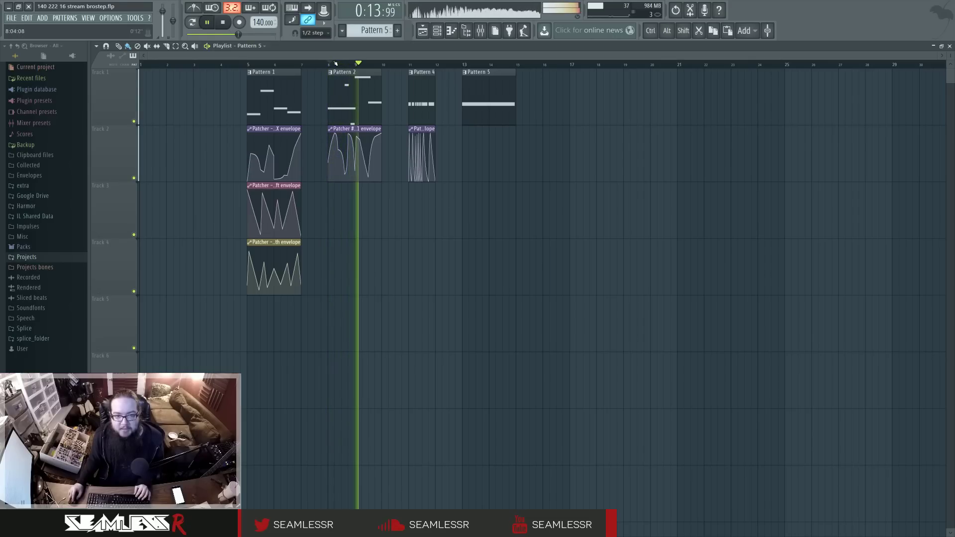
Play the arrangement from the start of Pattern 4, then from the start of Pattern 5.
{"action": "key", "text": "space"}
{"action": "left_click", "coordinate": [408, 64]}
{"action": "key", "text": "space"}
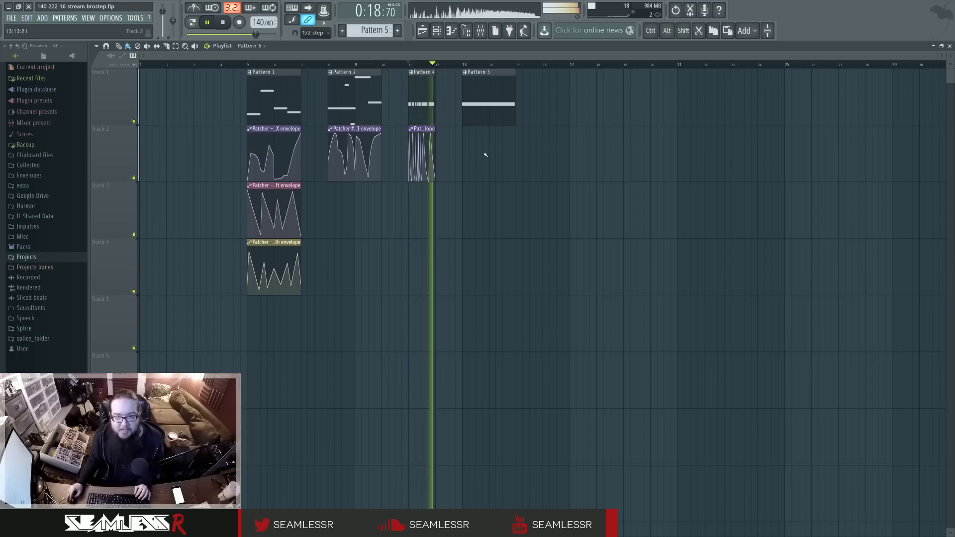
{"action": "key", "text": "space"}
{"action": "left_click", "coordinate": [462, 64]}
{"action": "key", "text": "space"}
{"action": "key", "text": "space"}
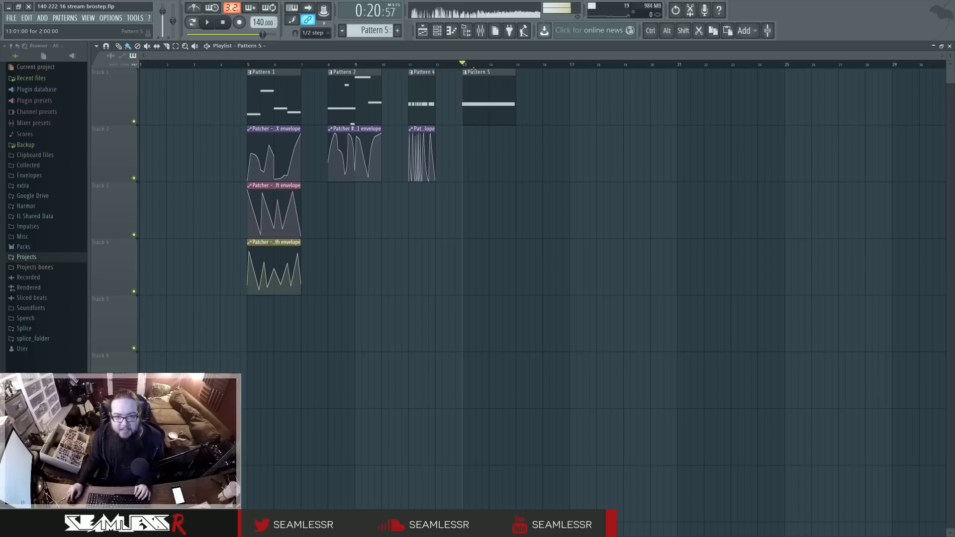
Create an automation clip for the Modulation X control of the Sytrus inside Patcher #4.
{"action": "left_click", "coordinate": [437, 30]}
{"action": "left_click", "coordinate": [547, 322]}
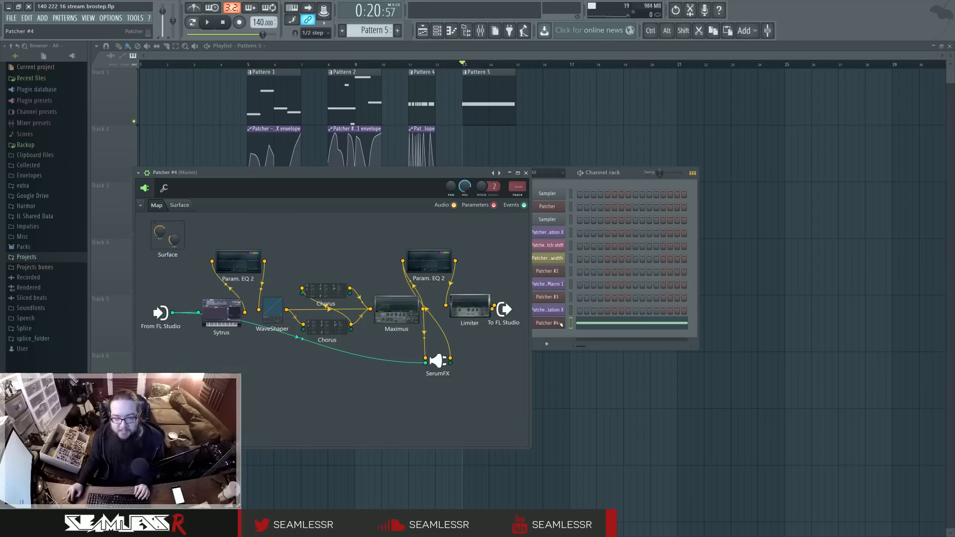
{"action": "left_click", "coordinate": [218, 315]}
{"action": "right_click", "coordinate": [293, 268]}
{"action": "left_click", "coordinate": [310, 282]}
{"action": "right_click", "coordinate": [292, 268]}
{"action": "left_click", "coordinate": [326, 337]}
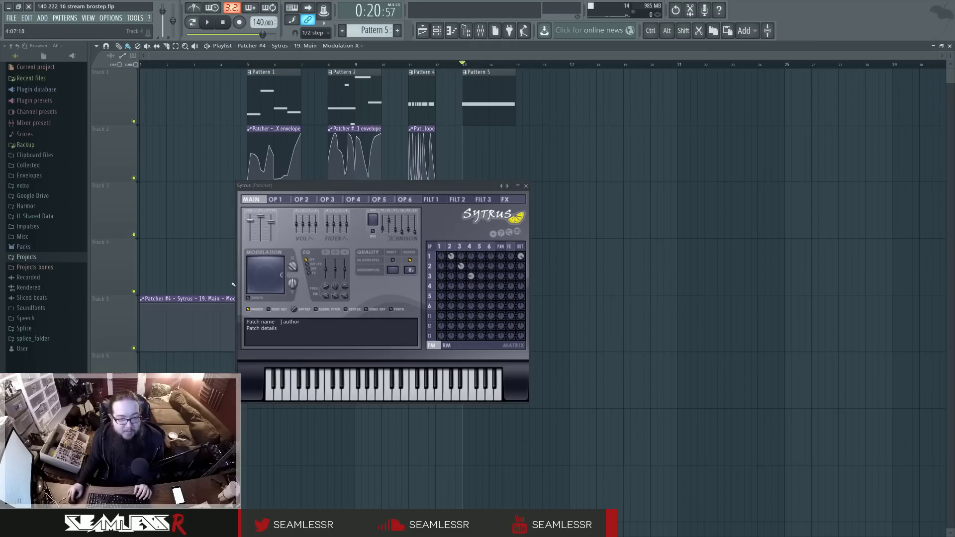
Place the new Modulation X envelope clip directly beneath Pattern 5 on Track 2 and set the snap to Line.
{"action": "left_click", "coordinate": [526, 185]}
{"action": "left_click_drag", "start_coordinate": [516, 305], "coordinate": [491, 129]}
{"action": "left_click", "coordinate": [314, 33]}
{"action": "left_click", "coordinate": [316, 48]}
{"action": "scroll", "coordinate": [476, 145], "scroll_direction": "up", "scroll_amount": 5}
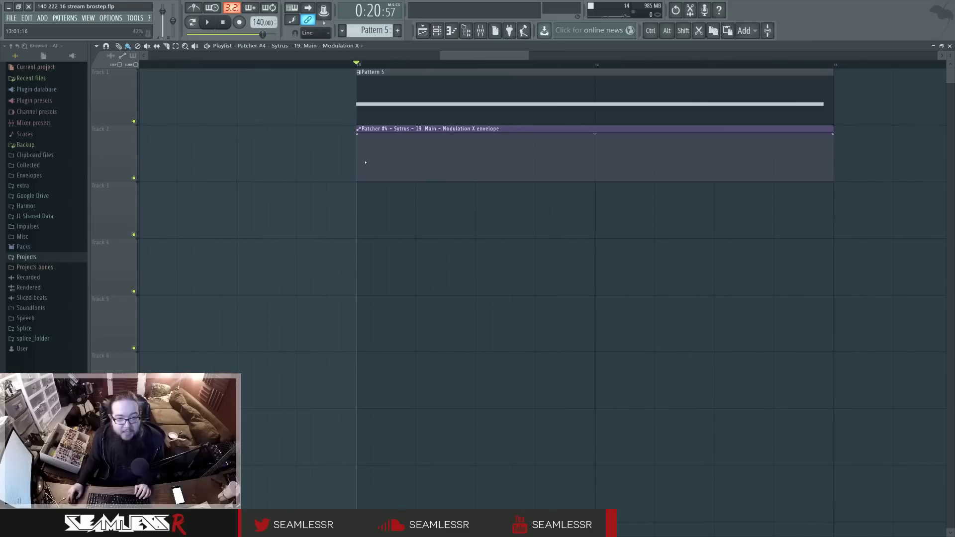
Shape the Modulation X envelope under Pattern 5 into a zigzag with seven alternating low and high points while the song plays.
{"action": "key", "text": "space"}
{"action": "right_click", "coordinate": [430, 180]}
{"action": "right_click", "coordinate": [490, 136]}
{"action": "right_click", "coordinate": [535, 177]}
{"action": "right_click", "coordinate": [609, 144]}
{"action": "right_click", "coordinate": [669, 176]}
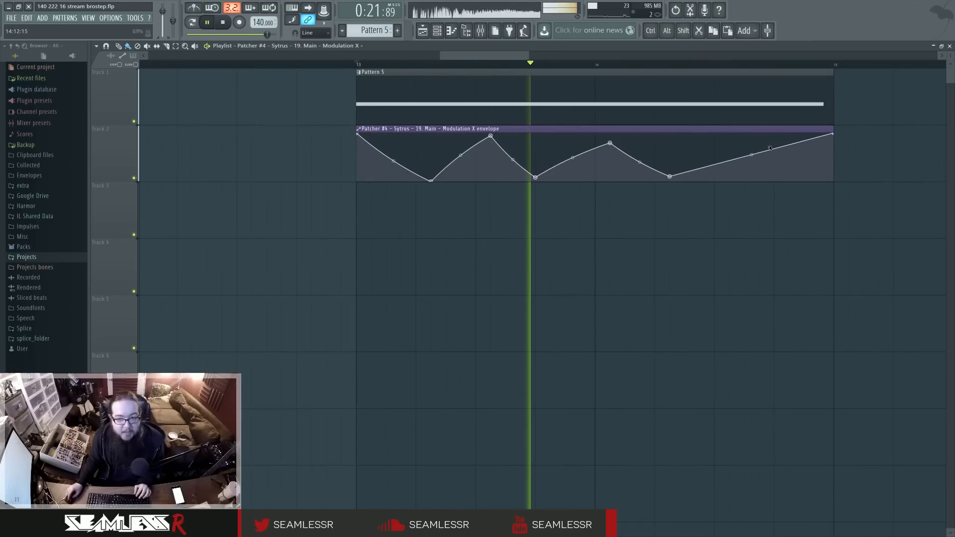
{"action": "right_click", "coordinate": [774, 143]}
{"action": "right_click", "coordinate": [818, 169]}
{"action": "scroll", "coordinate": [462, 216], "scroll_direction": "down", "scroll_amount": 3}
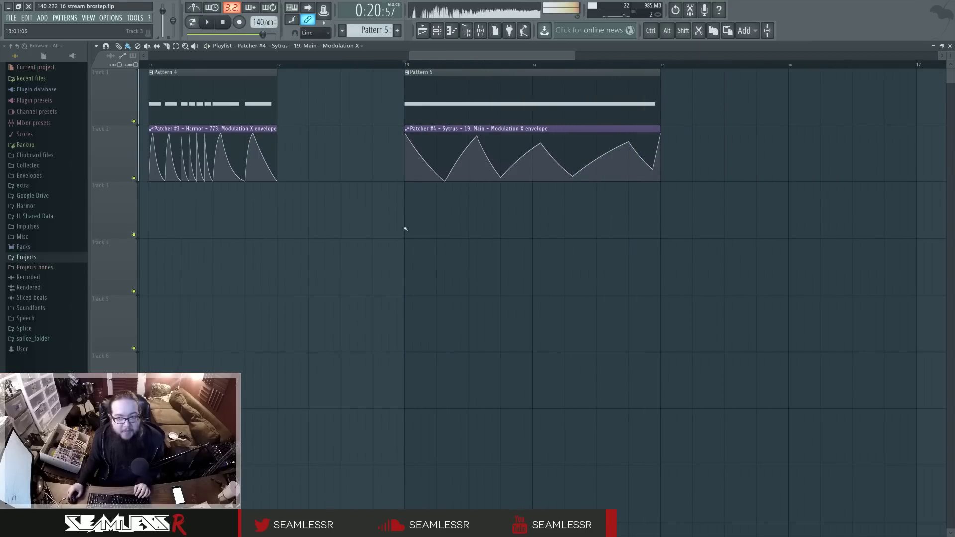
{"action": "key", "text": "space"}
{"action": "scroll", "coordinate": [602, 247], "scroll_direction": "left", "scroll_amount": 3}
{"action": "scroll", "coordinate": [485, 249], "scroll_direction": "down", "scroll_amount": 4}
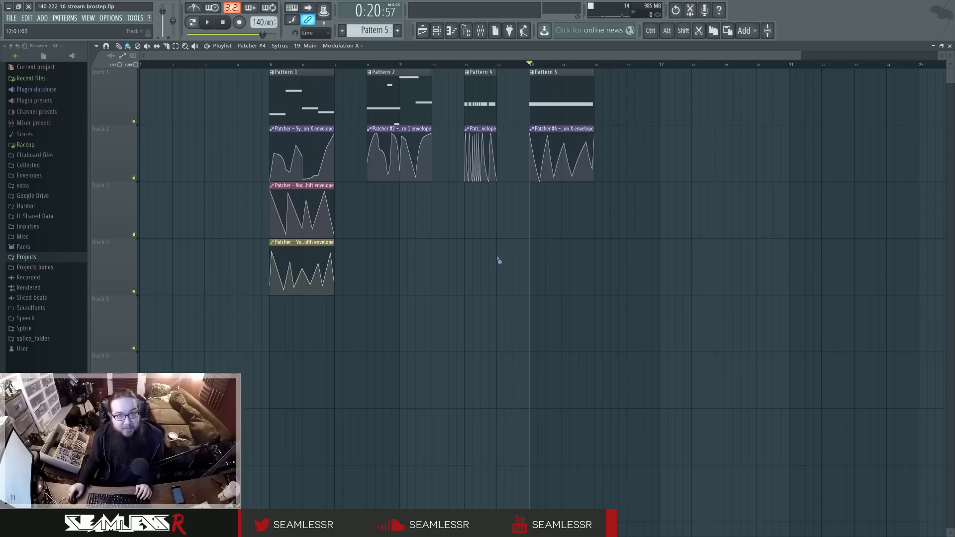
{"action": "scroll", "coordinate": [499, 263], "scroll_direction": "down", "scroll_amount": 2, "text": "ctrl"}
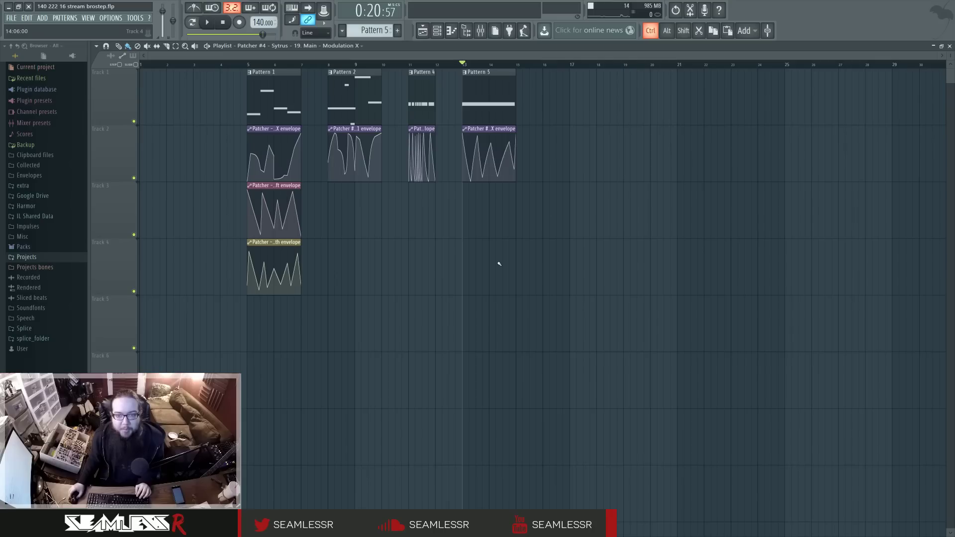
Create empty Pattern 6 and filter the Channel rack to show only Unsorted channels.
{"action": "left_click", "coordinate": [372, 31]}
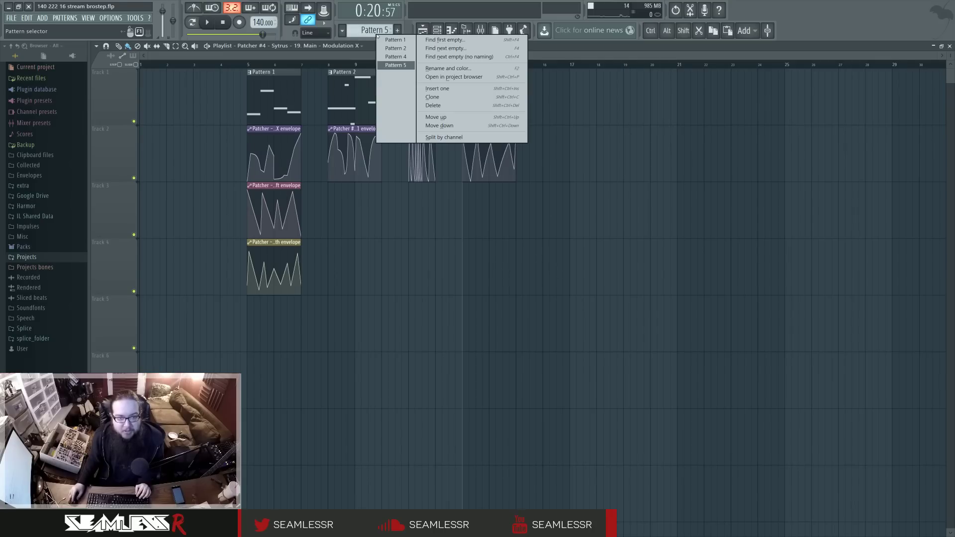
{"action": "left_click", "coordinate": [448, 57]}
{"action": "left_click", "coordinate": [436, 30]}
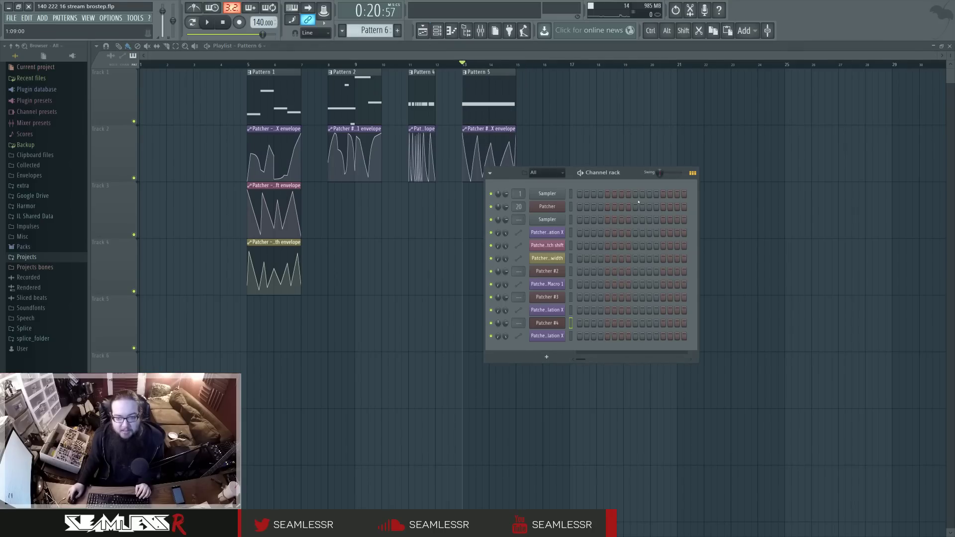
{"action": "left_click_drag", "start_coordinate": [630, 177], "coordinate": [679, 168]}
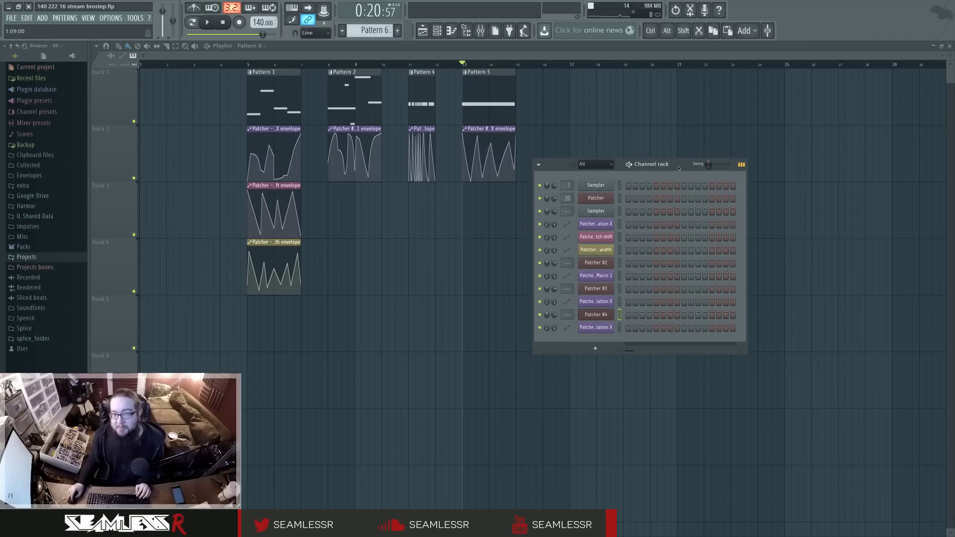
{"action": "left_click", "coordinate": [595, 165]}
{"action": "left_click", "coordinate": [593, 194]}
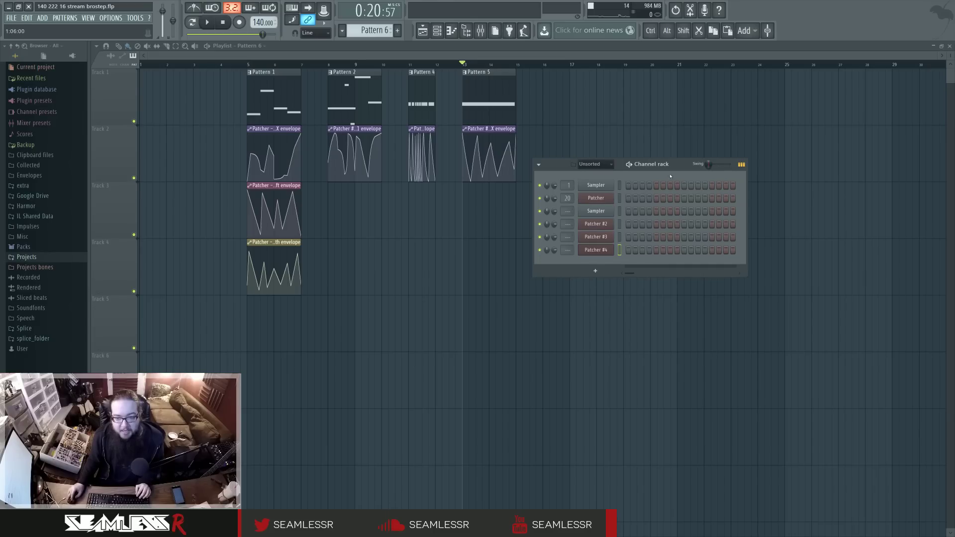
Delete both Sampler channels and route Patcher #2, #3 and #4 to mixer tracks 21, 22 and 23.
{"action": "right_click", "coordinate": [603, 188]}
{"action": "left_click", "coordinate": [632, 272]}
{"action": "left_click", "coordinate": [527, 297]}
{"action": "right_click", "coordinate": [606, 199]}
{"action": "left_click", "coordinate": [632, 284]}
{"action": "left_click", "coordinate": [527, 297]}
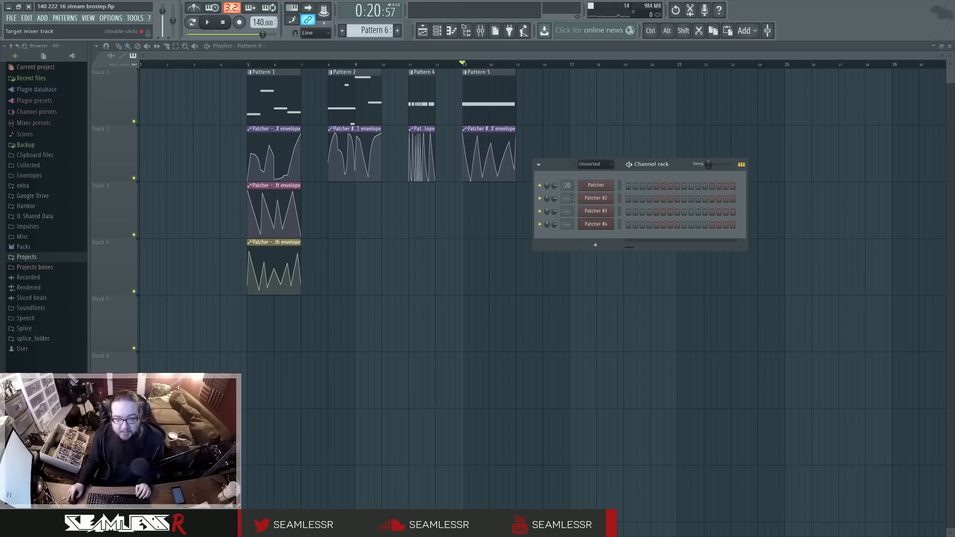
{"action": "scroll", "coordinate": [567, 199], "scroll_direction": "down", "scroll_amount": 1}
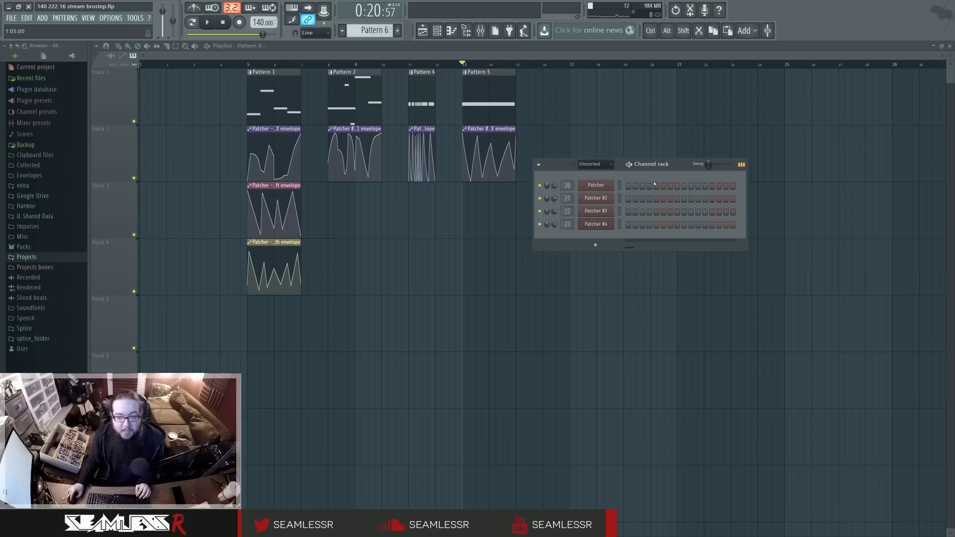
Widen the browser and open the Kicks folder of Cymatics Death Drums Vol 1 within extra.
{"action": "left_click", "coordinate": [68, 248]}
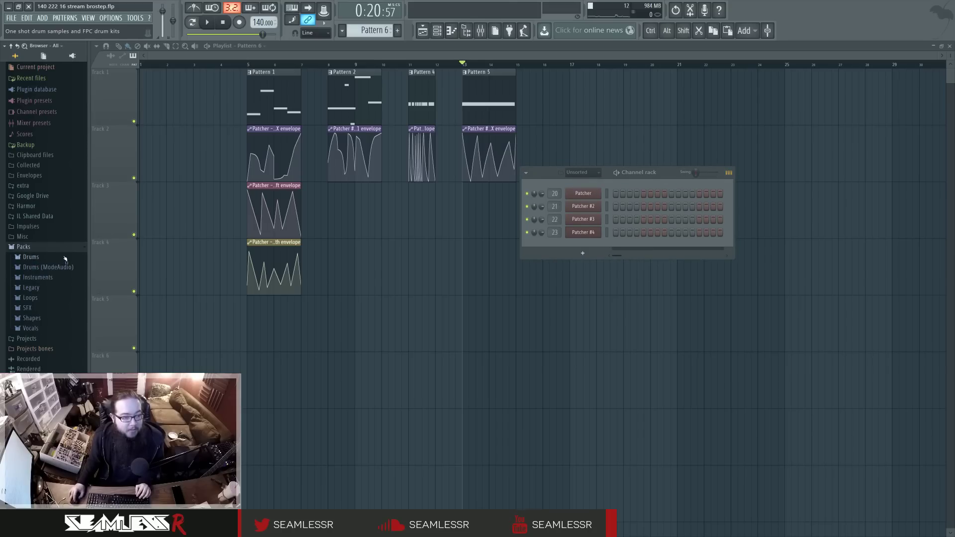
{"action": "left_click", "coordinate": [64, 187]}
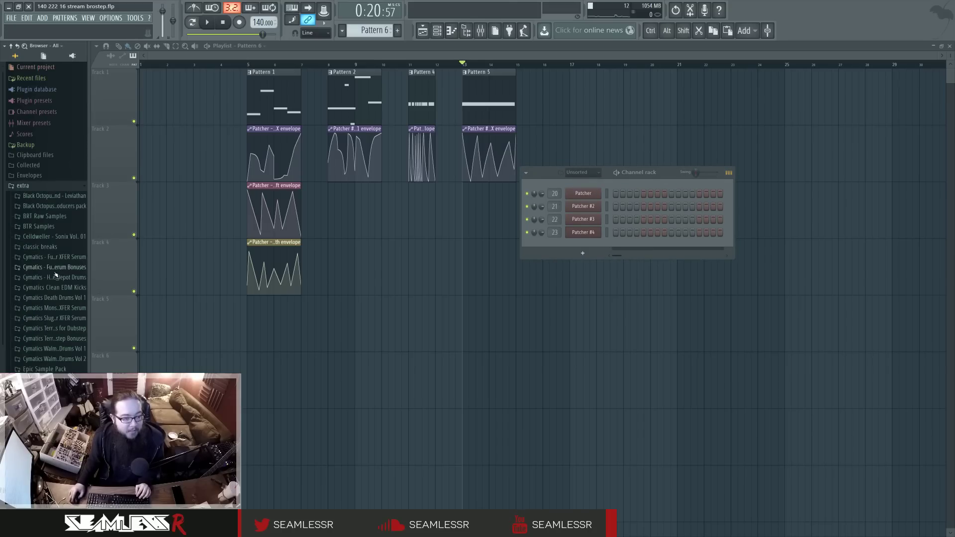
{"action": "left_click_drag", "start_coordinate": [89, 297], "coordinate": [145, 297]}
{"action": "left_click", "coordinate": [88, 298]}
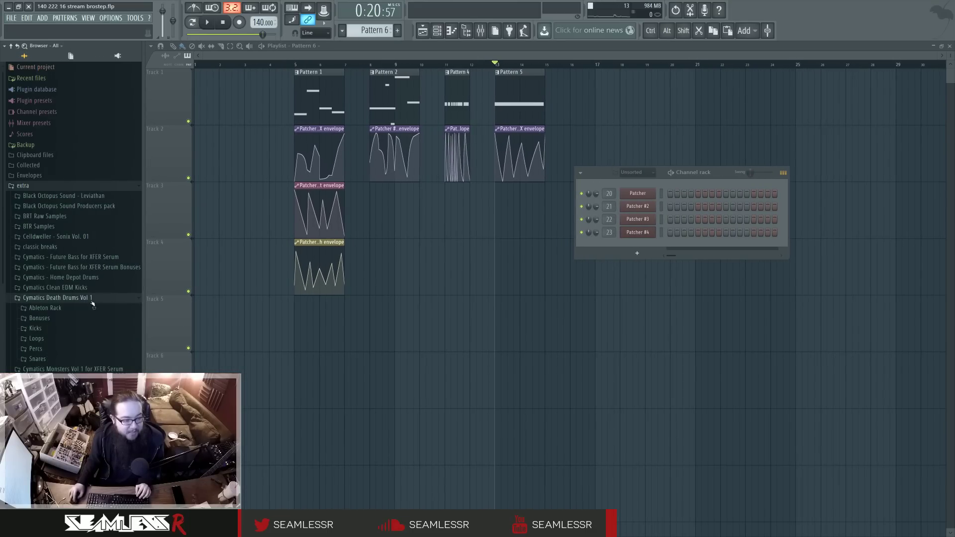
{"action": "left_click", "coordinate": [64, 329]}
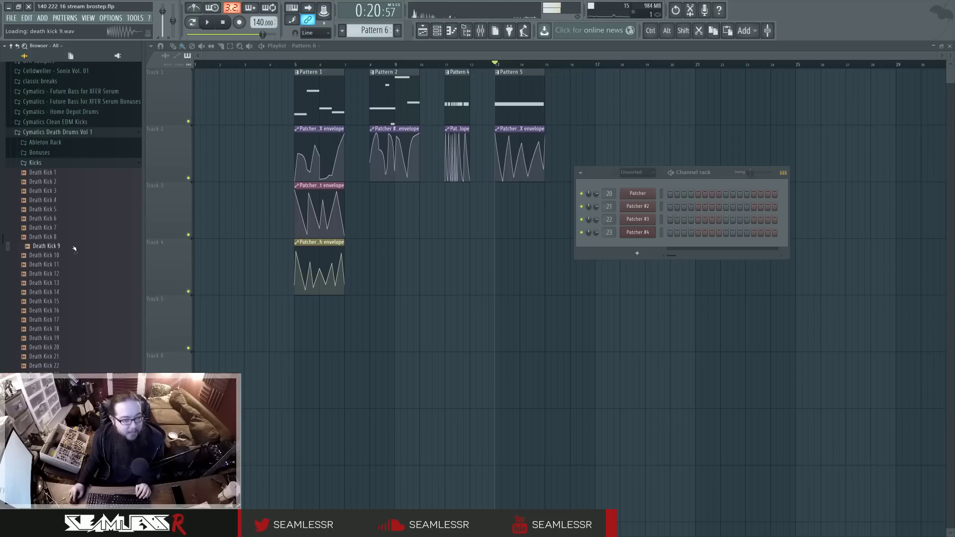
Audition several Death Kick samples, including Death Kick 10, 8 and 20.
{"action": "left_click", "coordinate": [55, 255]}
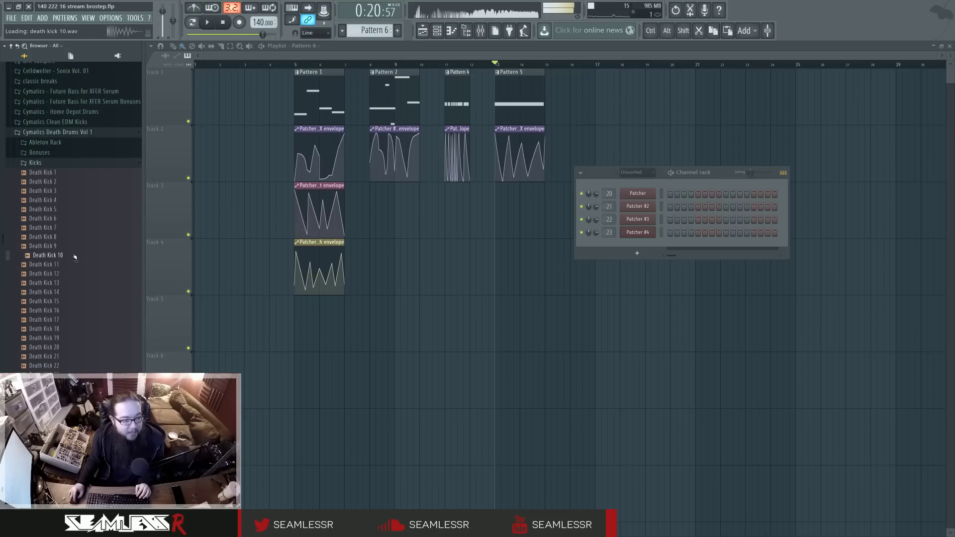
{"action": "left_click", "coordinate": [68, 210]}
{"action": "key", "text": "Up"}
{"action": "key", "text": "Up"}
{"action": "key", "text": "Up"}
{"action": "key", "text": "Up"}
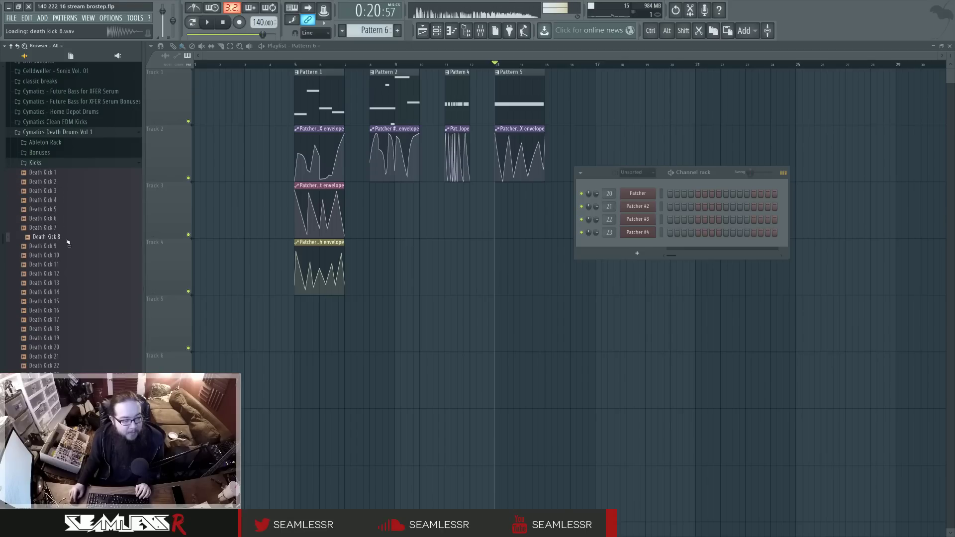
{"action": "left_click", "coordinate": [54, 330]}
{"action": "left_click", "coordinate": [65, 348]}
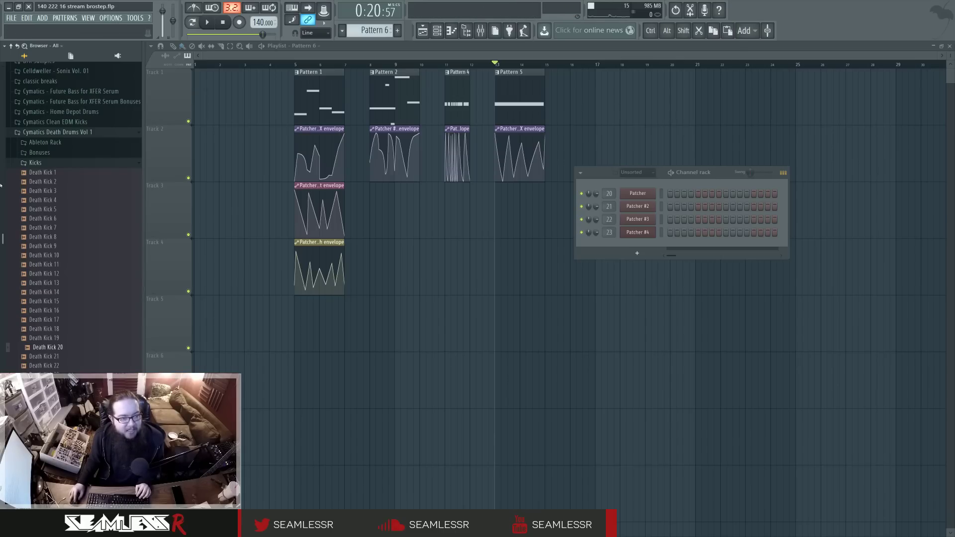
Look through the stock kick samples in the Drums folder of Packs.
{"action": "scroll", "coordinate": [45, 210], "scroll_direction": "up", "scroll_amount": 15}
{"action": "left_click", "coordinate": [24, 247]}
{"action": "left_click", "coordinate": [58, 259]}
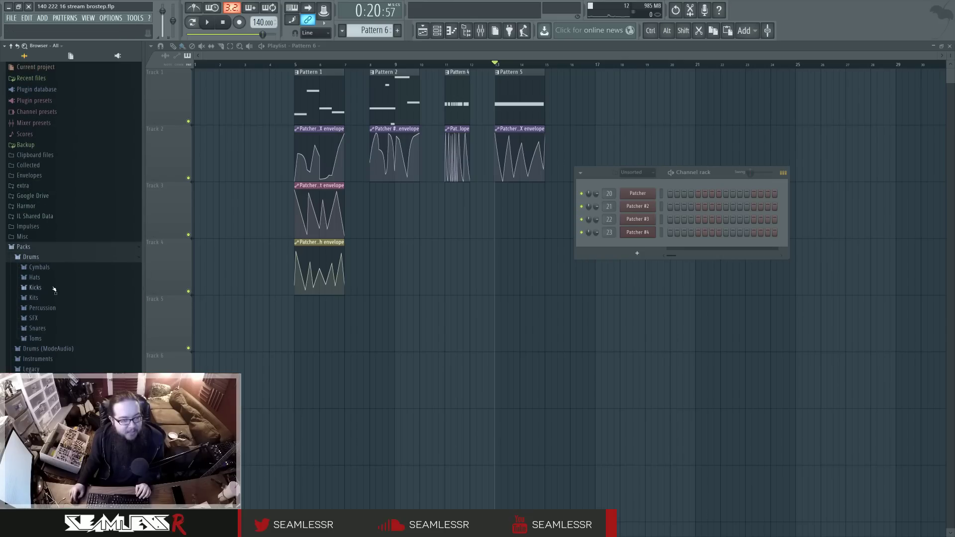
{"action": "left_click", "coordinate": [36, 287]}
{"action": "scroll", "coordinate": [70, 348], "scroll_direction": "down", "scroll_amount": 2}
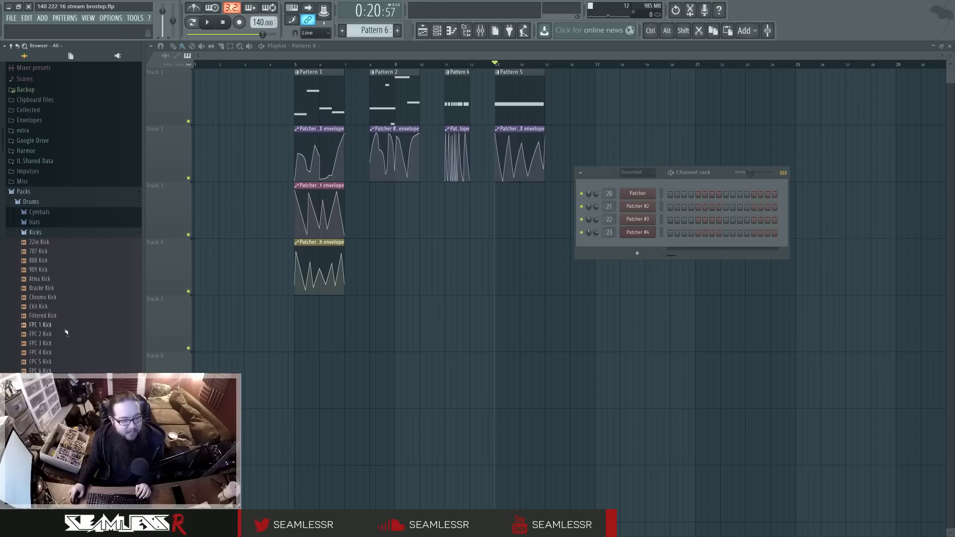
{"action": "scroll", "coordinate": [67, 333], "scroll_direction": "down", "scroll_amount": 8}
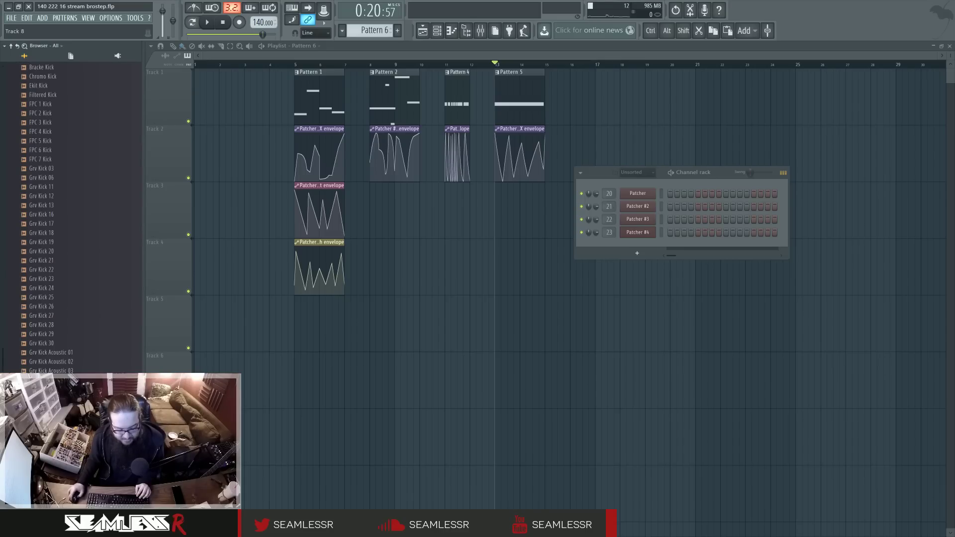
In a second FL Studio window, start a project from a minimal drum template and audition its Kick sample.
{"action": "left_click", "coordinate": [12, 19]}
{"action": "mouse_move", "coordinate": [50, 36]}
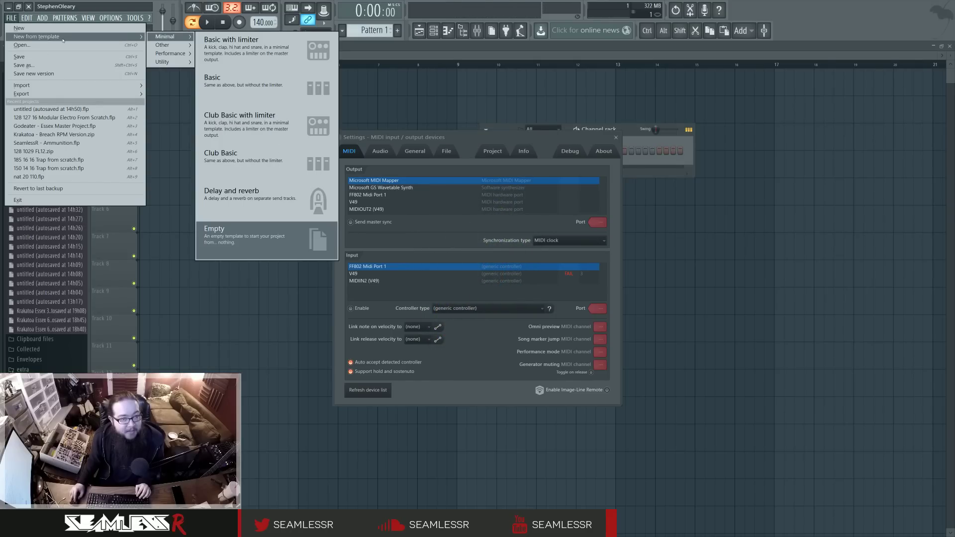
{"action": "left_click", "coordinate": [334, 126]}
{"action": "left_click", "coordinate": [617, 137]}
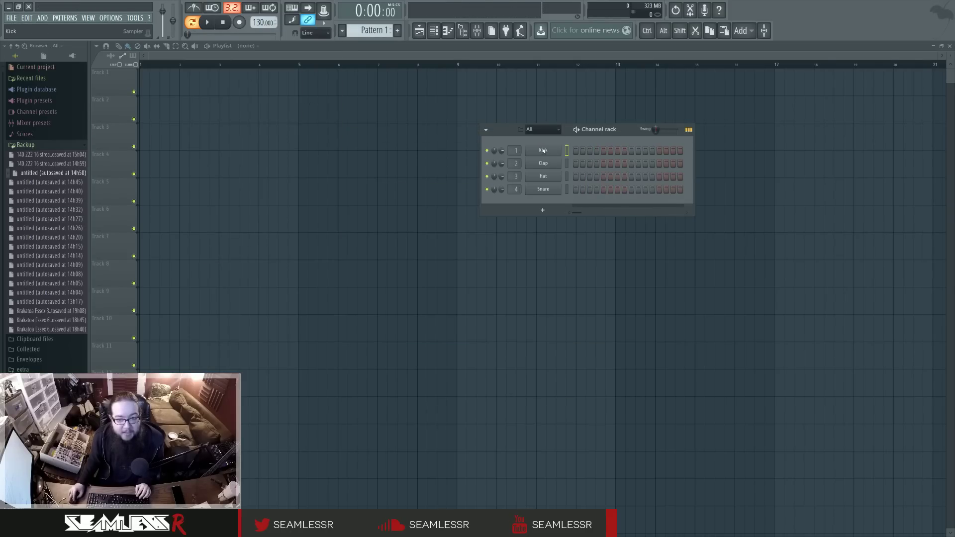
{"action": "left_click", "coordinate": [543, 151]}
{"action": "left_click", "coordinate": [311, 259]}
{"action": "left_click", "coordinate": [311, 258]}
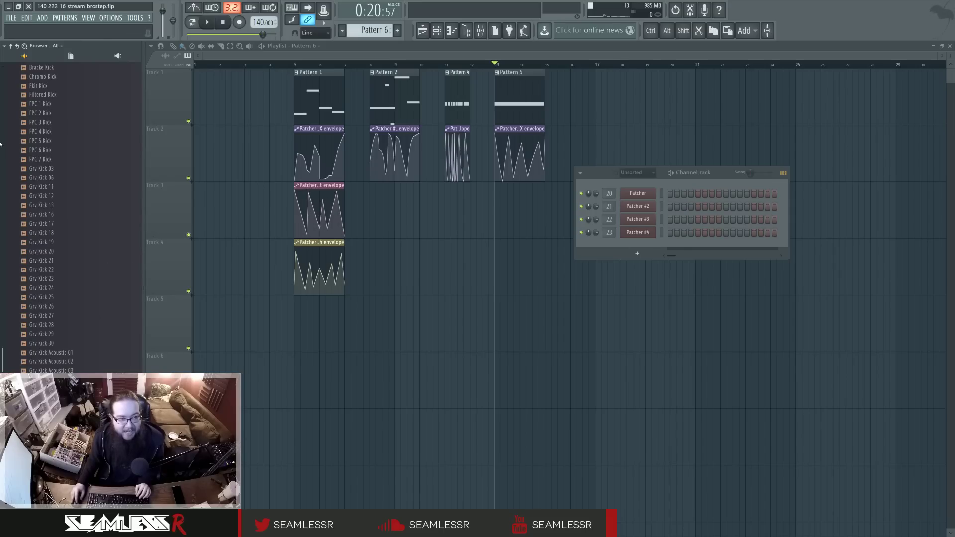
Back in the brostep project, audition more Death Kick samples and compare them with the template Kick in the second window.
{"action": "left_click", "coordinate": [51, 205]}
{"action": "left_click", "coordinate": [51, 205]}
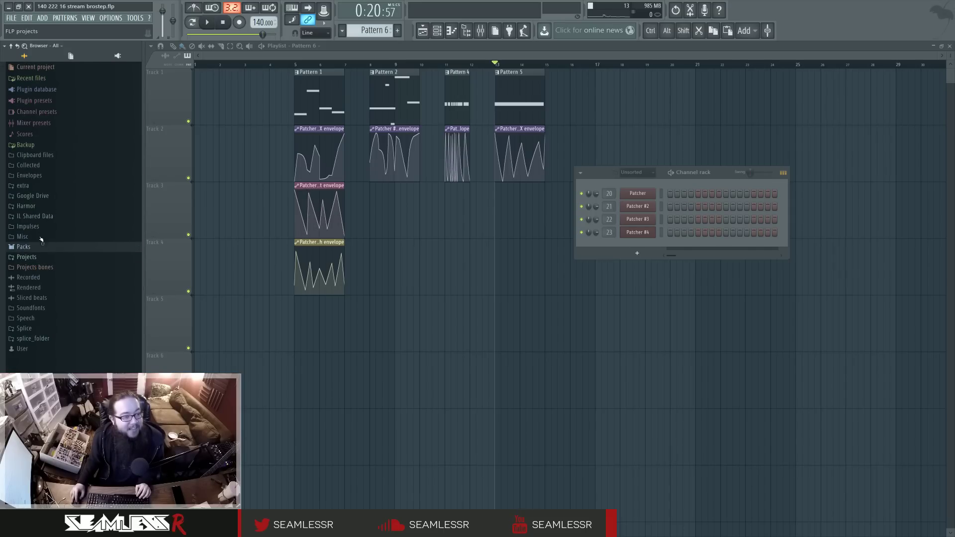
{"action": "left_click", "coordinate": [40, 187]}
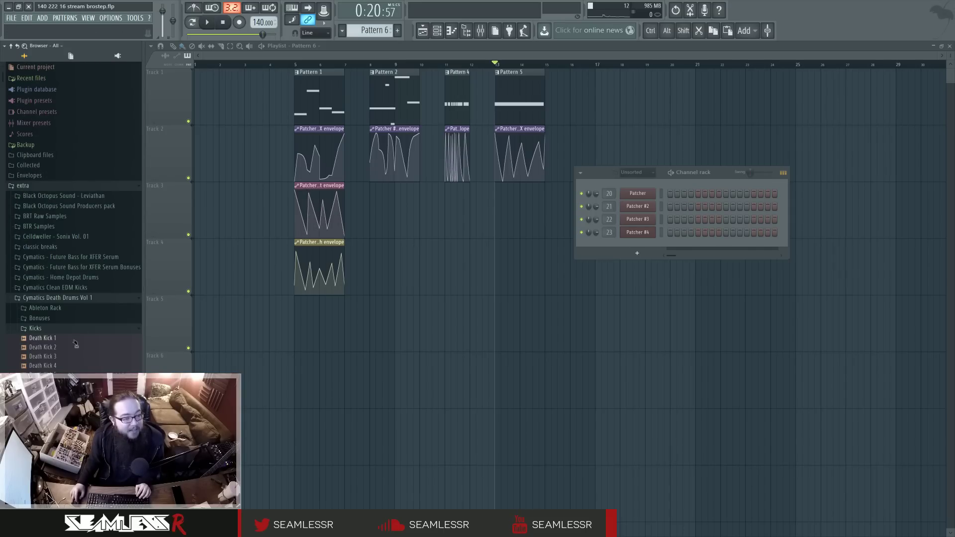
{"action": "left_click", "coordinate": [44, 365]}
{"action": "left_click", "coordinate": [44, 375]}
{"action": "left_click", "coordinate": [45, 384]}
{"action": "left_click", "coordinate": [45, 393]}
{"action": "left_click", "coordinate": [45, 402]}
{"action": "scroll", "coordinate": [44, 403], "scroll_direction": "down", "scroll_amount": 2}
{"action": "left_click", "coordinate": [44, 347]}
{"action": "left_click", "coordinate": [45, 458]}
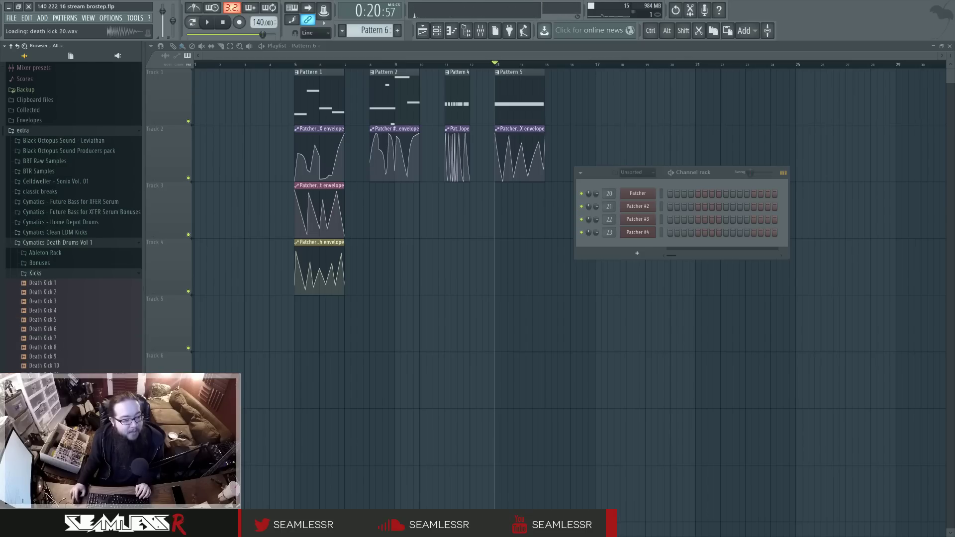
{"action": "key", "text": "ctrl+n"}
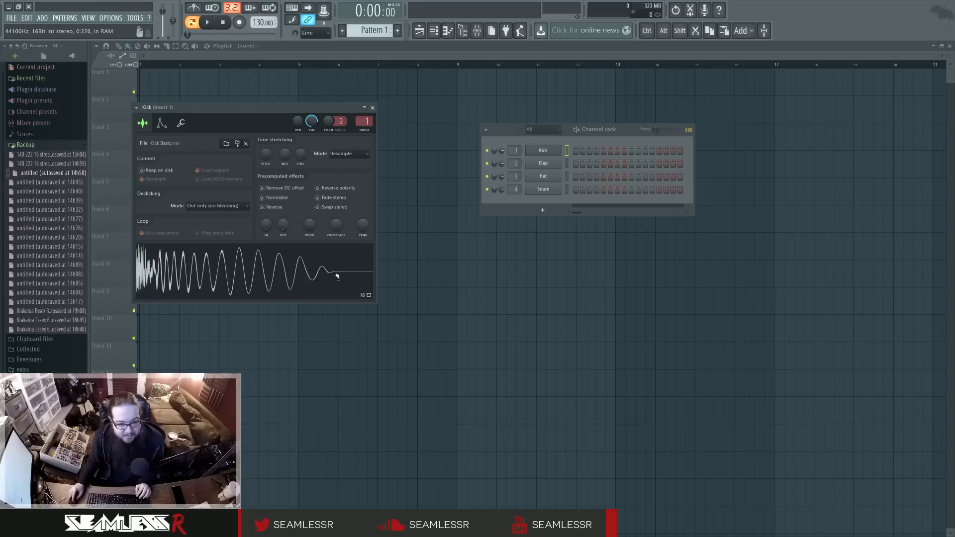
{"action": "key", "text": "alt+Tab"}
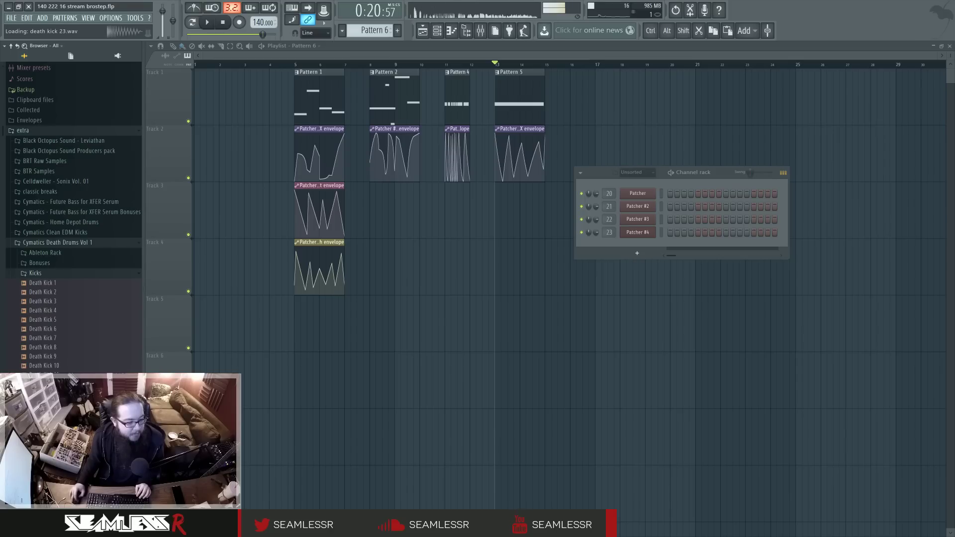
Load Death Kick 23 into a new sampler channel and audition Death Kick 10.
{"action": "key", "text": "Down"}
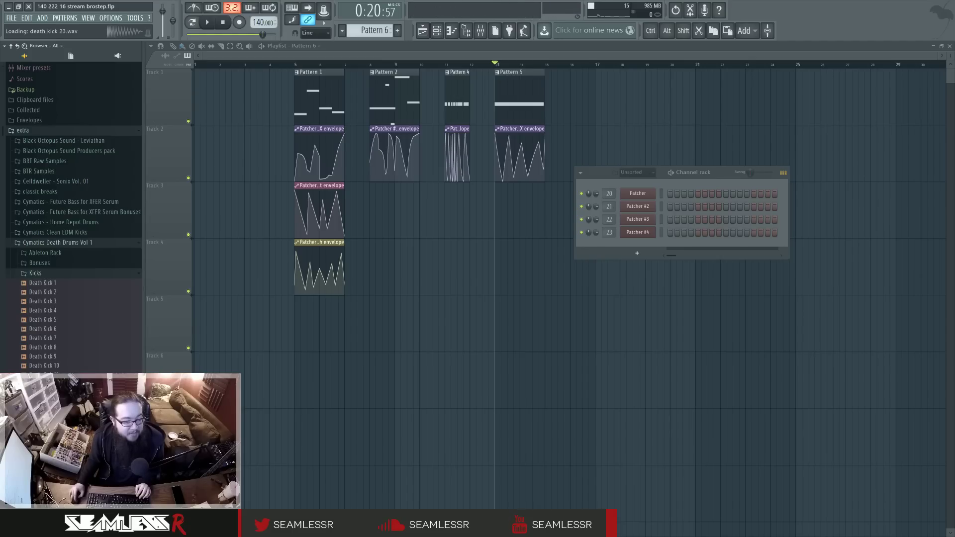
{"action": "key", "text": "Return"}
{"action": "left_click", "coordinate": [72, 369]}
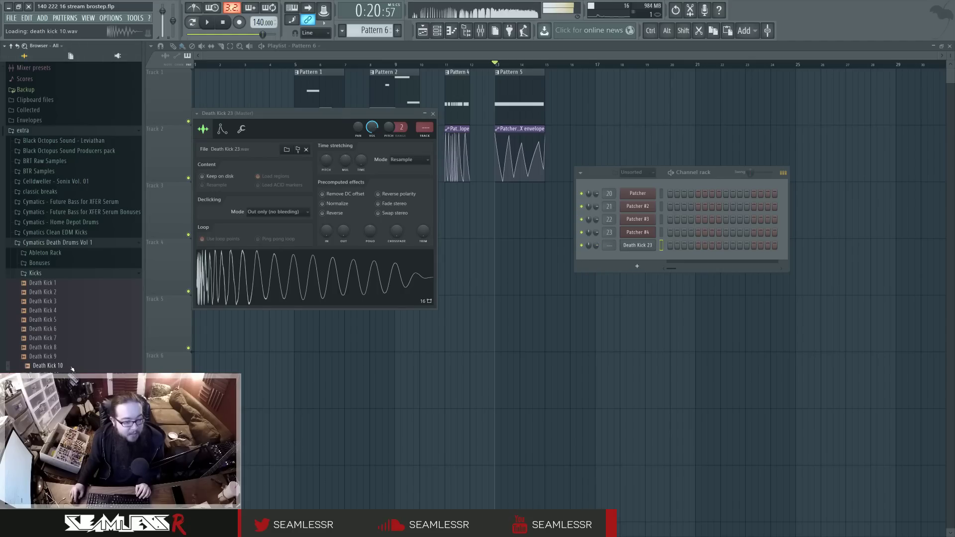
Load Death Kick 10 and, from the Snares folder of Cymatics Death Drums Vol 1, Death Snare 19 into new sampler channels.
{"action": "key", "text": "Return"}
{"action": "left_click", "coordinate": [70, 272]}
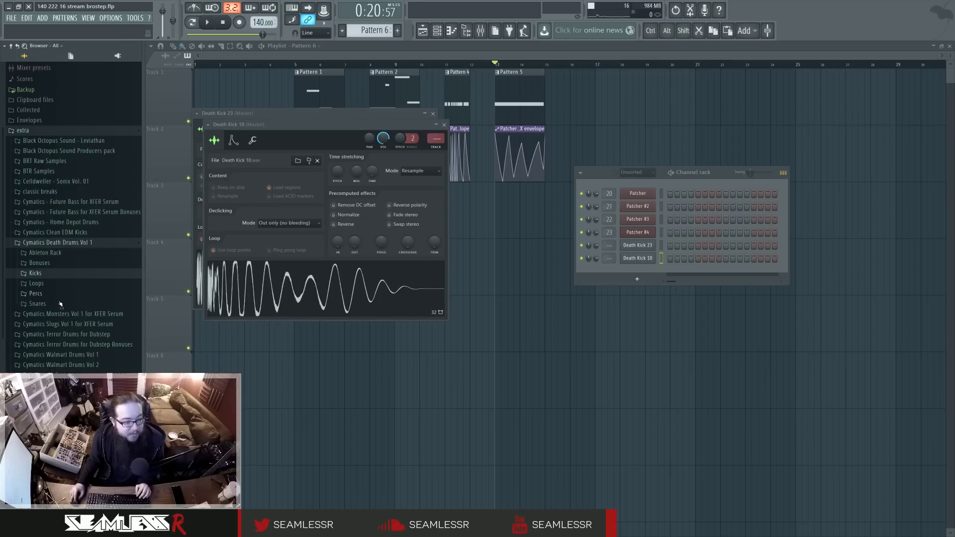
{"action": "left_click", "coordinate": [37, 303]}
{"action": "scroll", "coordinate": [45, 318], "scroll_direction": "down", "scroll_amount": 2}
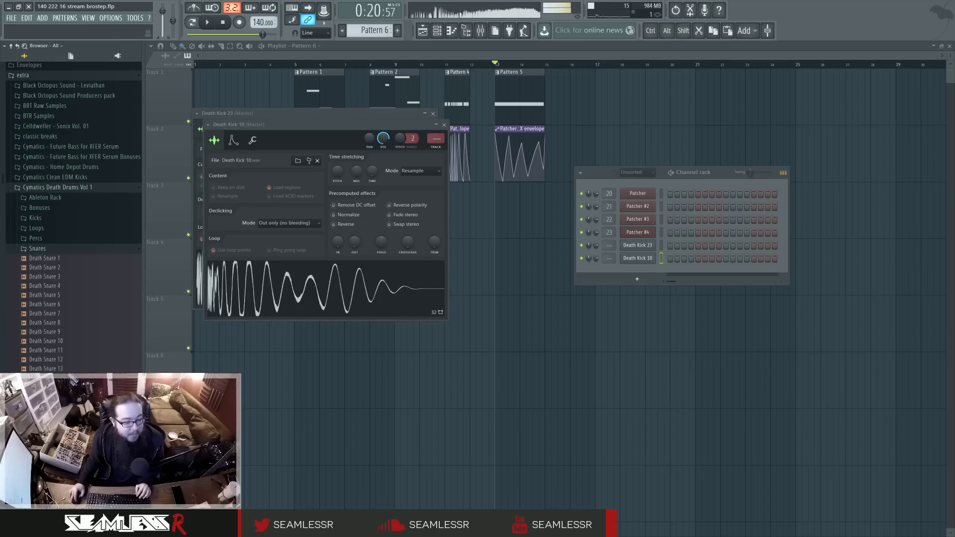
{"action": "left_click", "coordinate": [46, 433]}
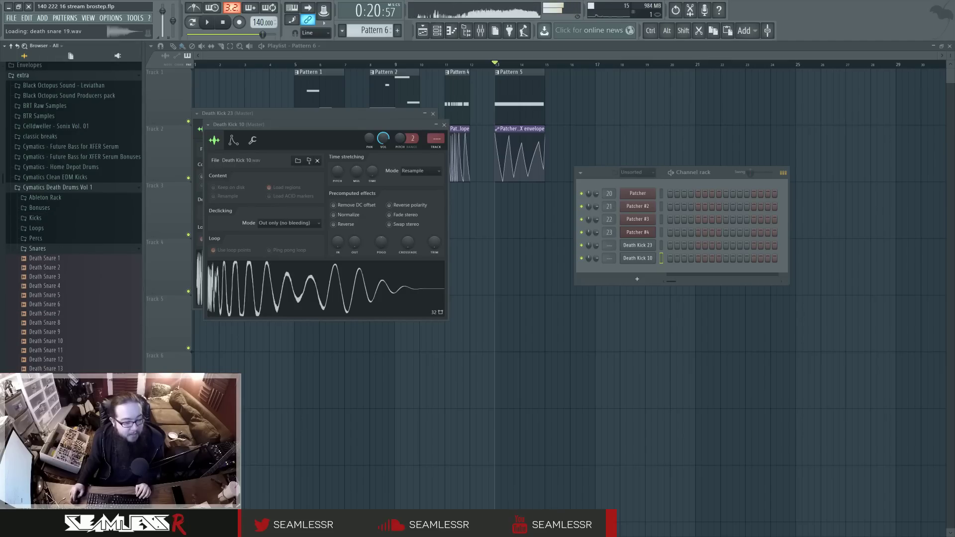
{"action": "key", "text": "Return"}
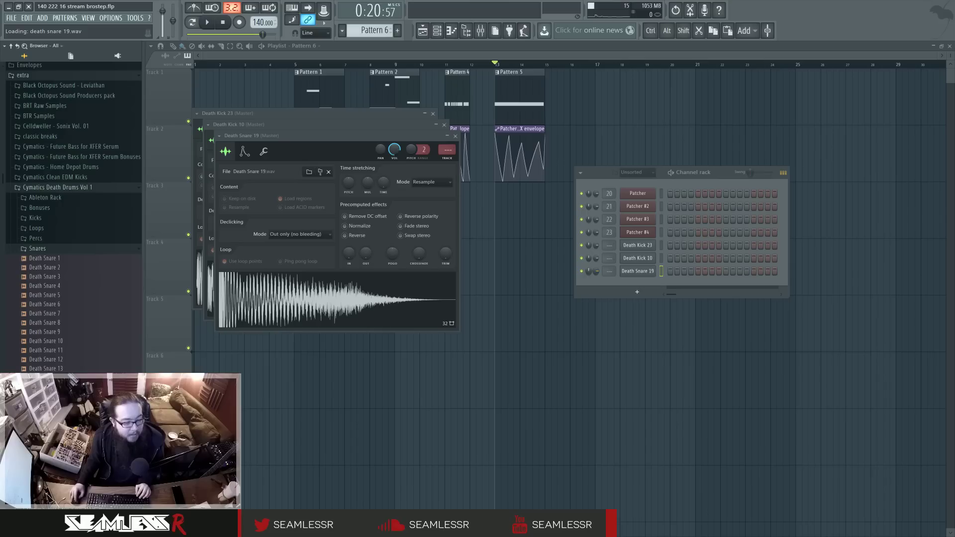
Load Death Snare 18 and Death Snare 21 into new sampler channels and collapse the Snares folder.
{"action": "key", "text": "Up"}
{"action": "key", "text": "Return"}
{"action": "key", "text": "Down"}
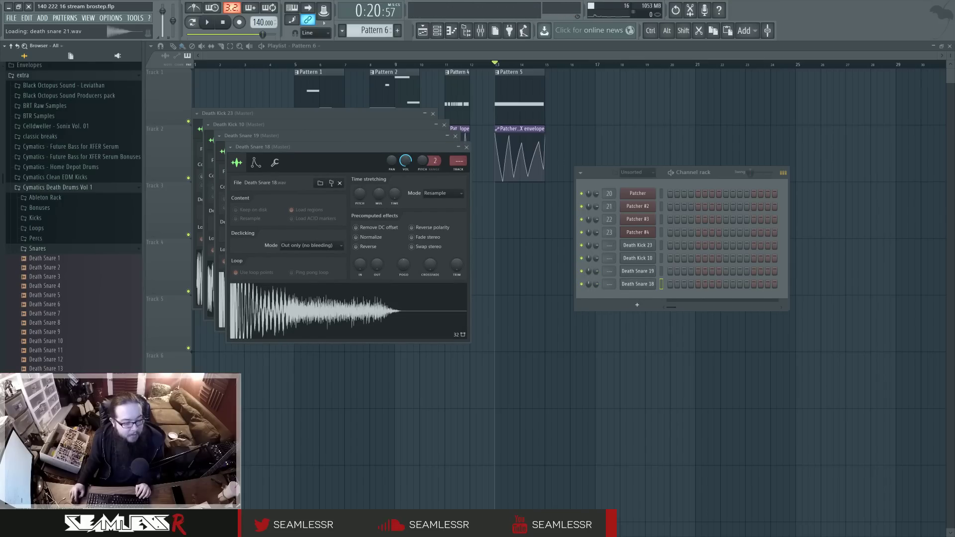
{"action": "key", "text": "Return"}
{"action": "key", "text": "Left"}
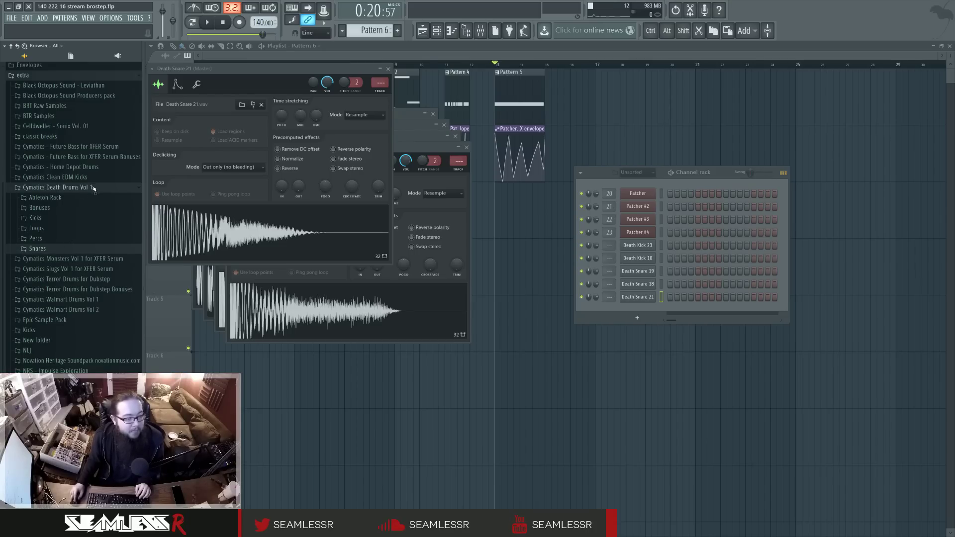
Audition the Death Loop samples in the Loops folder of Cymatics Death Drums Vol 1 and stop playback.
{"action": "scroll", "coordinate": [82, 219], "scroll_direction": "up", "scroll_amount": 2}
{"action": "left_click", "coordinate": [70, 284]}
{"action": "key", "text": "Down"}
{"action": "key", "text": "Down"}
{"action": "key", "text": "Down"}
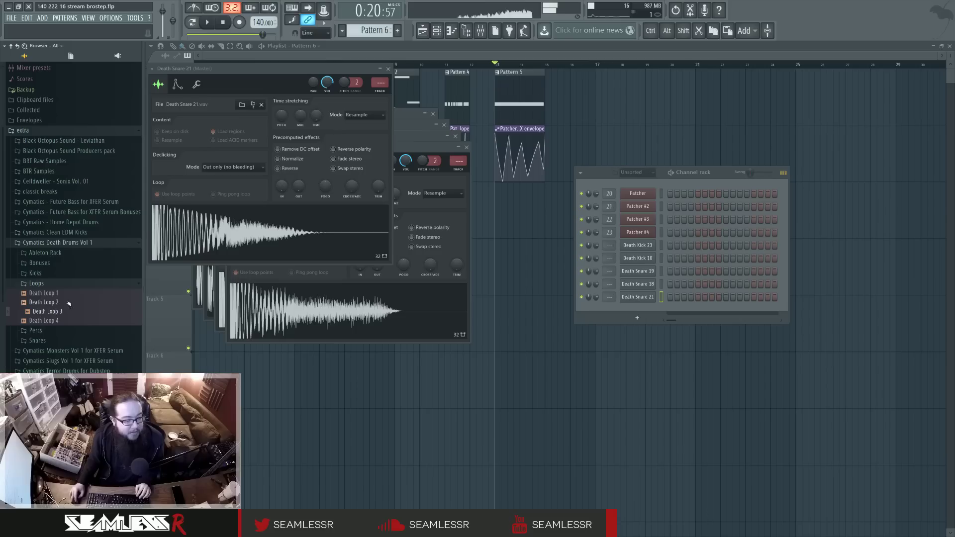
{"action": "left_click", "coordinate": [65, 285]}
{"action": "left_click", "coordinate": [224, 22]}
Audition hat samples in the Hats folder of the stock Drums pack, including Grv CH 07.
{"action": "left_click", "coordinate": [93, 246]}
{"action": "scroll", "coordinate": [93, 284], "scroll_direction": "up", "scroll_amount": 2}
{"action": "left_click", "coordinate": [45, 187]}
{"action": "left_click", "coordinate": [30, 247]}
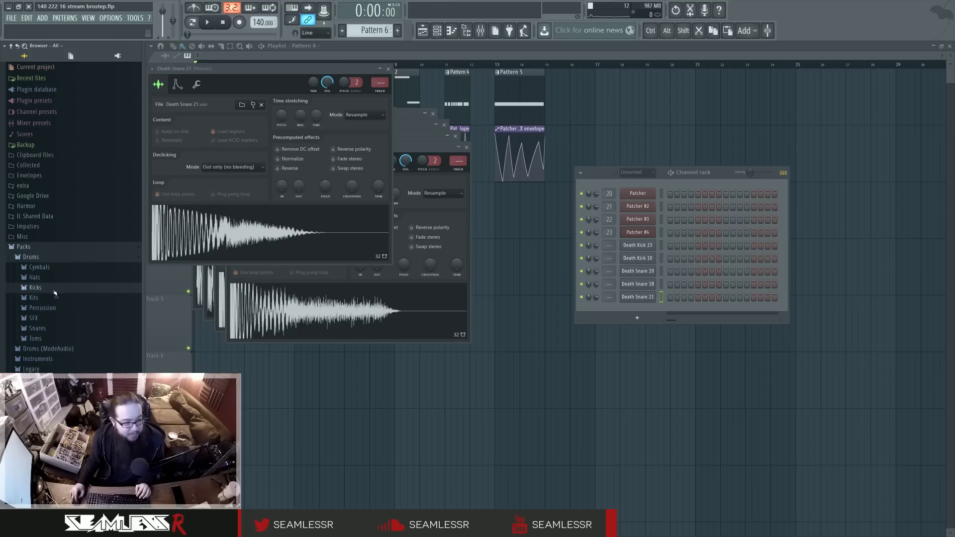
{"action": "left_click", "coordinate": [35, 277]}
{"action": "scroll", "coordinate": [66, 312], "scroll_direction": "down", "scroll_amount": 5}
{"action": "left_click", "coordinate": [70, 241]}
{"action": "scroll", "coordinate": [67, 256], "scroll_direction": "up", "scroll_amount": 2}
{"action": "left_click", "coordinate": [63, 260]}
{"action": "left_click", "coordinate": [65, 277]}
{"action": "right_click", "coordinate": [62, 281]}
{"action": "left_click", "coordinate": [64, 286]}
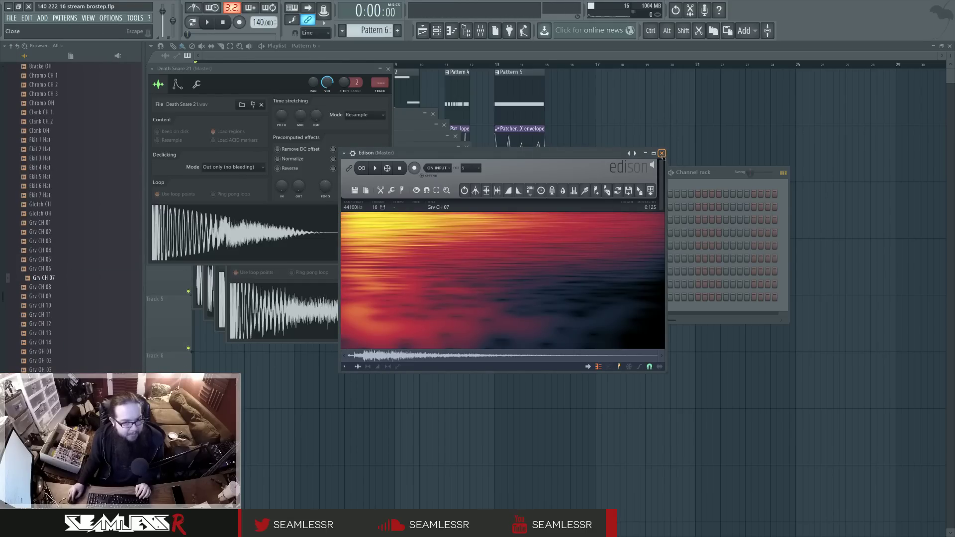
{"action": "left_click", "coordinate": [661, 153]}
Load the Grv CH 07 hat into a new sampler channel.
{"action": "right_click", "coordinate": [73, 277]}
{"action": "left_click", "coordinate": [80, 292]}
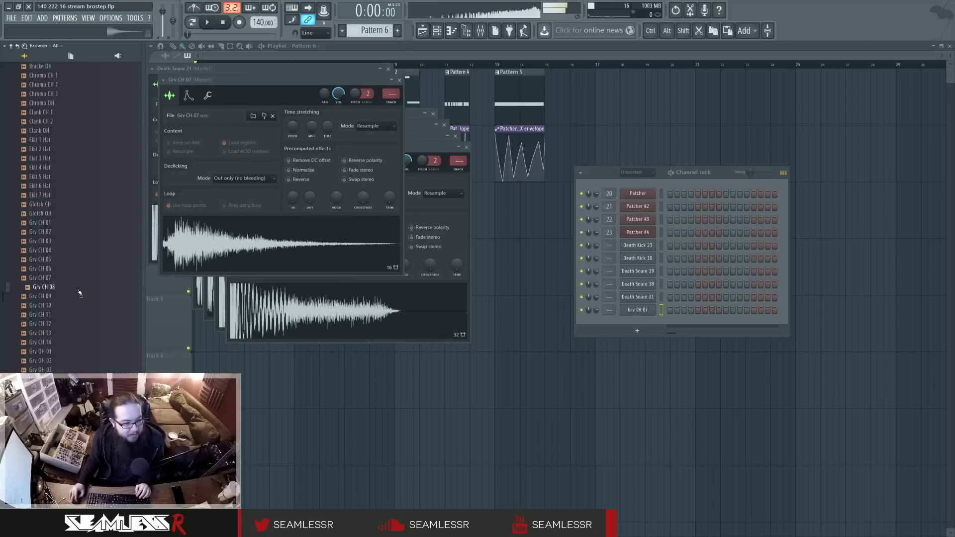
Audition more closed and open hats in the stock Hats folder, such as Ekit 2 Hat, Zild CH 2 and Bracke OH.
{"action": "left_click", "coordinate": [30, 149]}
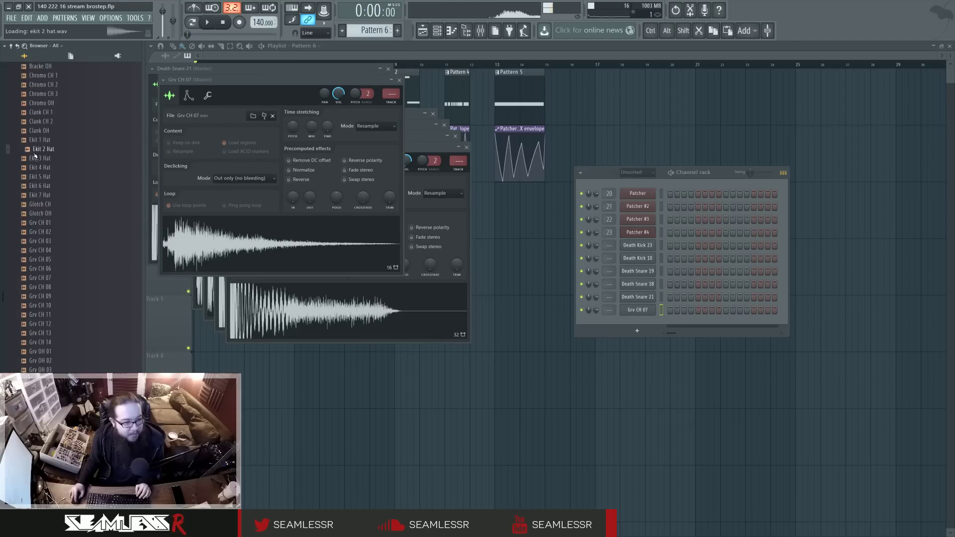
{"action": "scroll", "coordinate": [62, 299], "scroll_direction": "down", "scroll_amount": 8}
{"action": "left_click", "coordinate": [62, 306]}
{"action": "left_click", "coordinate": [62, 250]}
{"action": "left_click", "coordinate": [62, 387]}
{"action": "left_click", "coordinate": [60, 370]}
{"action": "left_click", "coordinate": [63, 360]}
{"action": "left_click", "coordinate": [63, 352]}
{"action": "left_click", "coordinate": [63, 333]}
{"action": "left_click", "coordinate": [62, 342]}
{"action": "left_click", "coordinate": [62, 324]}
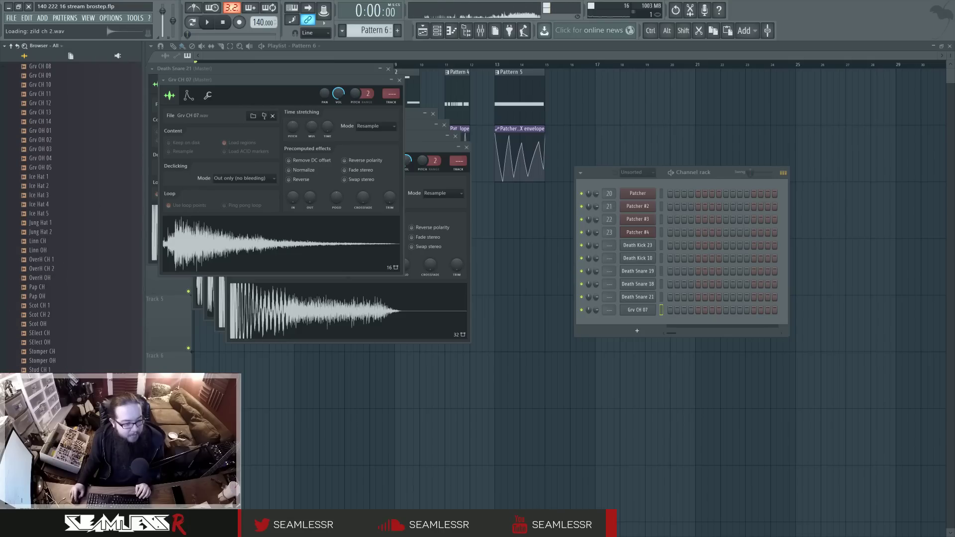
{"action": "scroll", "coordinate": [62, 258], "scroll_direction": "up", "scroll_amount": 8}
{"action": "left_click", "coordinate": [62, 250]}
{"action": "left_click", "coordinate": [62, 213]}
{"action": "left_click", "coordinate": [62, 268]}
{"action": "left_click", "coordinate": [64, 241]}
{"action": "scroll", "coordinate": [62, 199], "scroll_direction": "up", "scroll_amount": 2}
{"action": "left_click", "coordinate": [65, 176]}
{"action": "scroll", "coordinate": [64, 176], "scroll_direction": "up", "scroll_amount": 8}
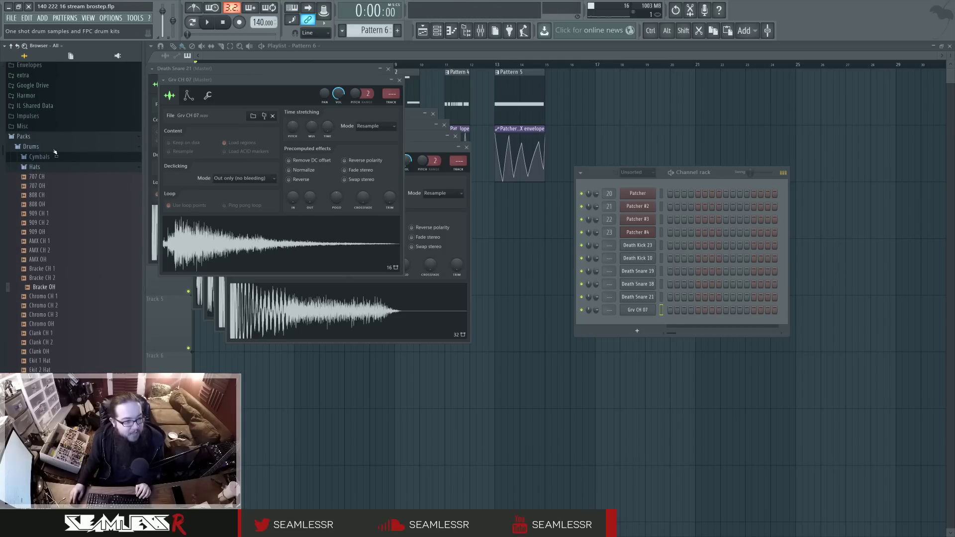
Audition the Attack Hat samples numbered 11 to 23 in the Hi Hats folder of Drums (ModeAudio).
{"action": "left_click", "coordinate": [34, 277]}
{"action": "left_click", "coordinate": [31, 257]}
{"action": "left_click", "coordinate": [57, 268]}
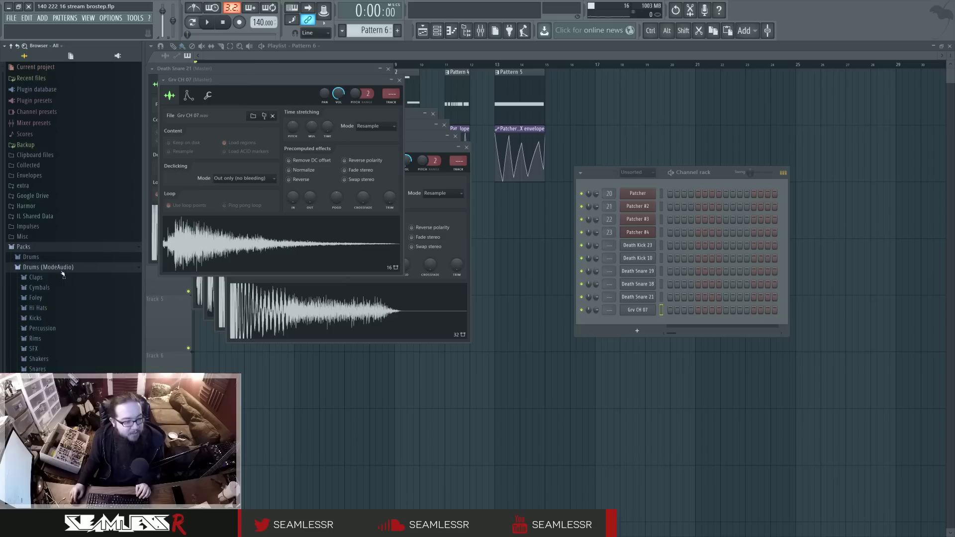
{"action": "left_click", "coordinate": [68, 309]}
{"action": "scroll", "coordinate": [75, 279], "scroll_direction": "down", "scroll_amount": 10}
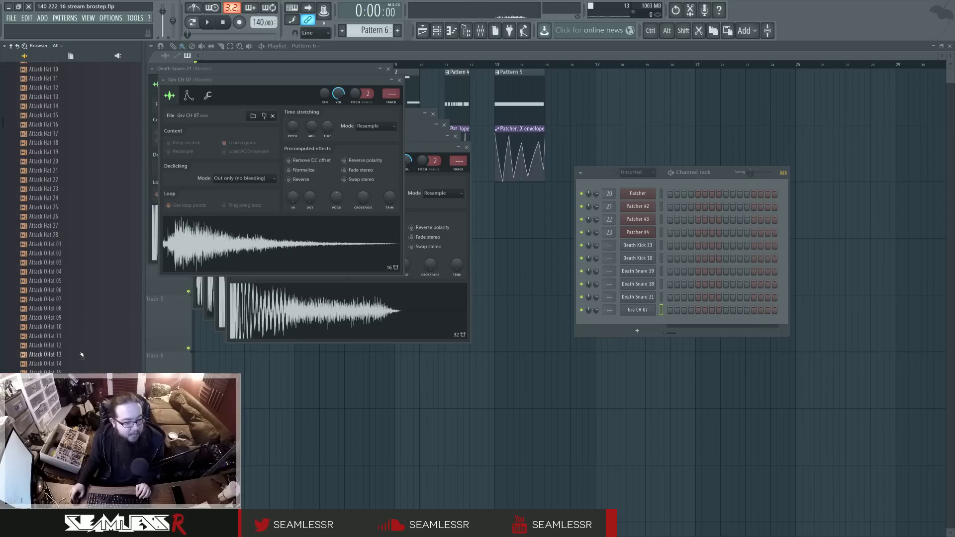
{"action": "left_click", "coordinate": [75, 235]}
{"action": "left_click", "coordinate": [72, 191]}
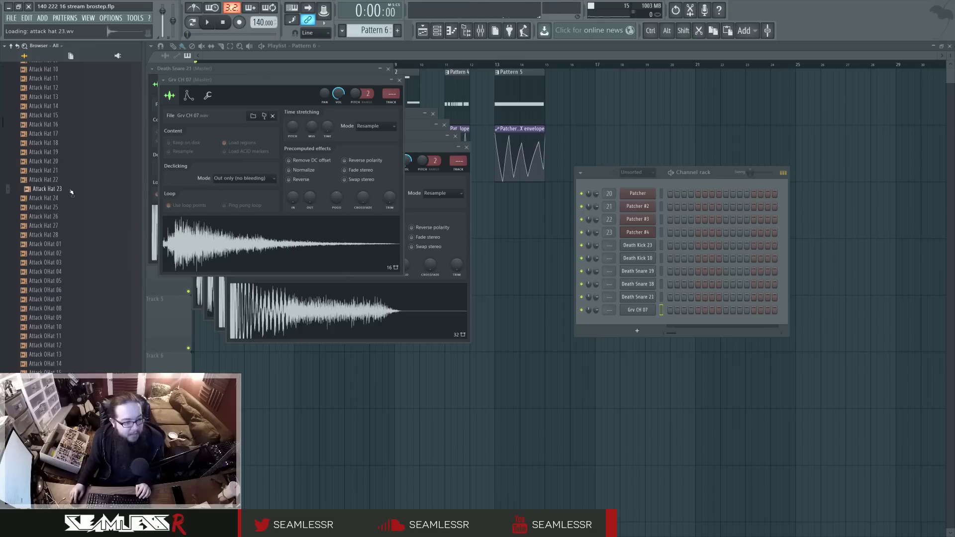
{"action": "left_click", "coordinate": [72, 180]}
{"action": "left_click", "coordinate": [72, 171]}
{"action": "left_click", "coordinate": [74, 188]}
{"action": "left_click", "coordinate": [74, 171]}
{"action": "left_click", "coordinate": [75, 162]}
{"action": "left_click", "coordinate": [74, 153]}
{"action": "left_click", "coordinate": [73, 146]}
{"action": "left_click", "coordinate": [76, 152]}
{"action": "left_click", "coordinate": [75, 134]}
{"action": "left_click", "coordinate": [74, 125]}
{"action": "left_click", "coordinate": [74, 129]}
{"action": "left_click", "coordinate": [73, 124]}
{"action": "left_click", "coordinate": [73, 115]}
{"action": "left_click", "coordinate": [73, 106]}
{"action": "left_click", "coordinate": [74, 97]}
{"action": "left_click", "coordinate": [73, 88]}
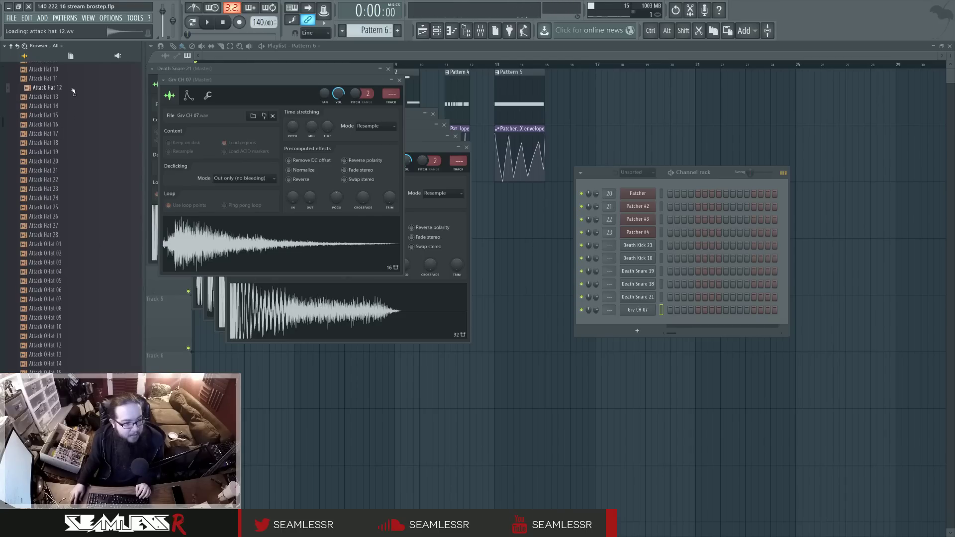
{"action": "left_click", "coordinate": [73, 79]}
{"action": "left_click", "coordinate": [72, 97]}
Audition Attack Hat samples 25 to 28 and several Attack OHat open hats.
{"action": "left_click", "coordinate": [79, 209]}
{"action": "left_click", "coordinate": [83, 217]}
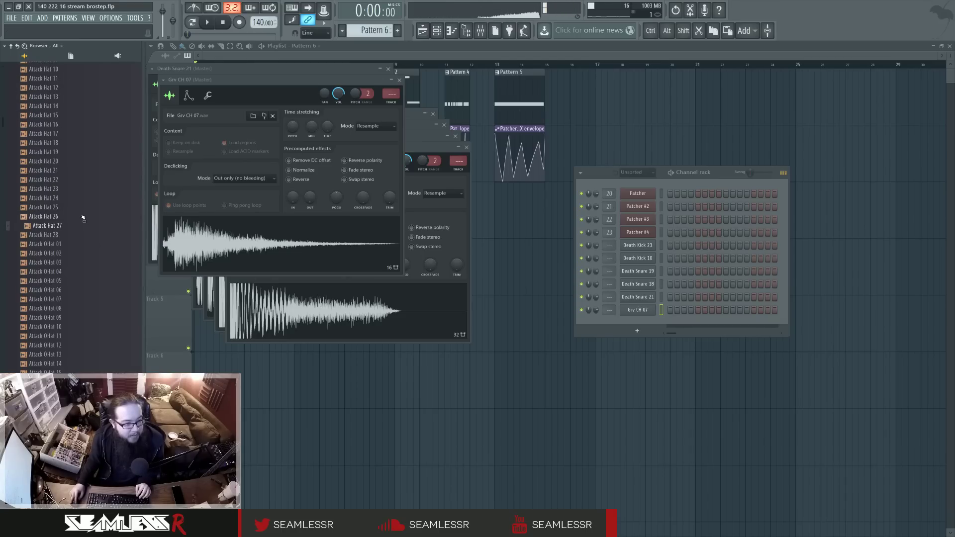
{"action": "left_click", "coordinate": [78, 234]}
{"action": "left_click", "coordinate": [77, 244]}
{"action": "left_click", "coordinate": [76, 254]}
{"action": "left_click", "coordinate": [69, 364]}
Compare Attack Hat samples 01 to 04 and load Attack Hat 02 into a new sampler channel.
{"action": "scroll", "coordinate": [62, 348], "scroll_direction": "up", "scroll_amount": 10}
{"action": "left_click", "coordinate": [56, 318]}
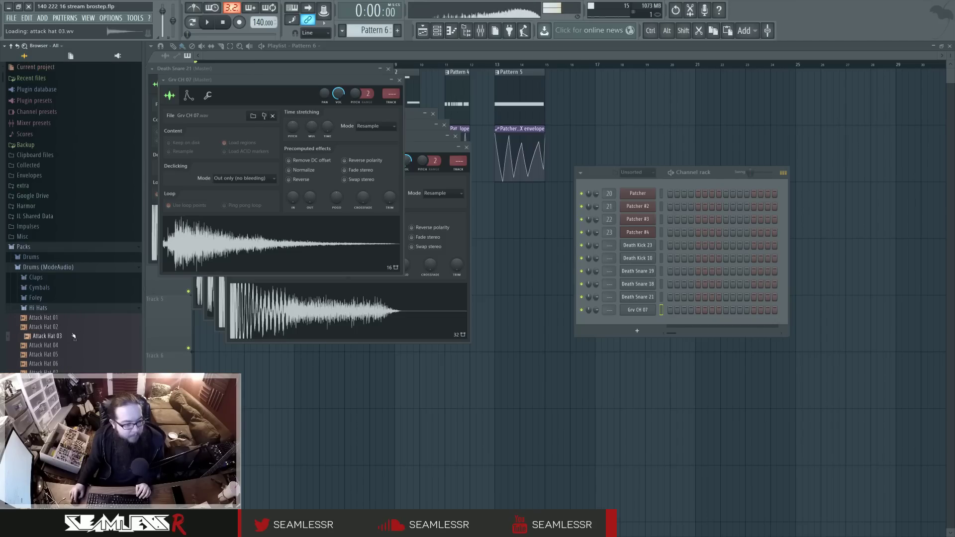
{"action": "left_click", "coordinate": [73, 338]}
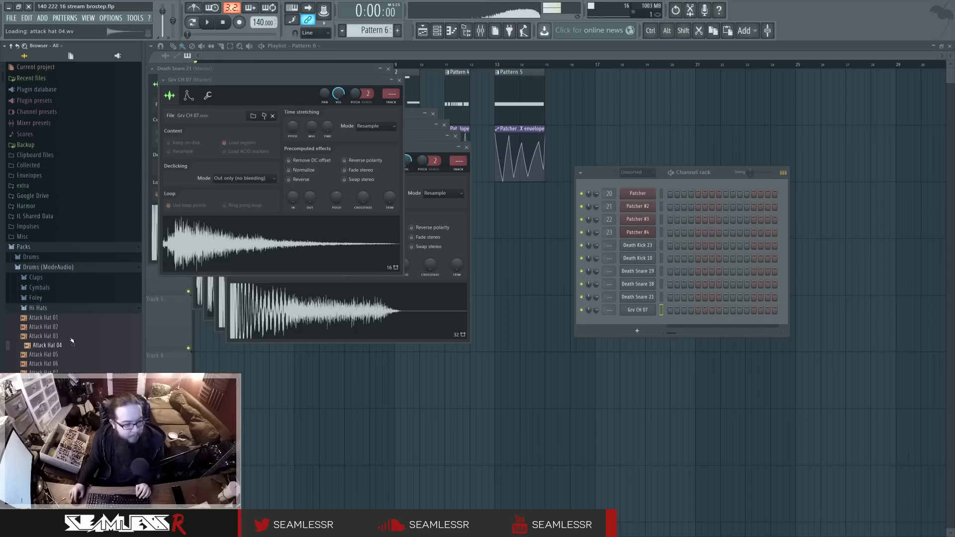
{"action": "left_click", "coordinate": [70, 308]}
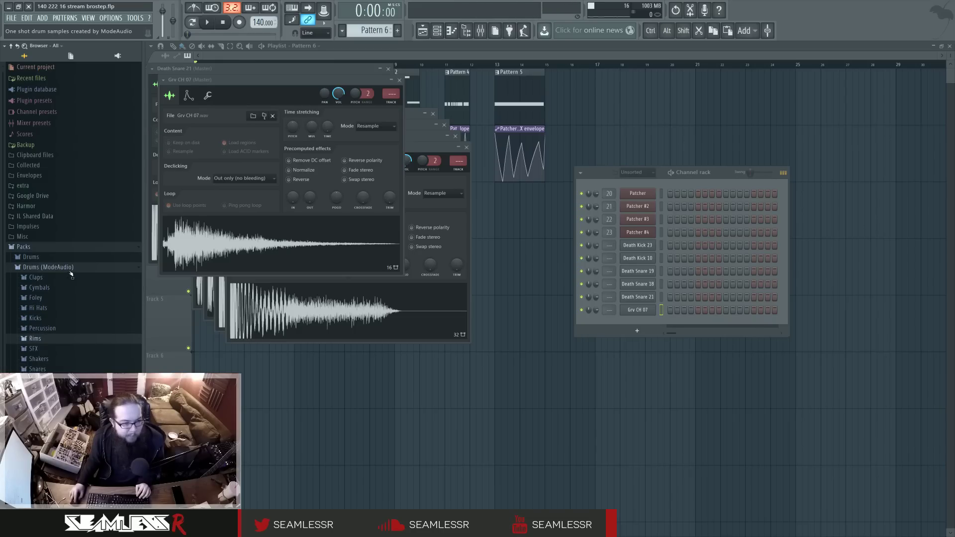
{"action": "left_click", "coordinate": [66, 308]}
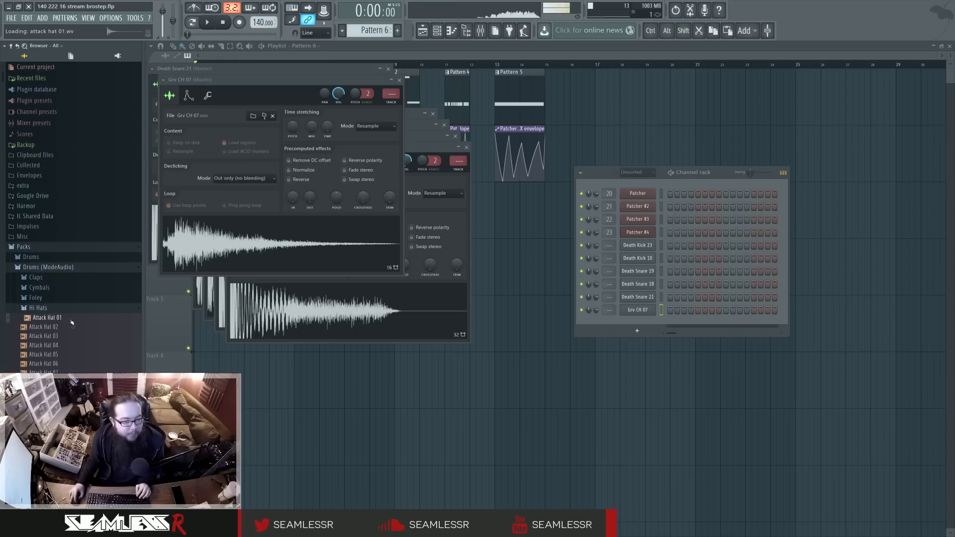
{"action": "left_click", "coordinate": [71, 327]}
{"action": "left_click_drag", "start_coordinate": [71, 328], "coordinate": [641, 320]}
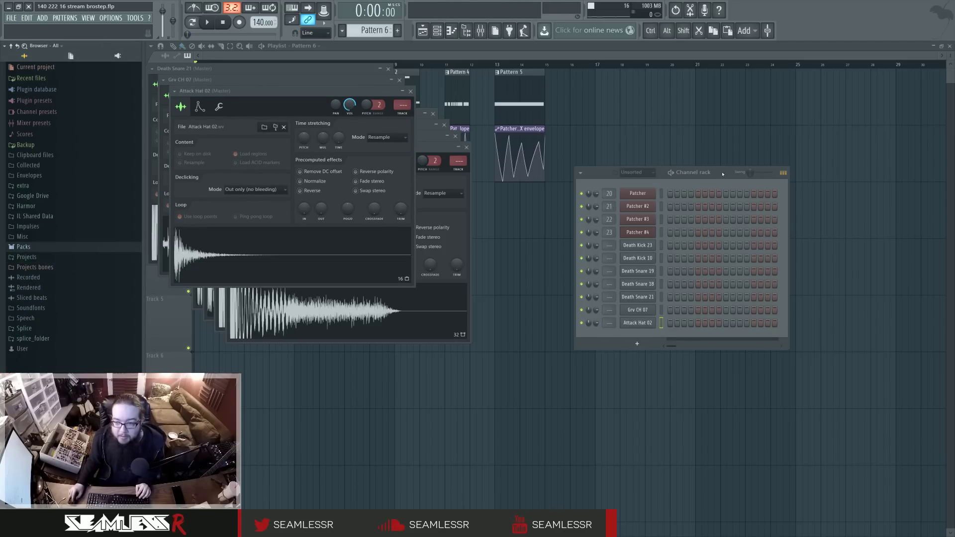
Program and play a drum pattern: kicks on steps 1 and 7, snares on 9, Grv CH 07 every four steps, Attack Hat 02 every two.
{"action": "left_click_drag", "start_coordinate": [722, 173], "coordinate": [702, 190]}
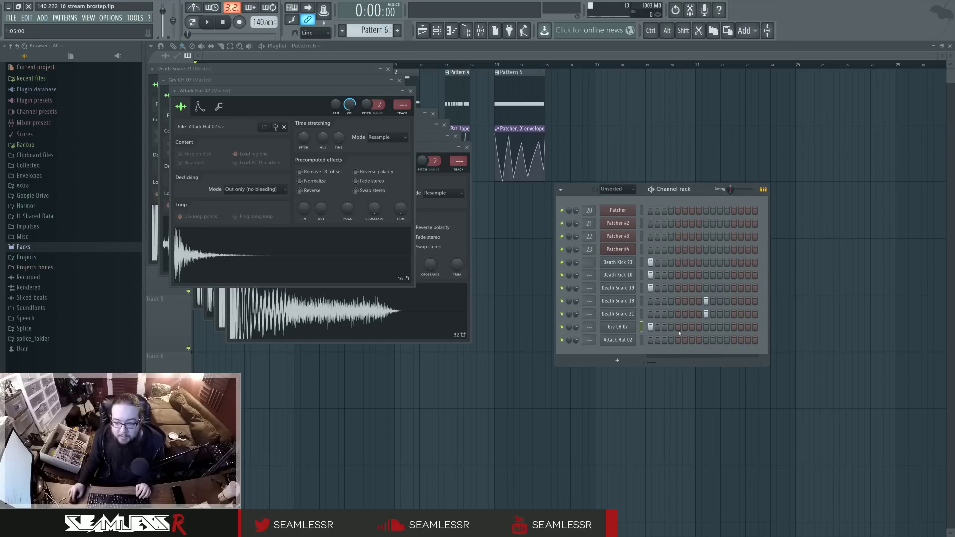
{"action": "right_click", "coordinate": [630, 342]}
{"action": "left_click", "coordinate": [744, 370]}
{"action": "key", "text": "space"}
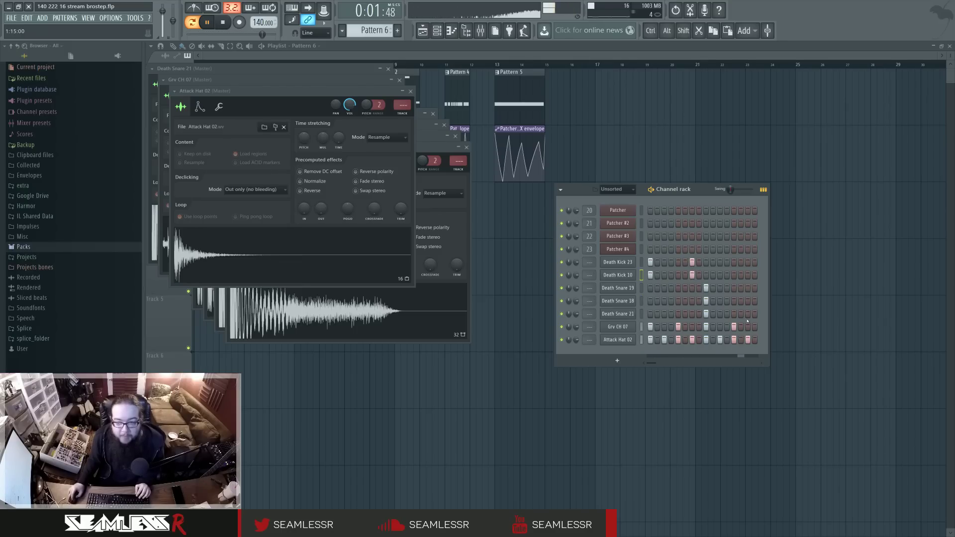
Stop playback and route the kick, snare and hat channels to separate mixer tracks starting at Insert 1.
{"action": "key", "text": "F9"}
{"action": "key", "text": "space"}
{"action": "left_click_drag", "start_coordinate": [672, 189], "coordinate": [705, 206]}
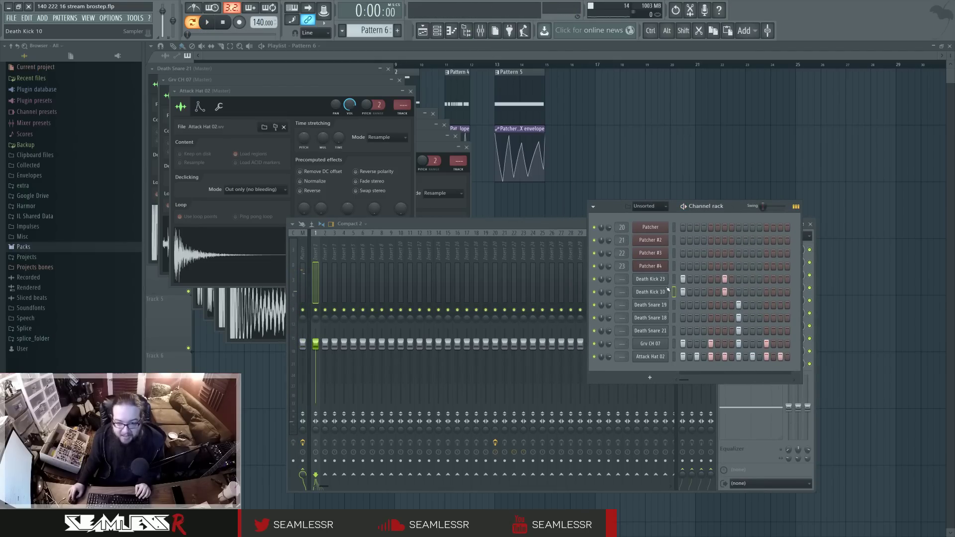
{"action": "left_click", "coordinate": [321, 250]}
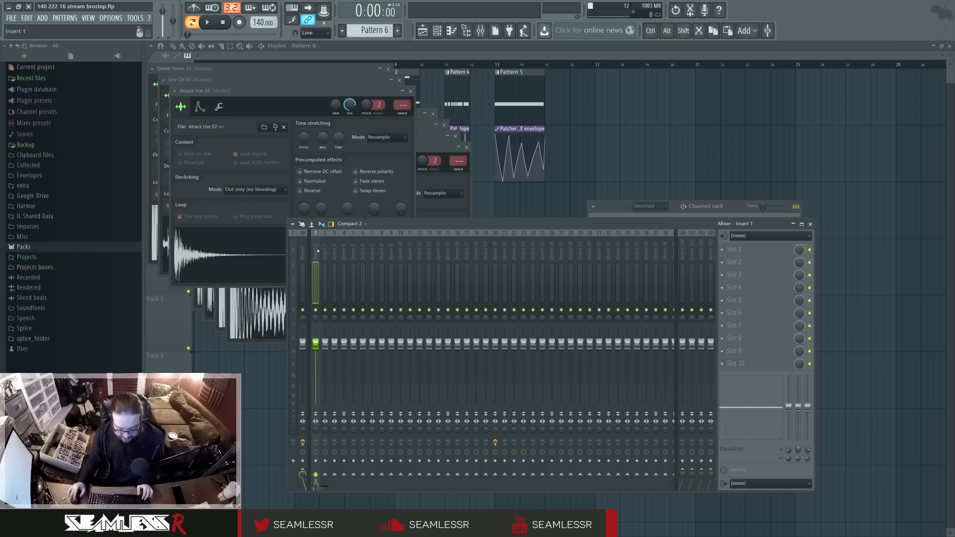
{"action": "key", "text": "ctrl+l"}
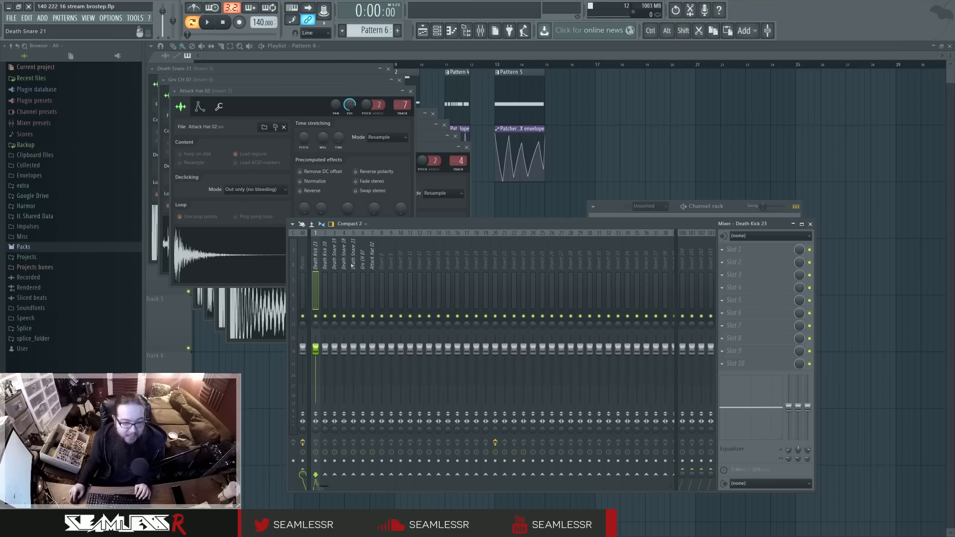
With the pattern playing, add Fruity Parametric EQ 2 to the Death Kick 23 mixer track and low-pass band 7 at about 1777 Hz.
{"action": "key", "text": "space"}
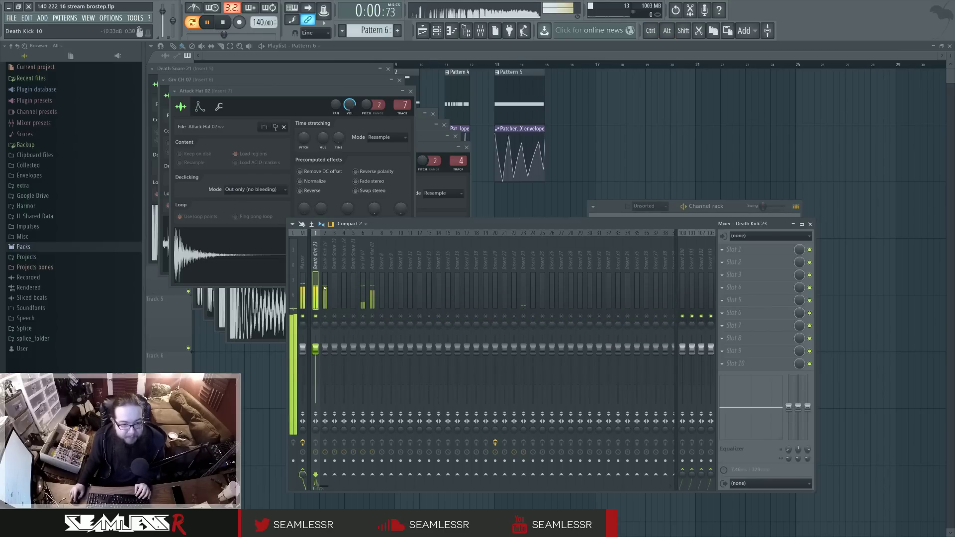
{"action": "left_click", "coordinate": [728, 249]}
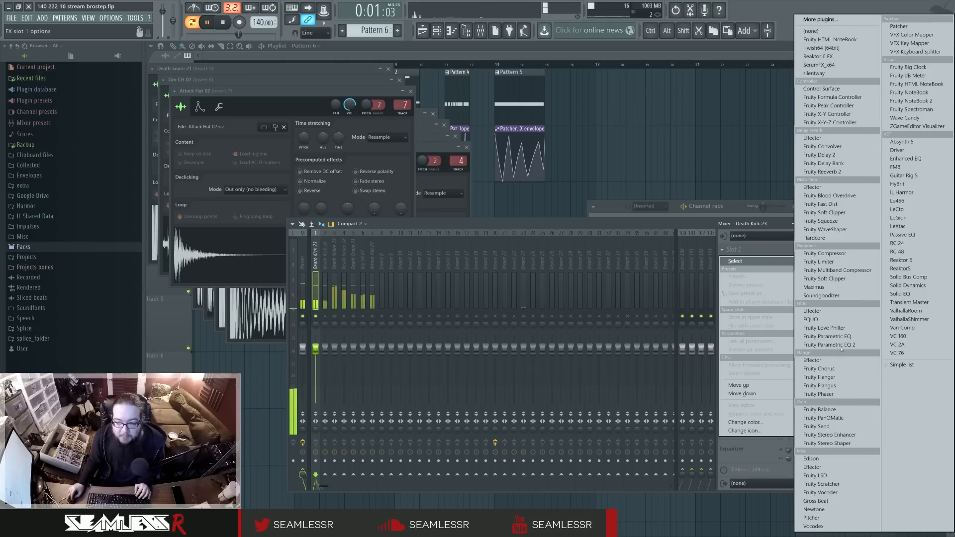
{"action": "left_click", "coordinate": [836, 279]}
{"action": "right_click", "coordinate": [371, 193]}
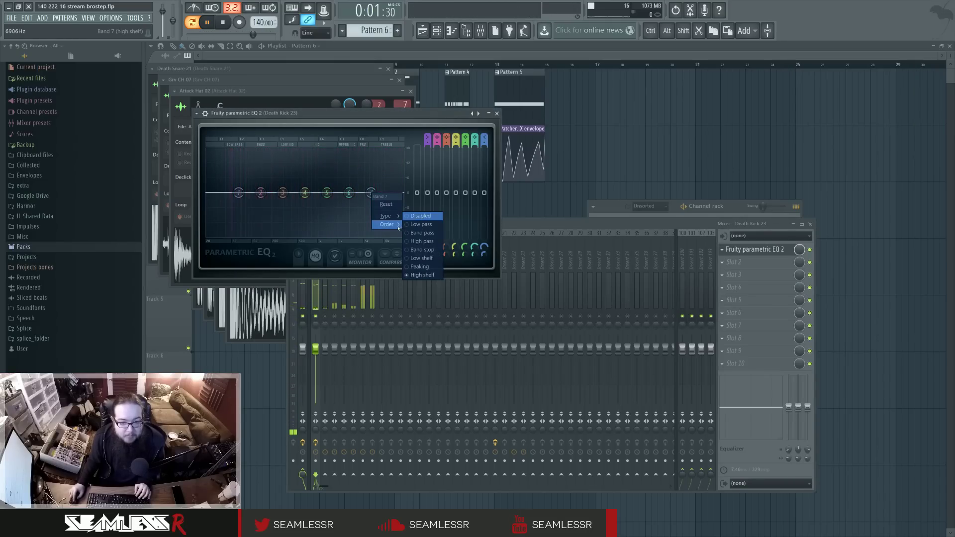
{"action": "left_click", "coordinate": [418, 225]}
{"action": "left_click_drag", "start_coordinate": [371, 192], "coordinate": [334, 193]}
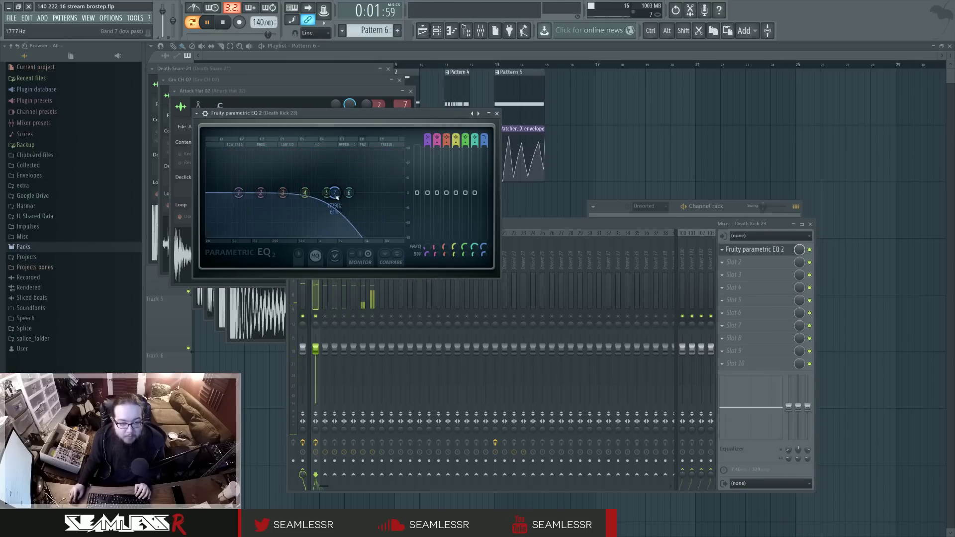
Add Fruity Parametric EQ 2 to the Death Kick 10 mixer track, make band 1 a high pass and raise its cutoff into the low mids.
{"action": "left_click", "coordinate": [326, 317]}
{"action": "right_click", "coordinate": [326, 316]}
{"action": "left_click", "coordinate": [325, 259]}
{"action": "left_click", "coordinate": [722, 250]}
{"action": "left_click", "coordinate": [840, 346]}
{"action": "right_click", "coordinate": [260, 215]}
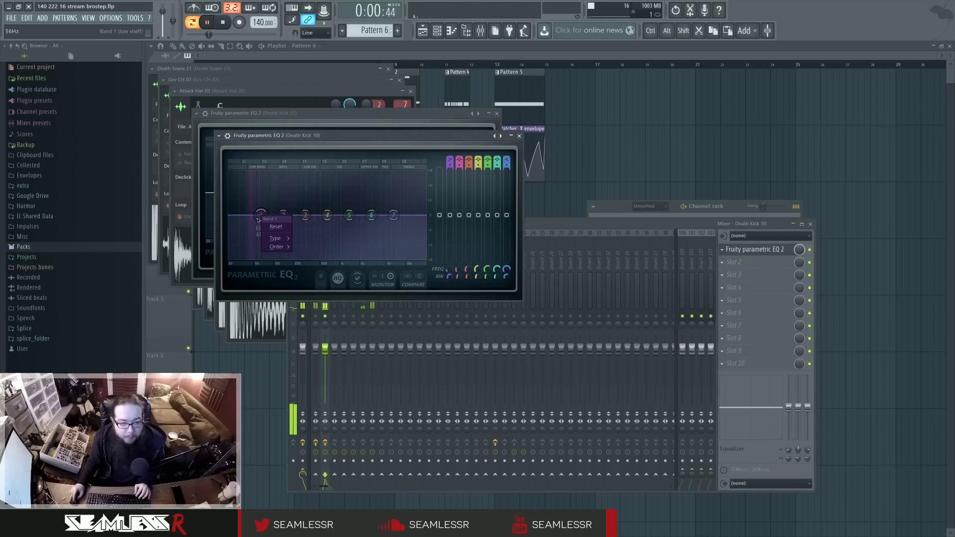
{"action": "mouse_move", "coordinate": [278, 238]}
{"action": "left_click", "coordinate": [312, 264]}
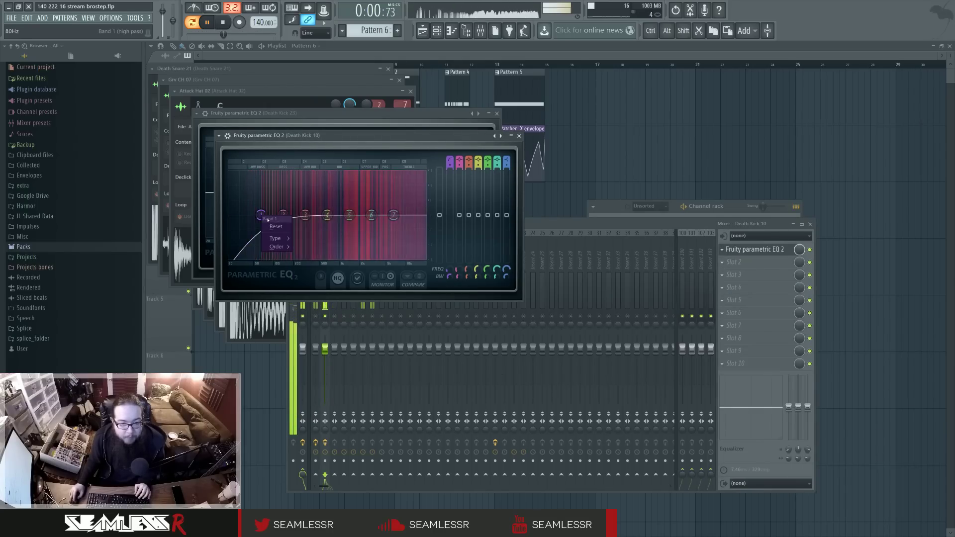
{"action": "left_click_drag", "start_coordinate": [260, 216], "coordinate": [314, 215]}
{"action": "left_click", "coordinate": [540, 227]}
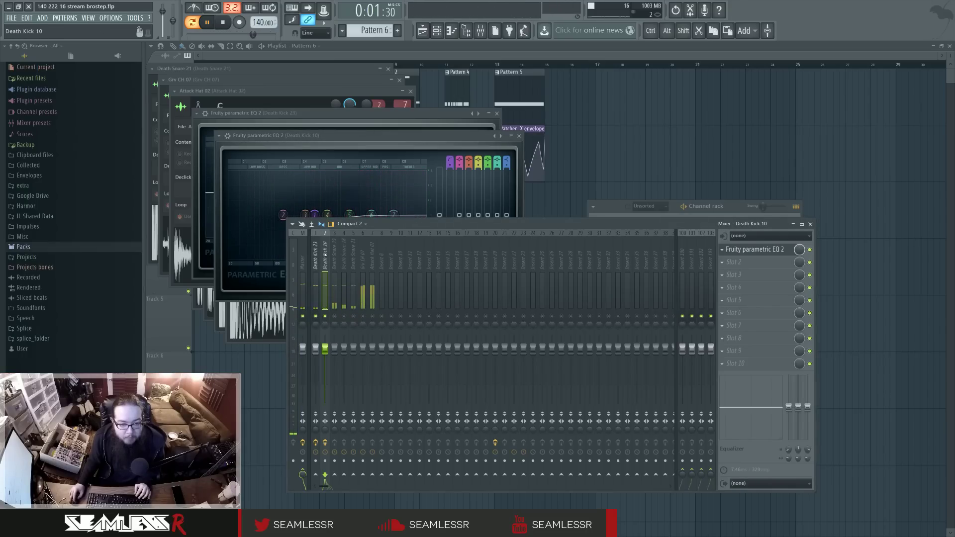
Stop playback, arrange the Death Kick 23 and Death Kick 10 EQ windows side by side to compare their curves, and restart the pattern.
{"action": "left_click_drag", "start_coordinate": [395, 226], "coordinate": [384, 252]}
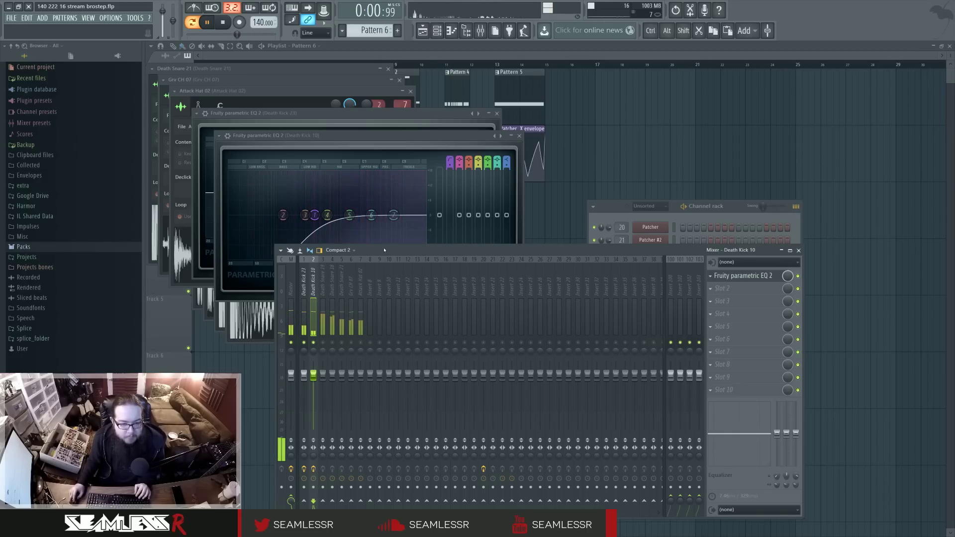
{"action": "key", "text": "space"}
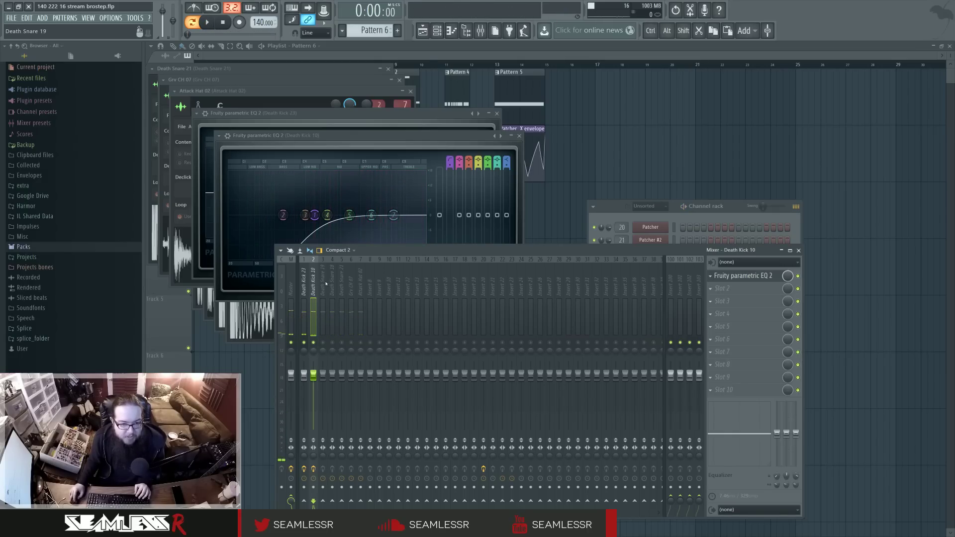
{"action": "left_click_drag", "start_coordinate": [374, 135], "coordinate": [629, 132]}
{"action": "left_click", "coordinate": [323, 255]}
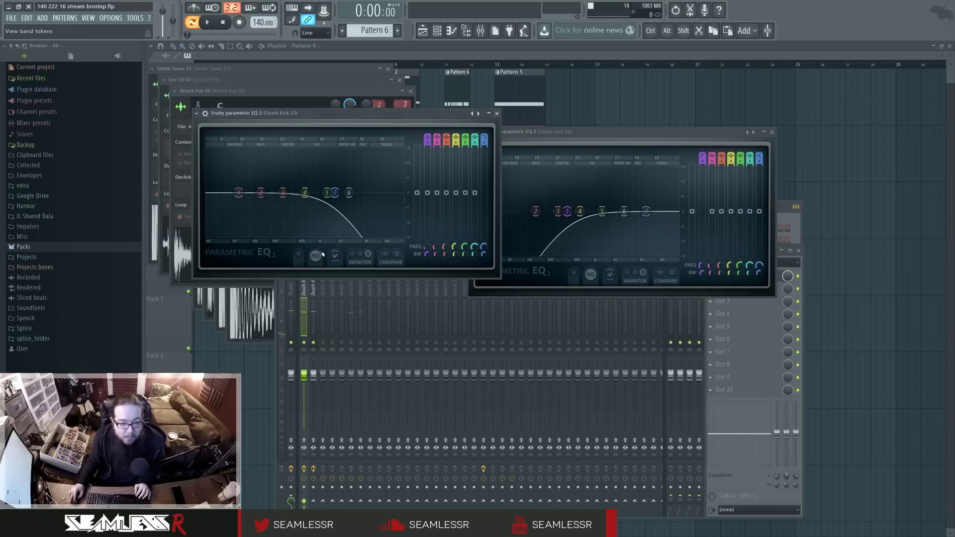
{"action": "left_click", "coordinate": [624, 275]}
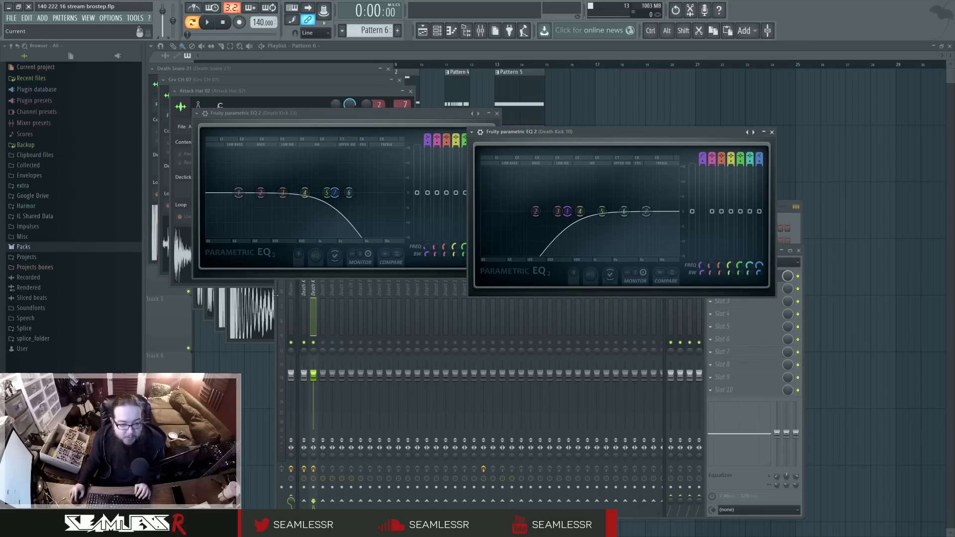
{"action": "left_click", "coordinate": [347, 285]}
{"action": "key", "text": "space"}
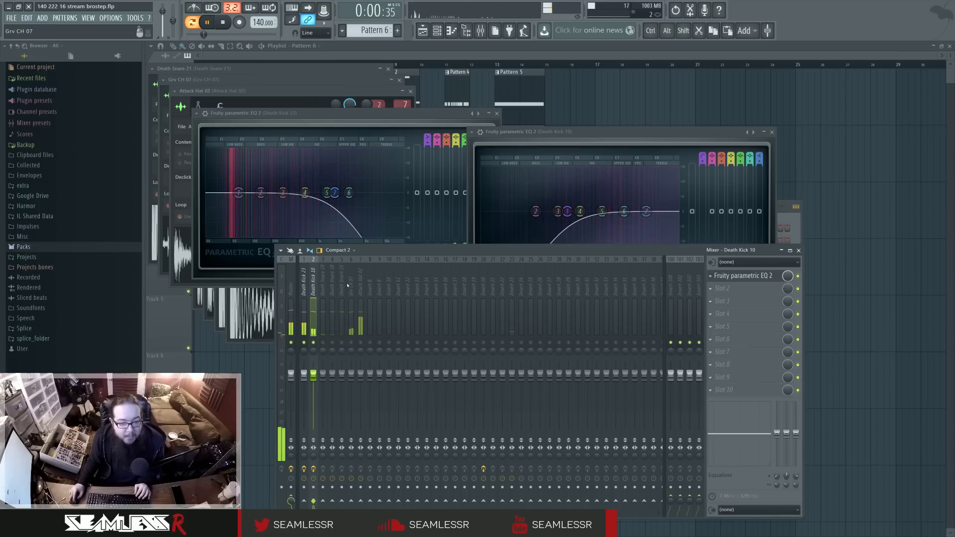
Lower the Grv CH 07 and Attack Hat 02 mixer faders to about -3.2 dB and audition the three snare tracks alone.
{"action": "right_click", "coordinate": [341, 343]}
{"action": "right_click", "coordinate": [341, 343]}
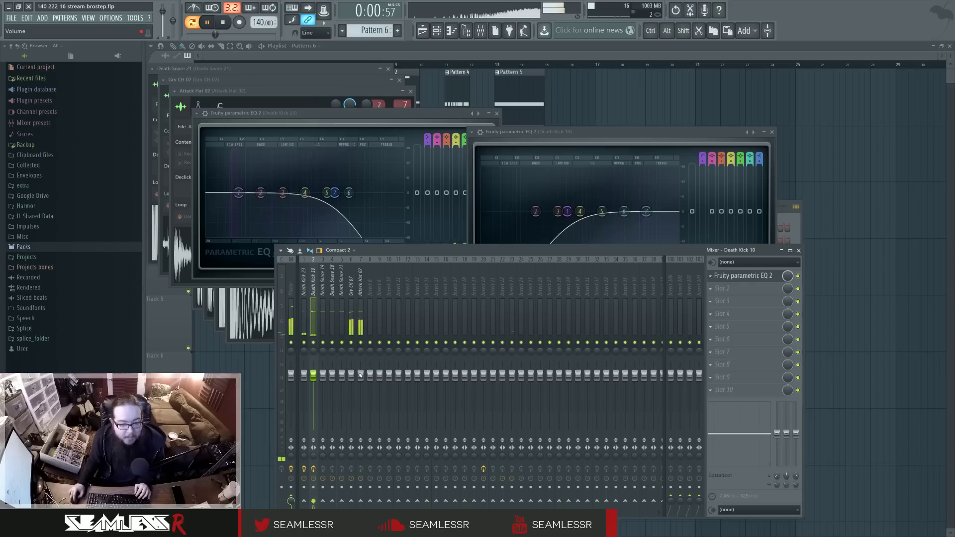
{"action": "left_click_drag", "start_coordinate": [351, 374], "coordinate": [351, 382]}
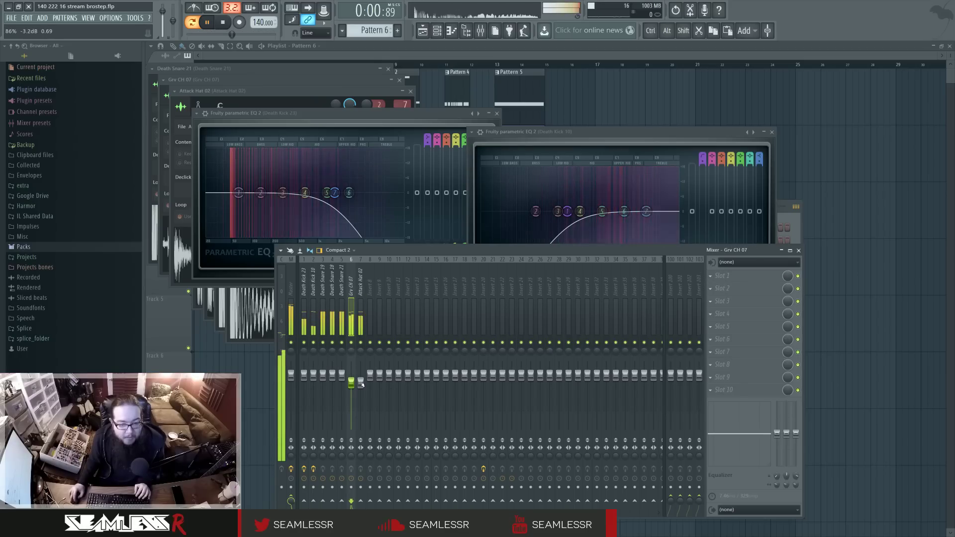
{"action": "right_click", "coordinate": [351, 343]}
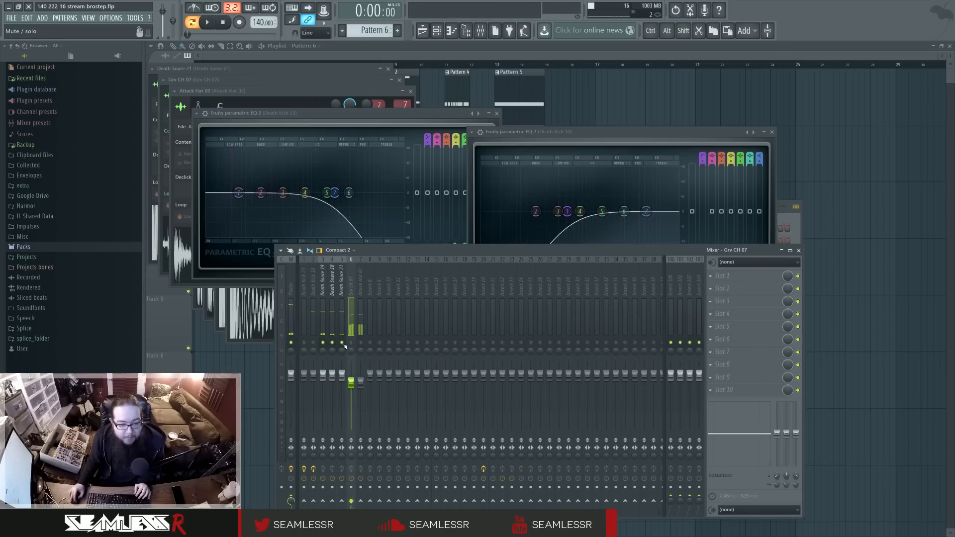
{"action": "right_click", "coordinate": [343, 344]}
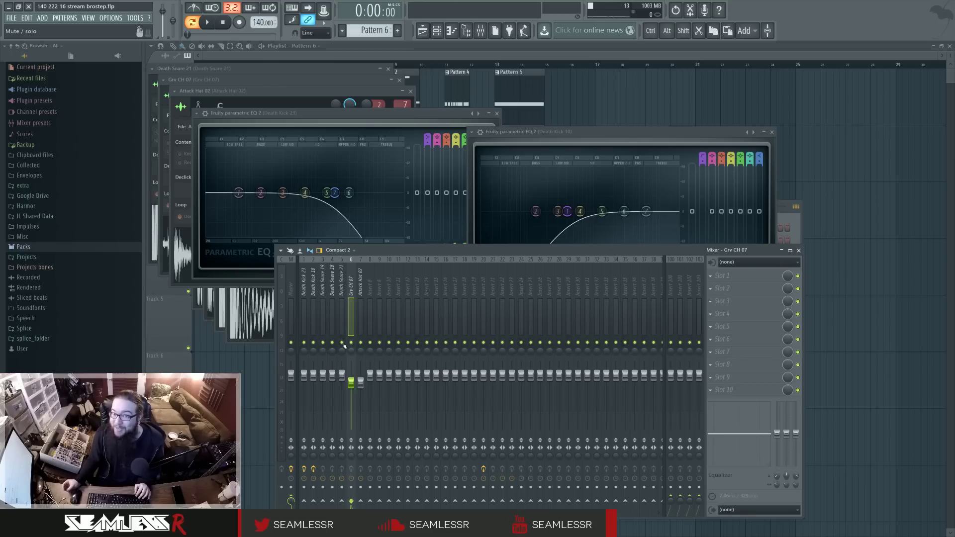
Close the Death Kick 10 equalizer, audition the pattern again and clear all floating windows from the playlist.
{"action": "left_click", "coordinate": [636, 130]}
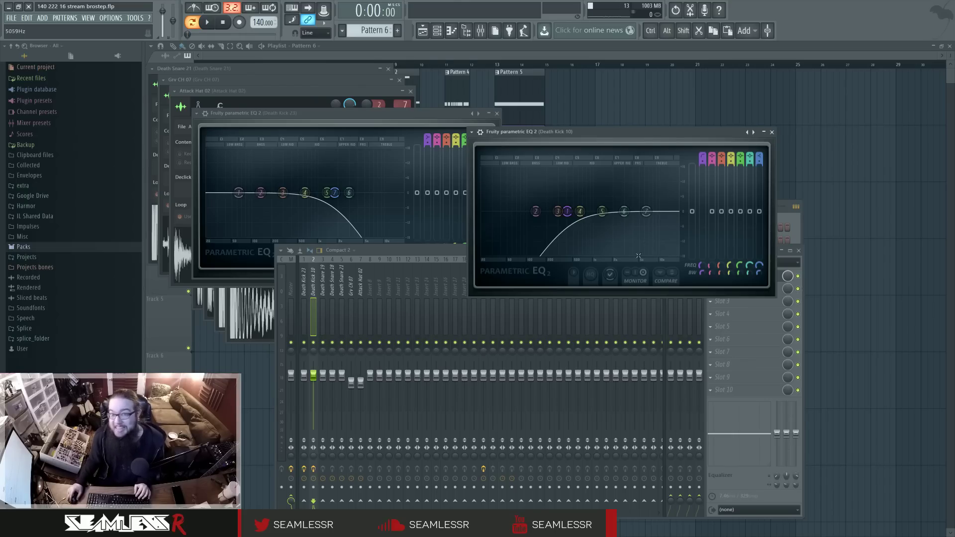
{"action": "left_click", "coordinate": [772, 132]}
{"action": "left_click_drag", "start_coordinate": [486, 251], "coordinate": [475, 236]}
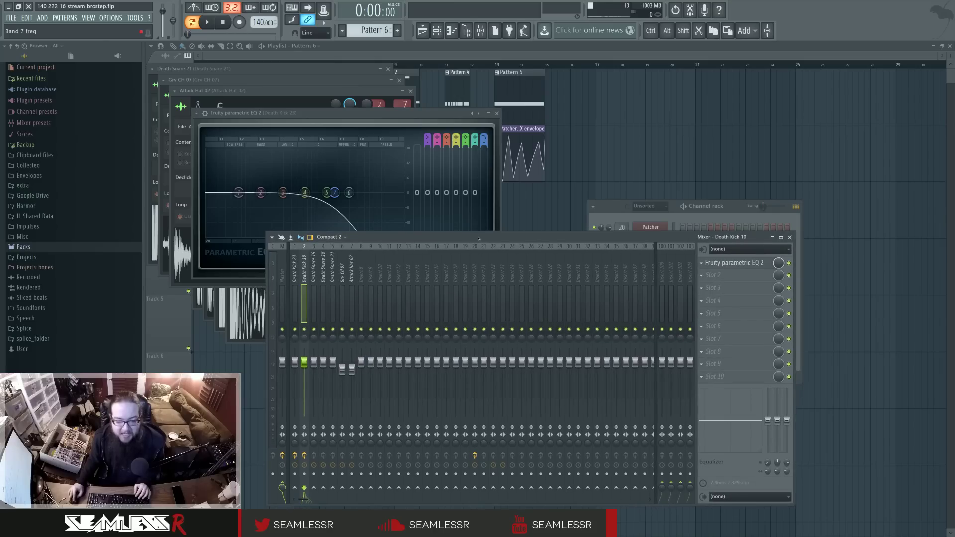
{"action": "key", "text": "space"}
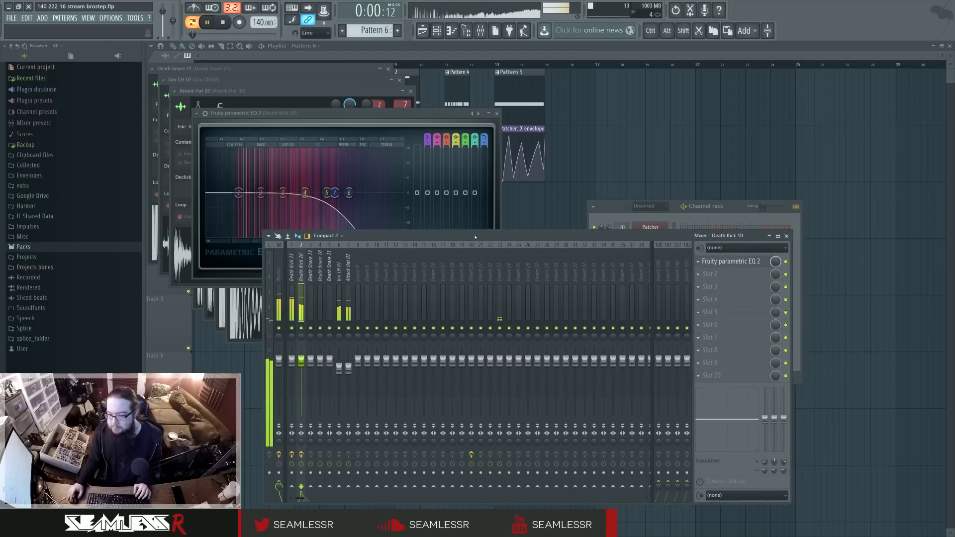
{"action": "key", "text": "space"}
{"action": "key", "text": "F12"}
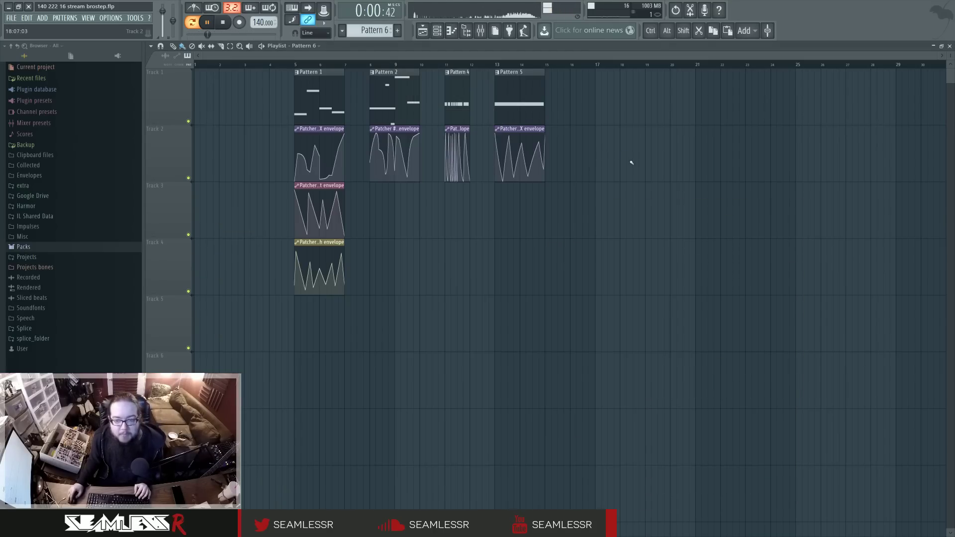
Place Pattern 6 on playlist Track 1 at bar 17, stretch it to bar 21 and loop that four-bar range.
{"action": "left_click", "coordinate": [605, 104]}
{"action": "scroll", "coordinate": [689, 180], "scroll_direction": "up", "scroll_amount": 1}
{"action": "scroll", "coordinate": [688, 180], "scroll_direction": "up", "scroll_amount": 3}
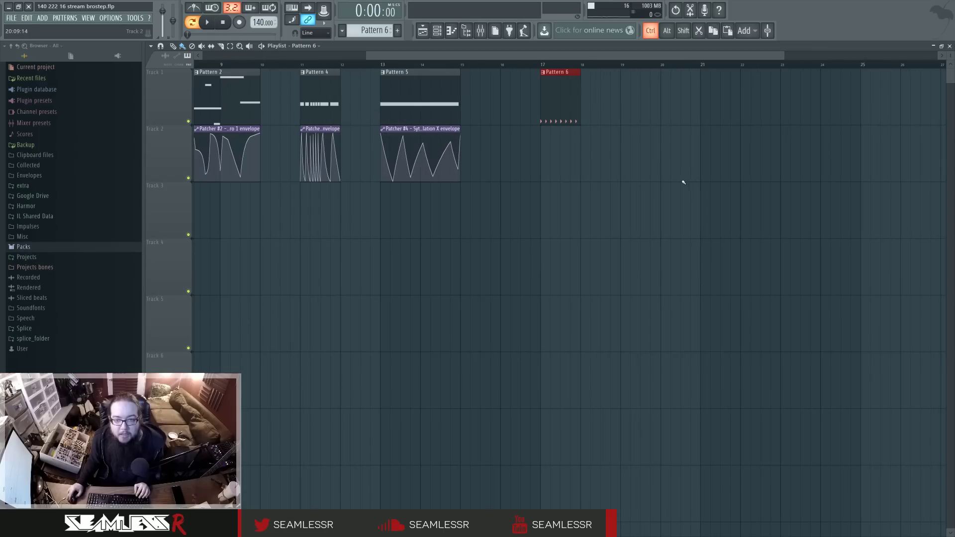
{"action": "left_click_drag", "start_coordinate": [541, 106], "coordinate": [590, 105]}
{"action": "left_click_drag", "start_coordinate": [485, 65], "coordinate": [694, 84]}
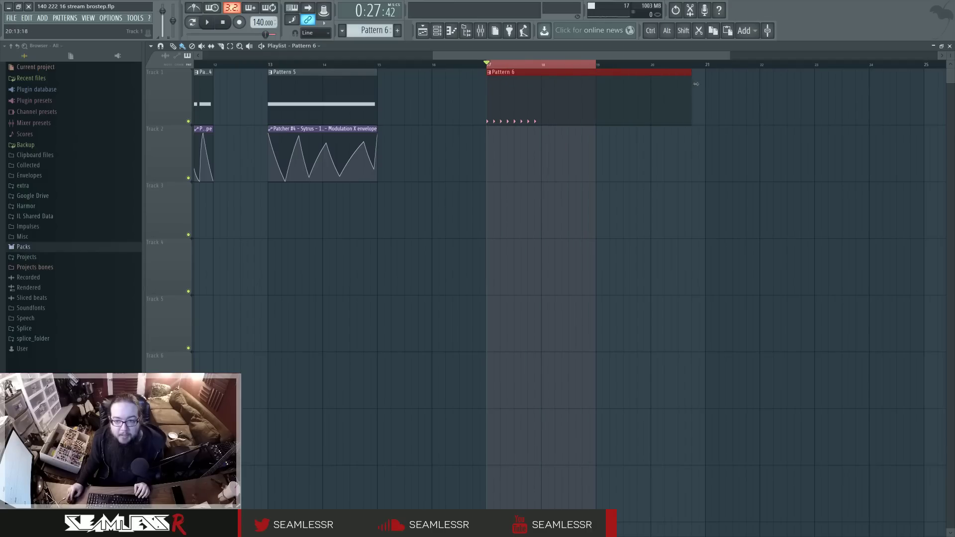
{"action": "left_click_drag", "start_coordinate": [611, 63], "coordinate": [706, 77]}
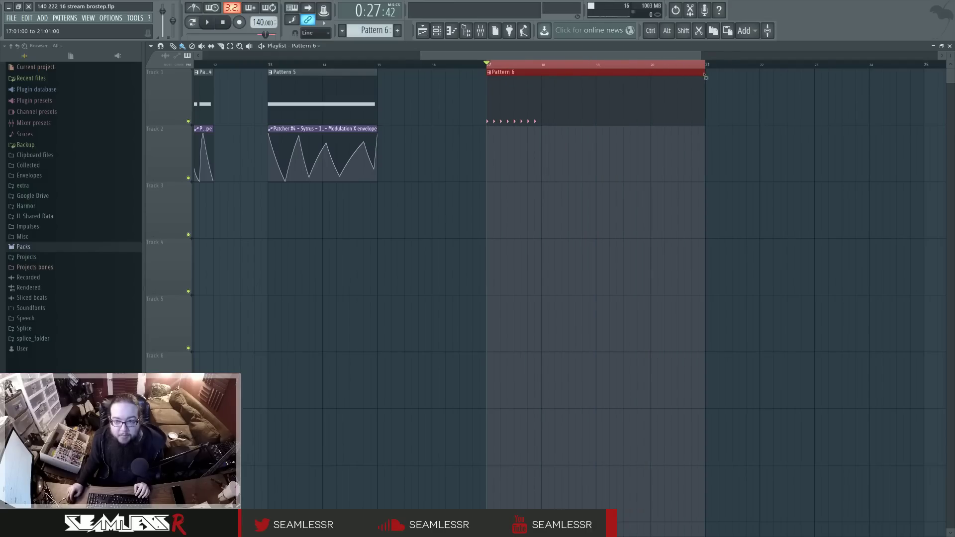
Widen the step grid to 64 steps and, during playback, add both kicks on steps 17, 21, 33 and 49 and the snares on 25.
{"action": "left_click", "coordinate": [437, 30]}
{"action": "left_click_drag", "start_coordinate": [732, 207], "coordinate": [918, 253]}
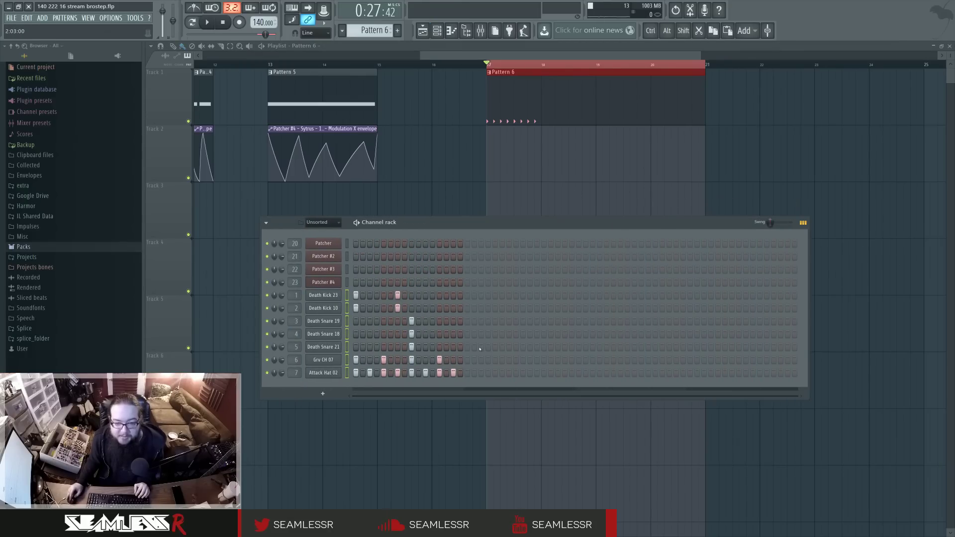
{"action": "left_click", "coordinate": [467, 296]}
{"action": "left_click", "coordinate": [578, 296]}
{"action": "left_click", "coordinate": [689, 308]}
{"action": "key", "text": "space"}
{"action": "left_click", "coordinate": [495, 295]}
{"action": "left_click", "coordinate": [494, 309]}
{"action": "left_click", "coordinate": [523, 322]}
{"action": "left_click", "coordinate": [523, 334]}
{"action": "left_click", "coordinate": [522, 347]}
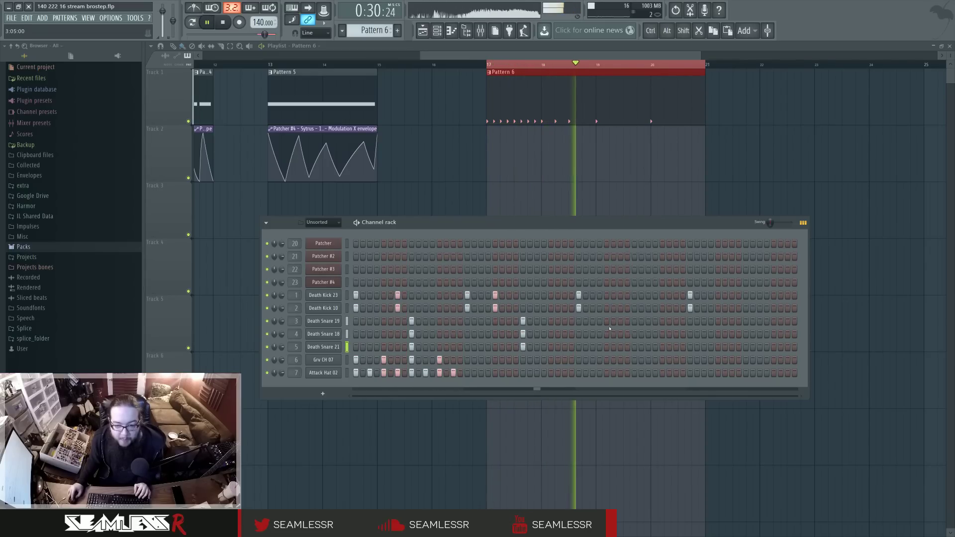
Add all three Death Snare layers on steps 41 and 43.
{"action": "left_click", "coordinate": [634, 321]}
{"action": "left_click", "coordinate": [634, 334]}
{"action": "left_click", "coordinate": [634, 347]}
{"action": "left_click", "coordinate": [648, 321]}
{"action": "left_click", "coordinate": [648, 334]}
{"action": "left_click", "coordinate": [648, 347]}
Add both Death Kick layers on steps 36, 39 and 47 and remove them from step 49.
{"action": "left_click", "coordinate": [620, 296]}
{"action": "left_click", "coordinate": [620, 308]}
{"action": "left_click", "coordinate": [599, 295]}
{"action": "left_click", "coordinate": [600, 308]}
{"action": "left_click", "coordinate": [676, 295]}
{"action": "left_click", "coordinate": [676, 308]}
{"action": "right_click", "coordinate": [689, 295]}
{"action": "right_click", "coordinate": [689, 308]}
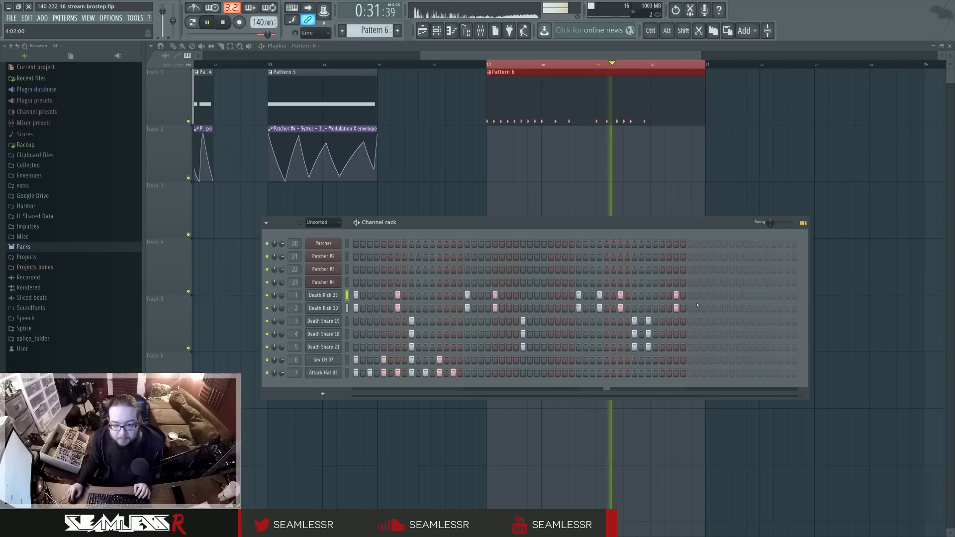
Add both kick layers on steps 51 and 59 and the three snare layers on step 57.
{"action": "left_click", "coordinate": [703, 296]}
{"action": "left_click", "coordinate": [704, 308]}
{"action": "right_click", "coordinate": [676, 296]}
{"action": "left_click", "coordinate": [675, 295]}
{"action": "left_click", "coordinate": [745, 322]}
{"action": "left_click", "coordinate": [745, 334]}
{"action": "left_click", "coordinate": [745, 347]}
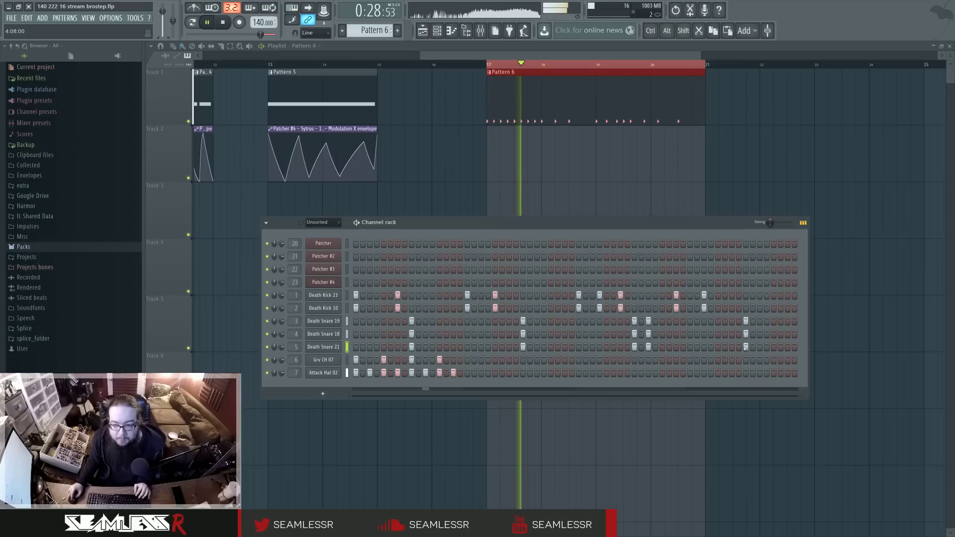
{"action": "left_click", "coordinate": [759, 295]}
{"action": "left_click", "coordinate": [759, 309]}
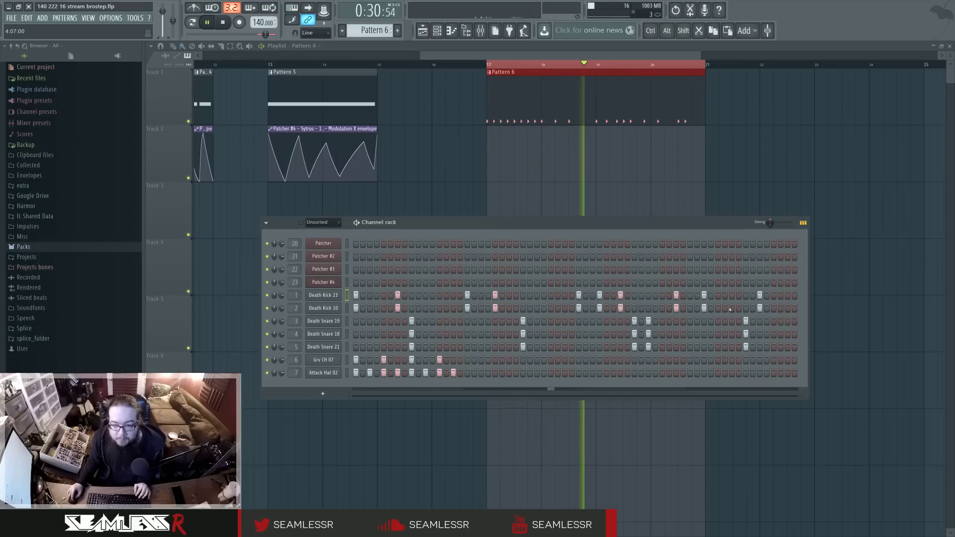
Fill Attack Hat 02 on every two steps and Grv CH 07 on every four steps across the pattern.
{"action": "right_click", "coordinate": [339, 371]}
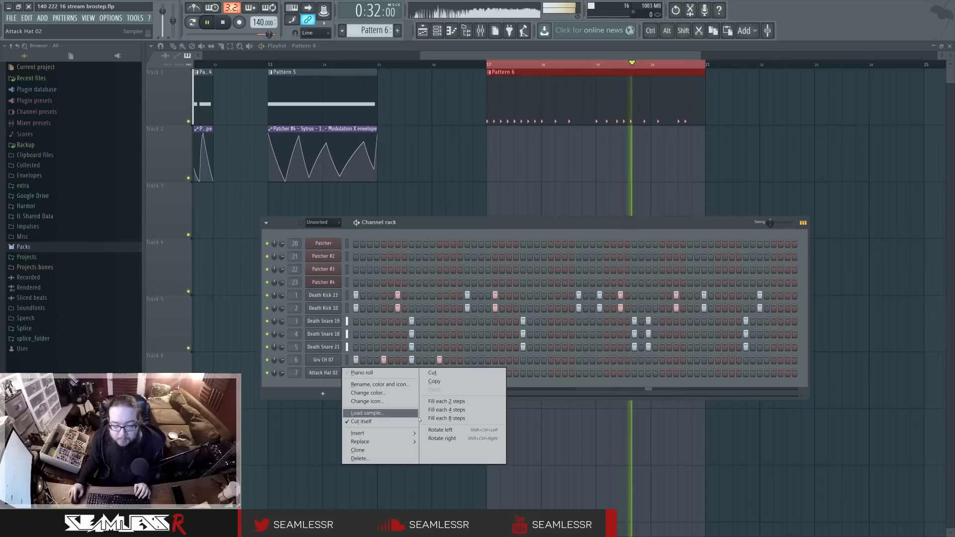
{"action": "left_click", "coordinate": [449, 401]}
{"action": "right_click", "coordinate": [339, 358]}
{"action": "left_click", "coordinate": [463, 397]}
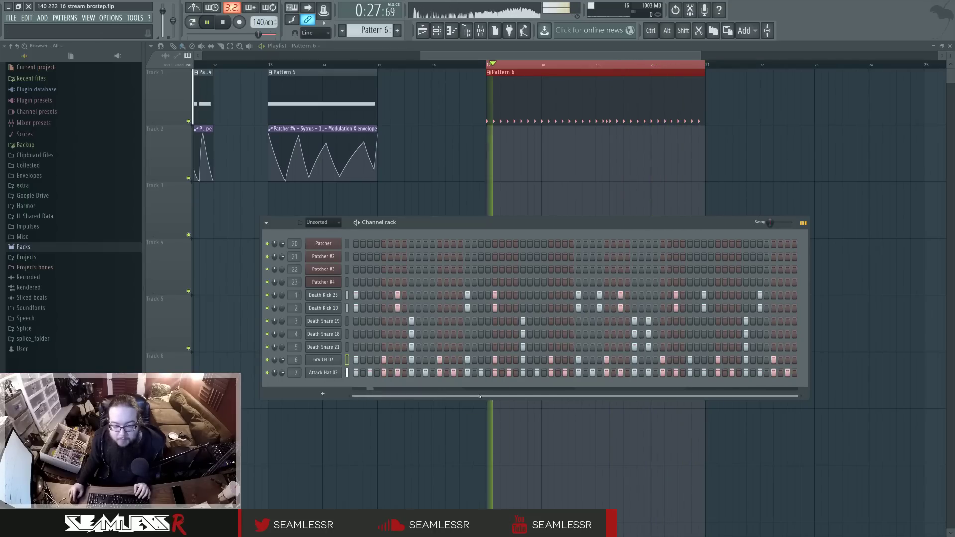
Add extra Attack Hat 02 hits on steps 20, 32, 48, 62 and 64 and a Grv CH 07 hit on step 50.
{"action": "left_click", "coordinate": [488, 373]}
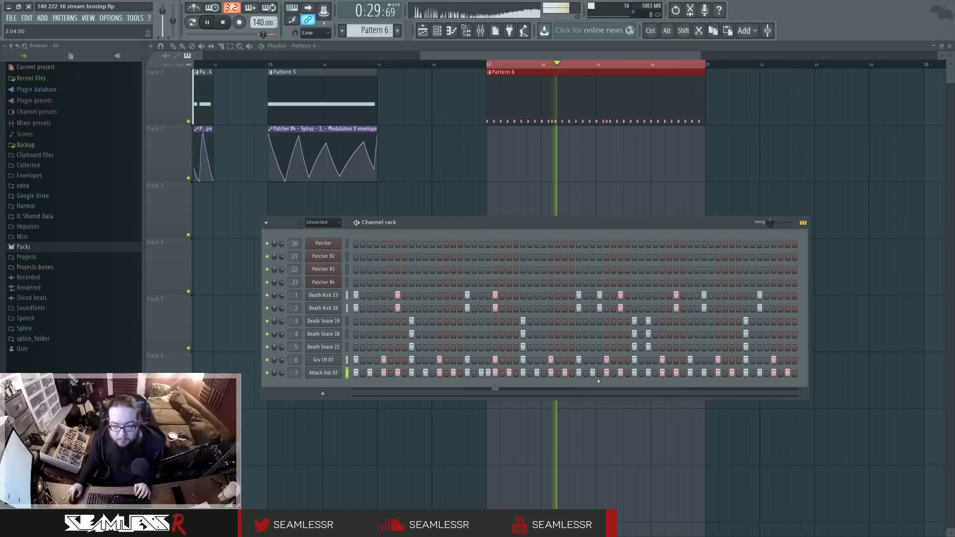
{"action": "left_click", "coordinate": [572, 373]}
{"action": "left_click", "coordinate": [683, 373]}
{"action": "left_click", "coordinate": [697, 359]}
{"action": "left_click", "coordinate": [795, 373]}
{"action": "left_click", "coordinate": [780, 373]}
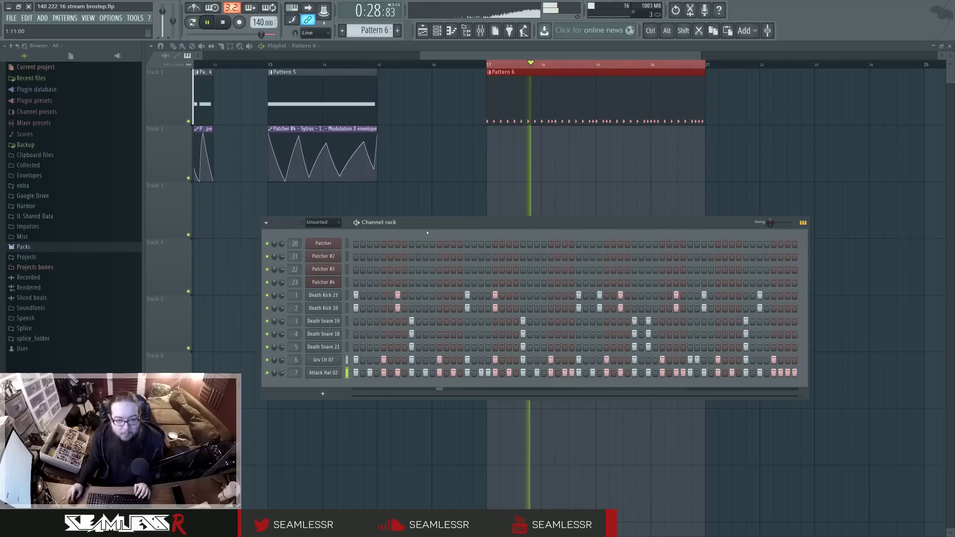
Remove the three snare layers from step 43.
{"action": "left_click_drag", "start_coordinate": [428, 238], "coordinate": [420, 239]}
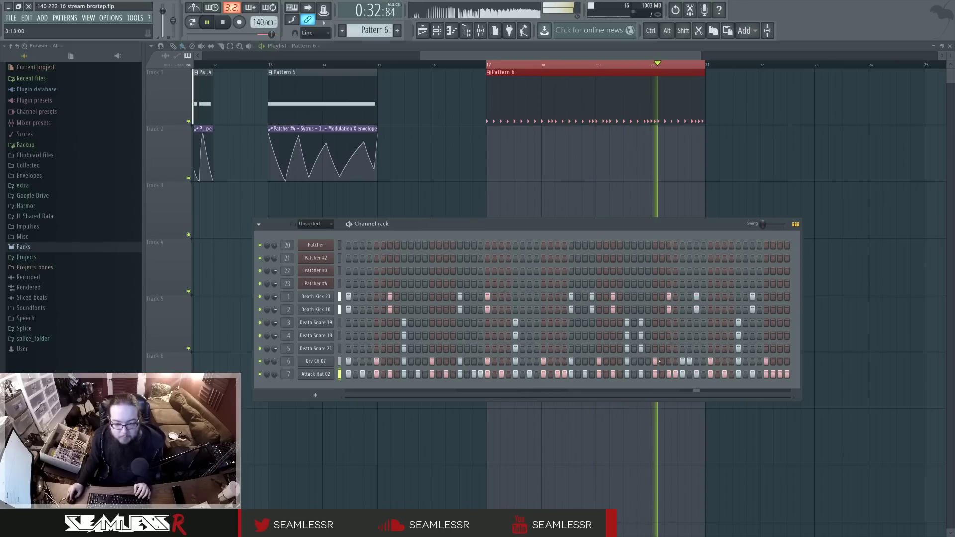
{"action": "right_click", "coordinate": [641, 323]}
{"action": "right_click", "coordinate": [640, 335]}
{"action": "right_click", "coordinate": [641, 348]}
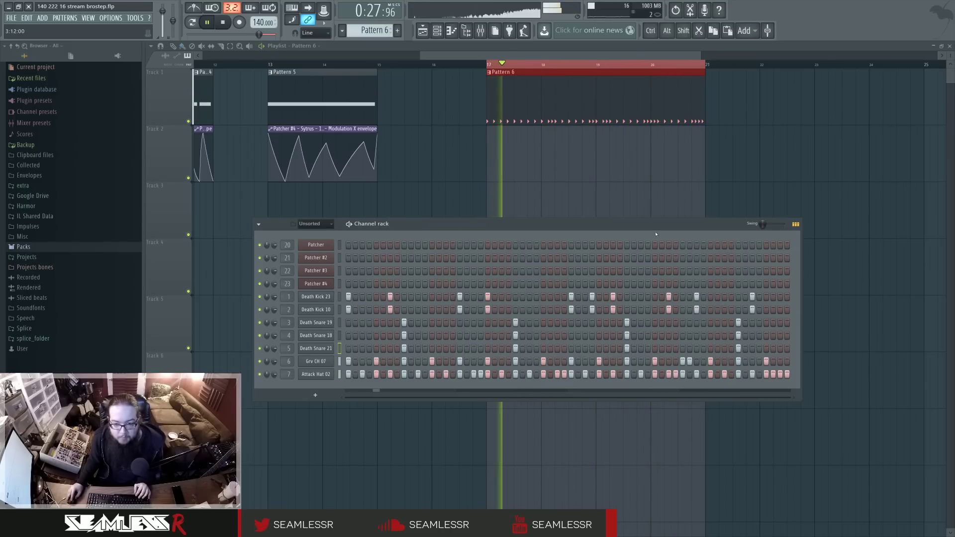
{"action": "left_click_drag", "start_coordinate": [656, 234], "coordinate": [676, 234]}
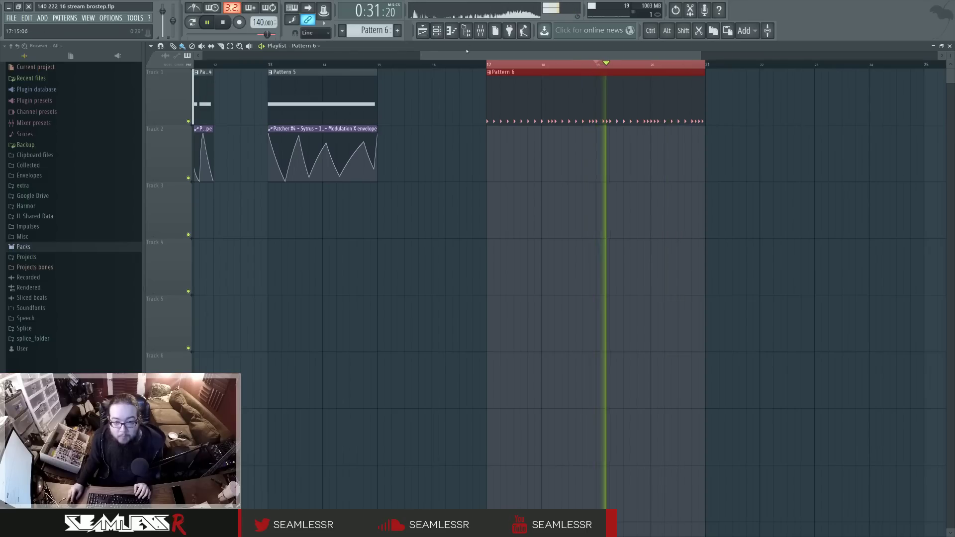
Add both kick layers on step 55 and move the pair on step 51 to step 52.
{"action": "key", "text": "F6"}
{"action": "left_click", "coordinate": [724, 297]}
{"action": "left_click", "coordinate": [724, 309]}
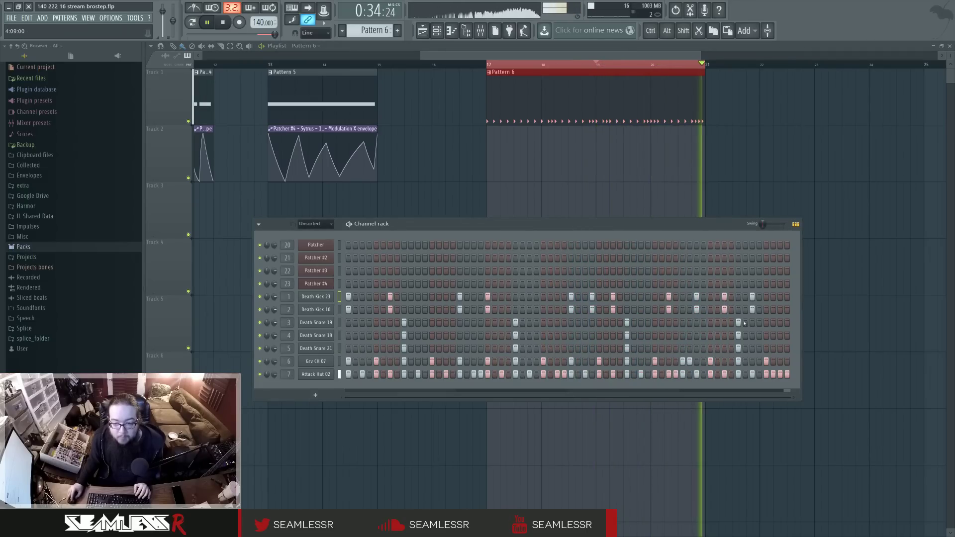
{"action": "left_click", "coordinate": [696, 296]}
{"action": "left_click", "coordinate": [696, 309]}
{"action": "left_click", "coordinate": [703, 296]}
{"action": "left_click", "coordinate": [704, 309]}
Try the final kick pair on step 58 instead of 59 and return it to step 59.
{"action": "left_click", "coordinate": [752, 296]}
{"action": "left_click", "coordinate": [751, 309]}
{"action": "left_click", "coordinate": [745, 297]}
{"action": "left_click", "coordinate": [745, 309]}
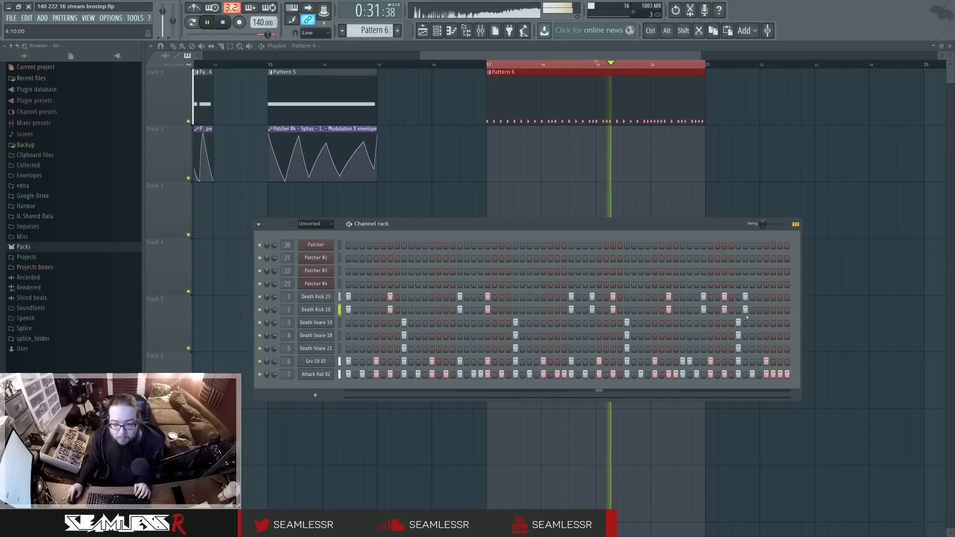
{"action": "left_click", "coordinate": [744, 297]}
{"action": "left_click", "coordinate": [745, 310]}
{"action": "left_click", "coordinate": [752, 296]}
{"action": "left_click", "coordinate": [752, 309]}
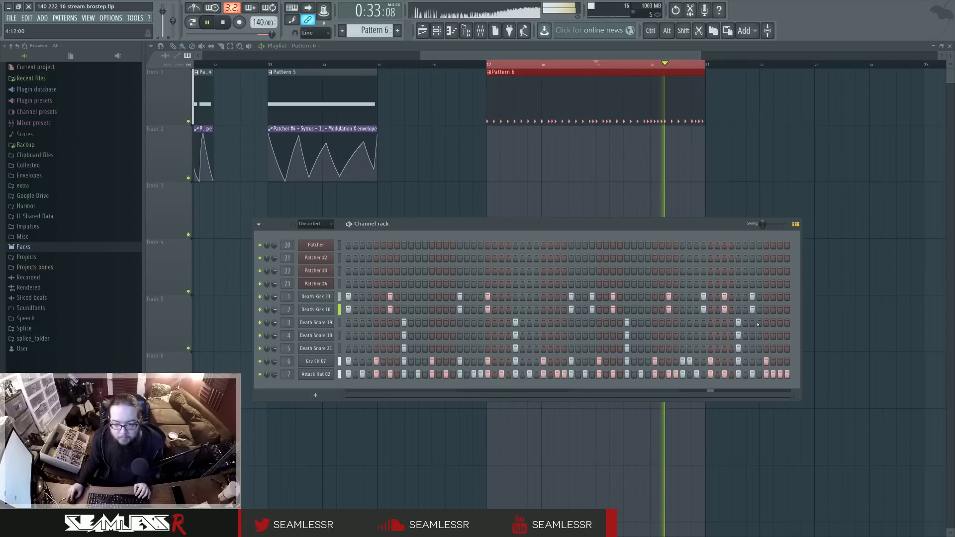
Stop playback, add a Superior Drummer channel and route it to mixer track Insert 10.
{"action": "key", "text": "space"}
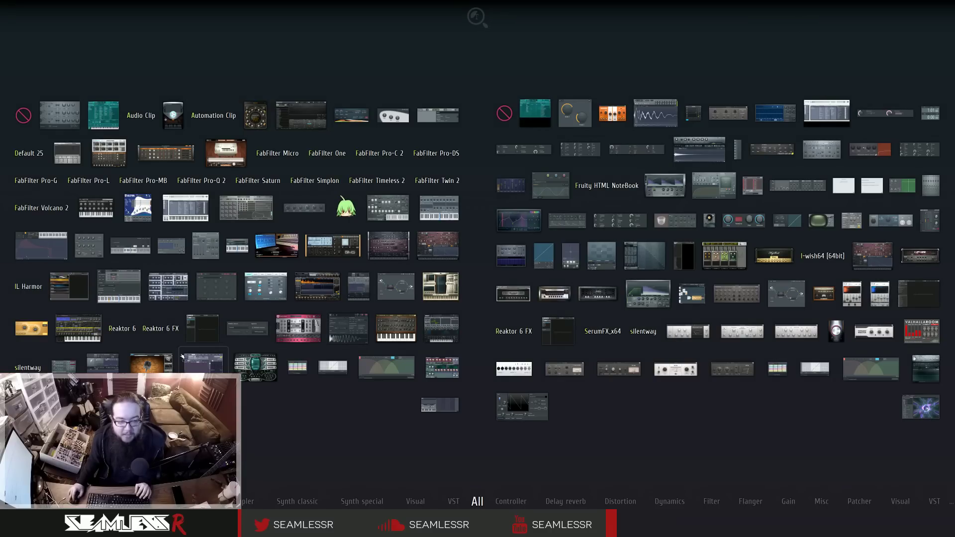
{"action": "key", "text": "Escape"}
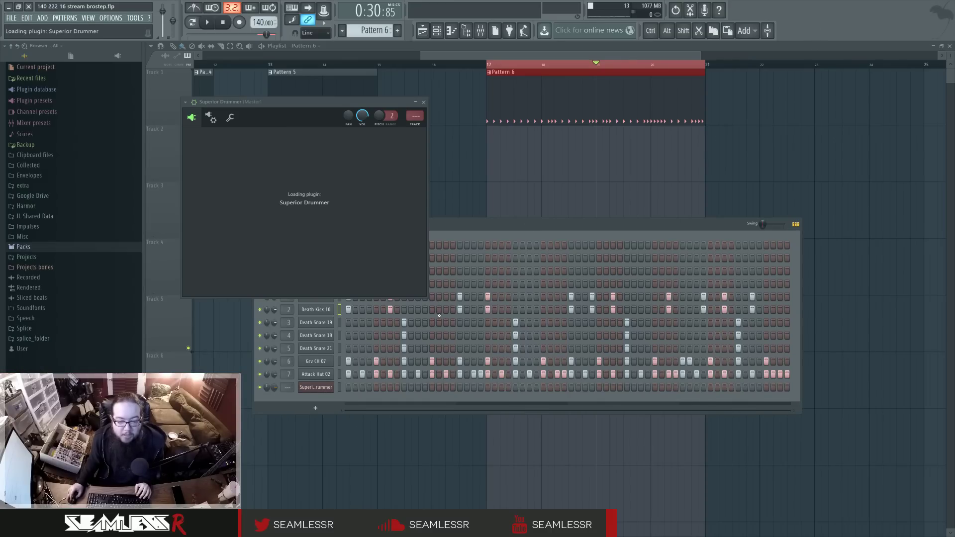
{"action": "left_click_drag", "start_coordinate": [403, 115], "coordinate": [404, 86]}
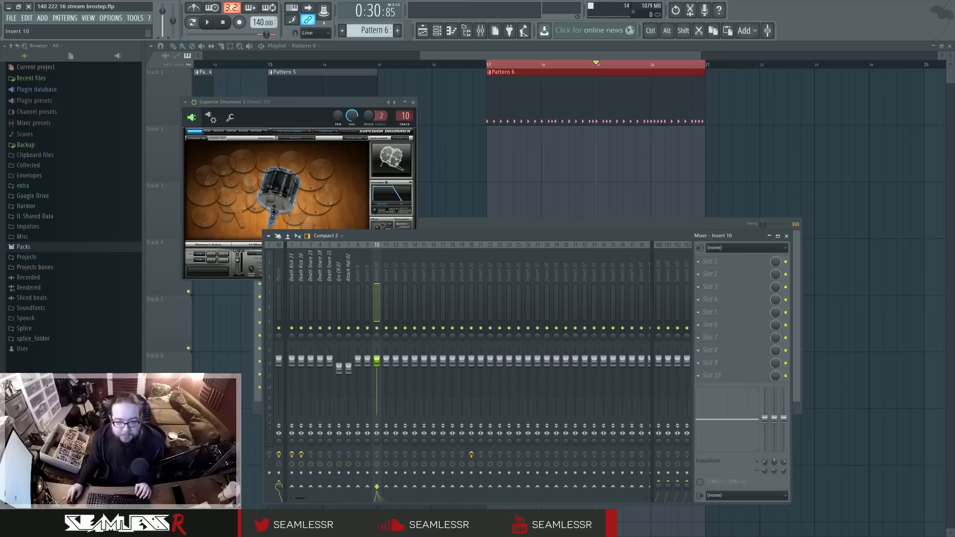
Shift mixer tracks Insert 20 to 26 along to begin at Insert 31 and reselect Insert 10.
{"action": "left_click", "coordinate": [472, 280]}
{"action": "left_click_drag", "start_coordinate": [481, 275], "coordinate": [527, 274]}
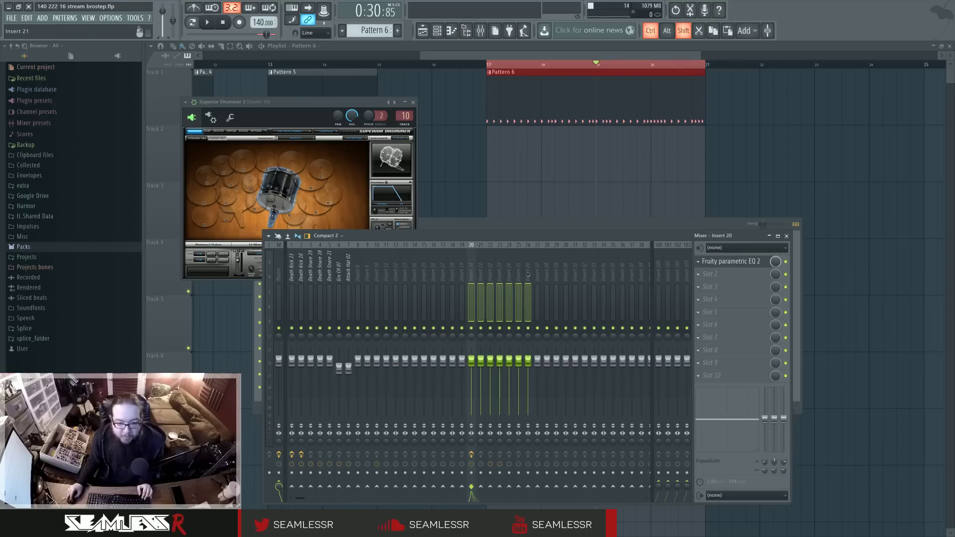
{"action": "key", "text": "alt+Right"}
{"action": "key", "text": "alt+Right"}
{"action": "key", "text": "alt+Right"}
{"action": "key", "text": "alt+Right"}
{"action": "key", "text": "alt+Right"}
{"action": "key", "text": "alt+Right"}
{"action": "key", "text": "alt+Right"}
{"action": "key", "text": "alt+Right"}
{"action": "key", "text": "alt+Right"}
{"action": "key", "text": "alt+Right"}
{"action": "key", "text": "alt+Right"}
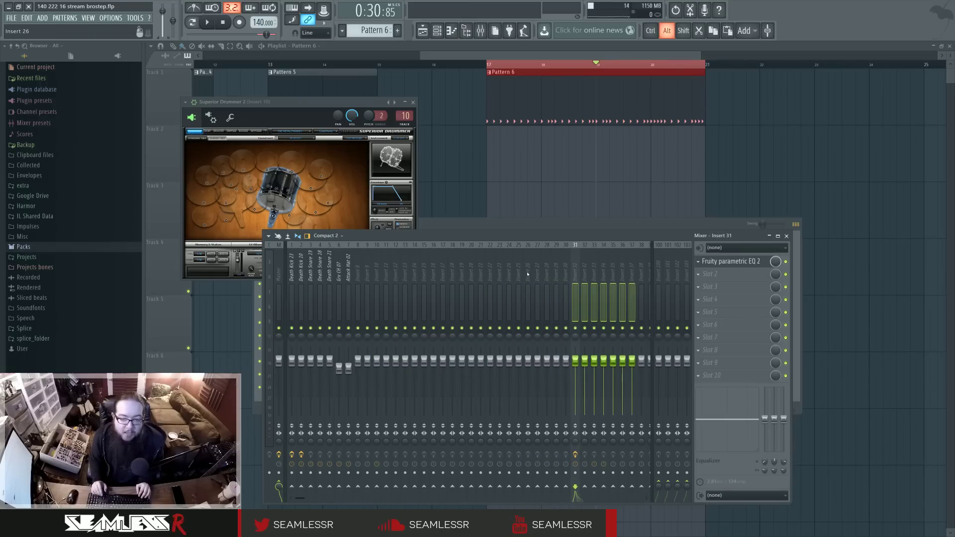
{"action": "left_click", "coordinate": [377, 277]}
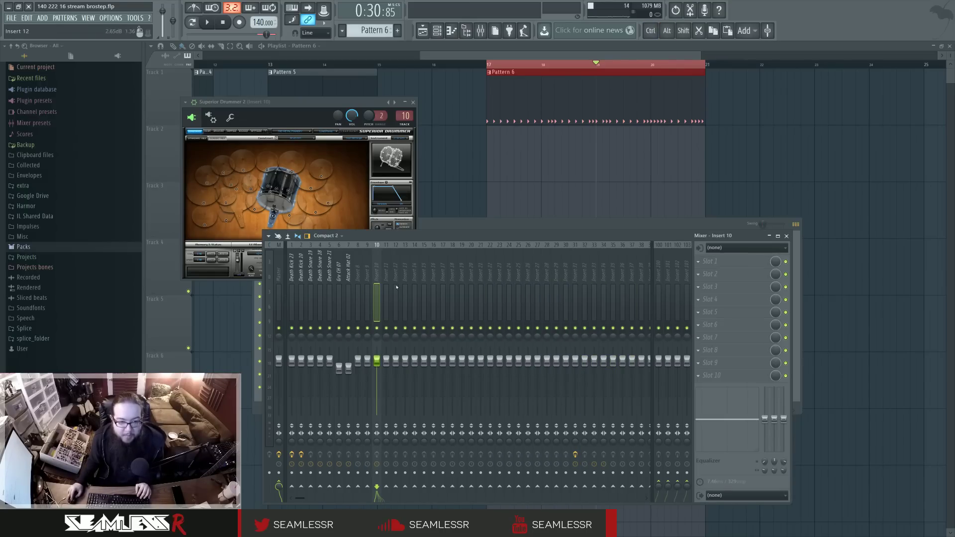
Set the output routing in Superior Drummer's internal mixer to Multichannel.
{"action": "left_click_drag", "start_coordinate": [266, 125], "coordinate": [484, 219]}
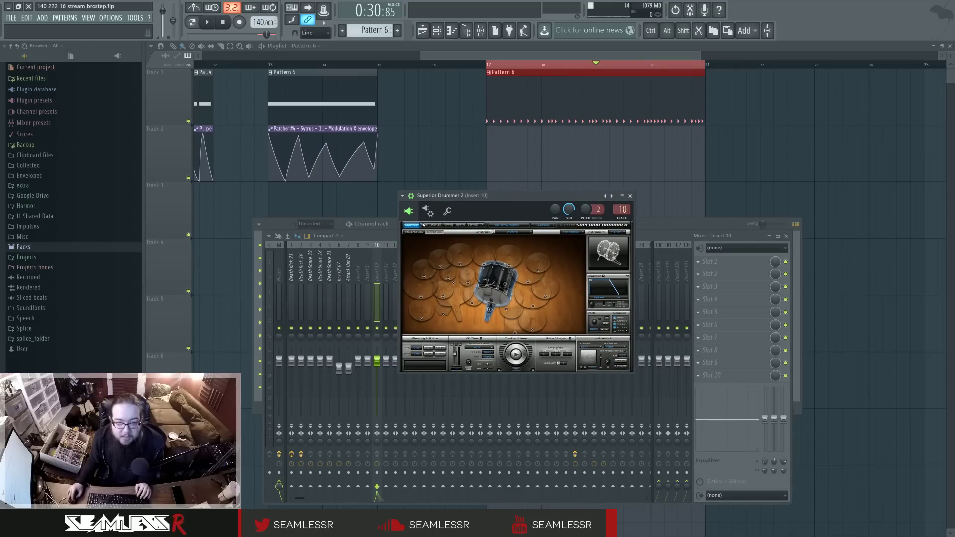
{"action": "left_click", "coordinate": [424, 226]}
{"action": "left_click", "coordinate": [446, 331]}
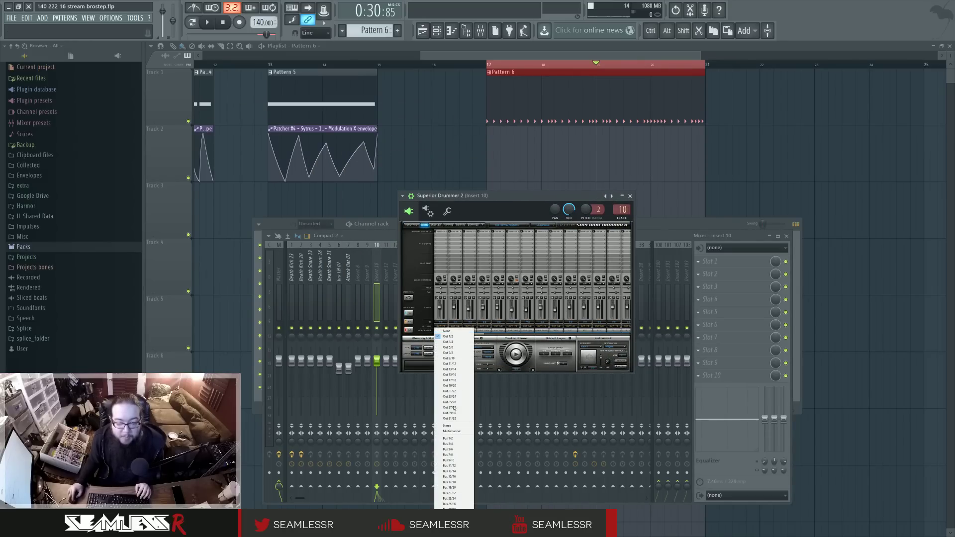
{"action": "left_click", "coordinate": [453, 431]}
Auto-map Superior Drummer's outputs to consecutive mixer tracks in its processing settings and return to the plugin editor.
{"action": "left_click", "coordinate": [427, 211]}
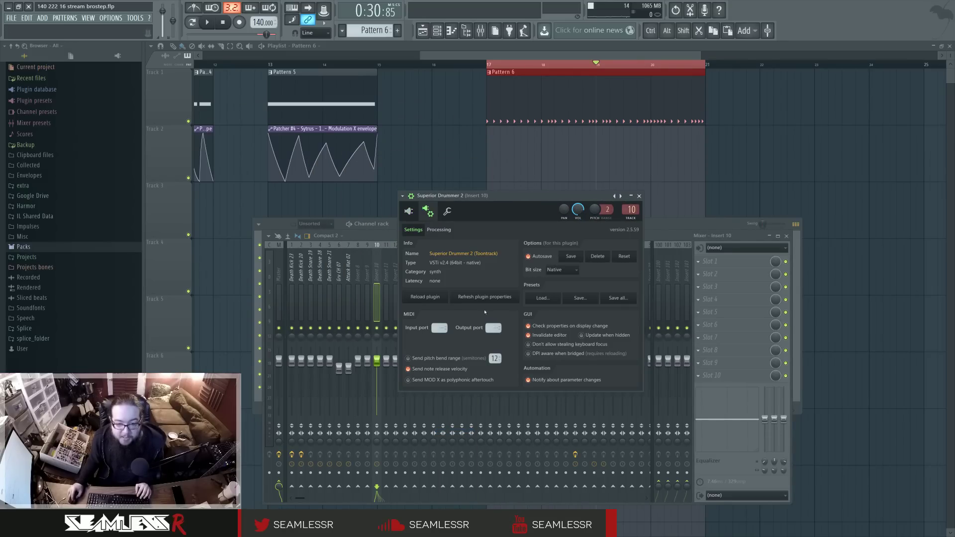
{"action": "left_click", "coordinate": [438, 230]}
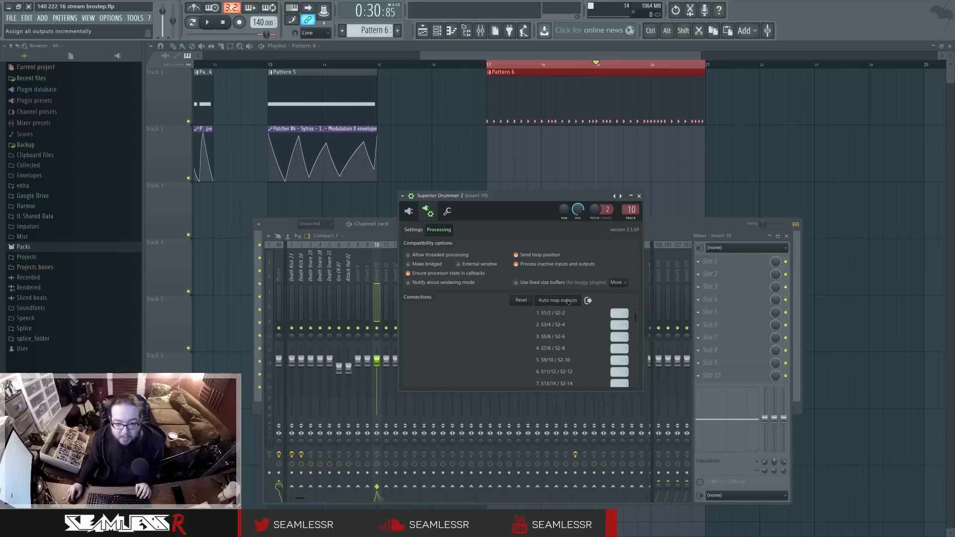
{"action": "left_click_drag", "start_coordinate": [634, 318], "coordinate": [635, 378]}
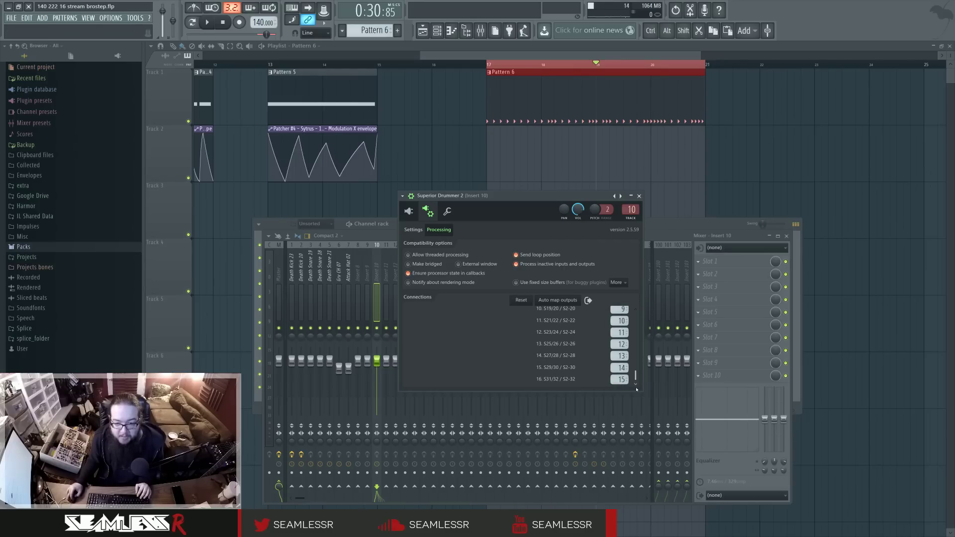
{"action": "left_click", "coordinate": [412, 211]}
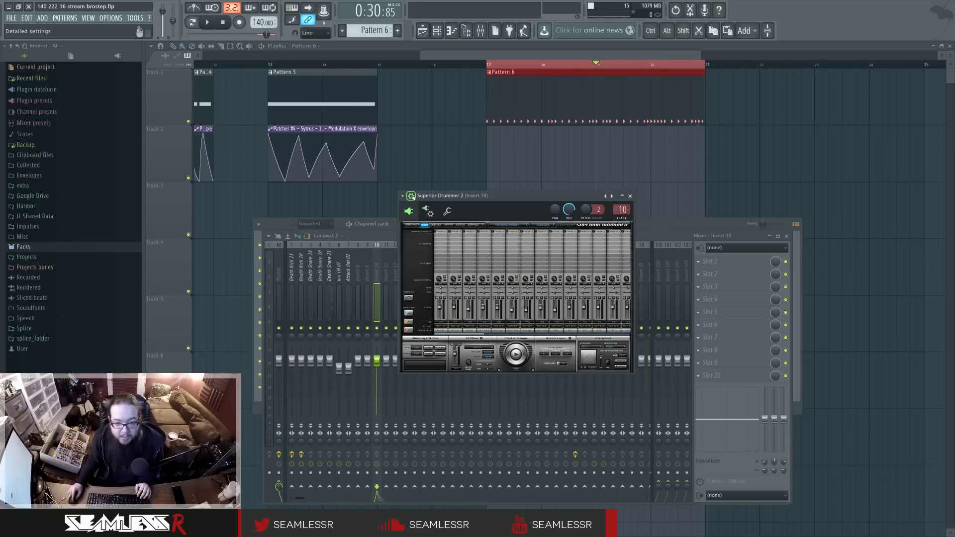
Return to the drum kit view, audition the kick drum samples and load a Ludwig kick.
{"action": "left_click_drag", "start_coordinate": [411, 196], "coordinate": [507, 209]}
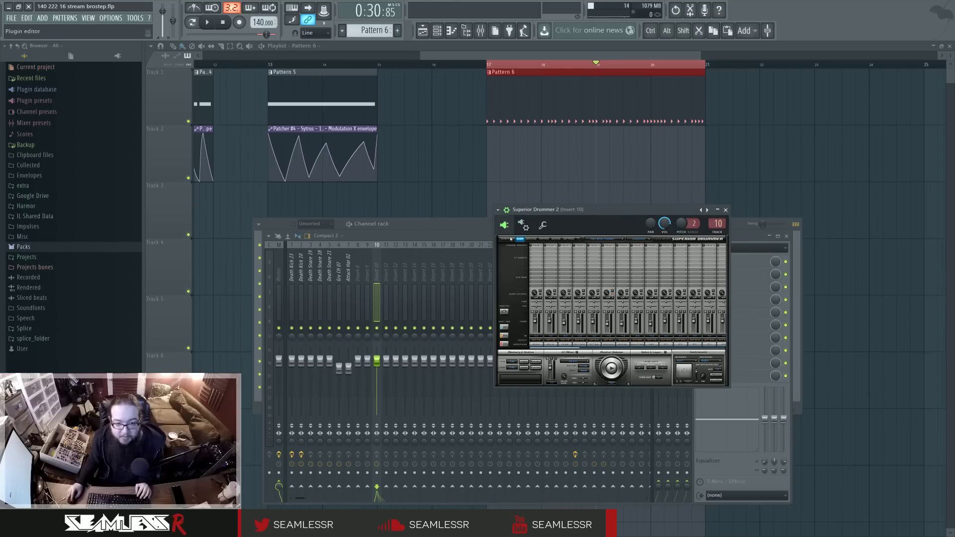
{"action": "left_click", "coordinate": [507, 240]}
{"action": "left_click", "coordinate": [608, 239]}
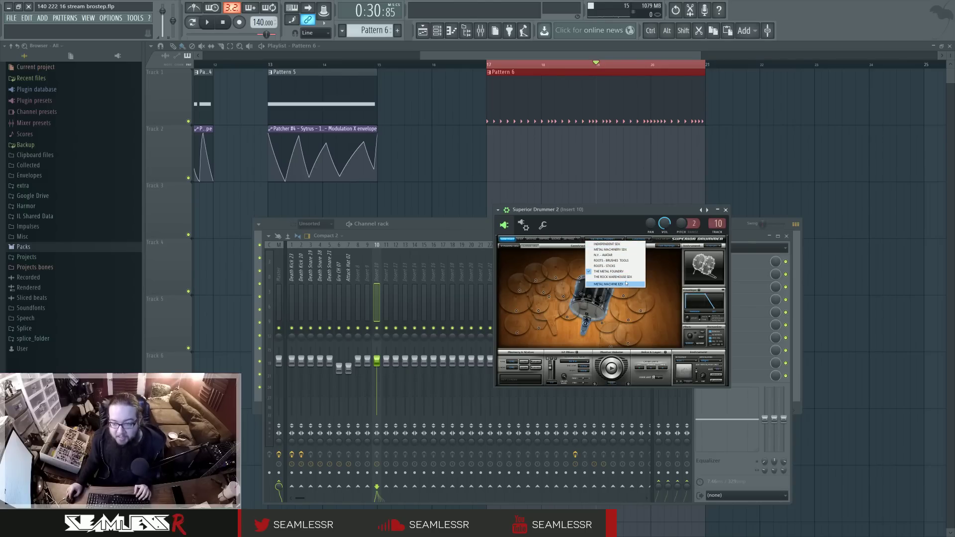
{"action": "left_click", "coordinate": [626, 284]}
{"action": "left_click", "coordinate": [607, 247]}
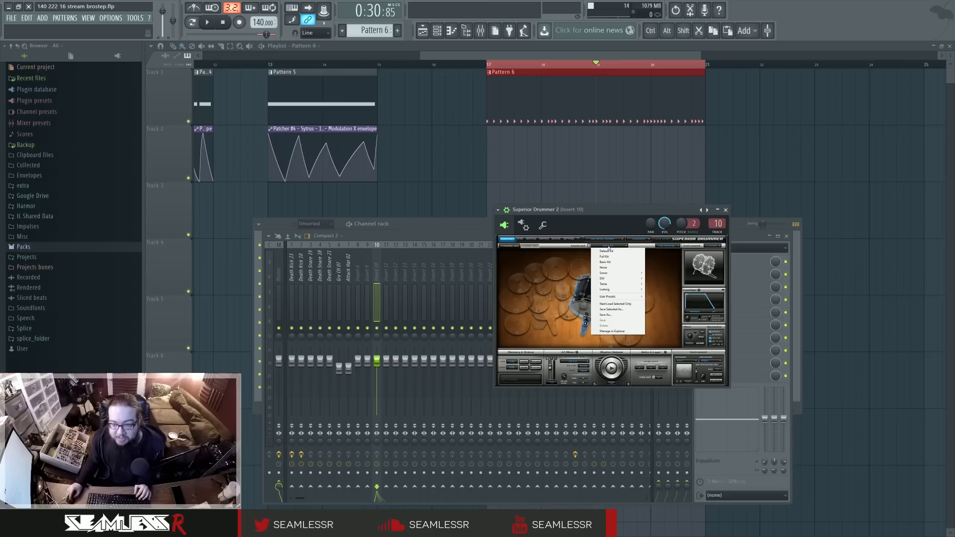
{"action": "left_click", "coordinate": [581, 336]}
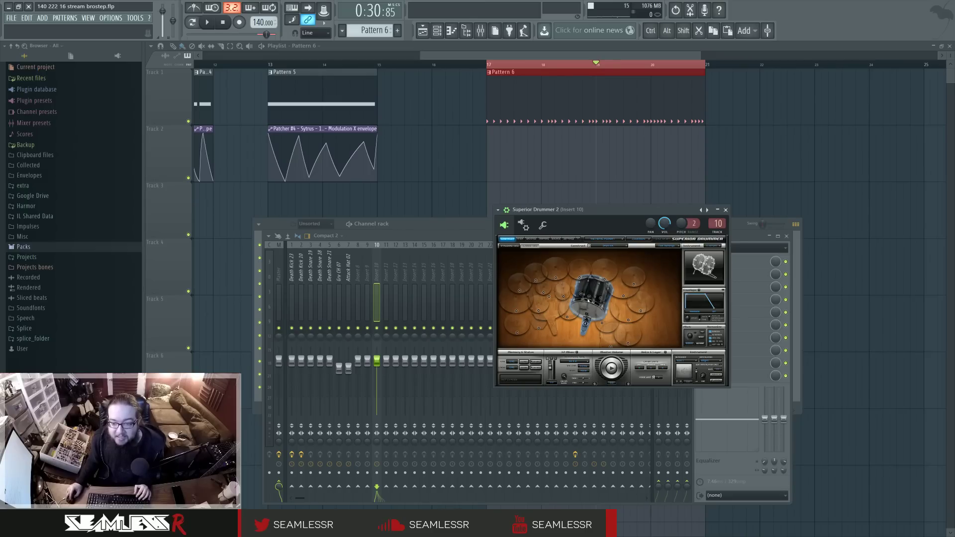
{"action": "left_click", "coordinate": [580, 334]}
{"action": "left_click", "coordinate": [617, 313]}
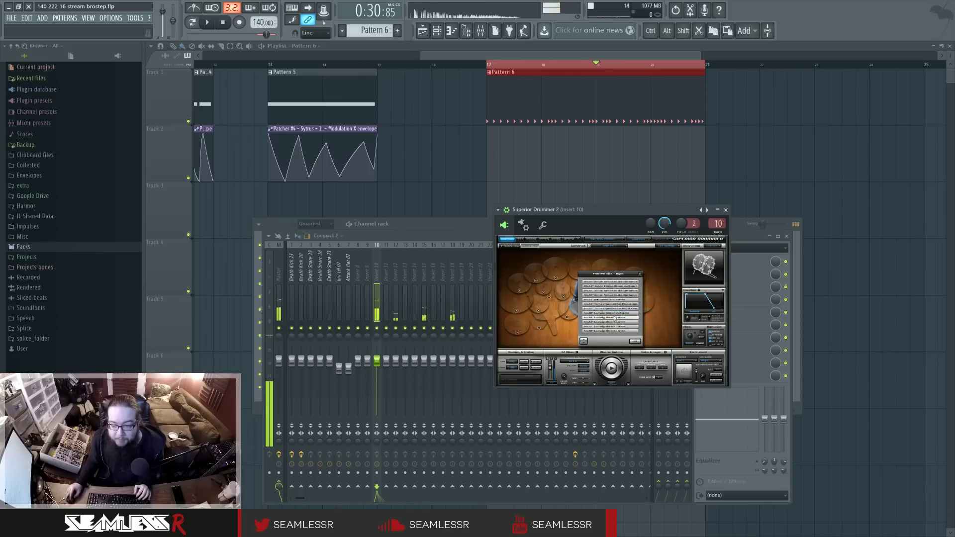
{"action": "left_click", "coordinate": [621, 295]}
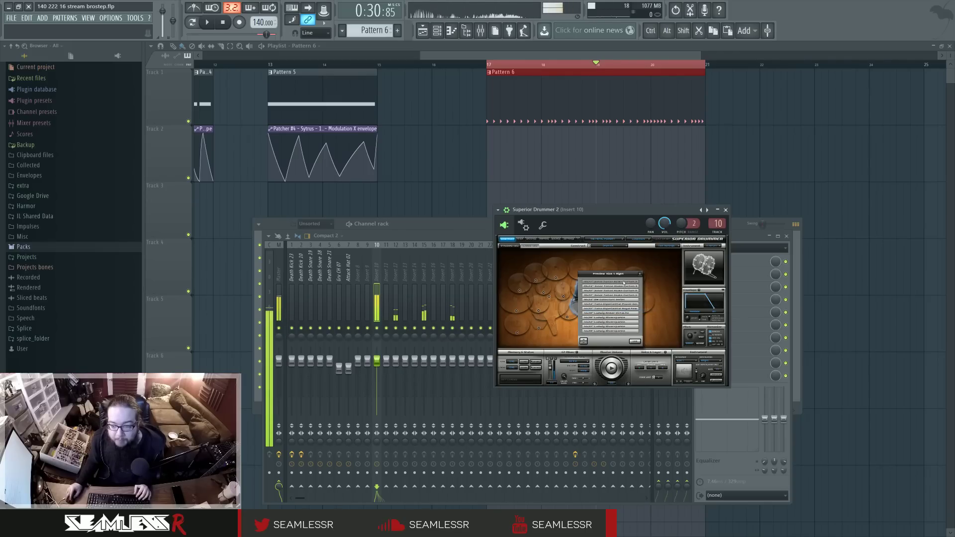
{"action": "left_click", "coordinate": [621, 309]}
{"action": "left_click", "coordinate": [619, 322]}
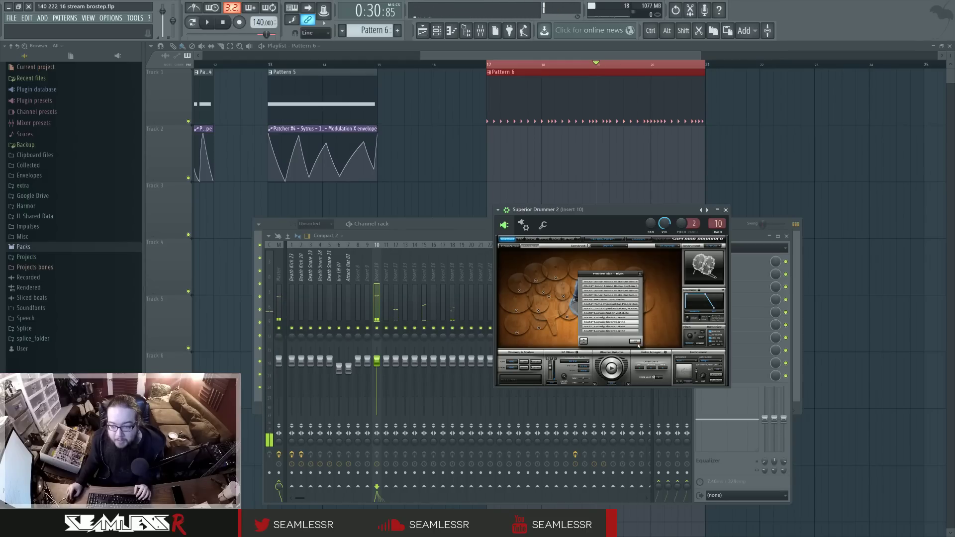
{"action": "left_click", "coordinate": [635, 341]}
Audition the available snare drums in the preview list and load the chosen one into the kit.
{"action": "right_click", "coordinate": [564, 319]}
{"action": "left_click", "coordinate": [586, 330]}
{"action": "left_click", "coordinate": [608, 277]}
{"action": "left_click", "coordinate": [607, 282]}
{"action": "left_click", "coordinate": [608, 286]}
{"action": "left_click", "coordinate": [608, 300]}
{"action": "left_click", "coordinate": [608, 309]}
{"action": "left_click", "coordinate": [608, 322]}
{"action": "left_click", "coordinate": [608, 331]}
{"action": "left_click", "coordinate": [607, 336]}
{"action": "left_click", "coordinate": [609, 286]}
{"action": "left_click", "coordinate": [609, 290]}
{"action": "left_click", "coordinate": [608, 287]}
{"action": "left_click", "coordinate": [608, 287]}
{"action": "left_click", "coordinate": [634, 346]}
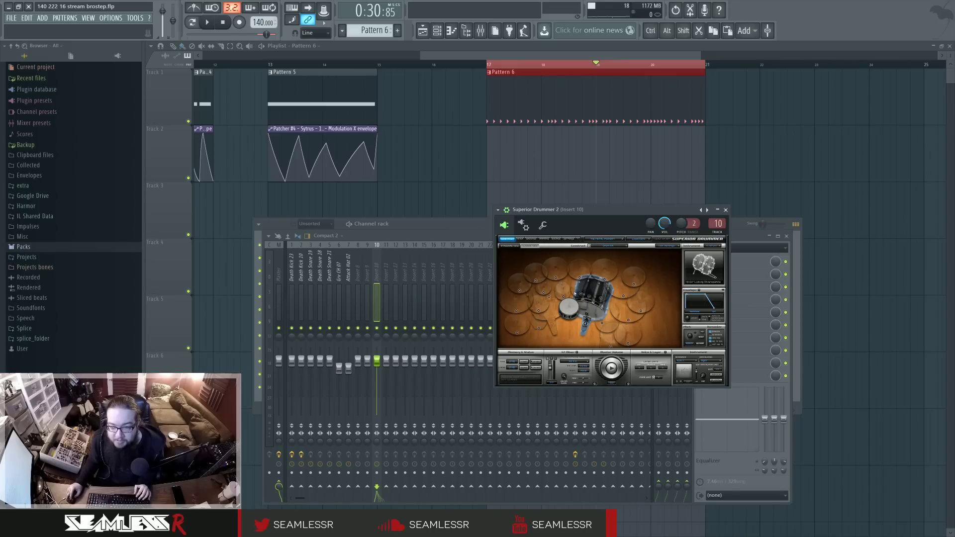
Add the Sonor Custom Designer 2 Alt Toms to the kit and play a tom to test it.
{"action": "left_click", "coordinate": [610, 247]}
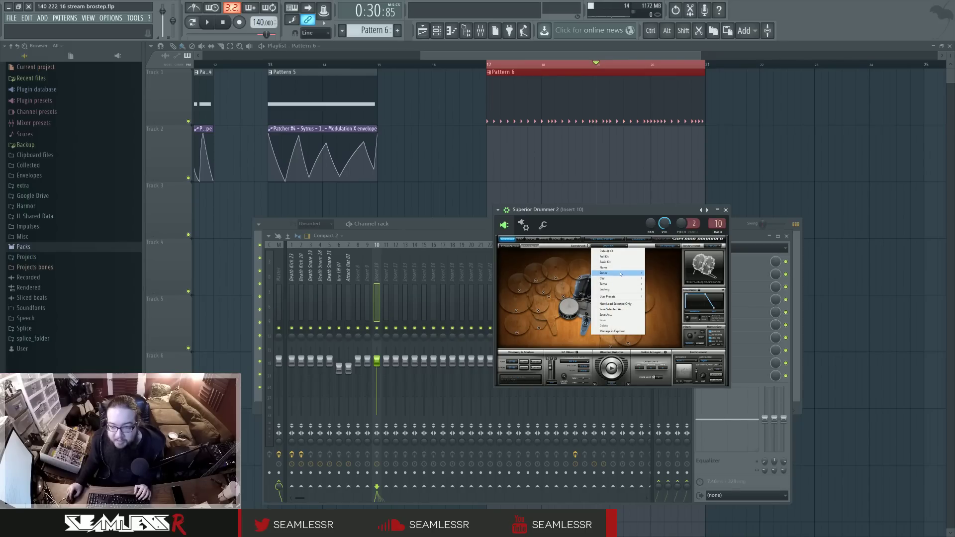
{"action": "mouse_move", "coordinate": [626, 289]}
{"action": "mouse_move", "coordinate": [624, 273]}
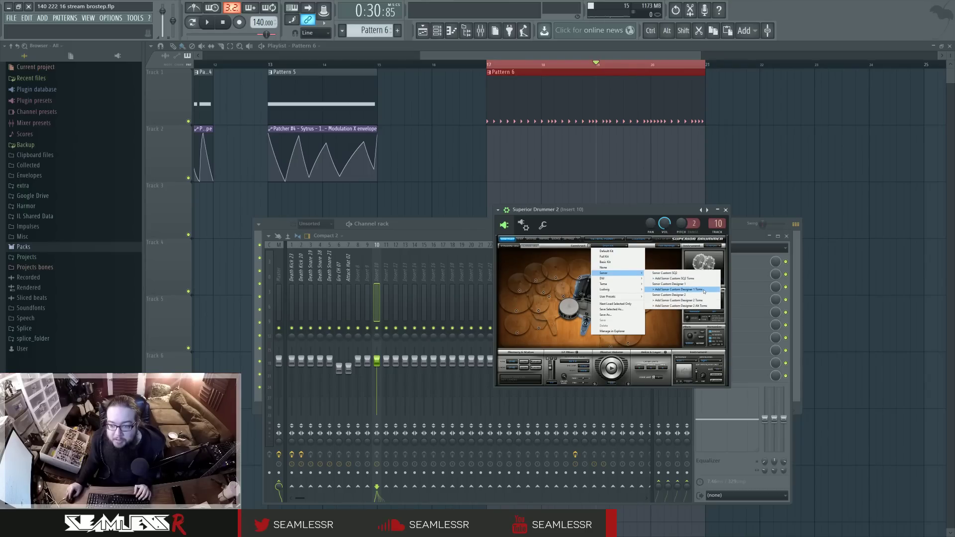
{"action": "left_click", "coordinate": [694, 306]}
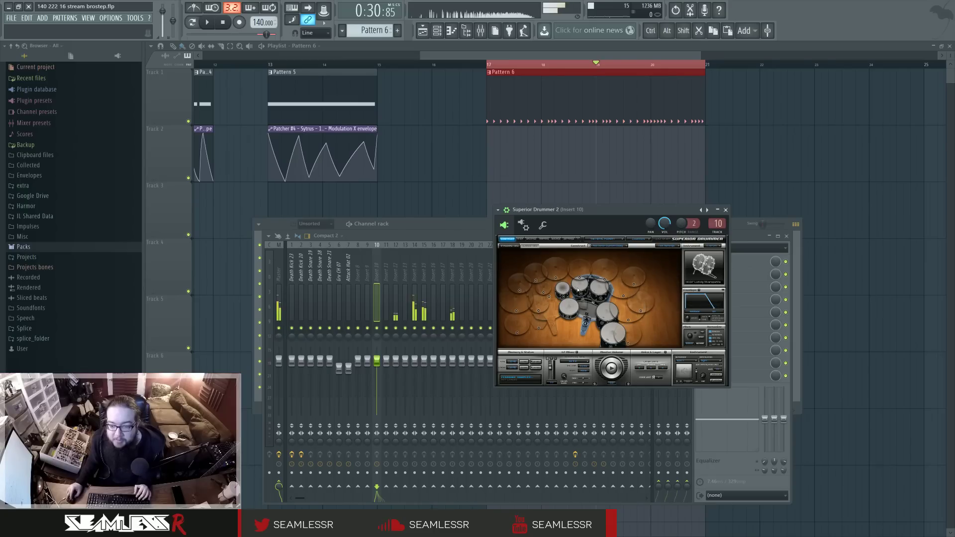
{"action": "left_click", "coordinate": [599, 288]}
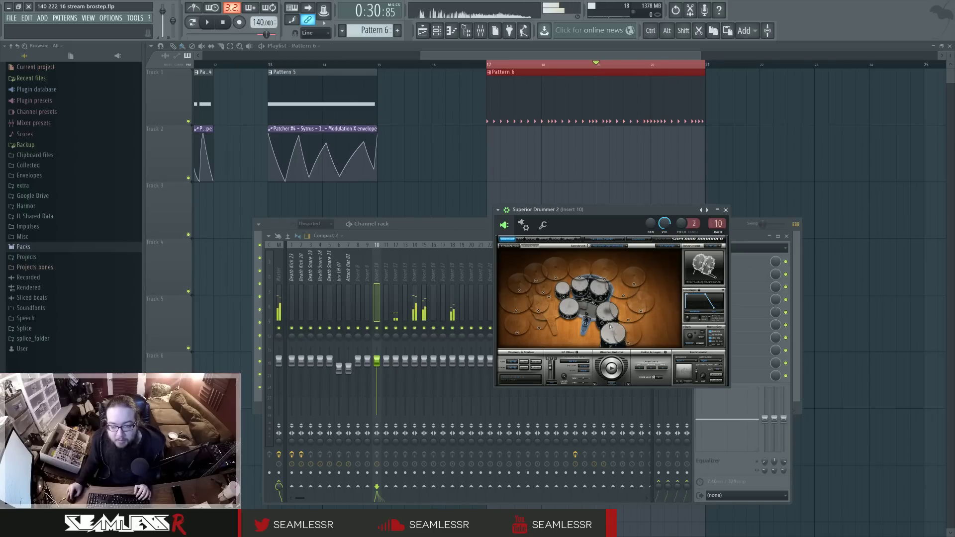
{"action": "right_click", "coordinate": [553, 298]}
{"action": "left_click", "coordinate": [553, 296]}
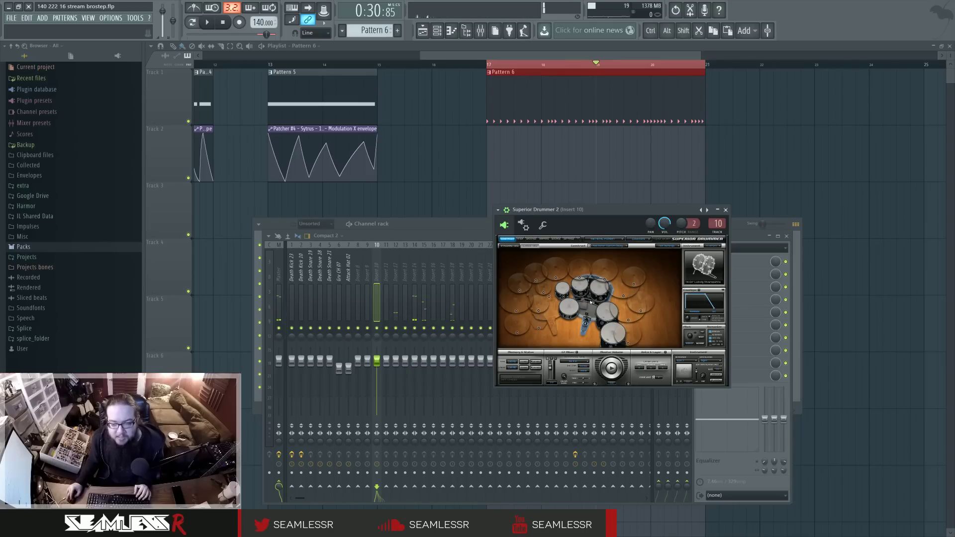
{"action": "left_click", "coordinate": [615, 240]}
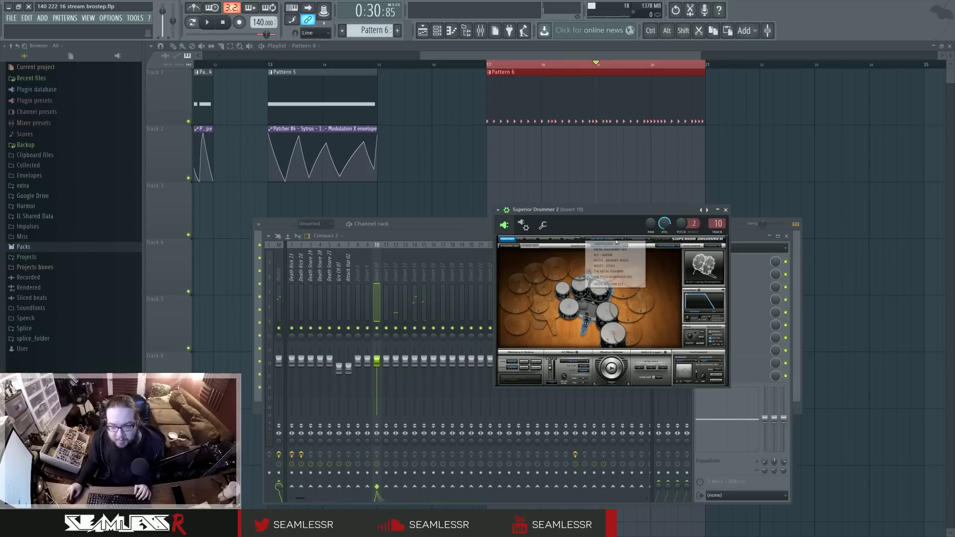
{"action": "left_click", "coordinate": [608, 223]}
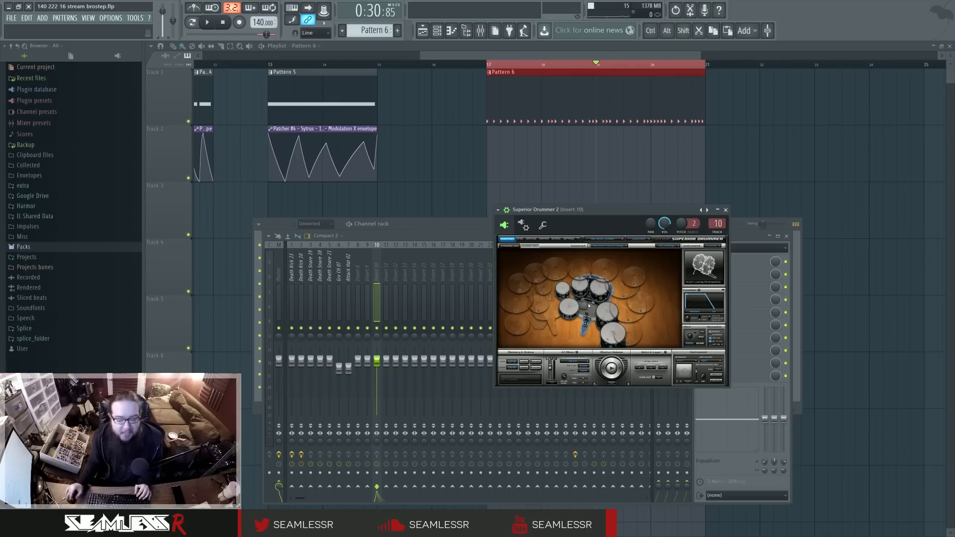
Add a hi-hat and a Bosphorus Traditional Series crash to the left side of the kit.
{"action": "left_click", "coordinate": [539, 311]}
{"action": "left_click", "coordinate": [553, 358]}
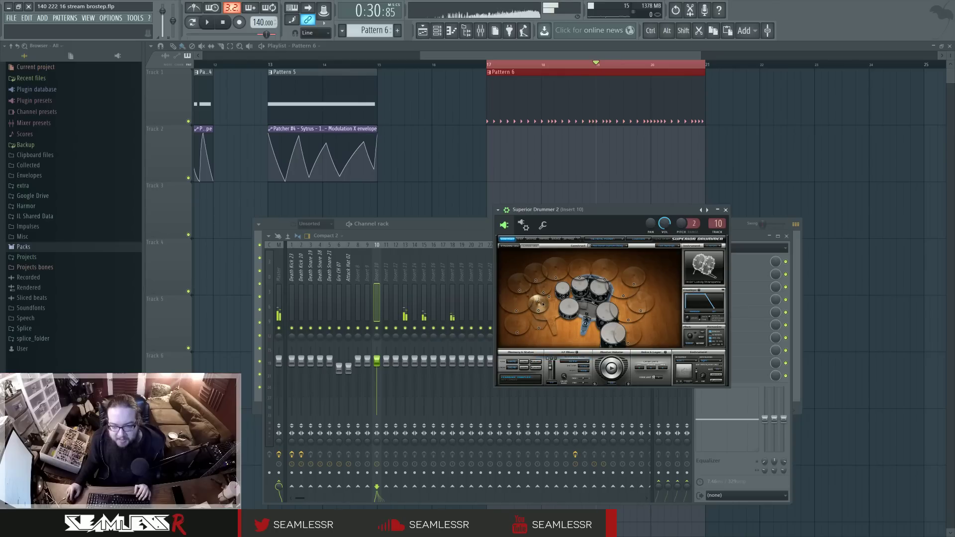
{"action": "left_click", "coordinate": [534, 286]}
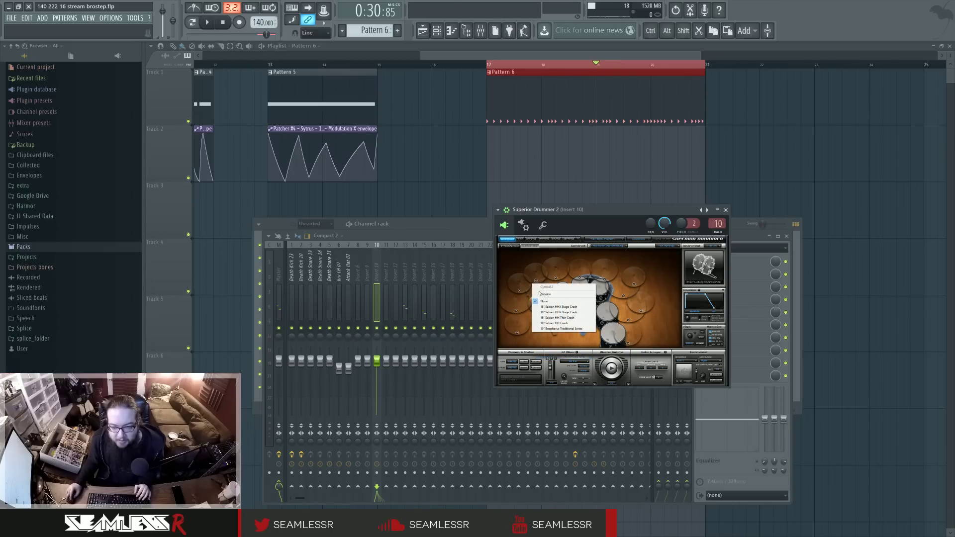
{"action": "left_click", "coordinate": [552, 329]}
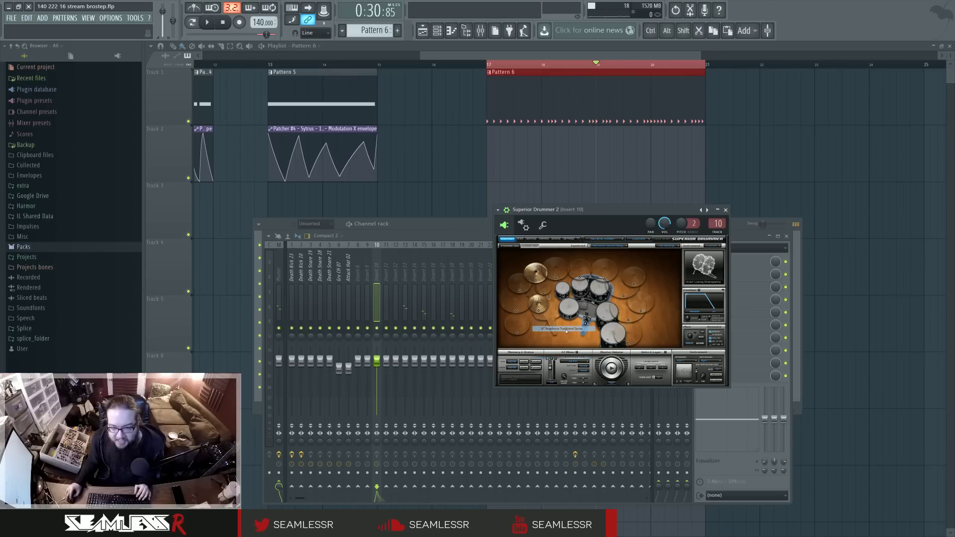
Add three cymbals in the empty positions on the right side of the kit.
{"action": "left_click", "coordinate": [630, 311]}
{"action": "left_click", "coordinate": [641, 350]}
{"action": "left_click", "coordinate": [623, 304]}
{"action": "left_click", "coordinate": [642, 339]}
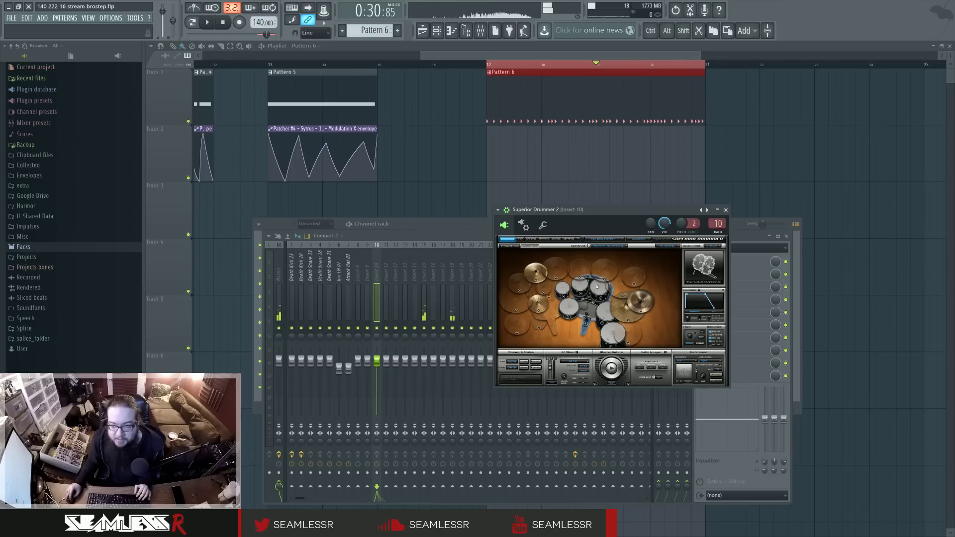
{"action": "left_click", "coordinate": [629, 287]}
{"action": "left_click", "coordinate": [641, 311]}
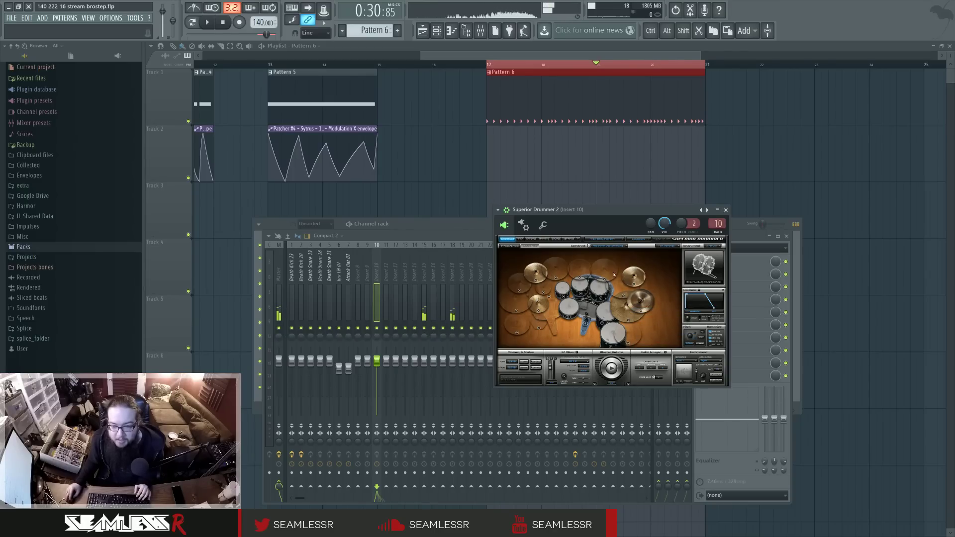
Audition the Sabian crashes for the kit's upper centre cymbal position and load the chosen one.
{"action": "left_click", "coordinate": [579, 282]}
{"action": "left_click", "coordinate": [612, 298]}
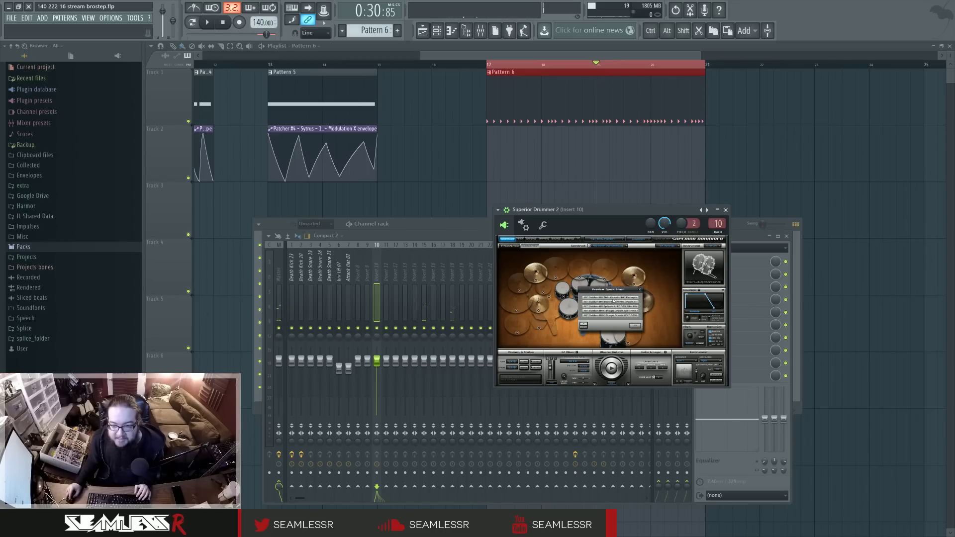
{"action": "left_click", "coordinate": [614, 307]}
{"action": "left_click", "coordinate": [613, 312]}
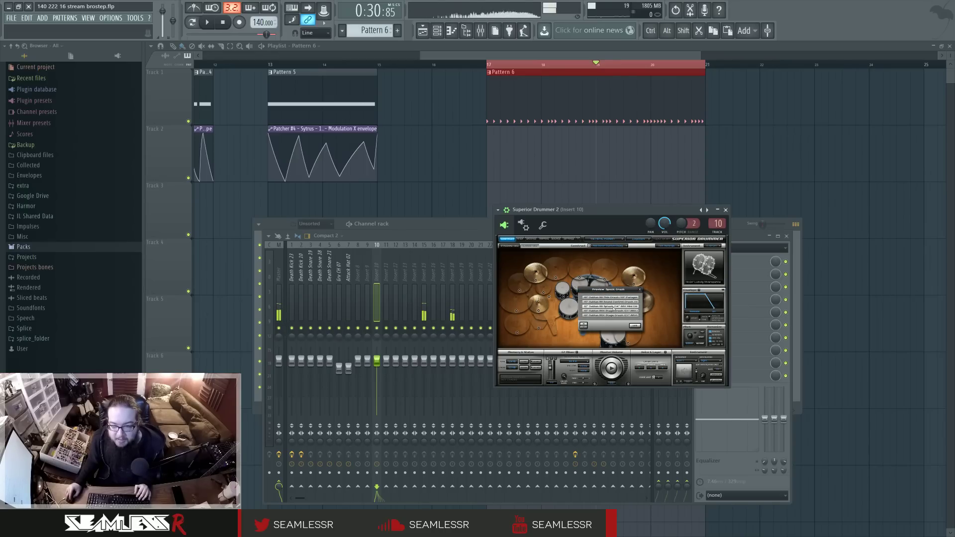
{"action": "left_click", "coordinate": [613, 311]}
{"action": "left_click", "coordinate": [634, 325]}
Load a Sabian HH splash beside the hi-hat from its preview list and play the kick to test the kit.
{"action": "right_click", "coordinate": [547, 293]}
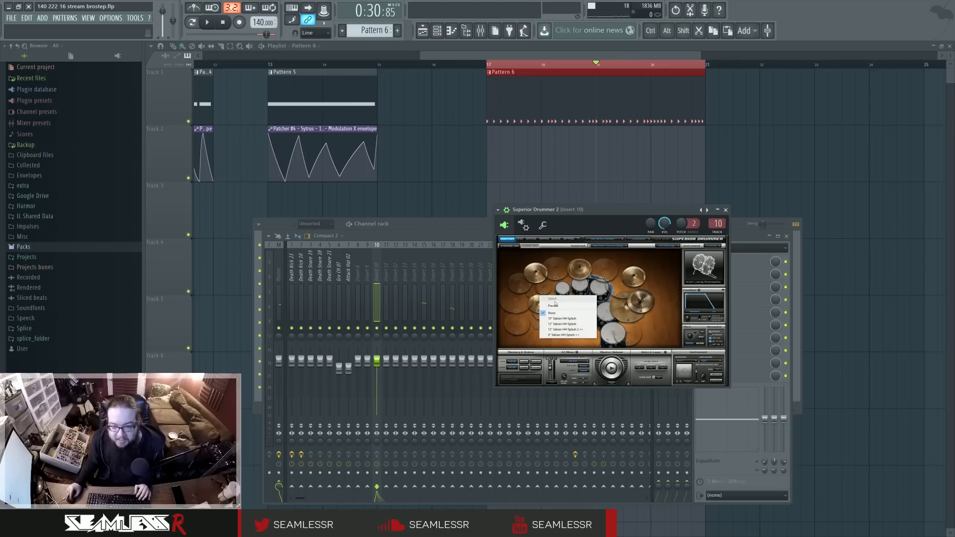
{"action": "left_click", "coordinate": [552, 304]}
{"action": "left_click", "coordinate": [623, 312]}
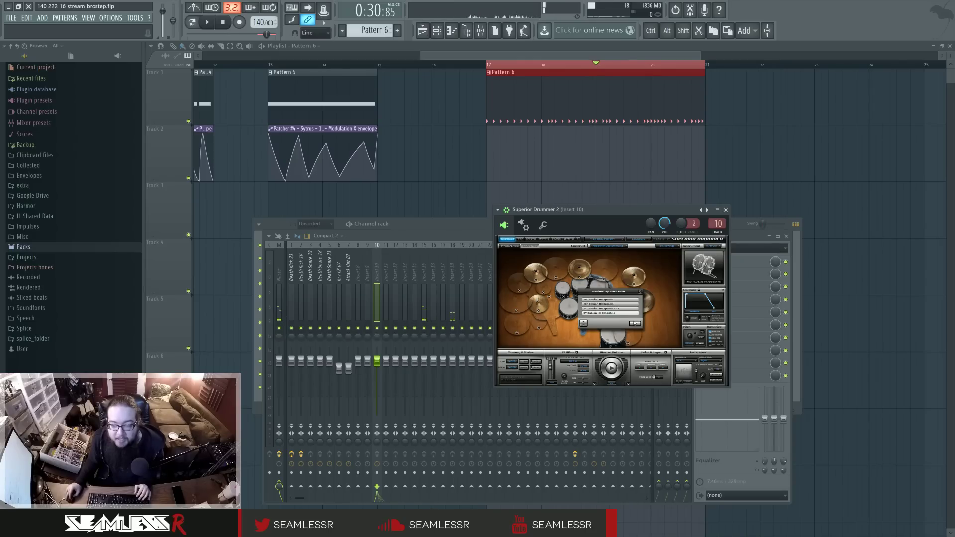
{"action": "left_click", "coordinate": [634, 324]}
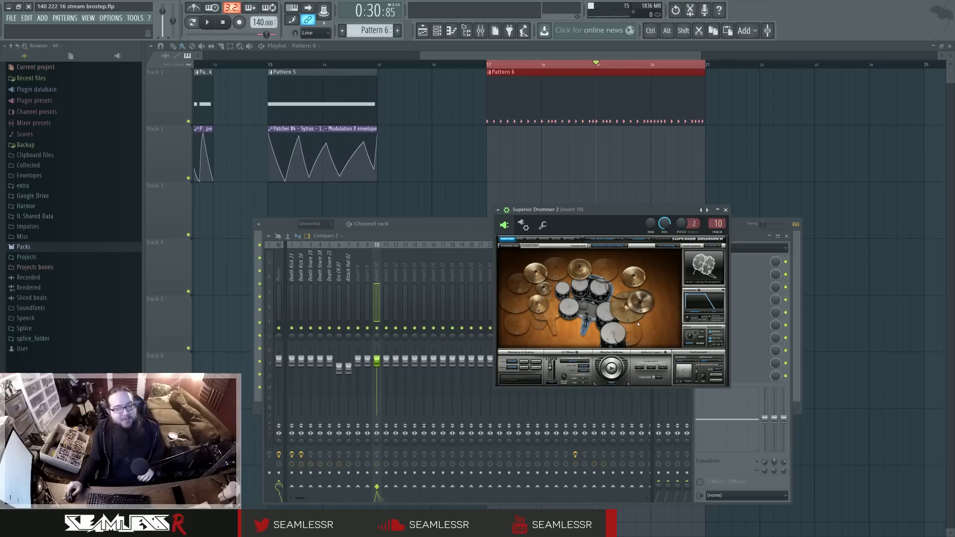
{"action": "left_click", "coordinate": [584, 308]}
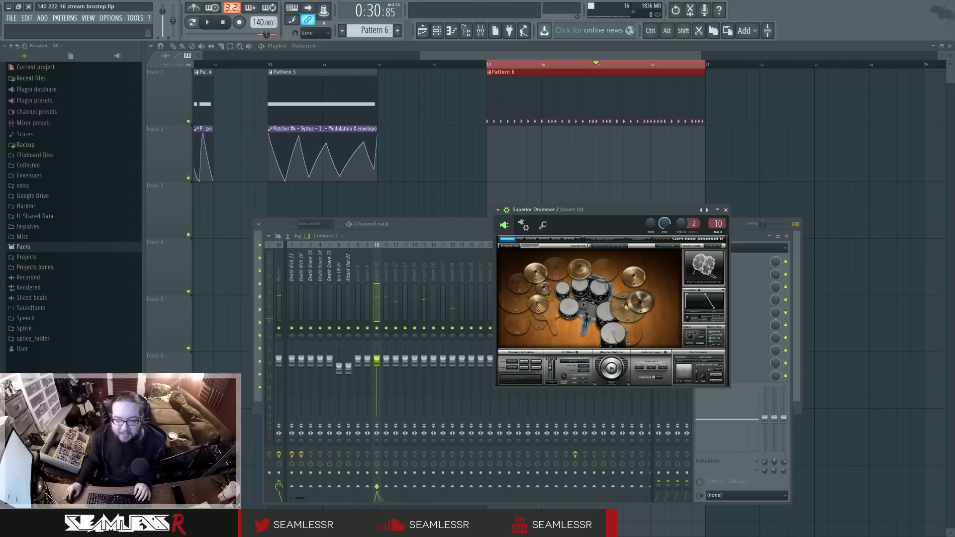
Audition the kit's drums and toms, leaving the cowbell assignment as it is.
{"action": "left_click", "coordinate": [585, 308]}
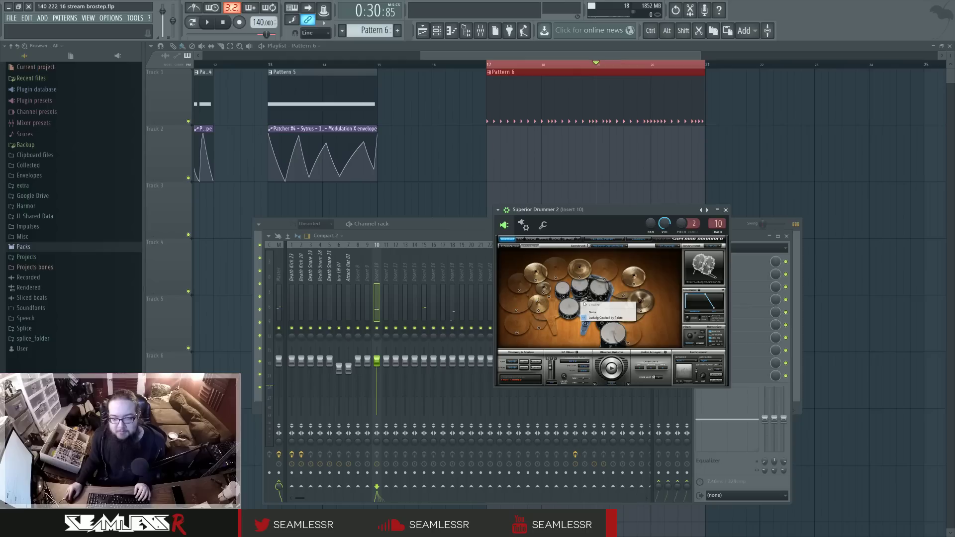
{"action": "left_click", "coordinate": [612, 338]}
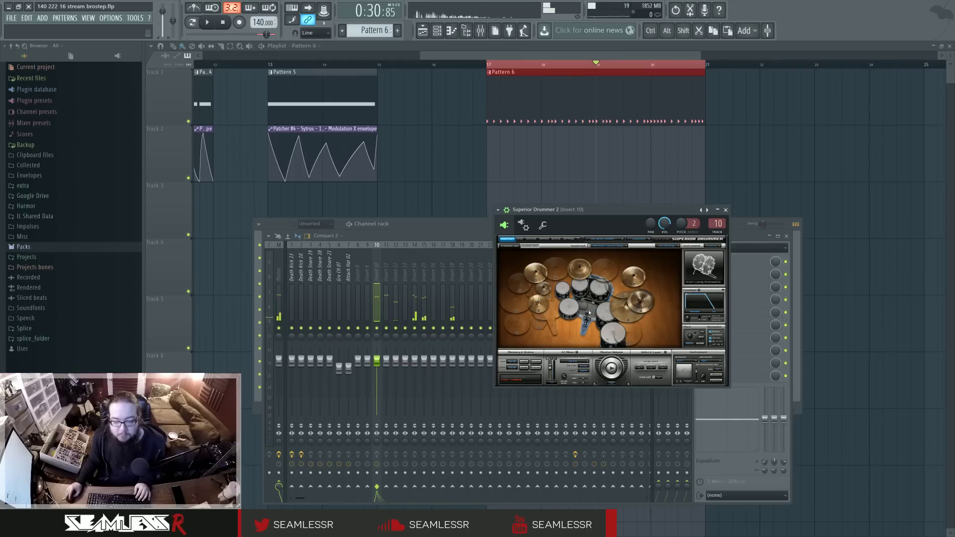
{"action": "left_click", "coordinate": [603, 294]}
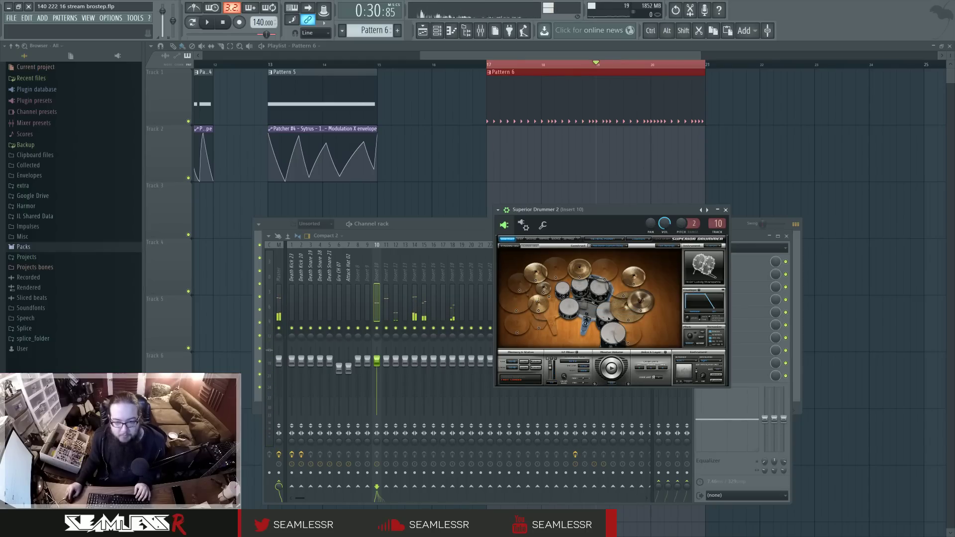
{"action": "left_click", "coordinate": [562, 287]}
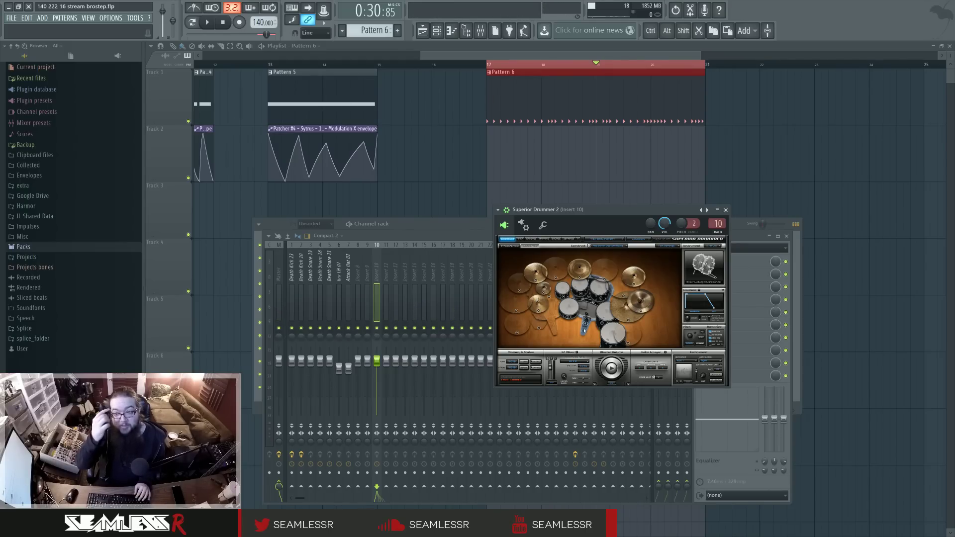
Play Pattern 6 from its start and open the Superior Drummer 2 channel's piano roll.
{"action": "left_click", "coordinate": [487, 65]}
{"action": "key", "text": "space"}
{"action": "left_click", "coordinate": [437, 30]}
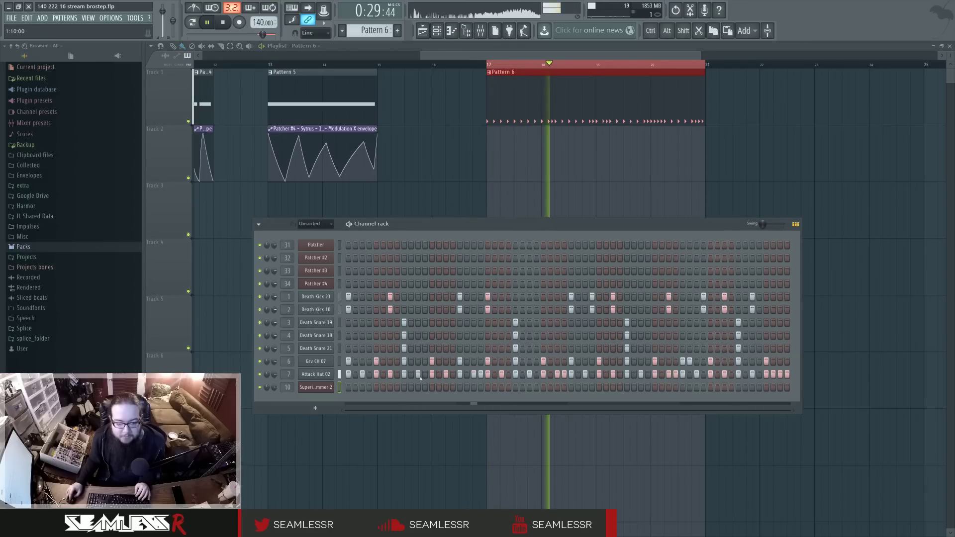
{"action": "key", "text": "space"}
{"action": "right_click", "coordinate": [318, 390]}
{"action": "left_click", "coordinate": [349, 388]}
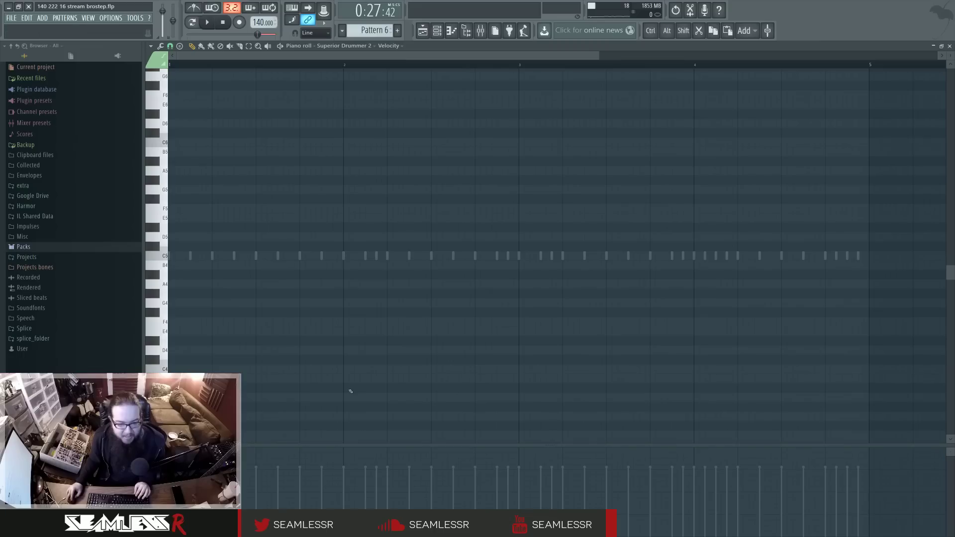
Place C3 kick notes and D3 snare notes in bars 1 and 2, with a snare on each bar's third beat.
{"action": "scroll", "coordinate": [304, 374], "scroll_direction": "down", "scroll_amount": 2}
{"action": "scroll", "coordinate": [219, 350], "scroll_direction": "down", "scroll_amount": 4}
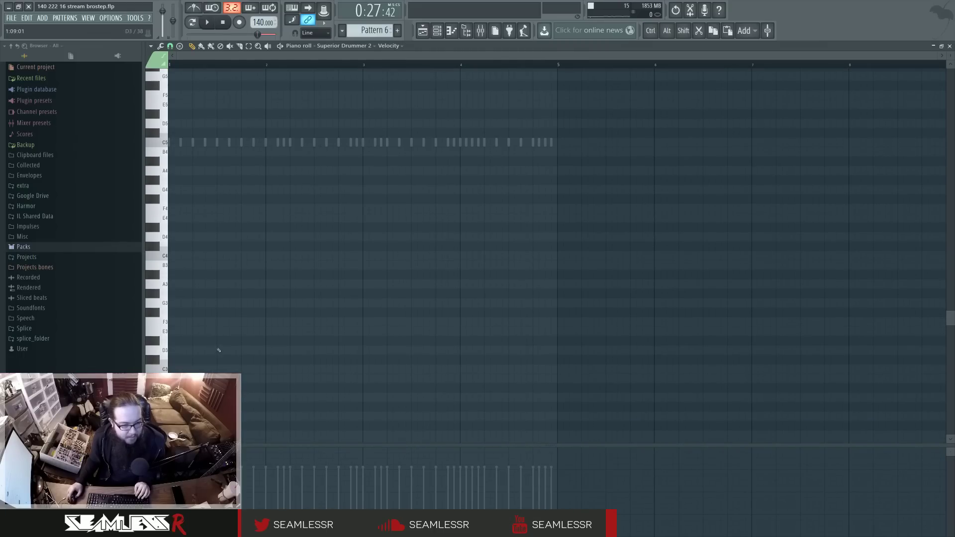
{"action": "left_click", "coordinate": [154, 369]}
{"action": "left_click_drag", "start_coordinate": [358, 368], "coordinate": [176, 369]}
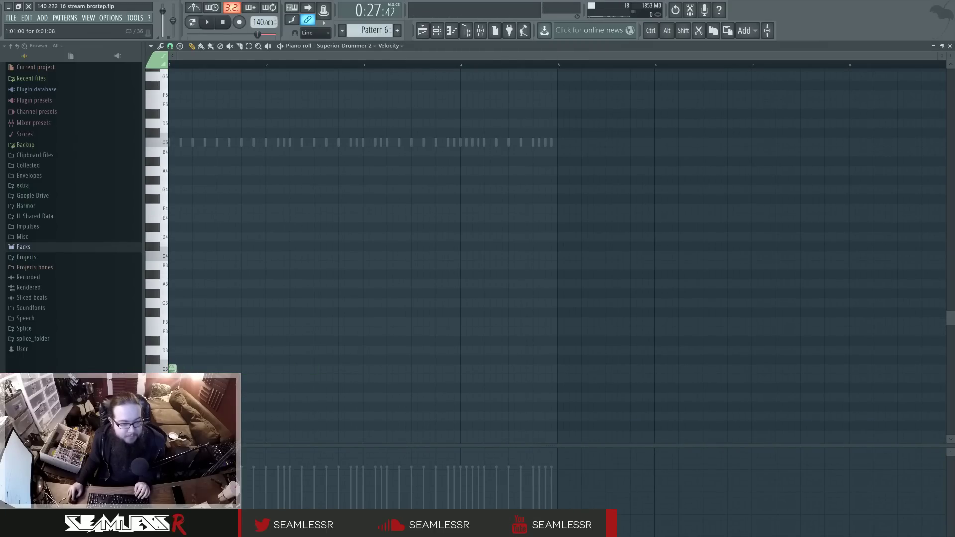
{"action": "scroll", "coordinate": [556, 249], "scroll_direction": "up", "scroll_amount": 2}
{"action": "scroll", "coordinate": [481, 364], "scroll_direction": "down", "scroll_amount": 2}
{"action": "key", "text": "space"}
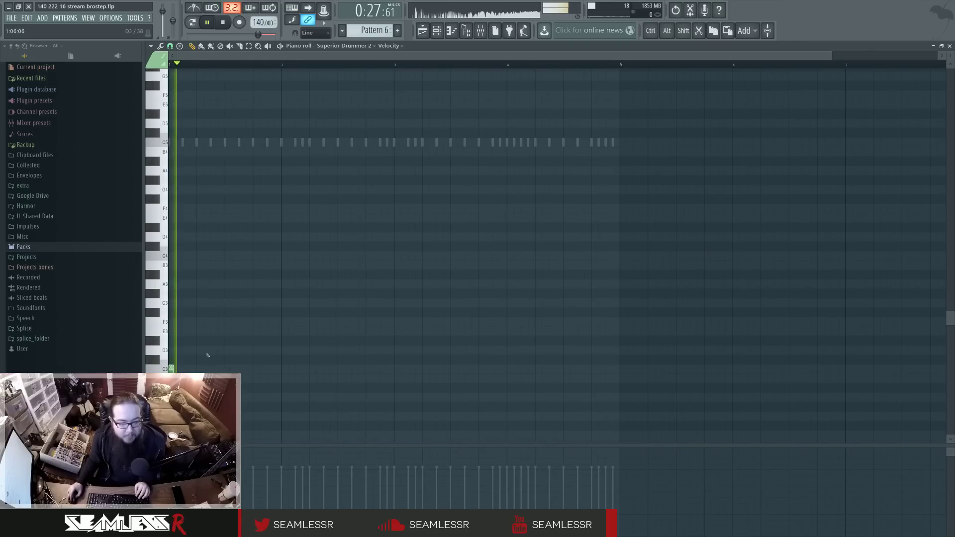
{"action": "left_click", "coordinate": [227, 350]}
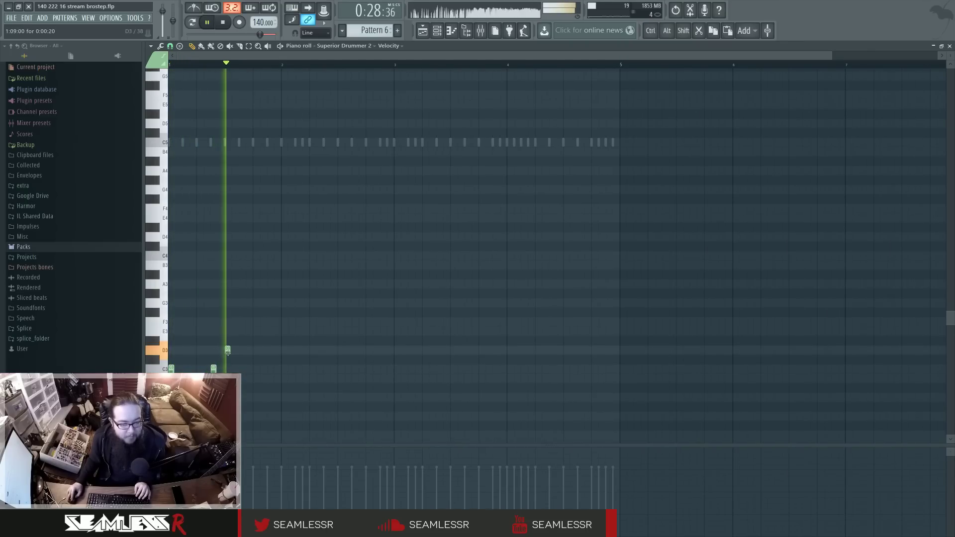
{"action": "left_click", "coordinate": [284, 368]}
{"action": "left_click", "coordinate": [311, 369]}
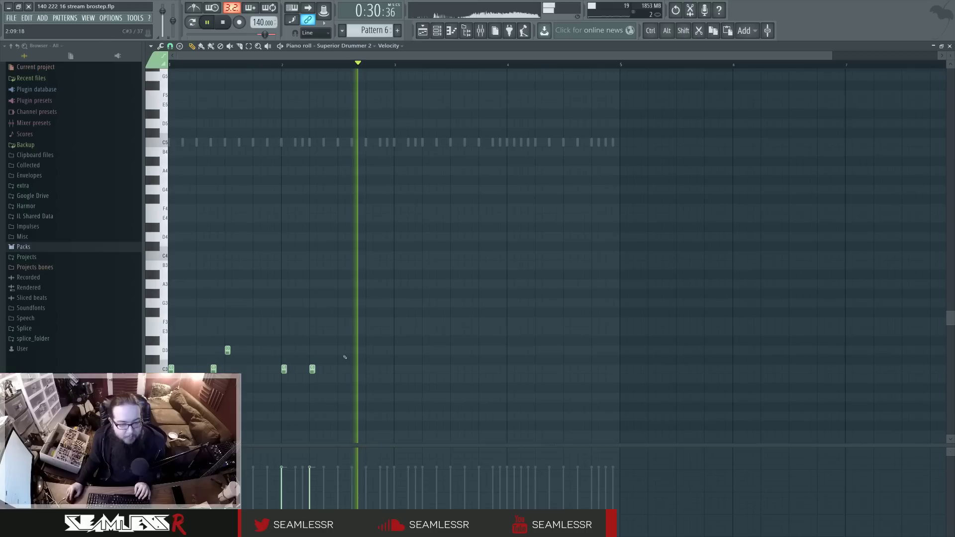
{"action": "left_click", "coordinate": [340, 350]}
Continue the C3 kick and D3 snare pattern through bars 3 and 4 and raise all the notes' velocities to maximum.
{"action": "left_click", "coordinate": [397, 369]}
{"action": "left_click", "coordinate": [417, 369]}
{"action": "left_click", "coordinate": [439, 369]}
{"action": "left_click", "coordinate": [453, 350]}
{"action": "left_click", "coordinate": [496, 369]}
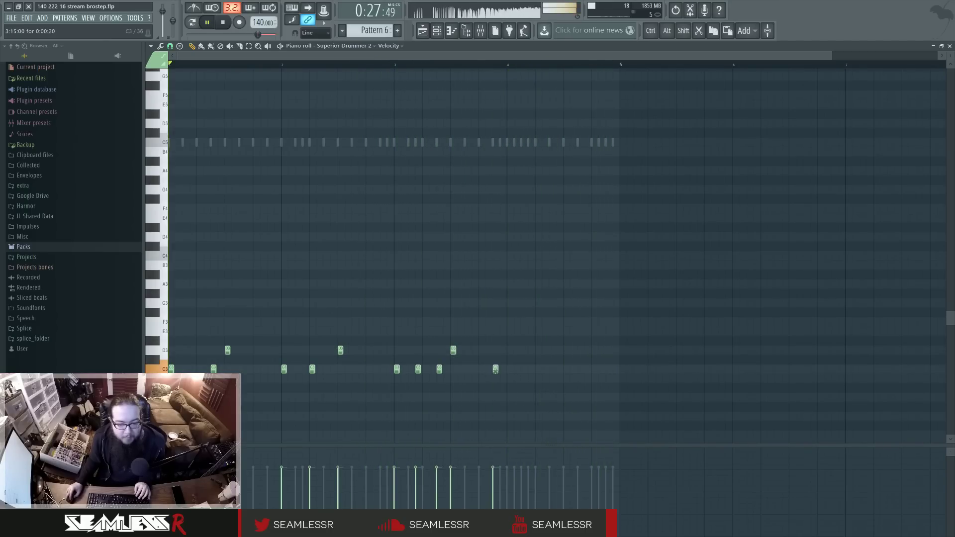
{"action": "left_click", "coordinate": [530, 369]}
{"action": "left_click", "coordinate": [552, 369]}
{"action": "left_click", "coordinate": [566, 350]}
{"action": "left_click", "coordinate": [579, 369]}
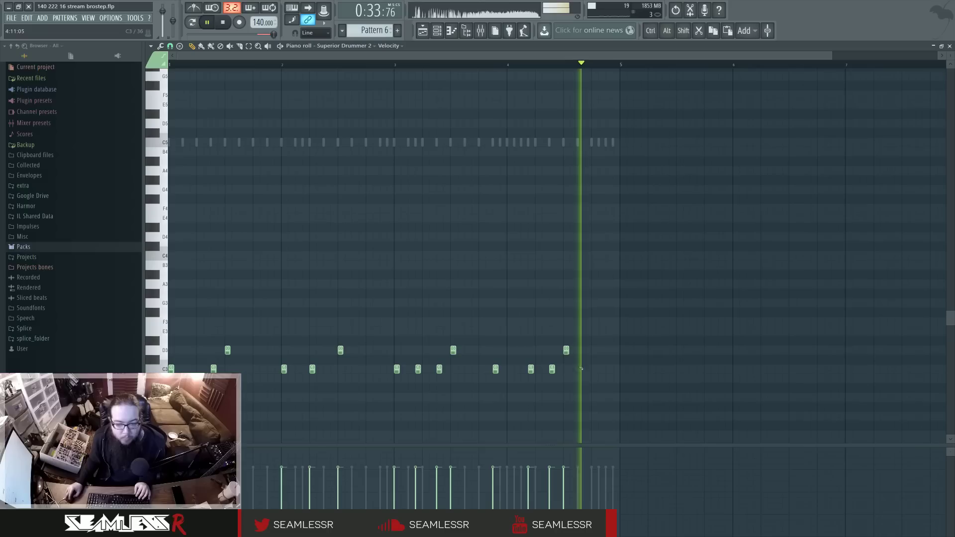
{"action": "mouse_move", "coordinate": [582, 450]}
{"action": "left_mouse_down"}
{"action": "mouse_move", "coordinate": [364, 388]}
{"action": "mouse_move", "coordinate": [171, 378]}
{"action": "left_mouse_up"}
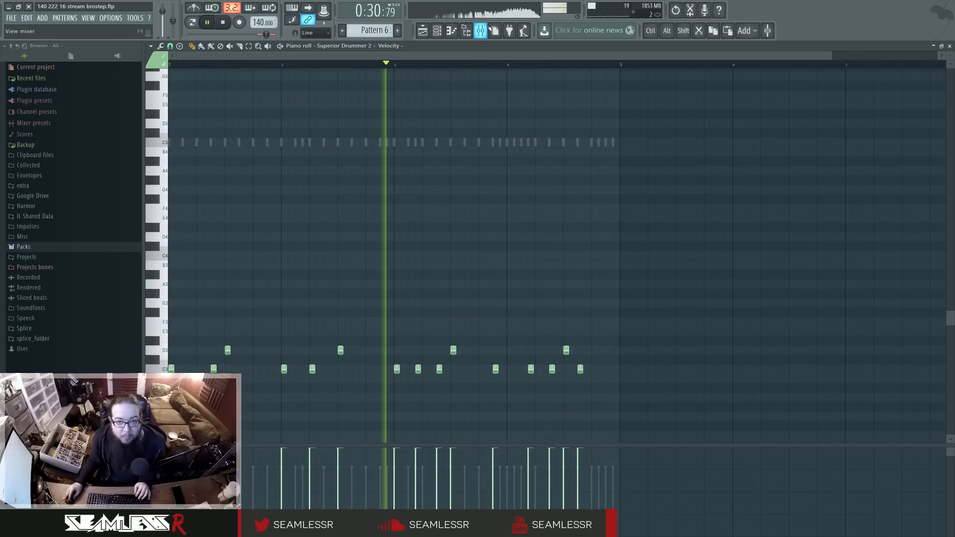
Open the mixer and examine the levels of the Superior Drummer outputs alongside the snare sample tracks.
{"action": "left_click", "coordinate": [480, 31]}
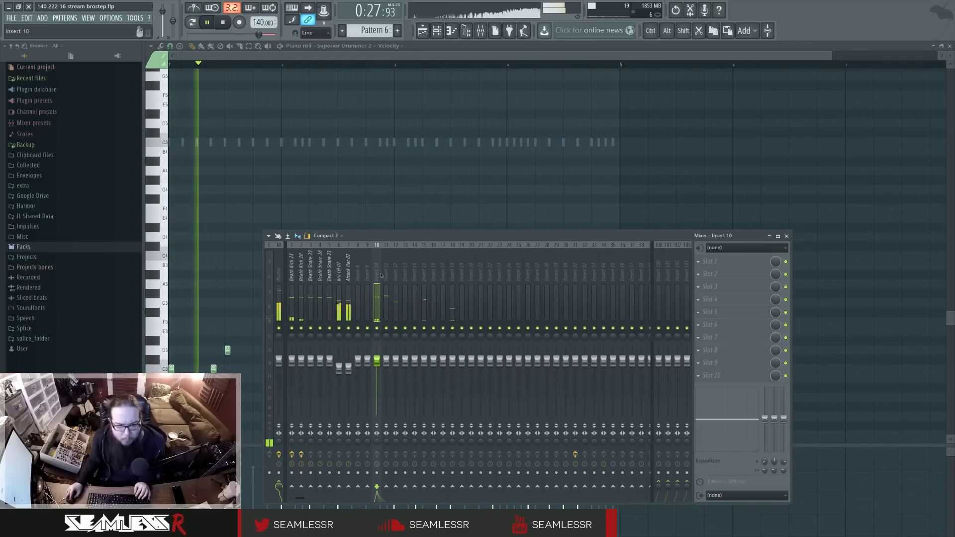
{"action": "key", "text": "space"}
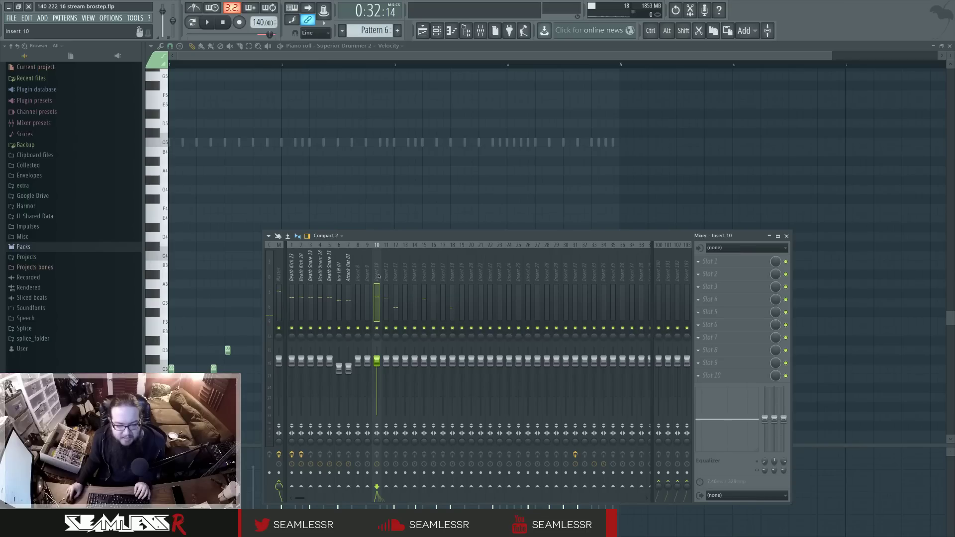
{"action": "left_click", "coordinate": [385, 277]}
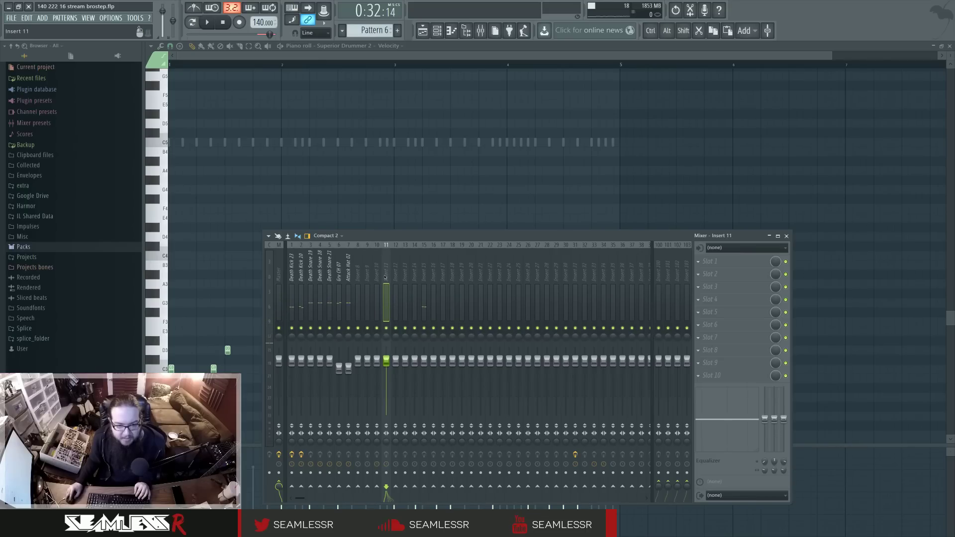
{"action": "left_click", "coordinate": [310, 271]}
{"action": "left_click", "coordinate": [320, 270]}
{"action": "left_click", "coordinate": [329, 269]}
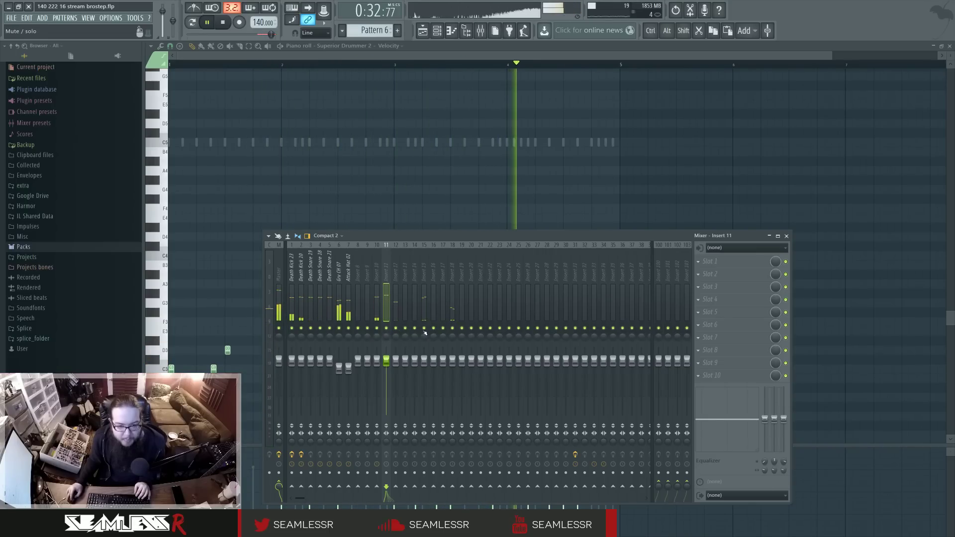
Add cymbal notes: C#4 at the start, E4 on the snares of bars 1, 3 and 4, and A4 on the last kick.
{"action": "left_click", "coordinate": [435, 33]}
{"action": "key", "text": "F7"}
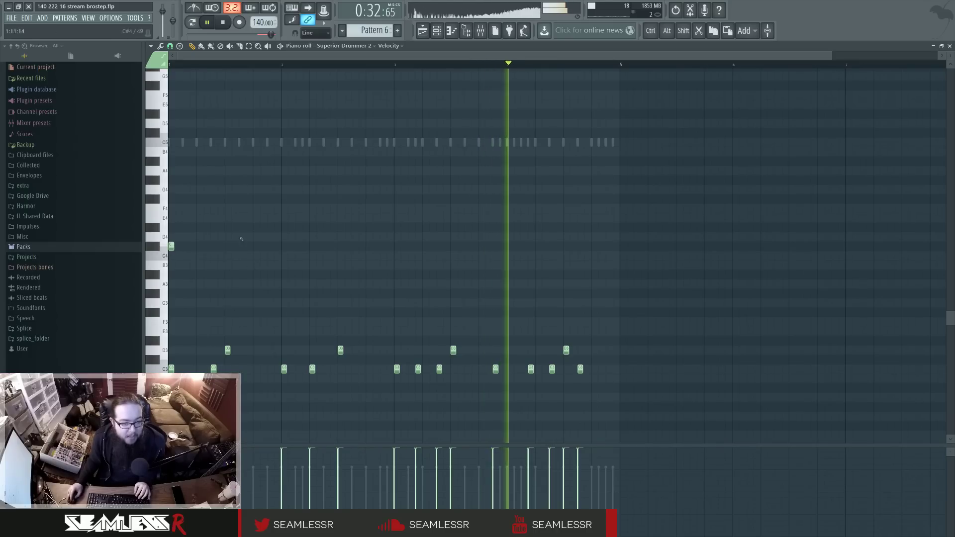
{"action": "scroll", "coordinate": [262, 283], "scroll_direction": "up", "scroll_amount": 1}
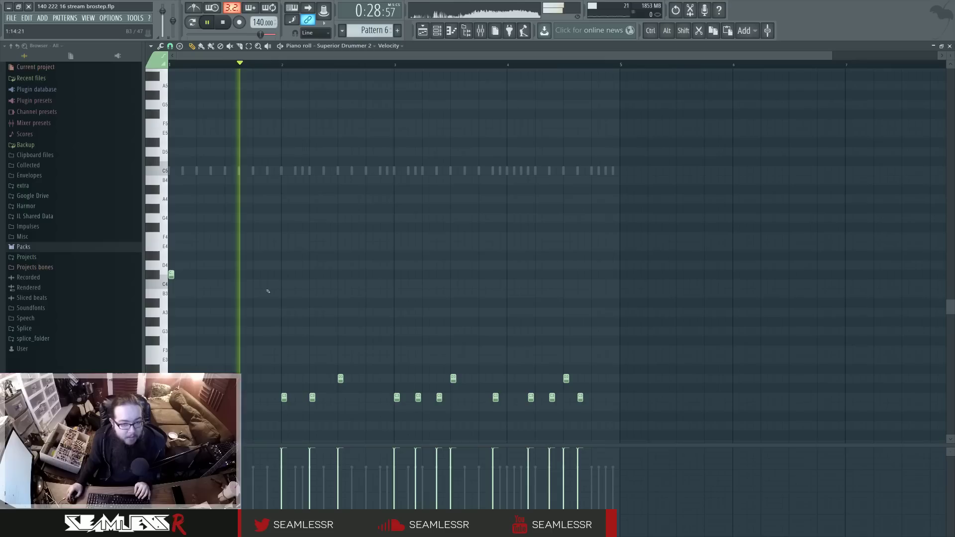
{"action": "left_click", "coordinate": [368, 200]}
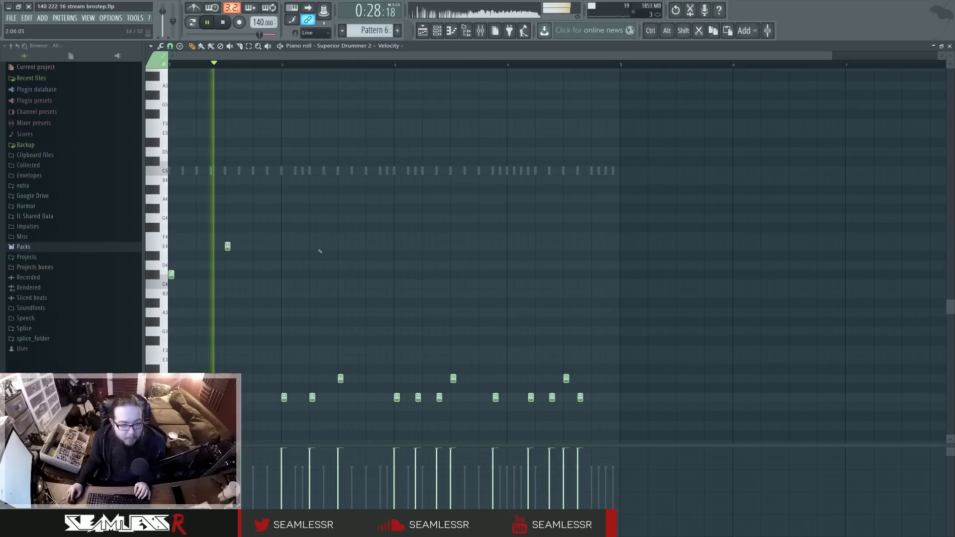
{"action": "left_click", "coordinate": [452, 246]}
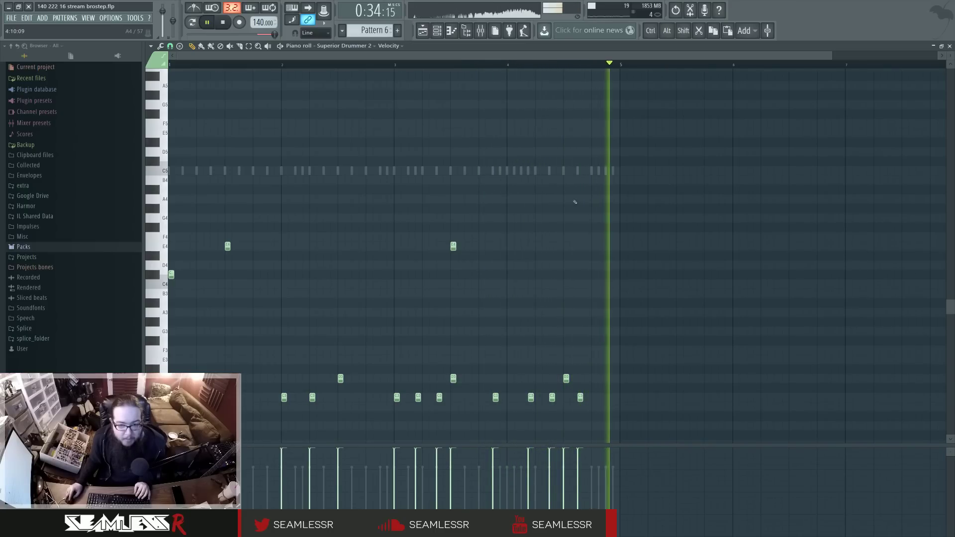
{"action": "left_click", "coordinate": [566, 246]}
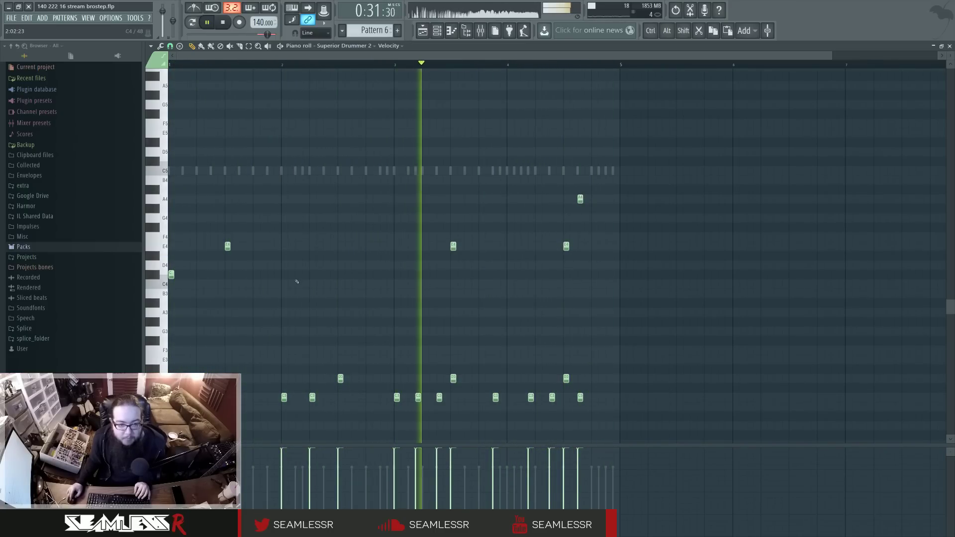
Add F4 cymbal notes on beats two and four of every bar and three D#4 notes late in bar 3.
{"action": "left_click", "coordinate": [199, 237]}
{"action": "left_click", "coordinate": [255, 237]}
{"action": "left_click", "coordinate": [425, 236]}
{"action": "left_click", "coordinate": [481, 237]}
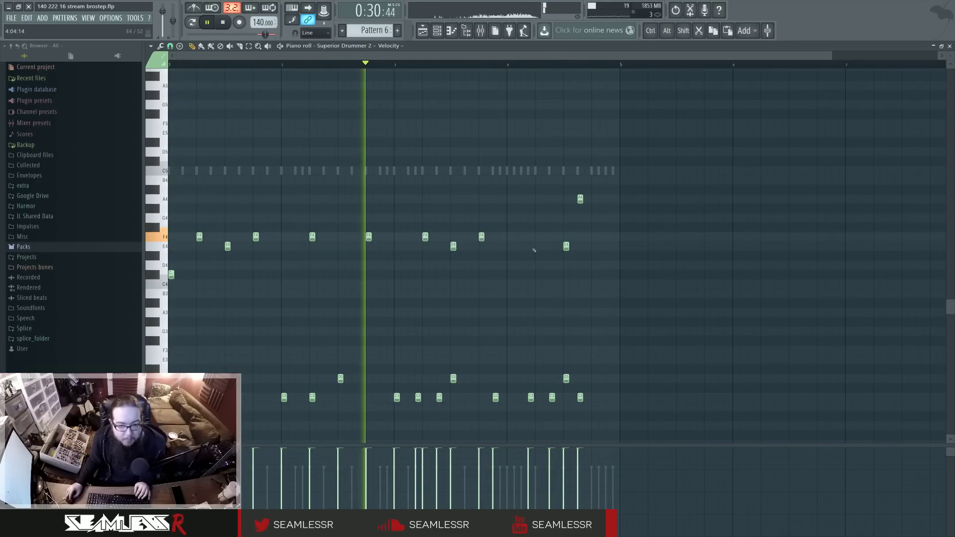
{"action": "left_click", "coordinate": [467, 255]}
{"action": "left_click", "coordinate": [495, 255]}
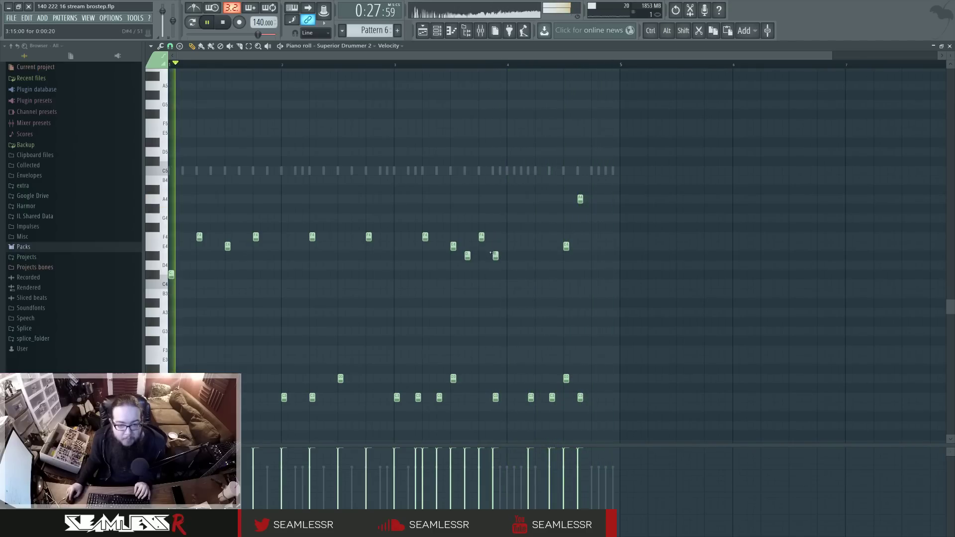
{"action": "left_click", "coordinate": [502, 256]}
{"action": "left_click", "coordinate": [537, 237]}
Open the Superior Drummer 2 kit during playback and select its cymbals one after another.
{"action": "left_click", "coordinate": [437, 30]}
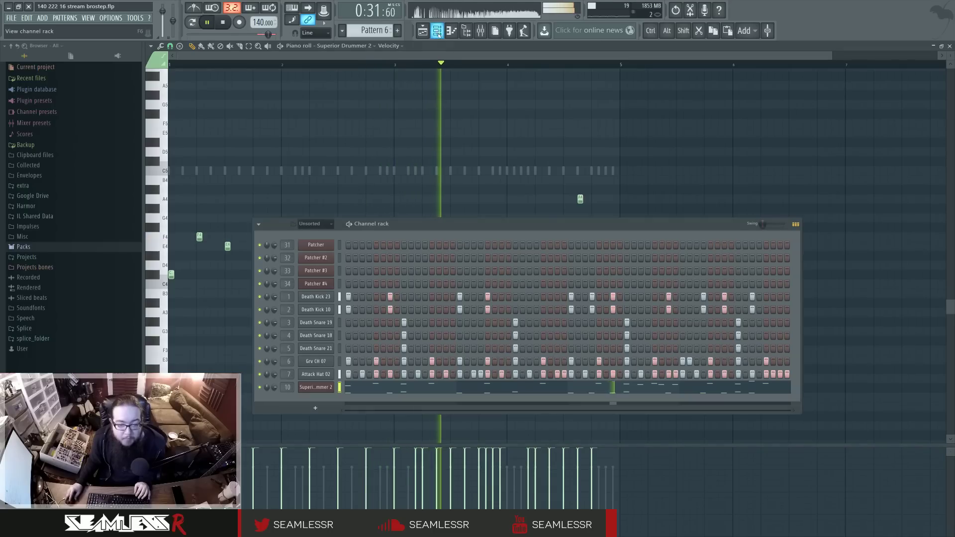
{"action": "left_click", "coordinate": [319, 388]}
{"action": "left_click", "coordinate": [624, 311]}
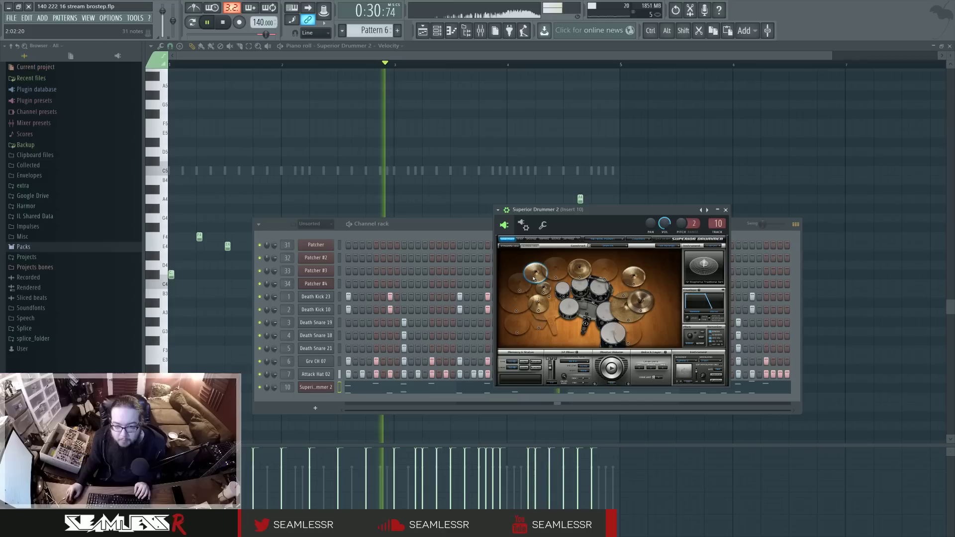
{"action": "left_click", "coordinate": [623, 277]}
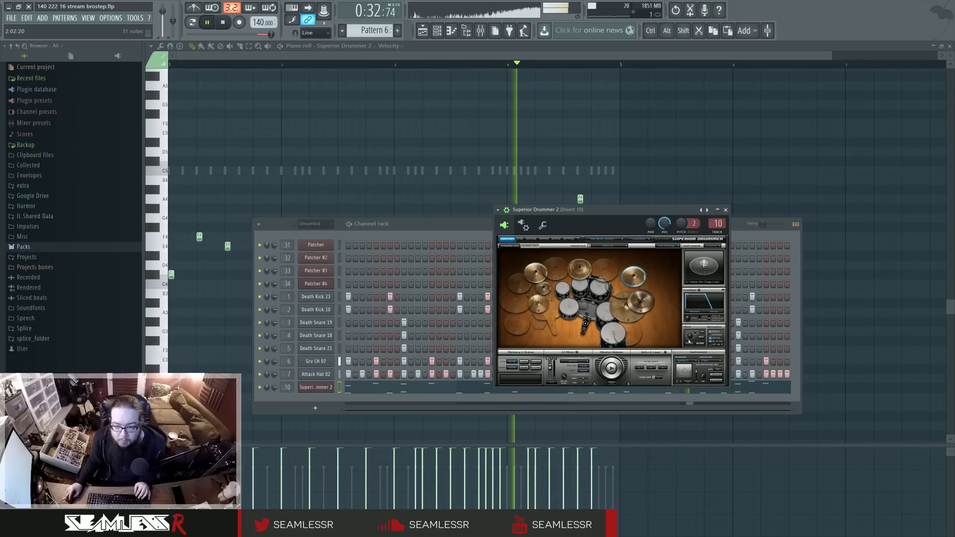
{"action": "left_click", "coordinate": [648, 304]}
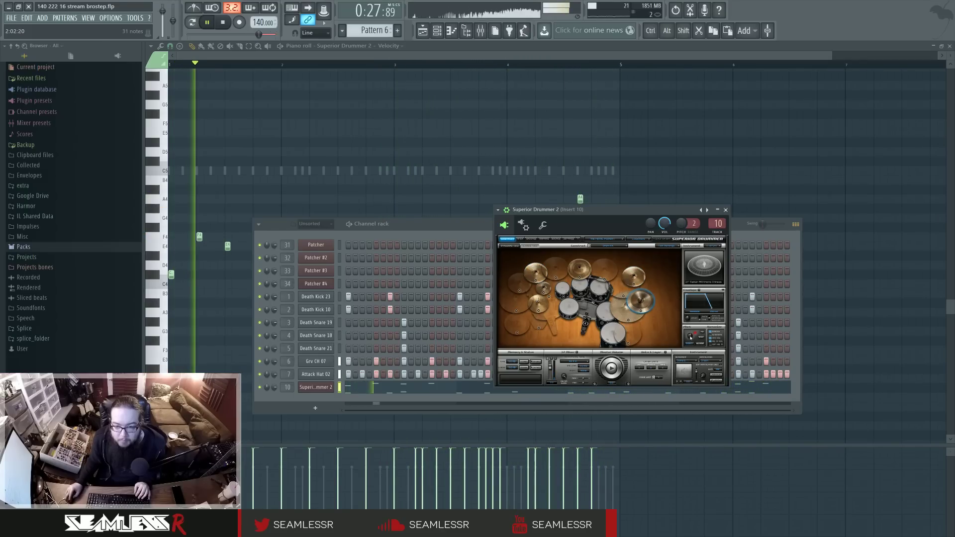
Add three D3 ghost snare notes around the second kick of bar 1 and adjust their velocities to about 70%.
{"action": "key", "text": "F7"}
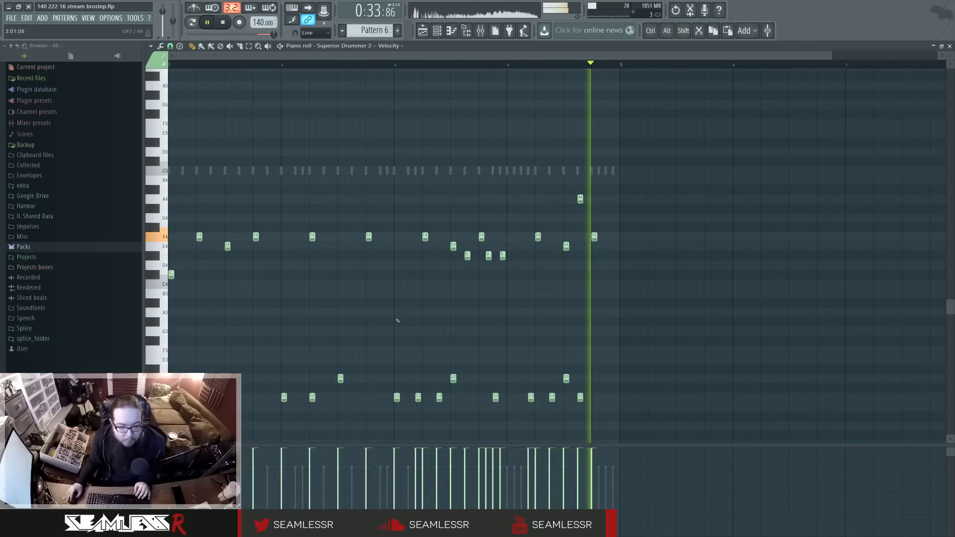
{"action": "key", "text": "space"}
{"action": "scroll", "coordinate": [190, 355], "scroll_direction": "down", "scroll_amount": 2}
{"action": "scroll", "coordinate": [190, 355], "scroll_direction": "up", "scroll_amount": 3, "text": "ctrl"}
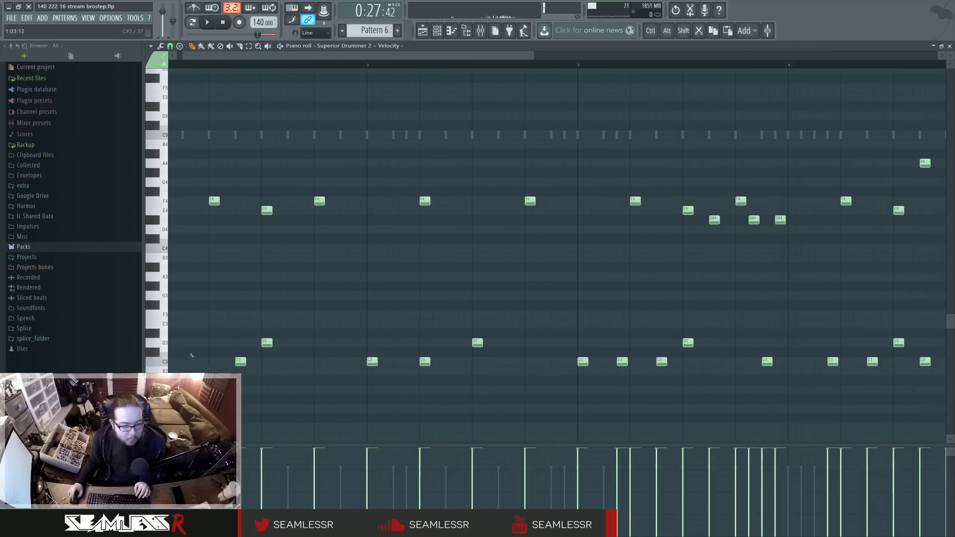
{"action": "scroll", "coordinate": [204, 344], "scroll_direction": "left", "scroll_amount": 1}
{"action": "key", "text": "space"}
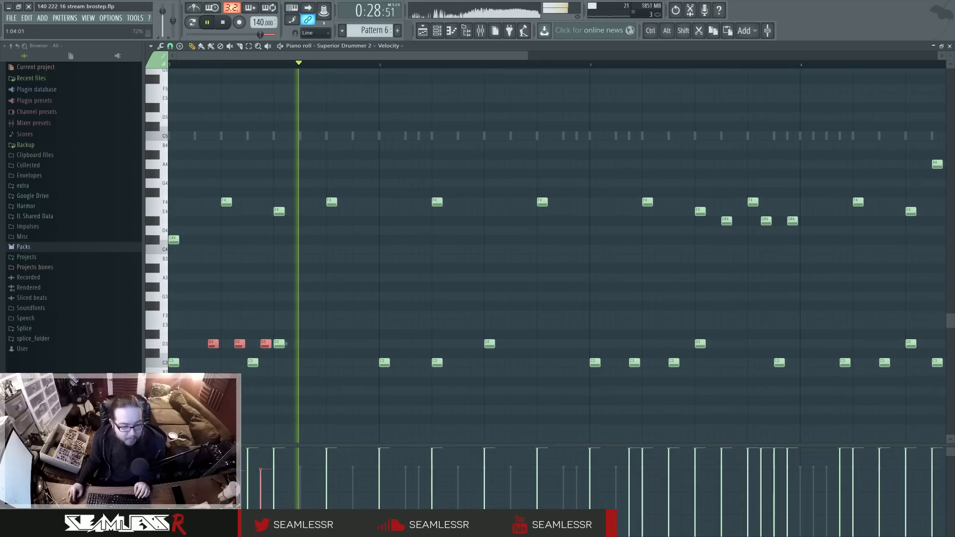
{"action": "right_click", "coordinate": [212, 344]}
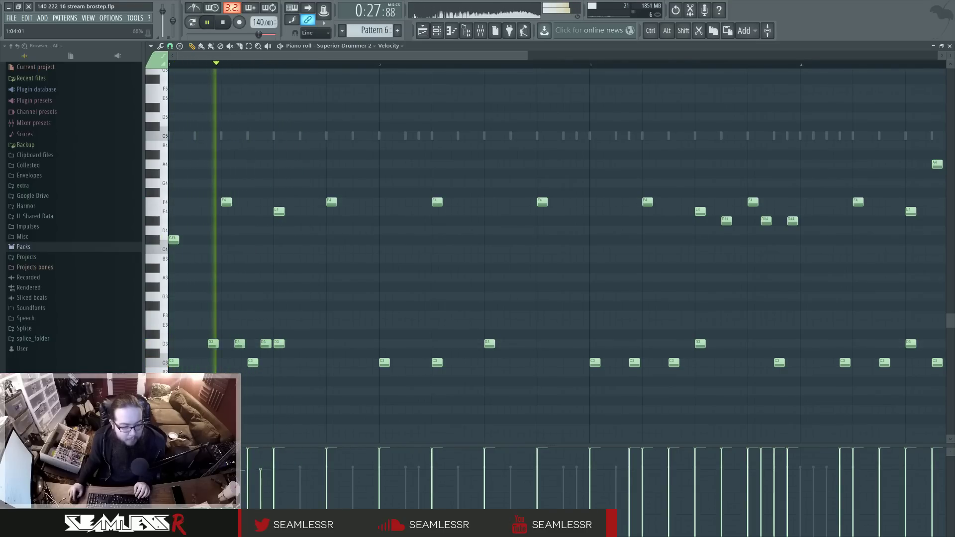
{"action": "left_click_drag", "start_coordinate": [209, 479], "coordinate": [203, 464]}
{"action": "key", "text": "space"}
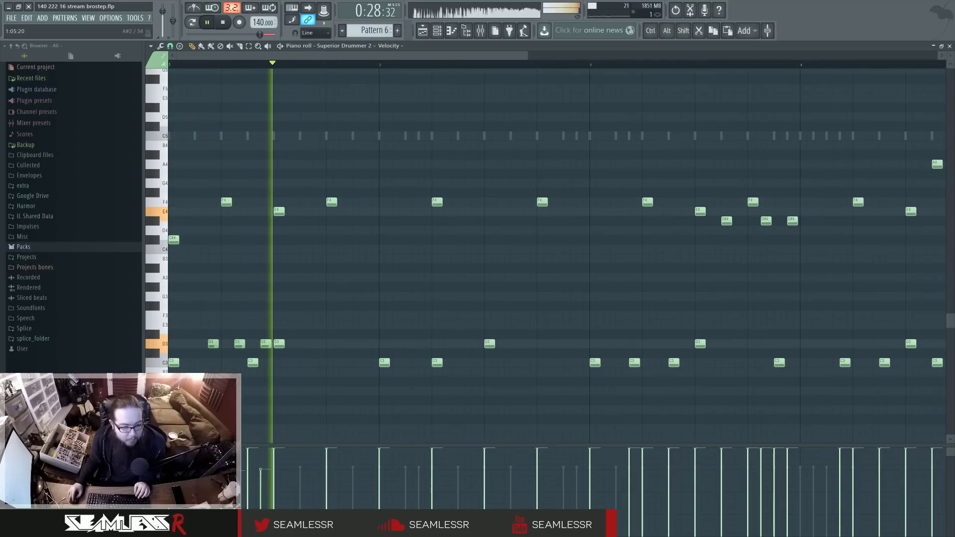
Add a D3 ghost snare followed by two short D3 notes at the end of bar 1 and play the loop.
{"action": "left_click", "coordinate": [357, 348]}
{"action": "left_click", "coordinate": [368, 347]}
{"action": "key", "text": "space"}
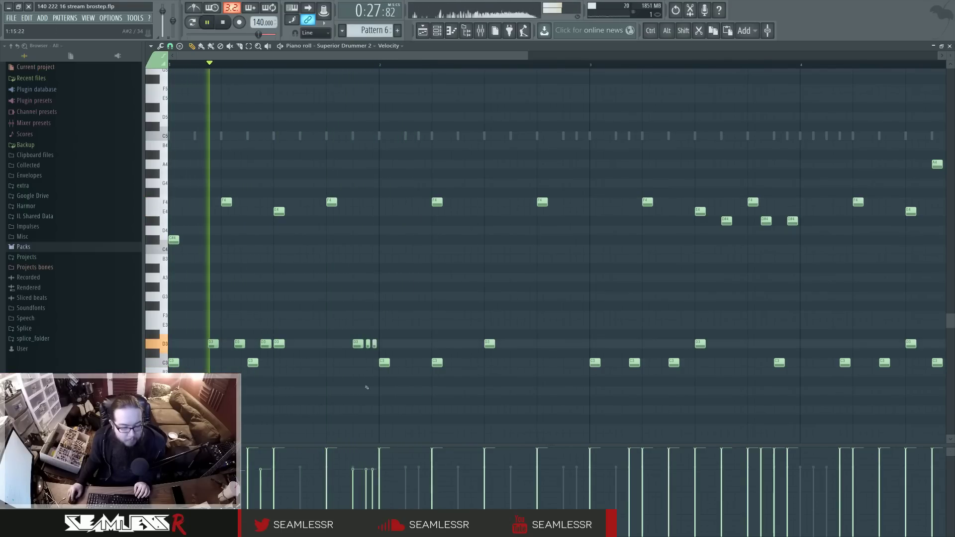
Turn the D3 run at the end of bar 1 into a roll of four short notes, with the first two softer.
{"action": "key", "text": "space"}
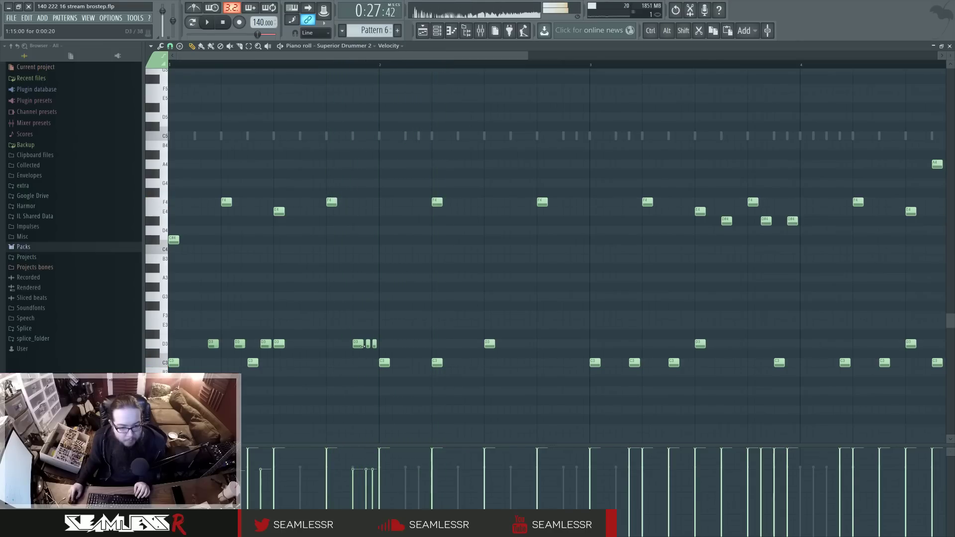
{"action": "left_click_drag", "start_coordinate": [362, 347], "coordinate": [356, 346]}
{"action": "left_click", "coordinate": [361, 347]}
{"action": "key", "text": "space"}
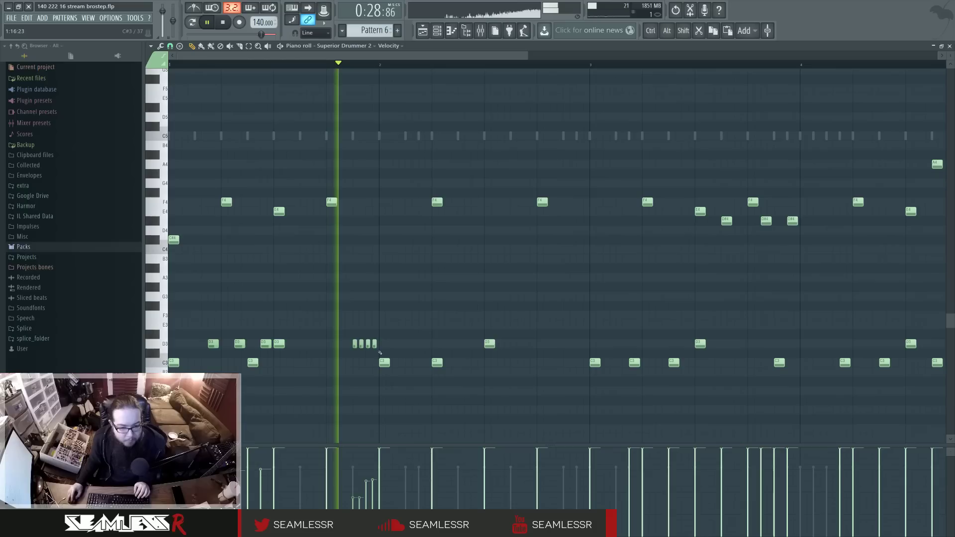
{"action": "key", "text": "space"}
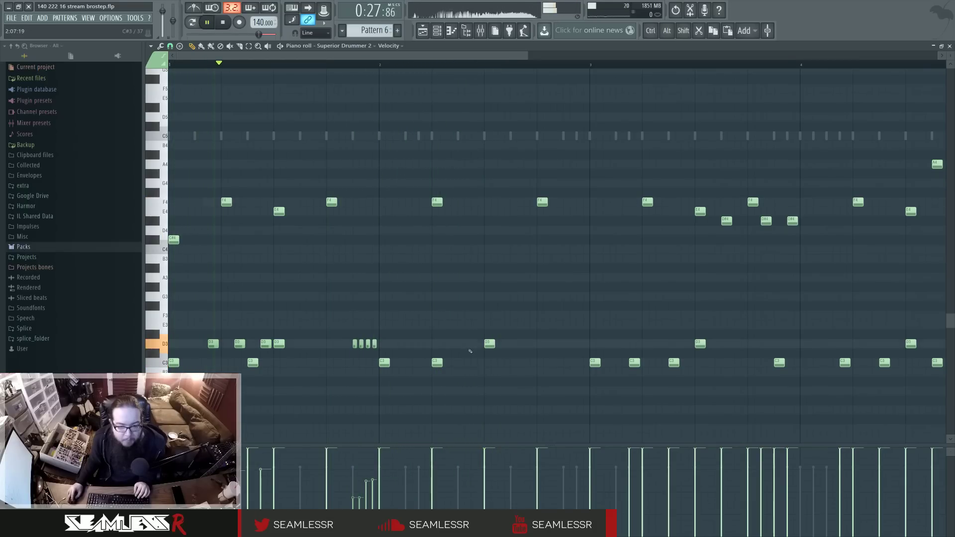
Add quiet D3 ghost snares to bar 2, two leading into the main snare and three spread over the rest of the bar.
{"action": "left_click", "coordinate": [473, 343]}
{"action": "left_click", "coordinate": [458, 344]}
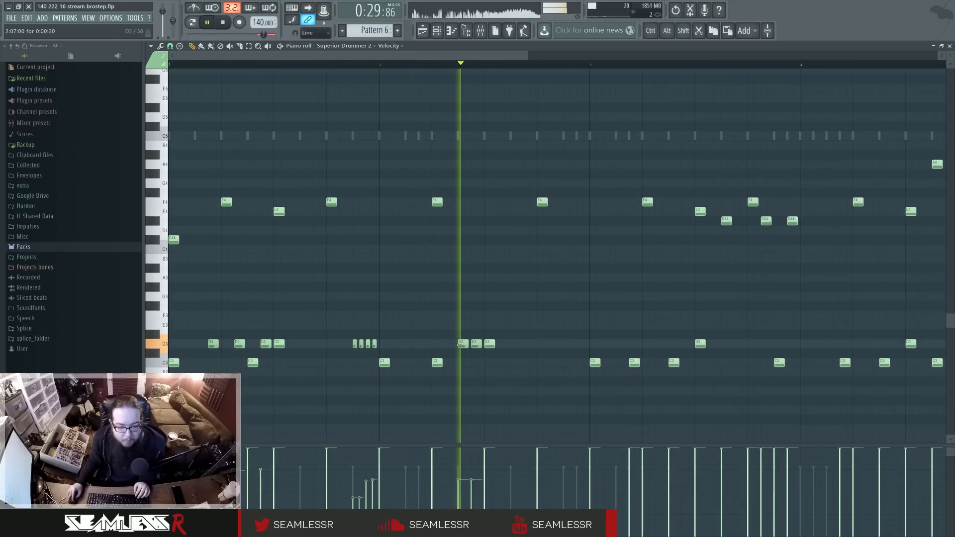
{"action": "left_click", "coordinate": [528, 343]}
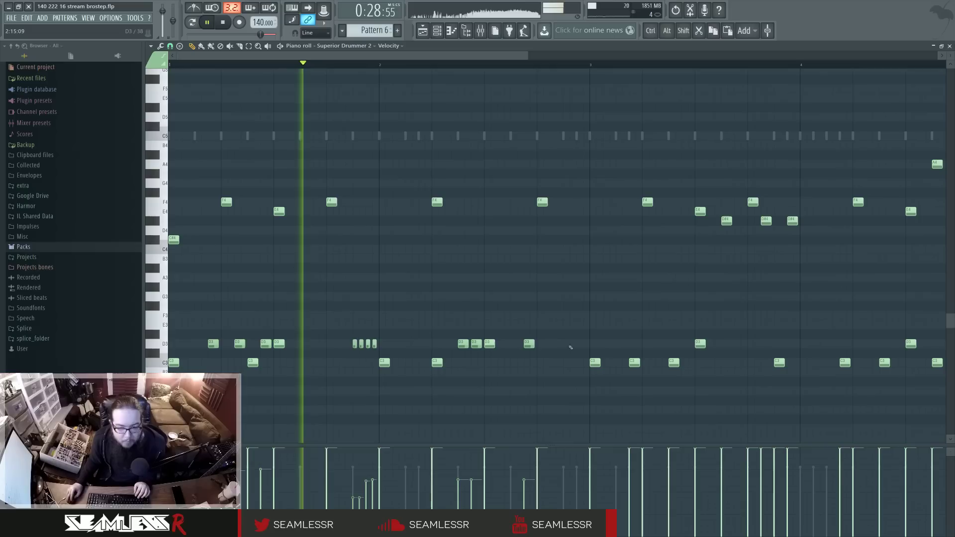
{"action": "left_click", "coordinate": [580, 344]}
{"action": "left_click", "coordinate": [560, 344]}
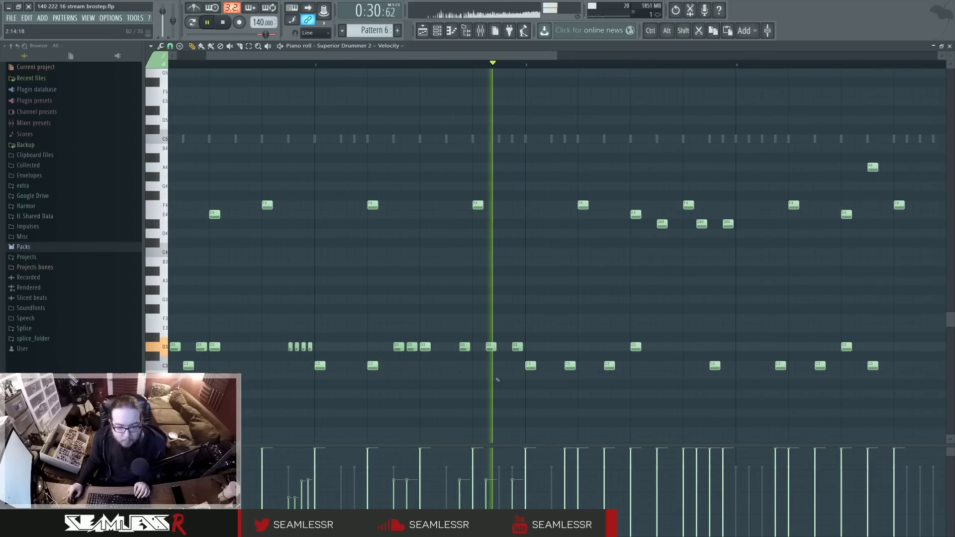
Add a D3 ghost snare early in bar 3 and an A4 cymbal on its downbeat, and move its E4 cymbal to C#4.
{"action": "scroll", "coordinate": [397, 65], "scroll_direction": "down", "scroll_amount": 2}
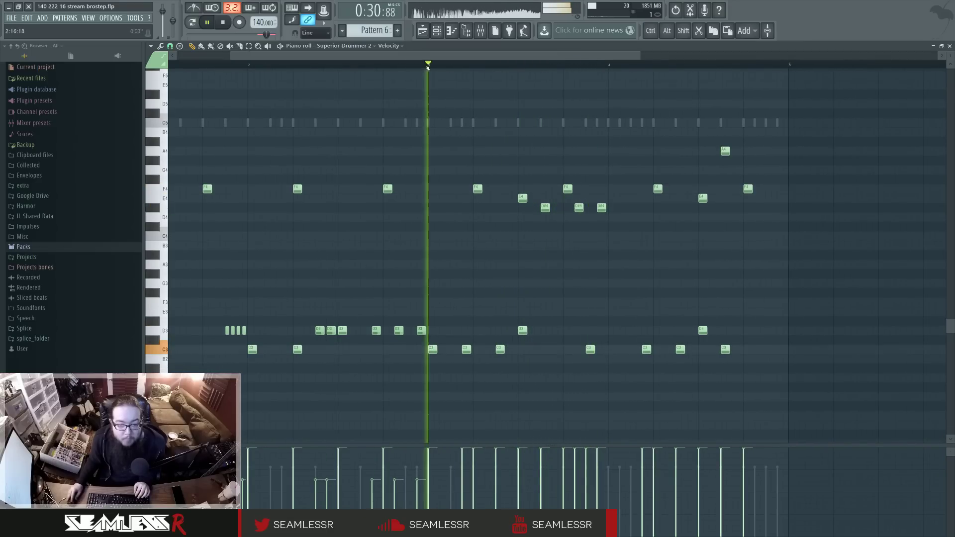
{"action": "left_click", "coordinate": [453, 332]}
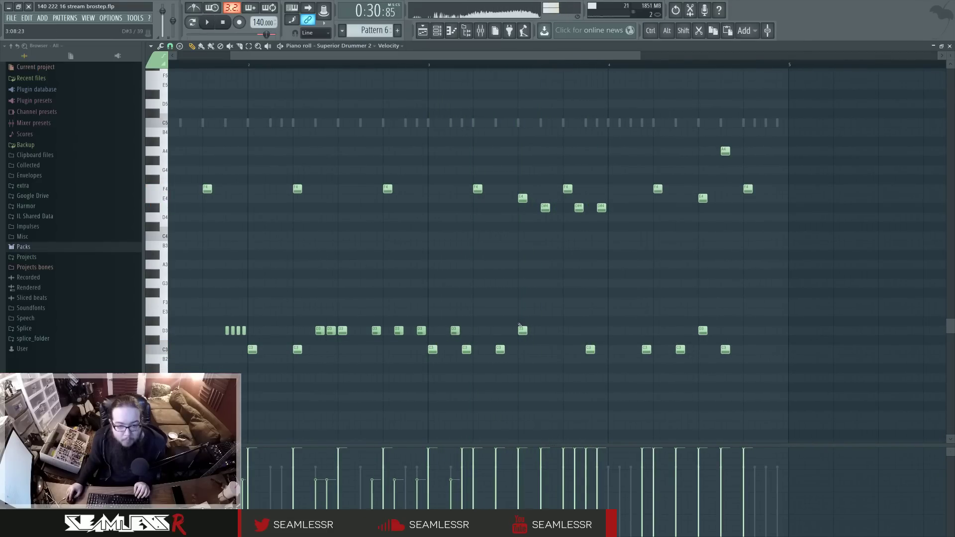
{"action": "left_click_drag", "start_coordinate": [430, 225], "coordinate": [434, 158]}
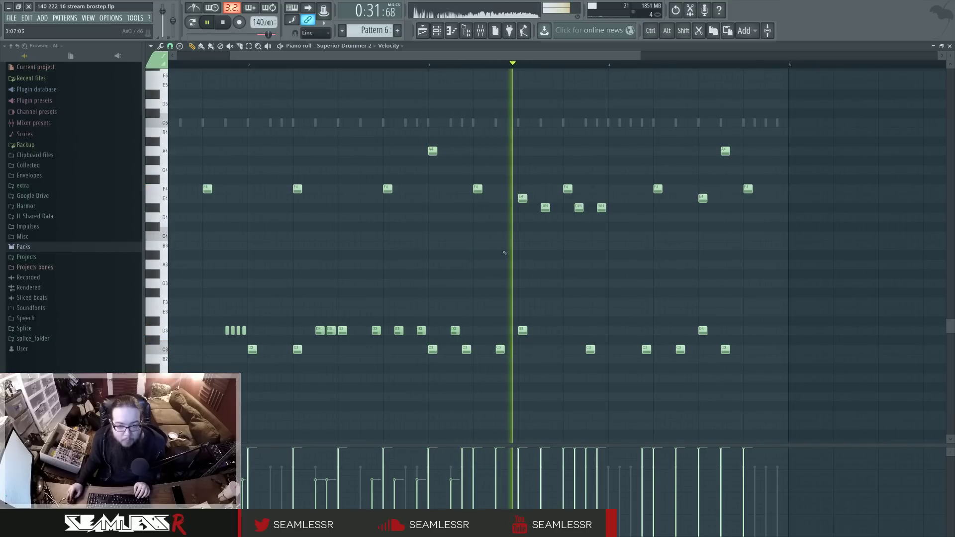
{"action": "left_click_drag", "start_coordinate": [521, 198], "coordinate": [522, 226]}
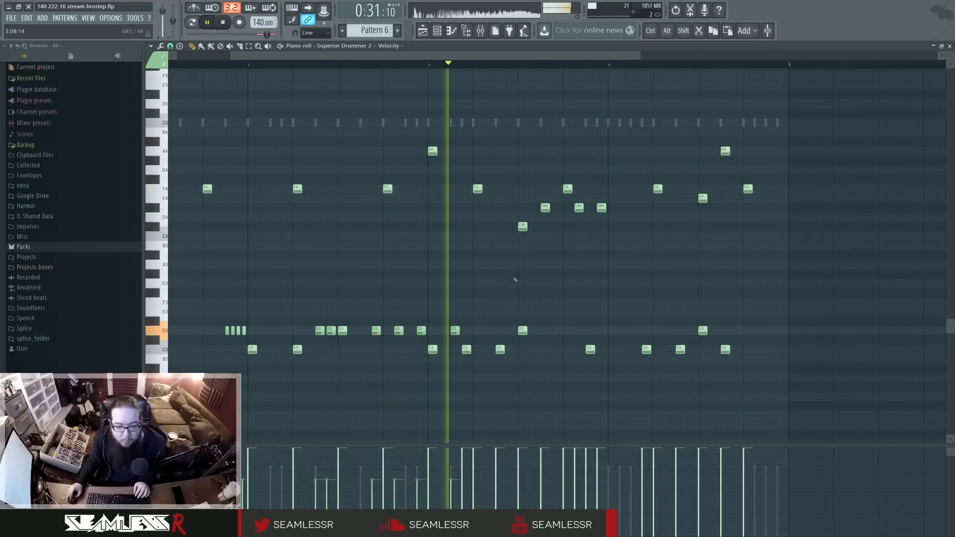
Add a D3 ghost snare just before the bar 3 snare and four more in bar 4, on steps 3, 6, 8 and 16.
{"action": "left_click", "coordinate": [511, 330]}
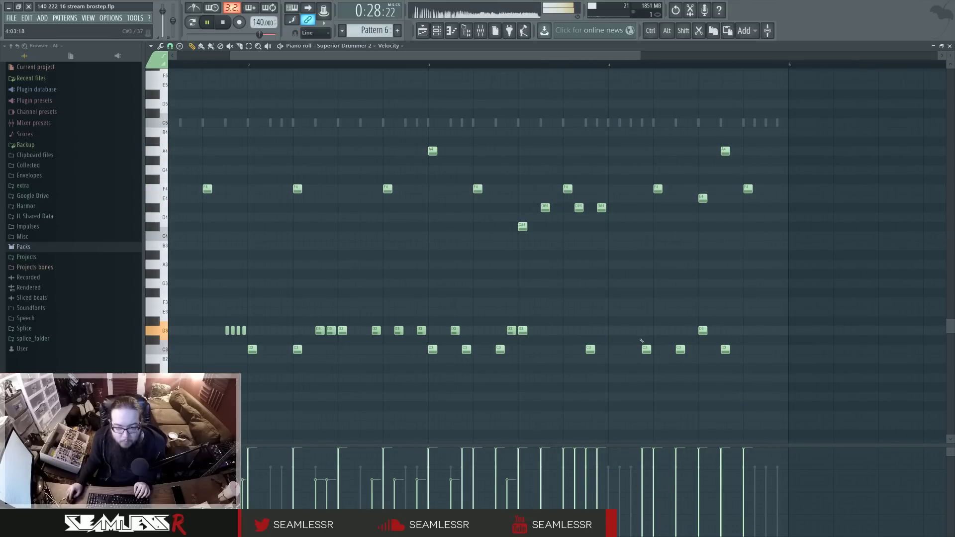
{"action": "left_click", "coordinate": [669, 331]}
{"action": "left_click", "coordinate": [691, 330]}
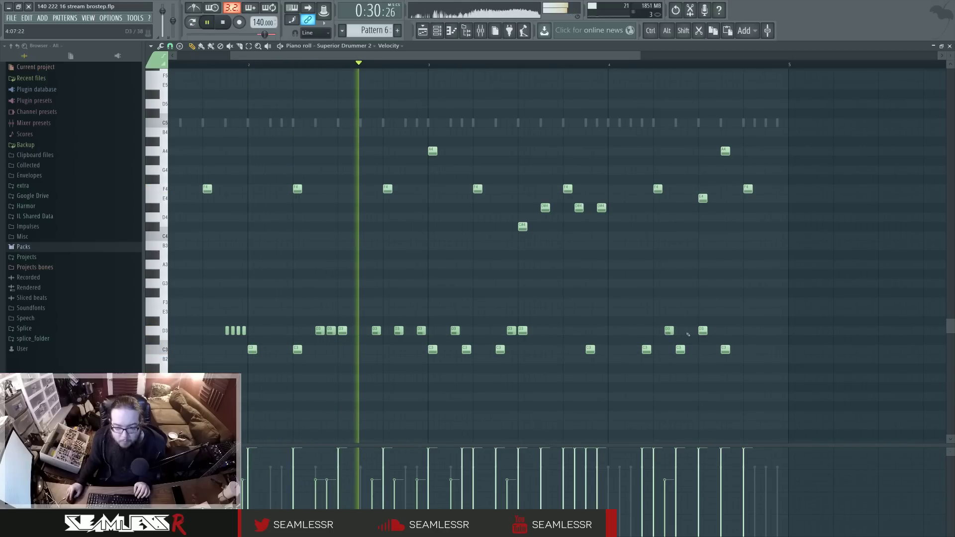
{"action": "left_click", "coordinate": [780, 330]}
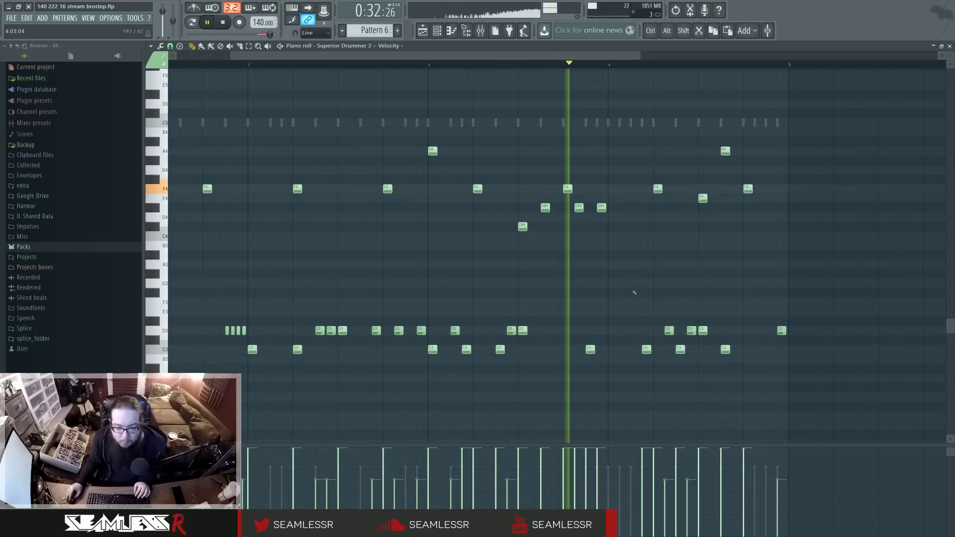
{"action": "left_click", "coordinate": [638, 329]}
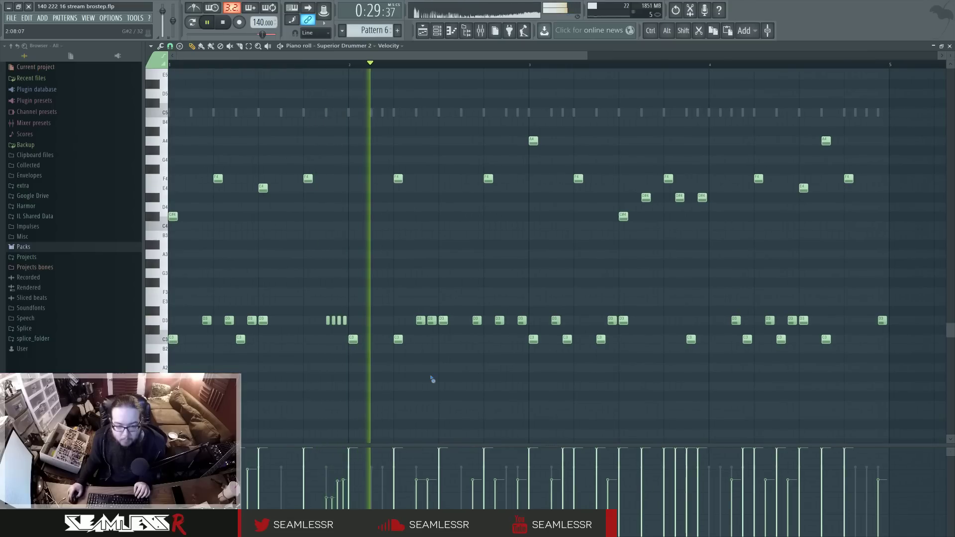
{"action": "scroll", "coordinate": [531, 376], "scroll_direction": "down", "scroll_amount": 1}
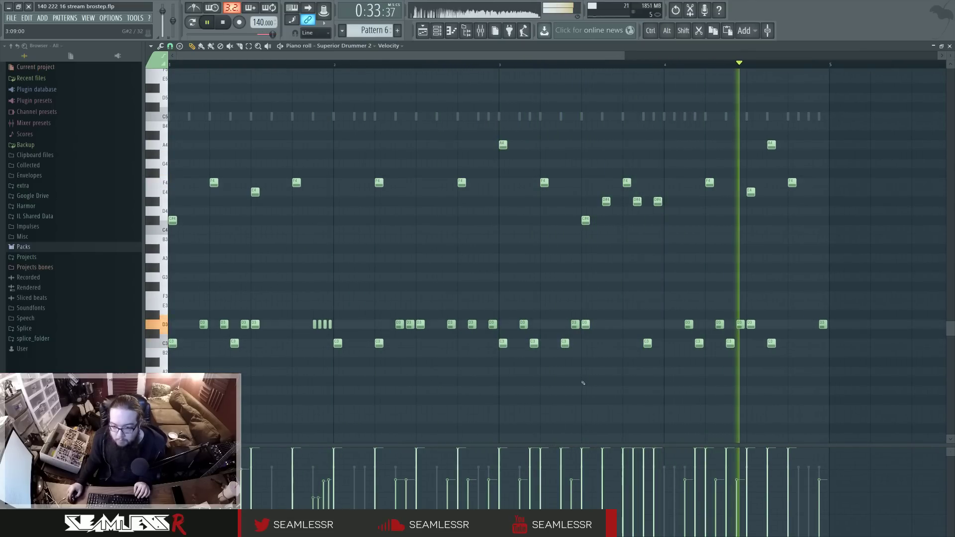
Try a four-note D3 snare fill with rising velocities at the end of bar 4 and delete it.
{"action": "left_click", "coordinate": [792, 325]}
{"action": "left_click", "coordinate": [802, 325]}
{"action": "left_click", "coordinate": [813, 324]}
{"action": "left_click_drag", "start_coordinate": [835, 313], "coordinate": [784, 336]}
{"action": "left_click_drag", "start_coordinate": [786, 487], "coordinate": [820, 454]}
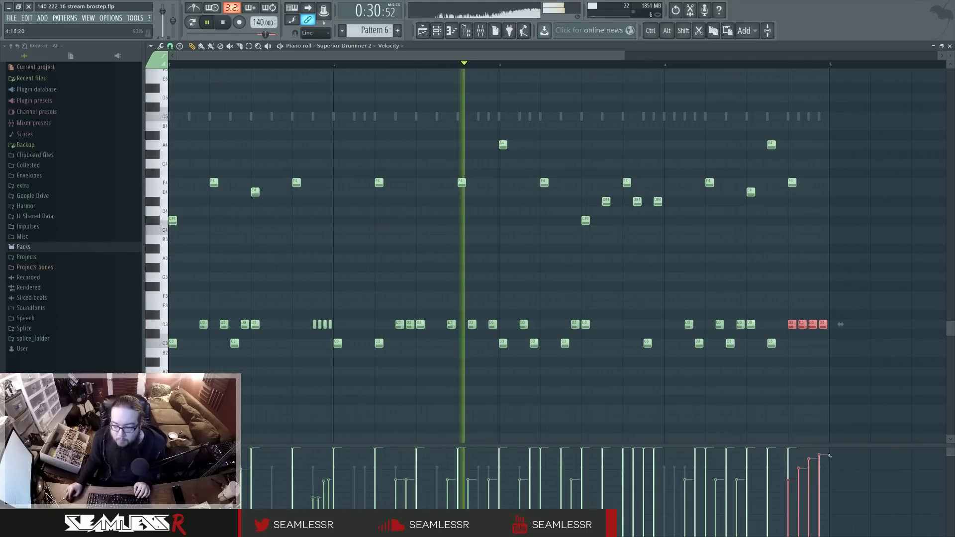
{"action": "left_click_drag", "start_coordinate": [786, 486], "coordinate": [821, 485]}
{"action": "left_click_drag", "start_coordinate": [790, 362], "coordinate": [699, 373]}
{"action": "left_click", "coordinate": [699, 373], "text": "ctrl"}
{"action": "scroll", "coordinate": [699, 373], "scroll_direction": "up", "scroll_amount": 1}
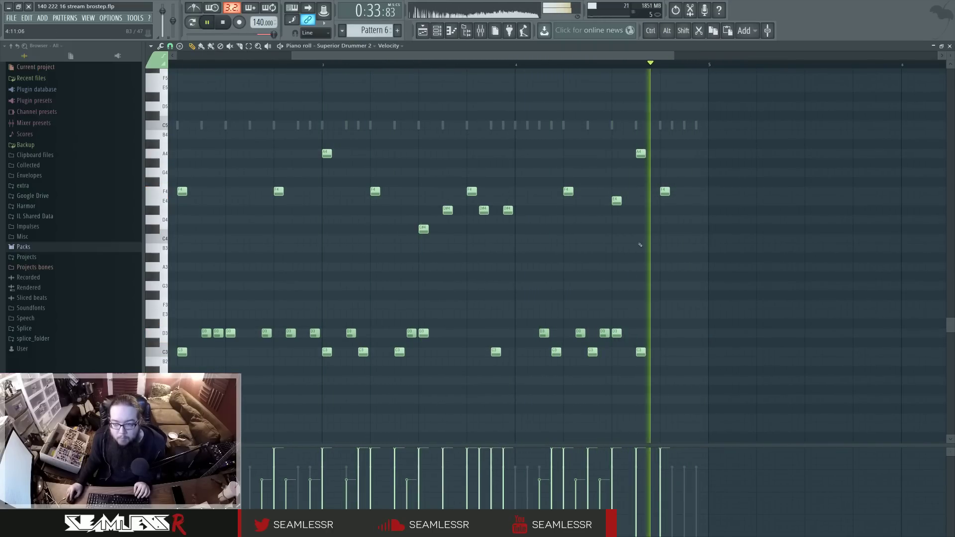
Add a descending C4, A3, G3, F3 tom fill at the end of bar 4 and raise its velocities to maximum.
{"action": "left_click", "coordinate": [664, 267]}
{"action": "left_click", "coordinate": [683, 286]}
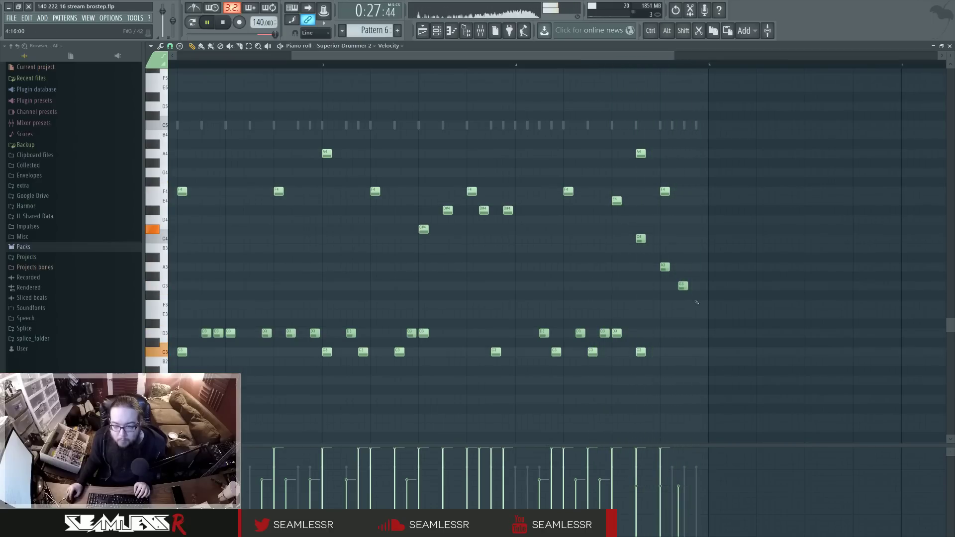
{"action": "left_click_drag", "start_coordinate": [683, 287], "coordinate": [677, 287]}
{"action": "left_click", "coordinate": [689, 304]}
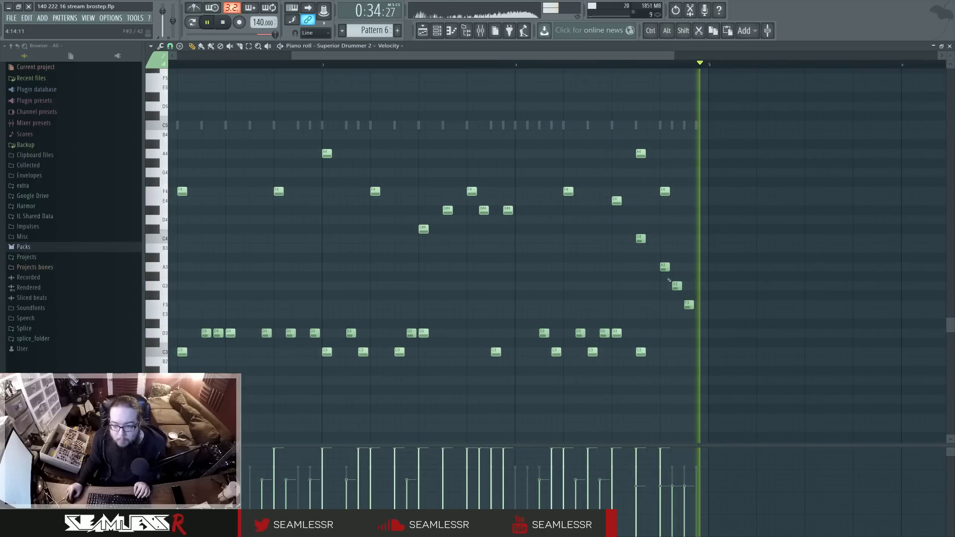
{"action": "left_click_drag", "start_coordinate": [652, 439], "coordinate": [692, 437]}
{"action": "key", "text": "ctrl+d"}
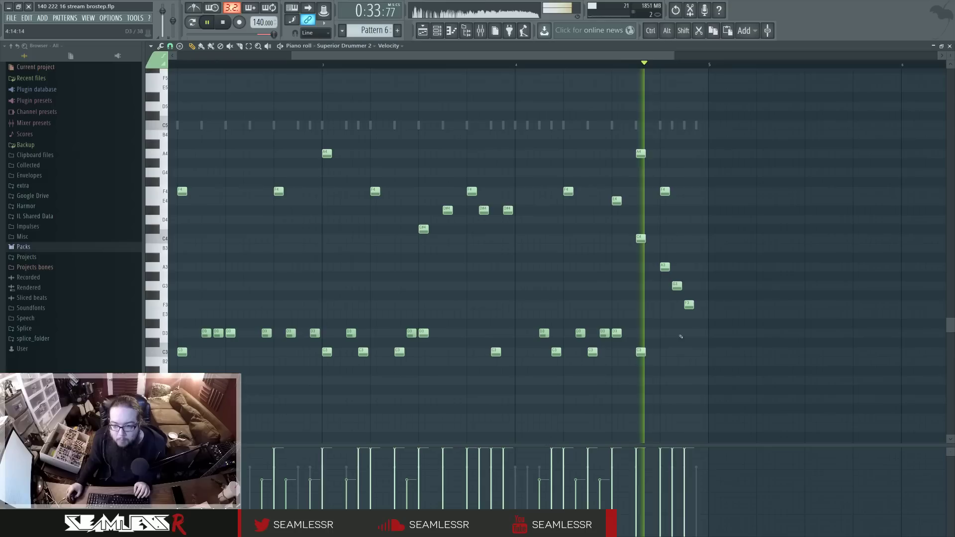
Rework the bar 4 tom fill by removing G3 and placing A3 on step 14, between C4 on step 11 and F3 on step 15.
{"action": "right_click", "coordinate": [664, 268]}
{"action": "right_click", "coordinate": [677, 287]}
{"action": "right_click", "coordinate": [688, 305]}
{"action": "left_click", "coordinate": [677, 269]}
{"action": "left_click", "coordinate": [687, 304]}
{"action": "left_click", "coordinate": [699, 304]}
{"action": "left_click", "coordinate": [688, 333]}
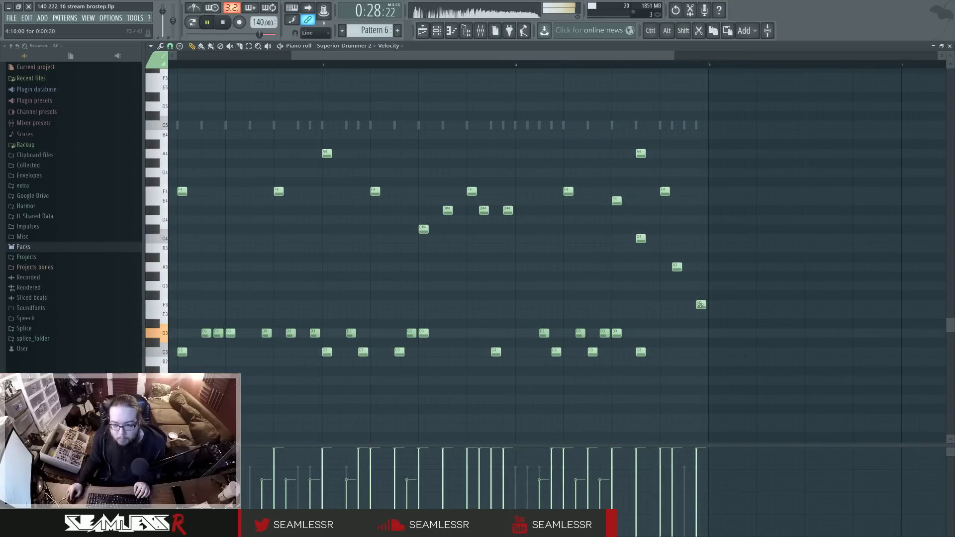
{"action": "left_click", "coordinate": [669, 271]}
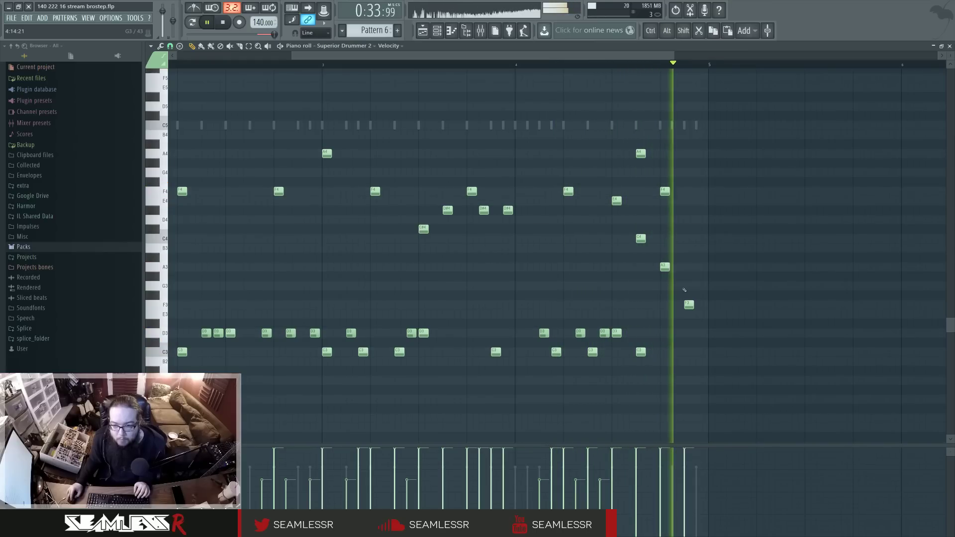
{"action": "left_click_drag", "start_coordinate": [641, 238], "coordinate": [628, 239]}
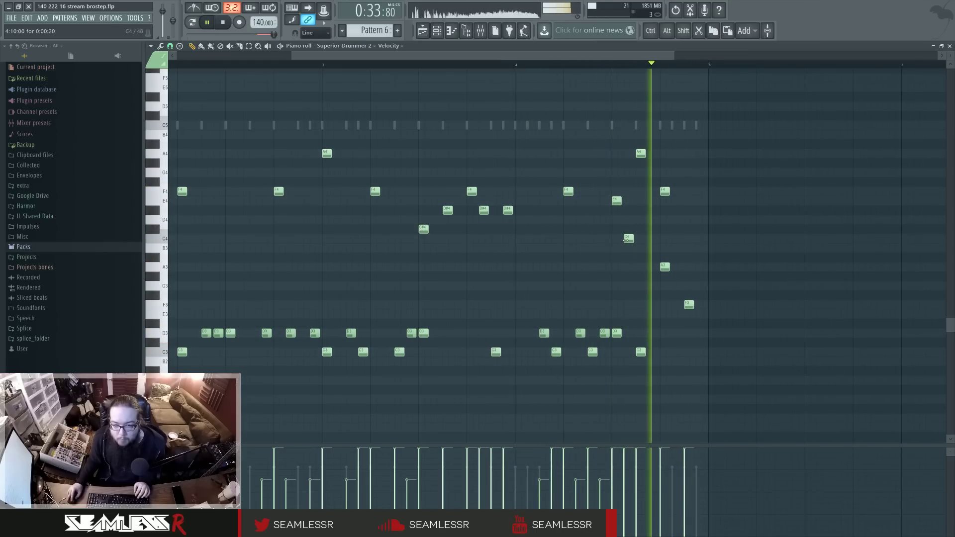
{"action": "left_click_drag", "start_coordinate": [665, 267], "coordinate": [677, 268]}
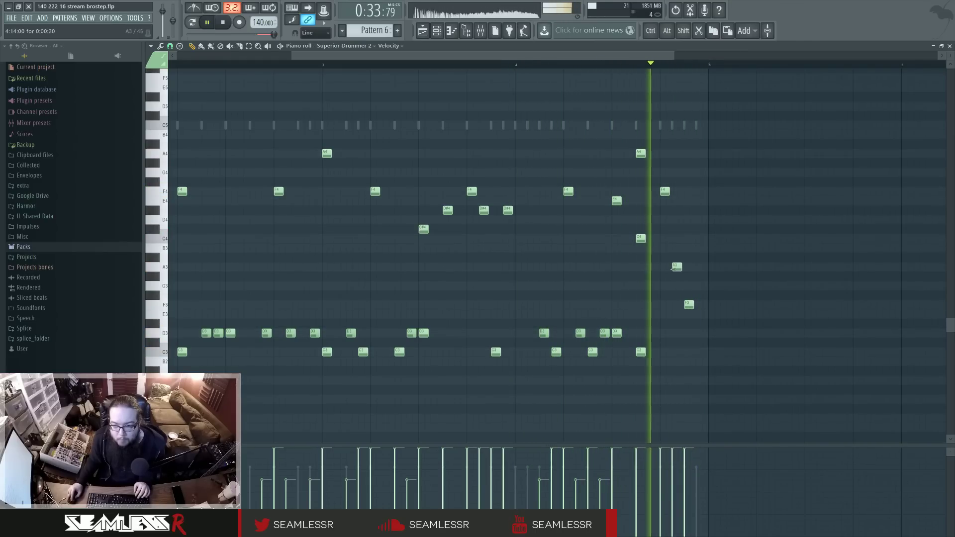
Add C3 kicks on steps 13 and 16 of bar 4, auditioning the fill from just before it.
{"action": "key", "text": "space"}
{"action": "left_click", "coordinate": [612, 65]}
{"action": "left_click", "coordinate": [664, 352]}
{"action": "key", "text": "space"}
{"action": "key", "text": "space"}
{"action": "left_click", "coordinate": [698, 353]}
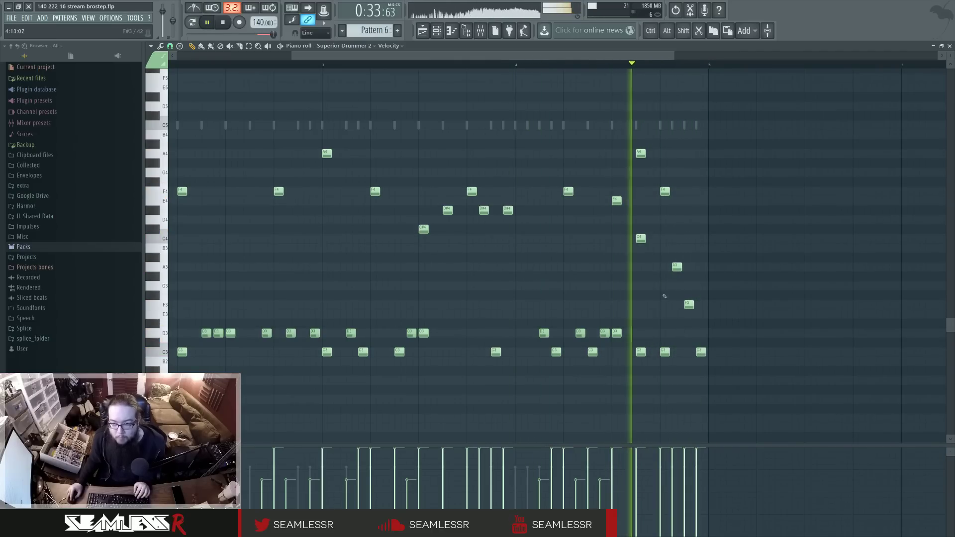
Show the playlist and the mixer and check the drum kit's output levels during playback.
{"action": "left_click_drag", "start_coordinate": [632, 225], "coordinate": [687, 286]}
{"action": "left_click", "coordinate": [480, 31]}
{"action": "left_click", "coordinate": [536, 219], "text": "ctrl"}
{"action": "left_click_drag", "start_coordinate": [495, 297], "coordinate": [673, 293]}
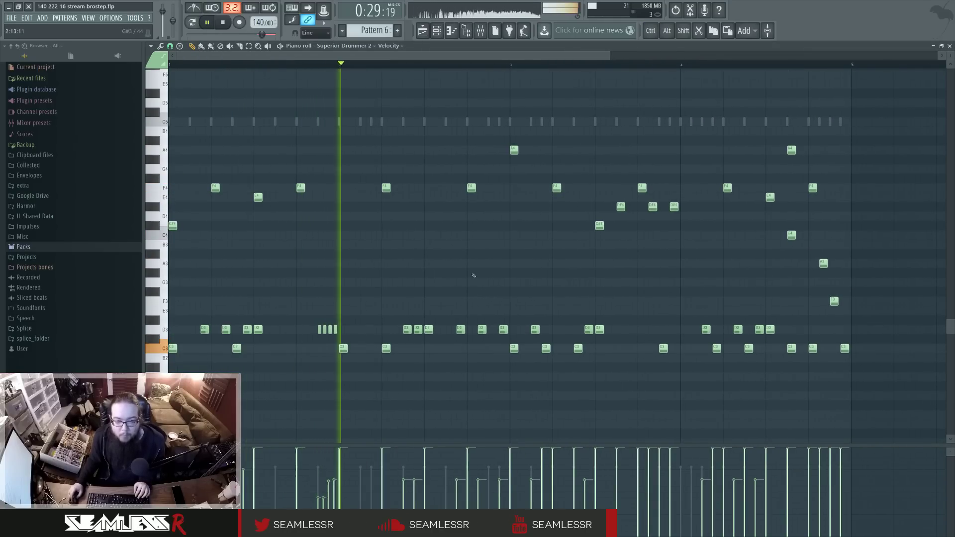
{"action": "key", "text": "F5"}
{"action": "left_click", "coordinate": [481, 31]}
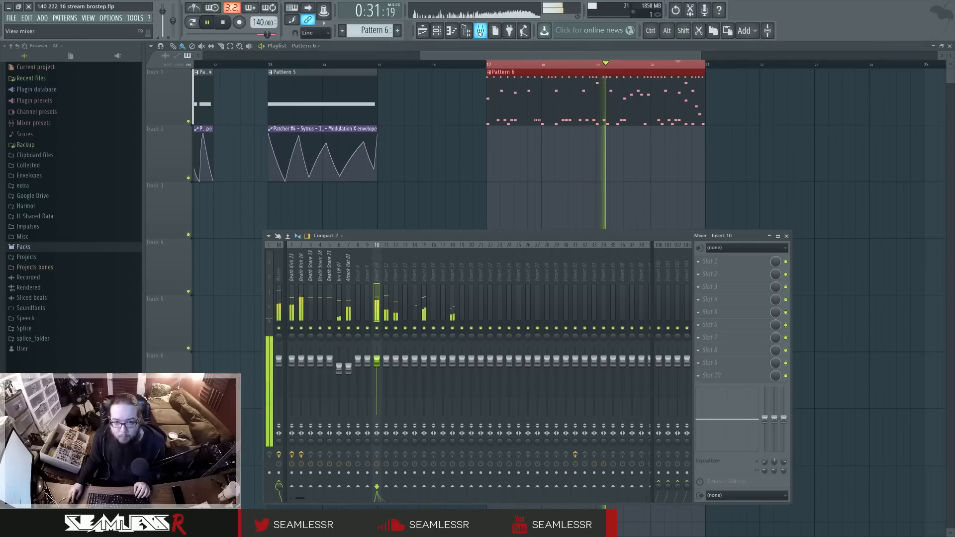
{"action": "left_click_drag", "start_coordinate": [494, 237], "coordinate": [499, 221]}
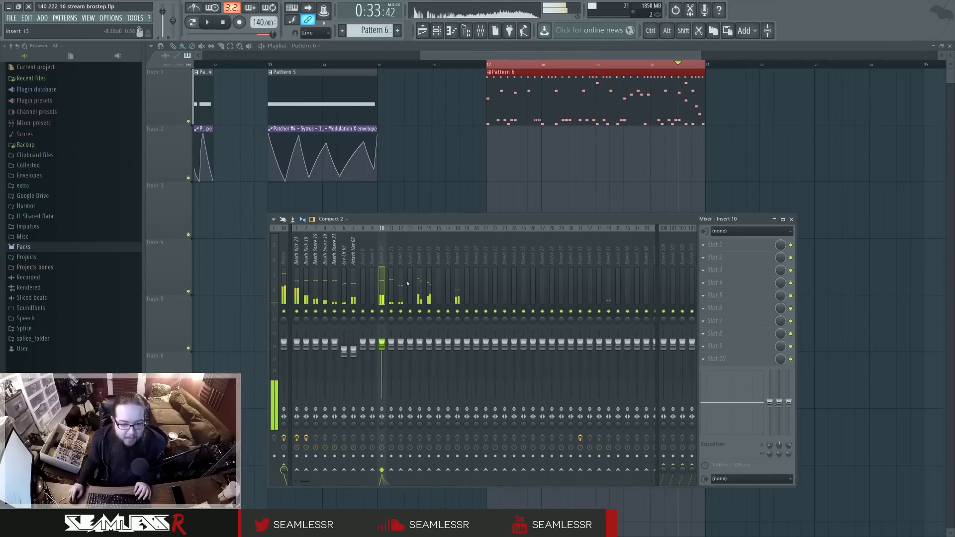
Bring up the channel rack, solo the Superior Drummer 2 channel and play the pattern.
{"action": "left_click", "coordinate": [437, 31]}
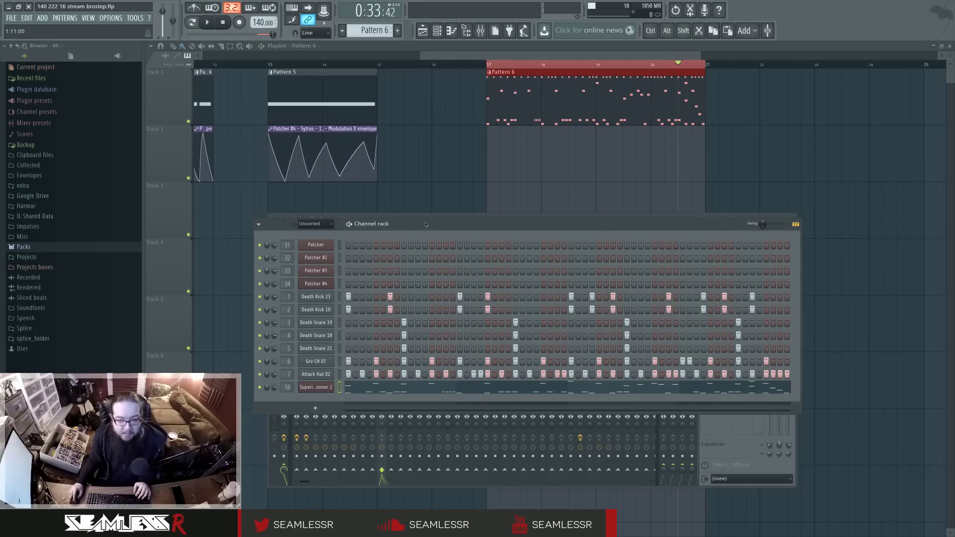
{"action": "left_click_drag", "start_coordinate": [425, 224], "coordinate": [523, 224]}
{"action": "left_click", "coordinate": [365, 285]}
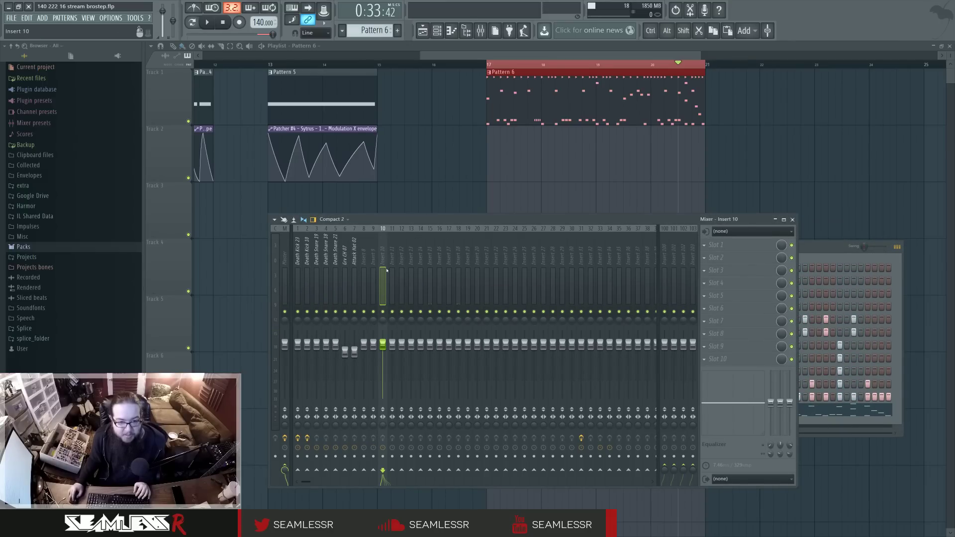
{"action": "left_click", "coordinate": [802, 258]}
{"action": "right_click", "coordinate": [366, 410]}
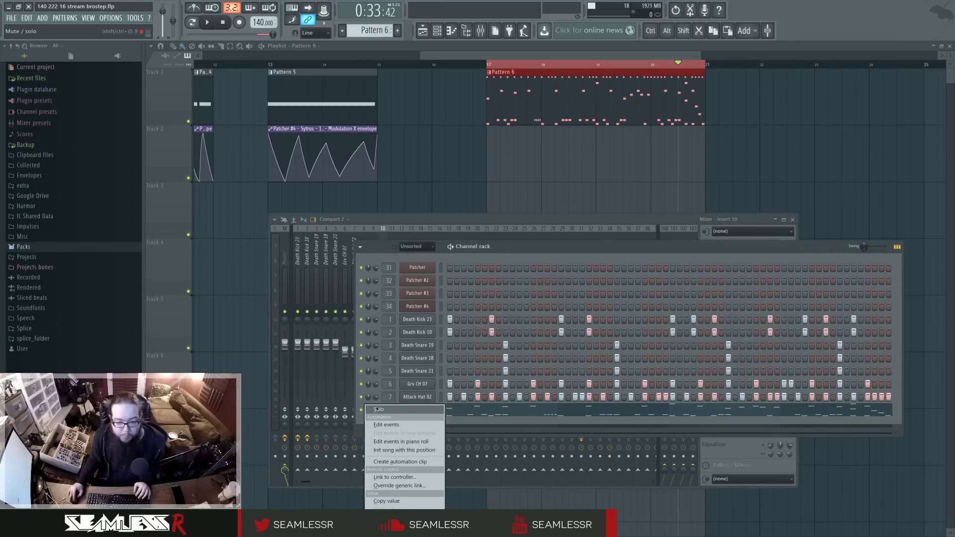
{"action": "left_click", "coordinate": [407, 425]}
{"action": "key", "text": "space"}
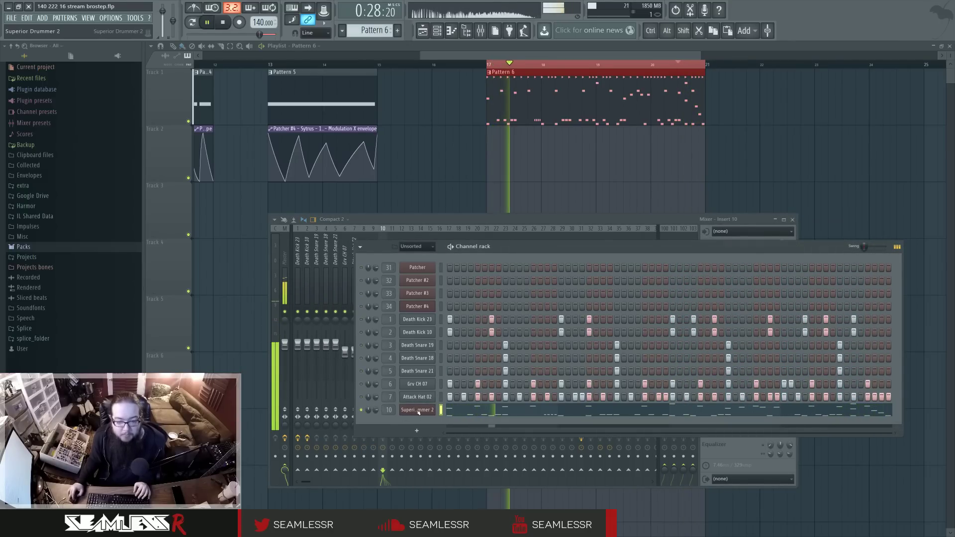
Open the Superior Drummer 2 plugin, stop playback and change its Voice & Layer and Memory & Status options.
{"action": "left_click", "coordinate": [417, 410]}
{"action": "left_click_drag", "start_coordinate": [584, 219], "coordinate": [451, 245]}
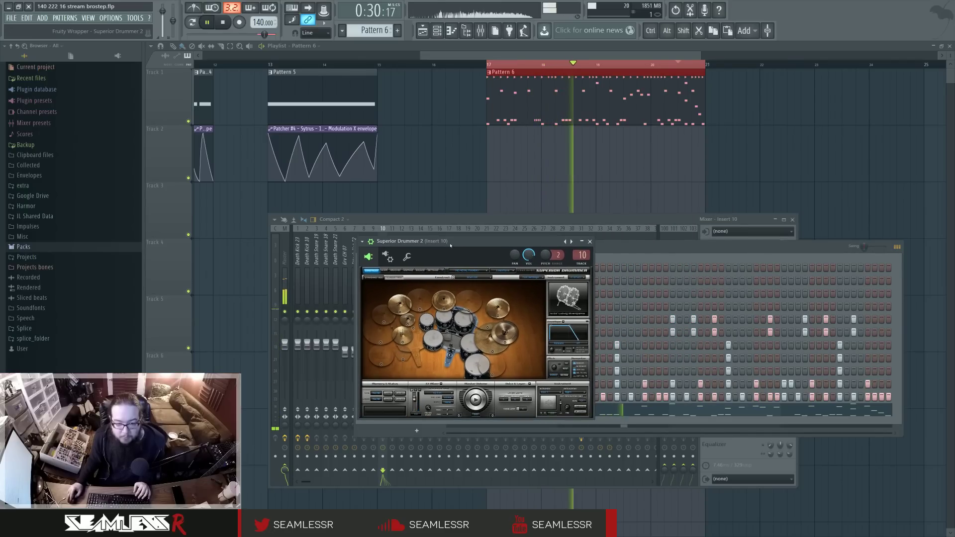
{"action": "key", "text": "space"}
{"action": "left_click", "coordinate": [523, 391]}
{"action": "mouse_move", "coordinate": [552, 389]}
{"action": "left_click", "coordinate": [589, 395]}
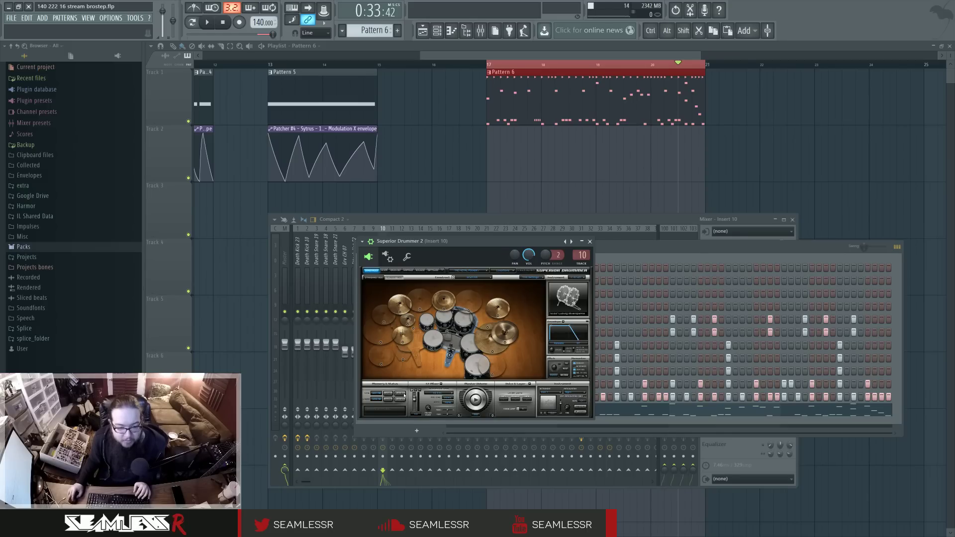
{"action": "left_click", "coordinate": [405, 399]}
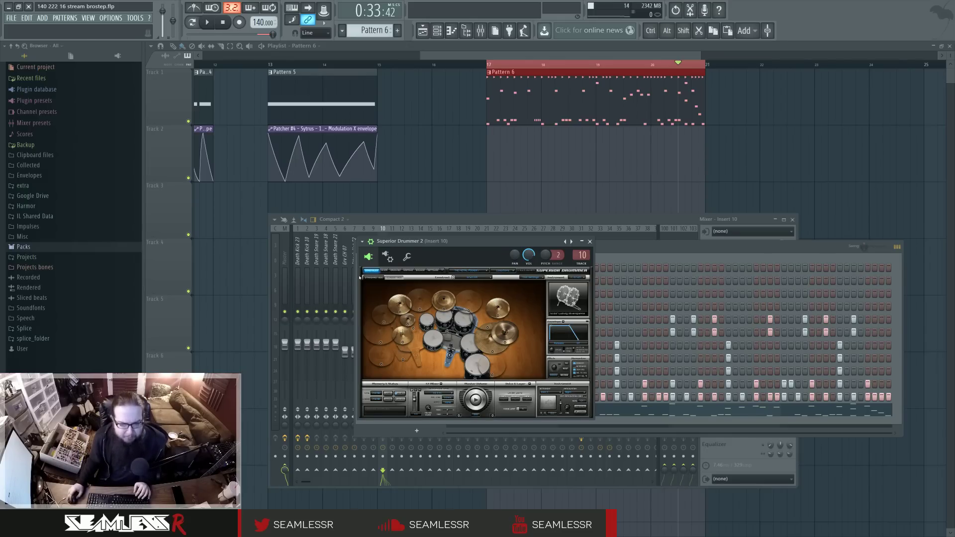
Audition the soloed drum pattern and move the Superior Drummer 2 window lower, uncovering more of the channel rack.
{"action": "key", "text": "space"}
{"action": "left_click_drag", "start_coordinate": [466, 250], "coordinate": [477, 264]}
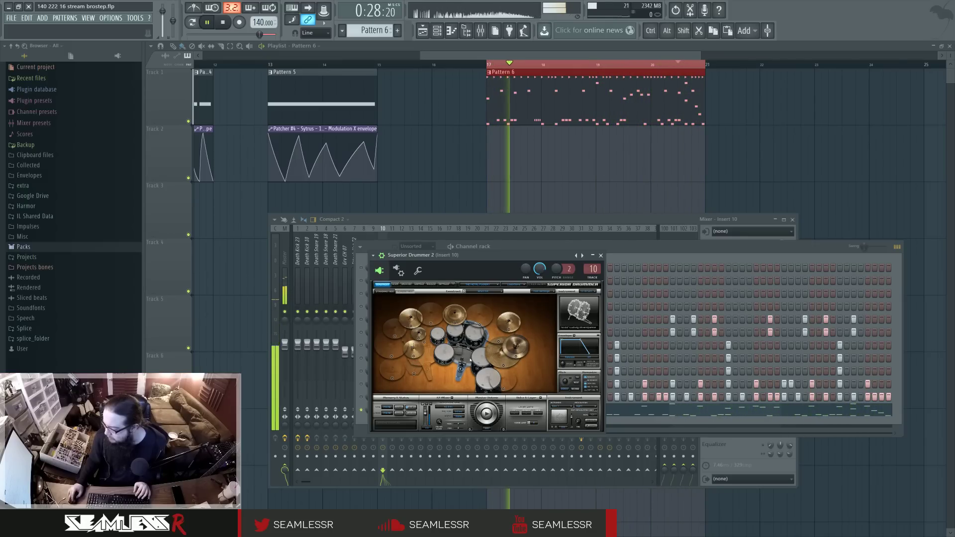
{"action": "key", "text": "space"}
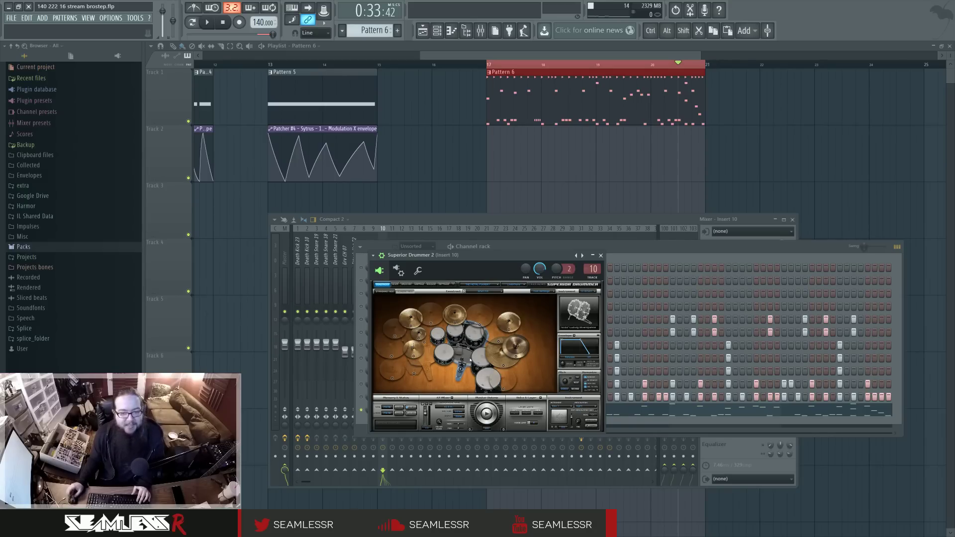
{"action": "left_click_drag", "start_coordinate": [498, 255], "coordinate": [499, 281]}
{"action": "key", "text": "space"}
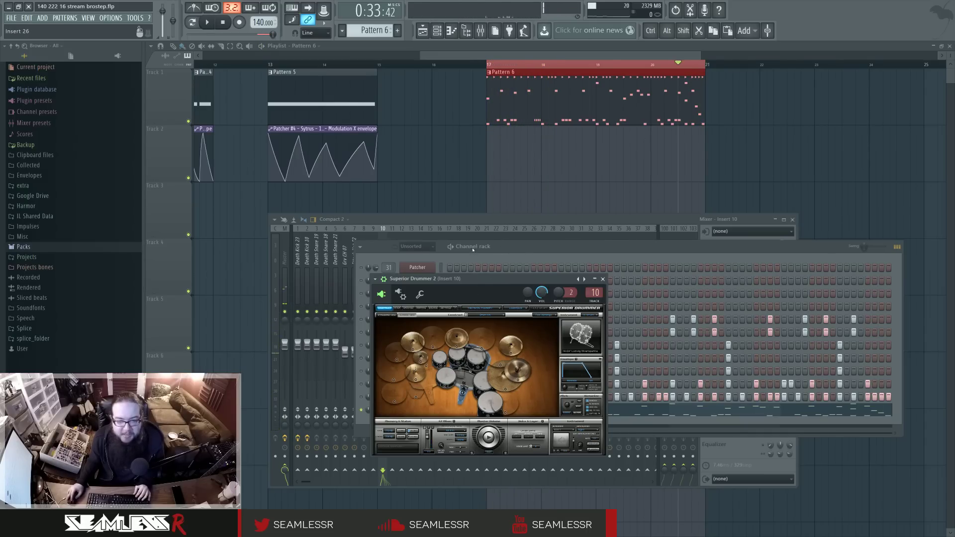
Bring up the mixer, solo insert 14, load Maximus in its first effect slot and start playback.
{"action": "left_click", "coordinate": [524, 248]}
{"action": "left_click", "coordinate": [514, 220]}
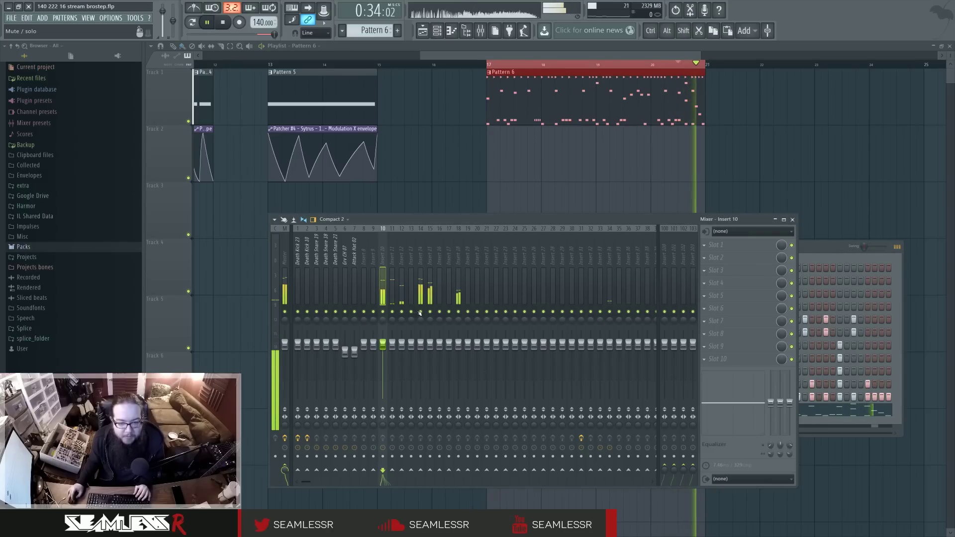
{"action": "key", "text": "s"}
{"action": "left_click", "coordinate": [421, 266]}
{"action": "left_click", "coordinate": [716, 244]}
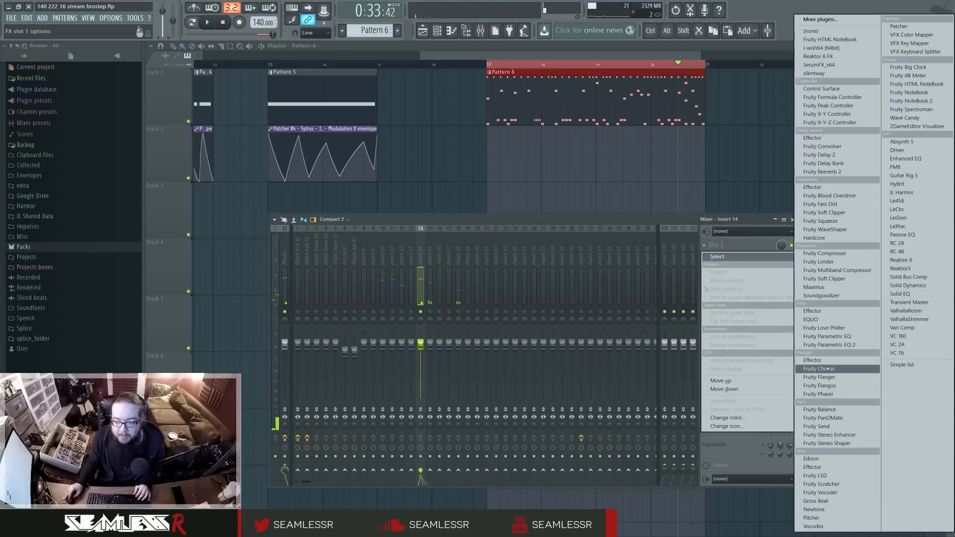
{"action": "left_click", "coordinate": [831, 289]}
{"action": "key", "text": "space"}
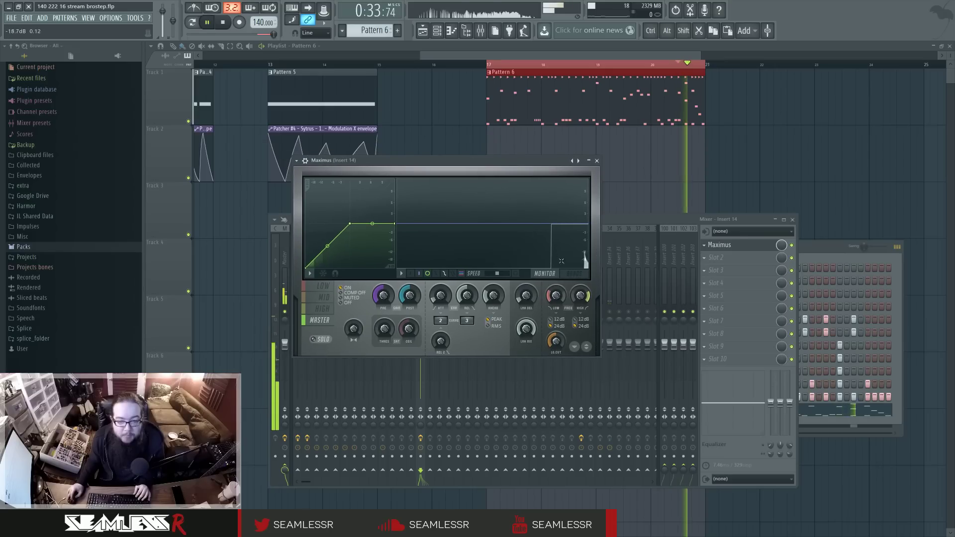
Adjust the low and high crossover frequencies in Maximus on insert 14, auditioning the pattern between changes.
{"action": "key", "text": "space"}
{"action": "key", "text": "space"}
{"action": "left_click", "coordinate": [555, 295]}
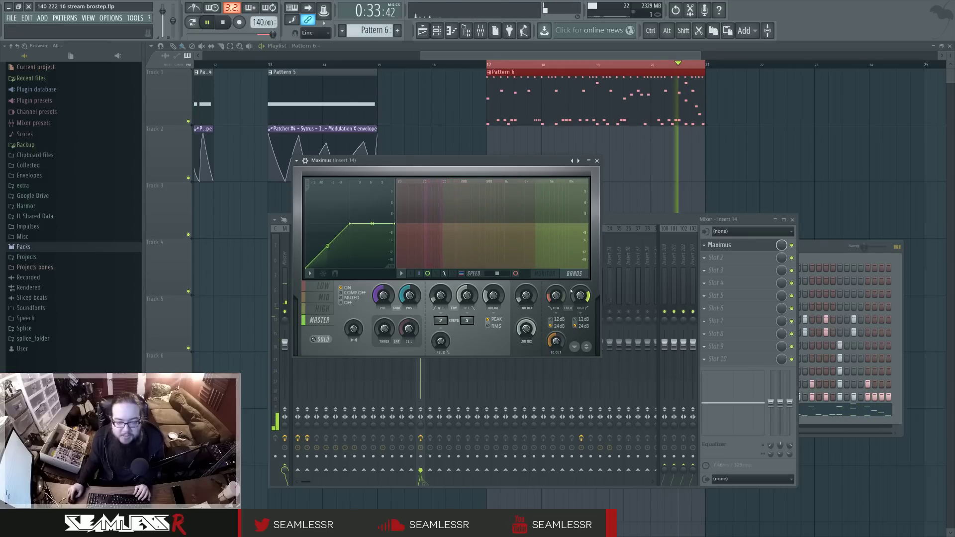
{"action": "key", "text": "space"}
{"action": "key", "text": "space"}
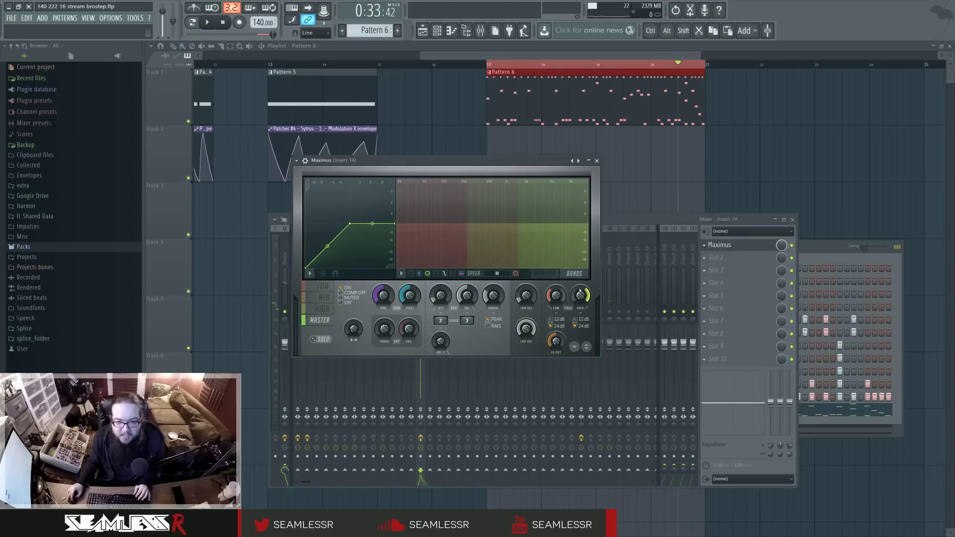
{"action": "key", "text": "space"}
{"action": "left_click_drag", "start_coordinate": [556, 295], "coordinate": [580, 291]}
{"action": "key", "text": "space"}
{"action": "key", "text": "space"}
{"action": "key", "text": "space"}
{"action": "key", "text": "space"}
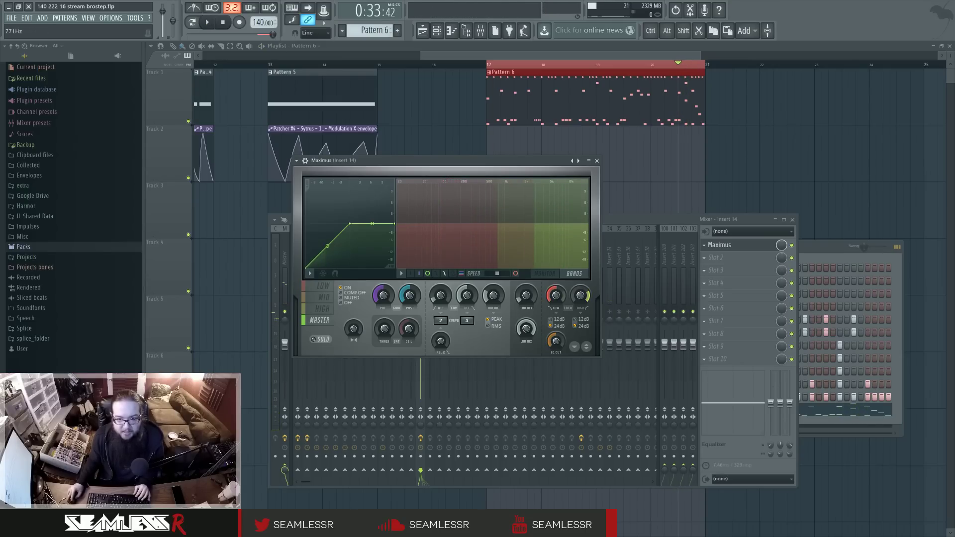
{"action": "key", "text": "space"}
Raise the compression curves of Maximus's low, mid and high bands to boost quieter signal, checking them during playback.
{"action": "left_click", "coordinate": [325, 287]}
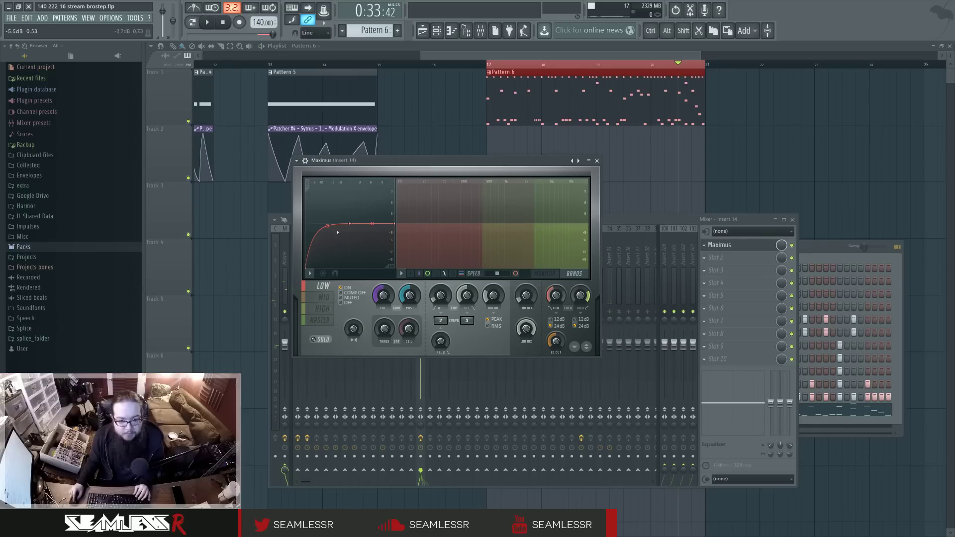
{"action": "key", "text": "space"}
{"action": "left_click", "coordinate": [324, 297]}
{"action": "mouse_move", "coordinate": [328, 246]}
{"action": "left_mouse_down"}
{"action": "mouse_move", "coordinate": [328, 225]}
{"action": "mouse_move", "coordinate": [338, 224]}
{"action": "left_mouse_up"}
{"action": "left_click", "coordinate": [322, 308]}
{"action": "key", "text": "space"}
{"action": "key", "text": "space"}
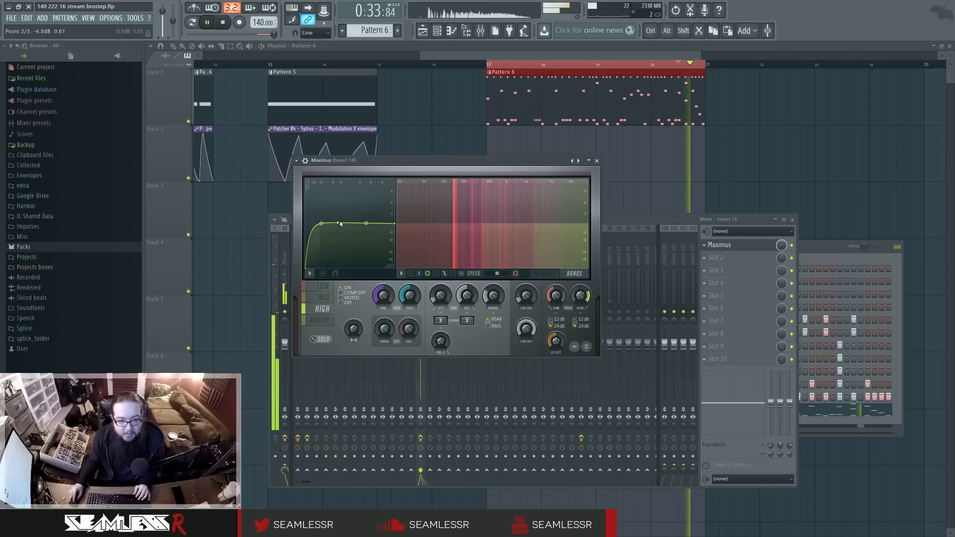
Check Maximus's master, high and mid bands one after another while playing the pattern.
{"action": "left_click", "coordinate": [320, 320]}
{"action": "key", "text": "space"}
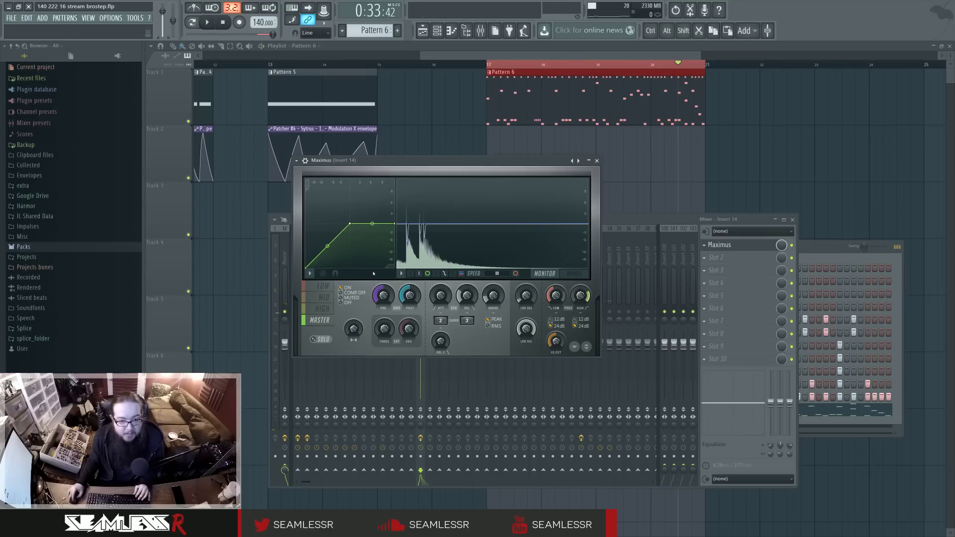
{"action": "key", "text": "space"}
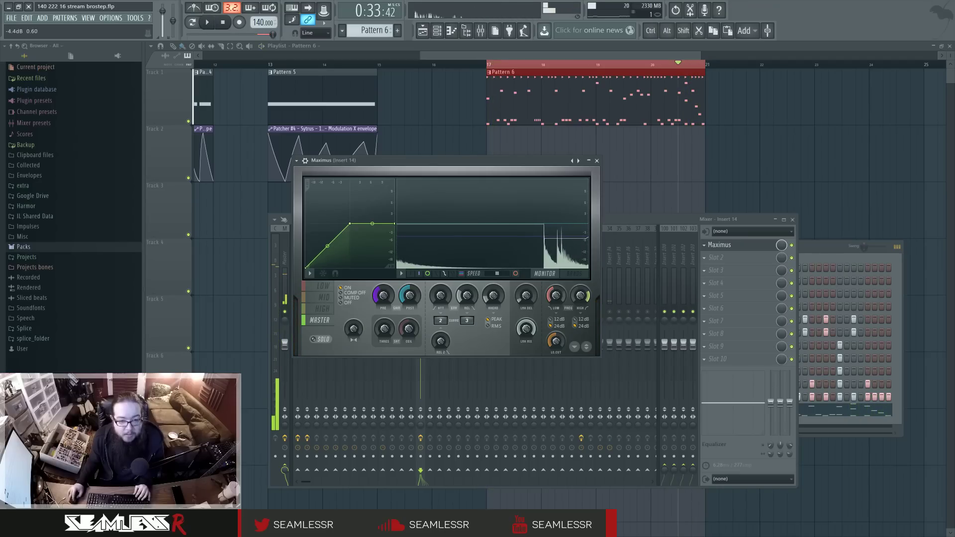
{"action": "left_click", "coordinate": [323, 308]}
{"action": "key", "text": "space"}
{"action": "key", "text": "space"}
{"action": "left_click", "coordinate": [325, 298]}
{"action": "key", "text": "space"}
{"action": "key", "text": "space"}
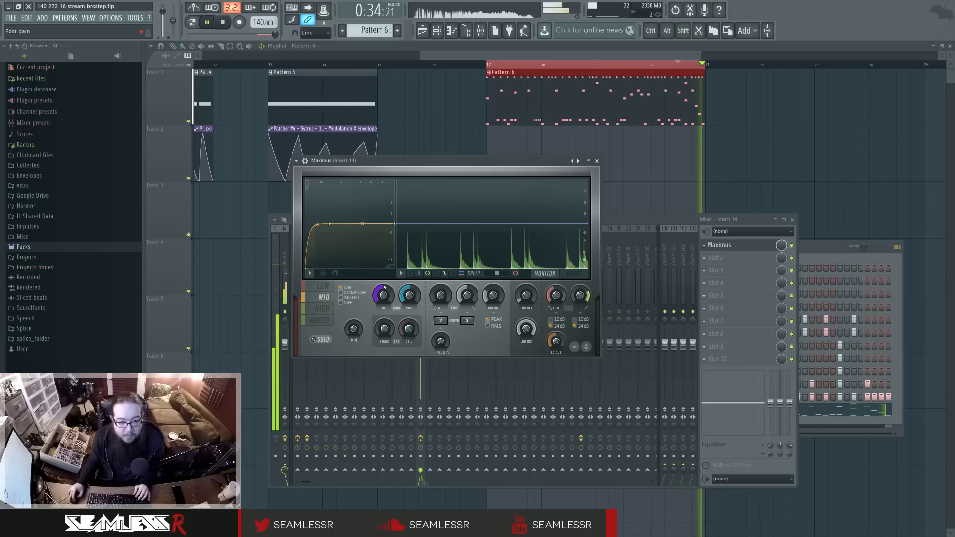
Adjust the LMH delay from Maximus's low band and the release of its mid band, auditioning each band.
{"action": "left_click", "coordinate": [324, 287]}
{"action": "key", "text": "space"}
{"action": "key", "text": "space"}
{"action": "left_click_drag", "start_coordinate": [526, 295], "coordinate": [526, 305]}
{"action": "left_click", "coordinate": [325, 297]}
{"action": "key", "text": "space"}
{"action": "key", "text": "space"}
{"action": "left_click_drag", "start_coordinate": [468, 298], "coordinate": [477, 298]}
Select Maximus's high band, audition the processed drums and close the Maximus window.
{"action": "left_click", "coordinate": [323, 309]}
{"action": "key", "text": "space"}
{"action": "key", "text": "space"}
{"action": "key", "text": "space"}
{"action": "key", "text": "space"}
{"action": "key", "text": "space"}
{"action": "left_click", "coordinate": [721, 245]}
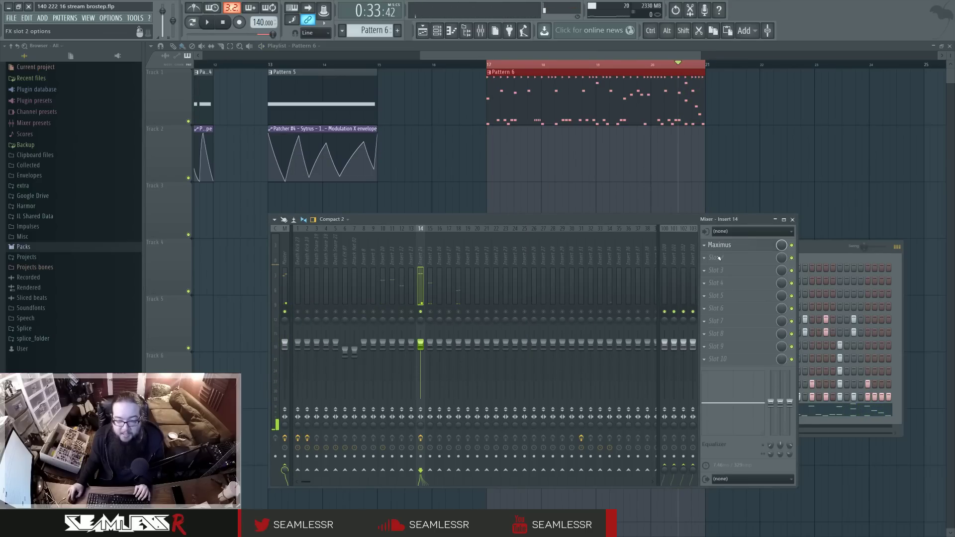
Show the channel rack, reopen Superior Drummer 2 and select and audition the first rack tom.
{"action": "left_click", "coordinate": [437, 31]}
{"action": "left_click", "coordinate": [416, 410]}
{"action": "left_click", "coordinate": [440, 358]}
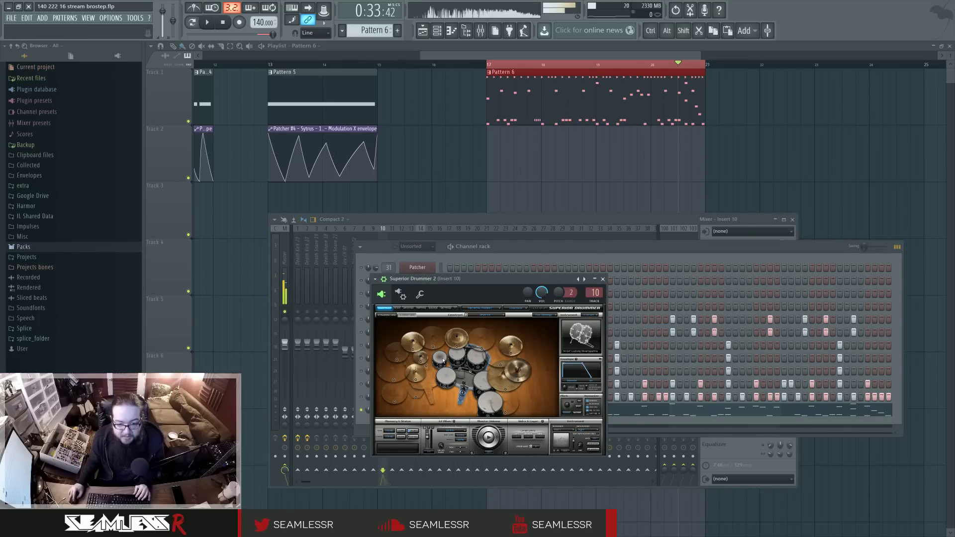
{"action": "left_click", "coordinate": [440, 358]}
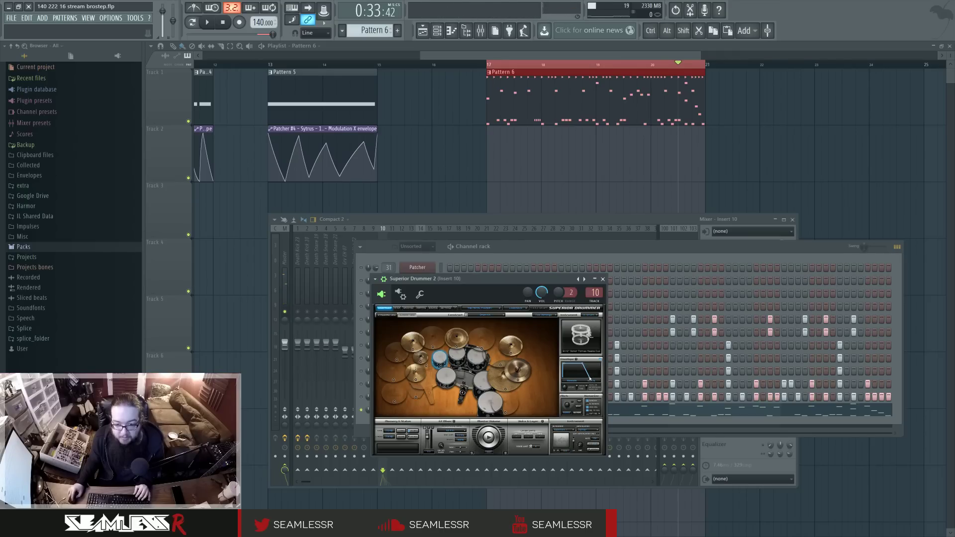
{"action": "left_click", "coordinate": [441, 360]}
Audition the second and third rack toms, shorten the third tom's envelope and select the floor tom.
{"action": "left_click", "coordinate": [456, 355]}
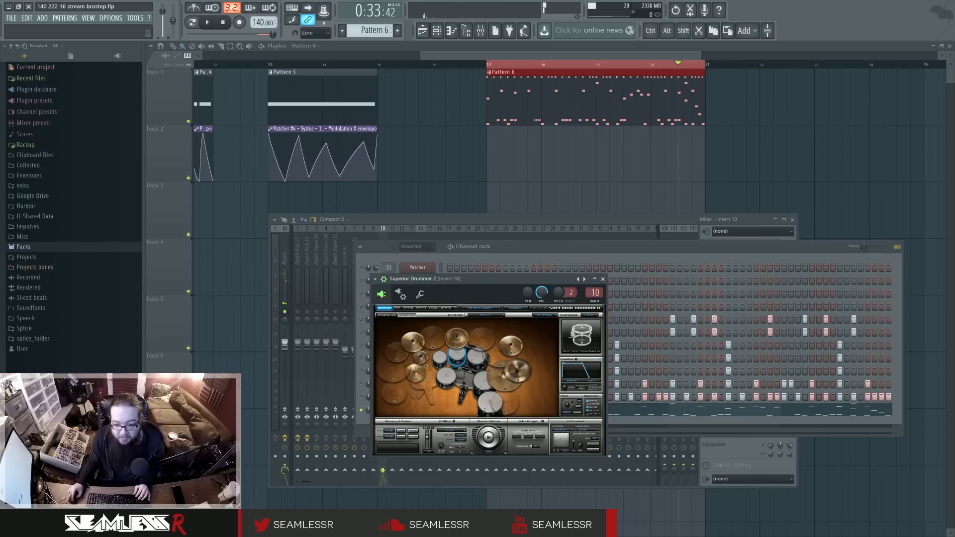
{"action": "left_click", "coordinate": [475, 358]}
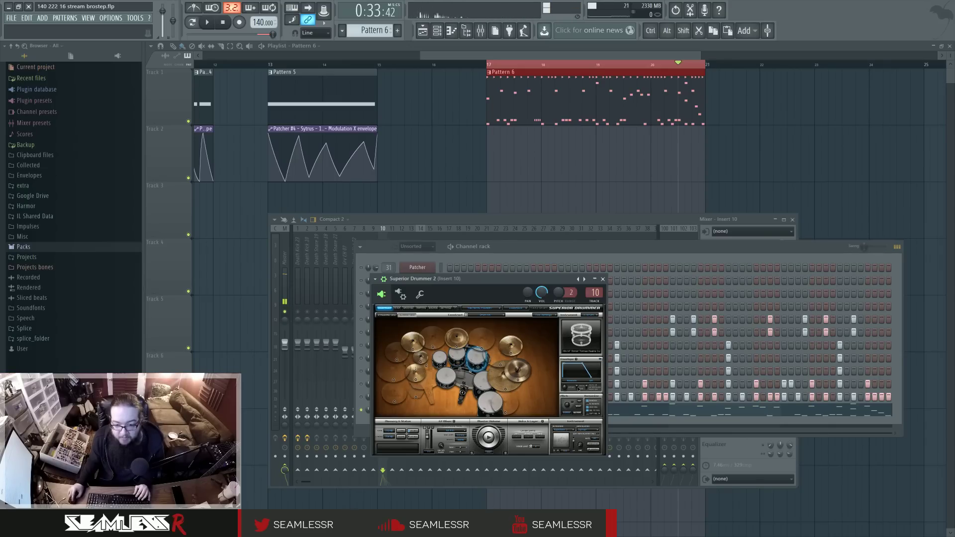
{"action": "left_click_drag", "start_coordinate": [592, 377], "coordinate": [589, 379]}
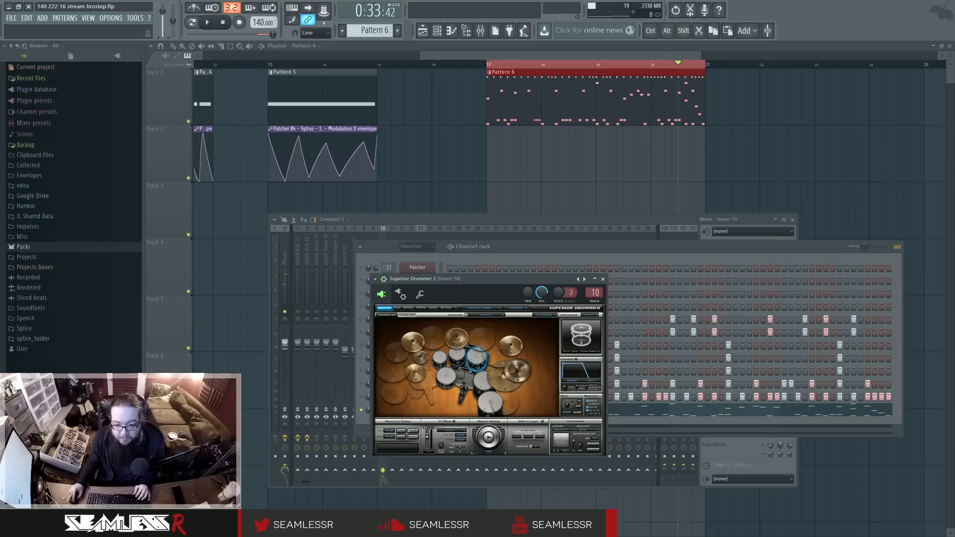
{"action": "left_click", "coordinate": [481, 382]}
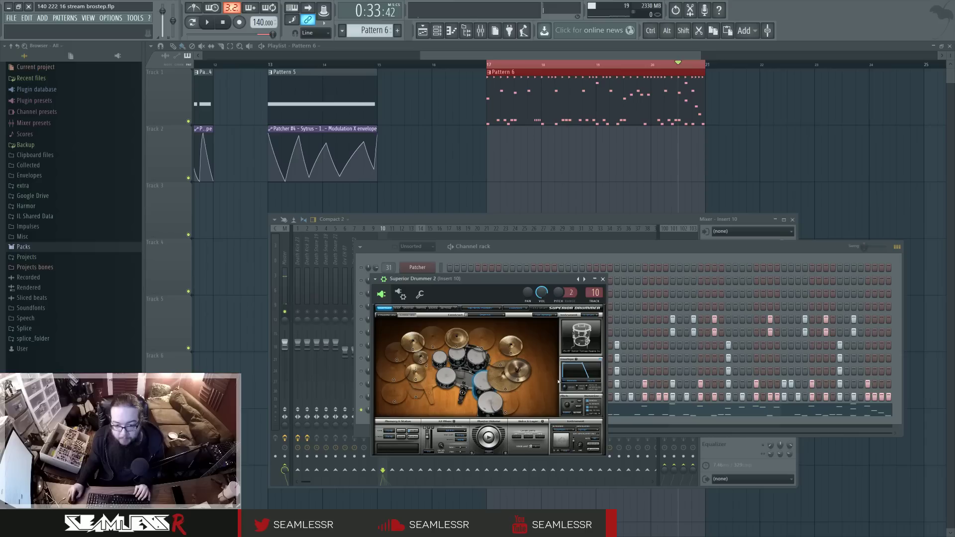
Audition the front floor drum in Superior Drummer 2, bring the mixer forward and play the pattern.
{"action": "left_click", "coordinate": [490, 402]}
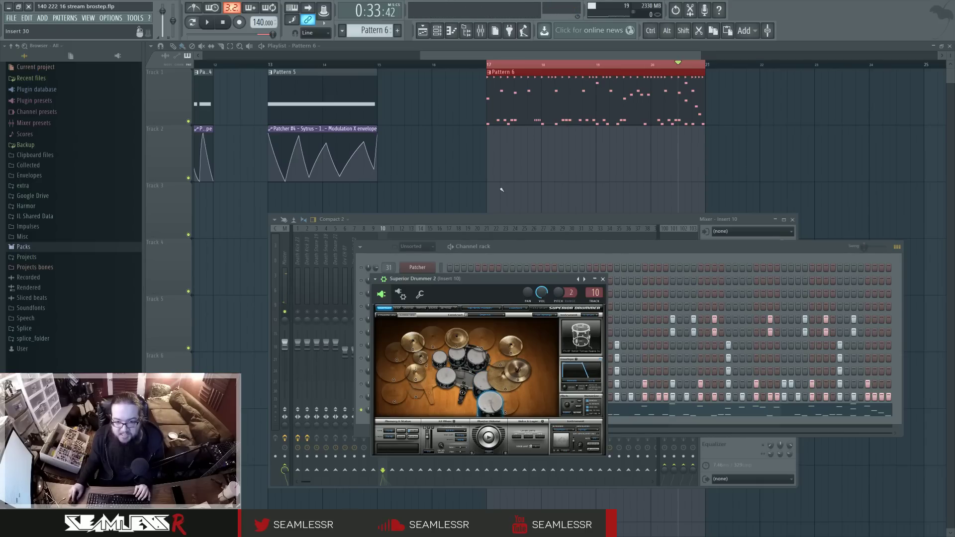
{"action": "left_click", "coordinate": [520, 220]}
{"action": "key", "text": "space"}
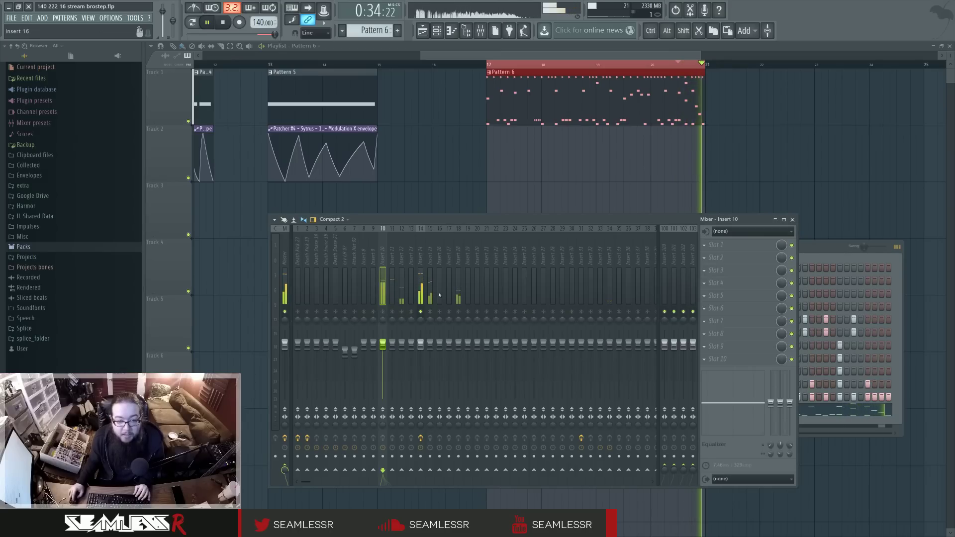
Select mixer insert 14 and bring up Maximus from its first effect slot.
{"action": "left_click", "coordinate": [421, 294]}
{"action": "key", "text": "space"}
{"action": "left_click", "coordinate": [736, 245]}
{"action": "key", "text": "space"}
{"action": "key", "text": "space"}
Add Fruity Parametric EQ 2 to insert 14's second slot, cut band 3 and boost band 7 while listening.
{"action": "left_click", "coordinate": [716, 257]}
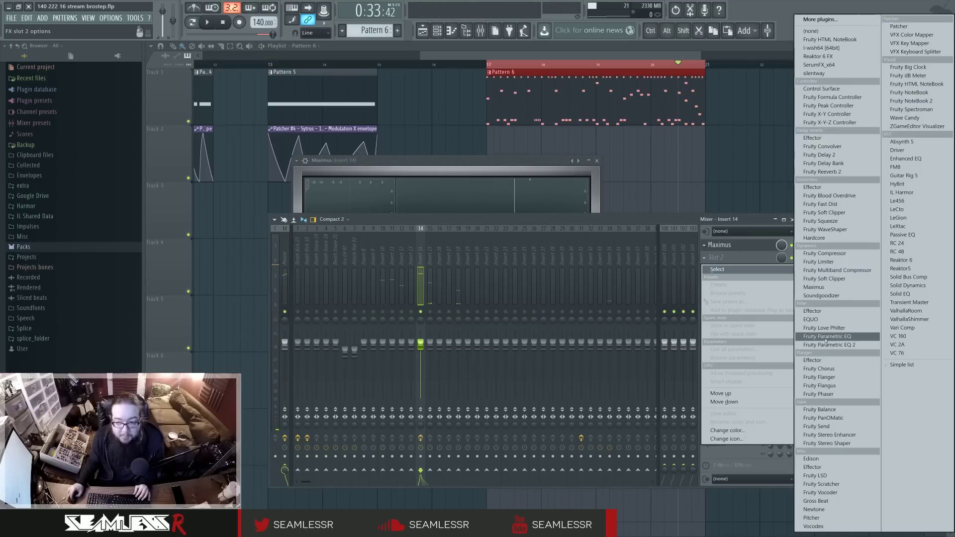
{"action": "left_click", "coordinate": [828, 344]}
{"action": "key", "text": "space"}
{"action": "left_click_drag", "start_coordinate": [317, 227], "coordinate": [336, 249]}
{"action": "left_click_drag", "start_coordinate": [404, 226], "coordinate": [407, 198]}
{"action": "key", "text": "space"}
{"action": "key", "text": "space"}
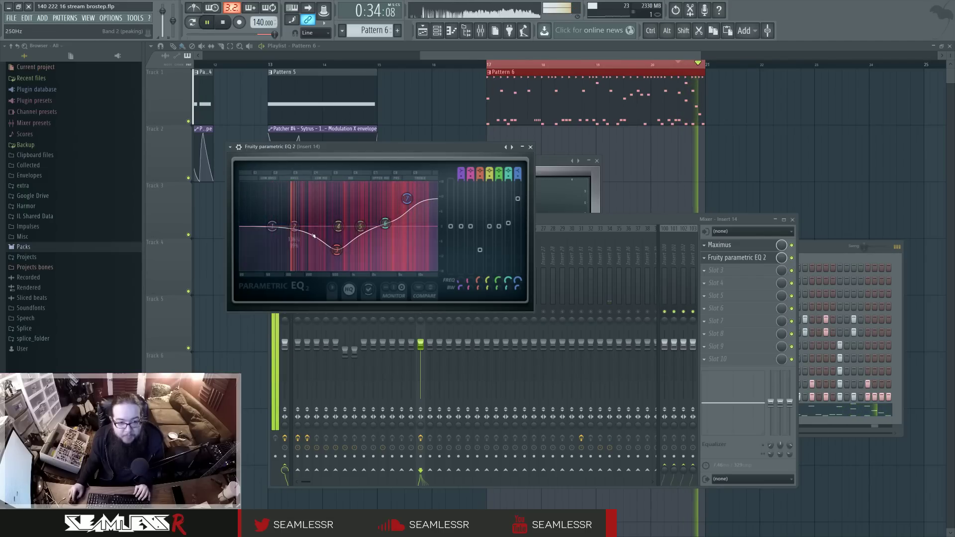
Unsolo mixer insert 14 and the Superior Drummer 2 channel, and play the full drum pattern with the mixer in view.
{"action": "left_click", "coordinate": [433, 314]}
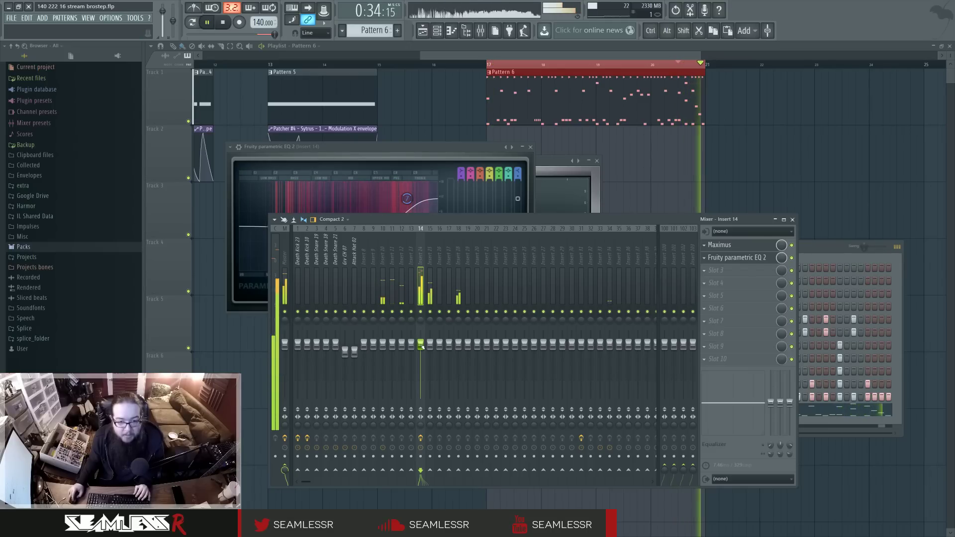
{"action": "key", "text": "space"}
{"action": "key", "text": "F6"}
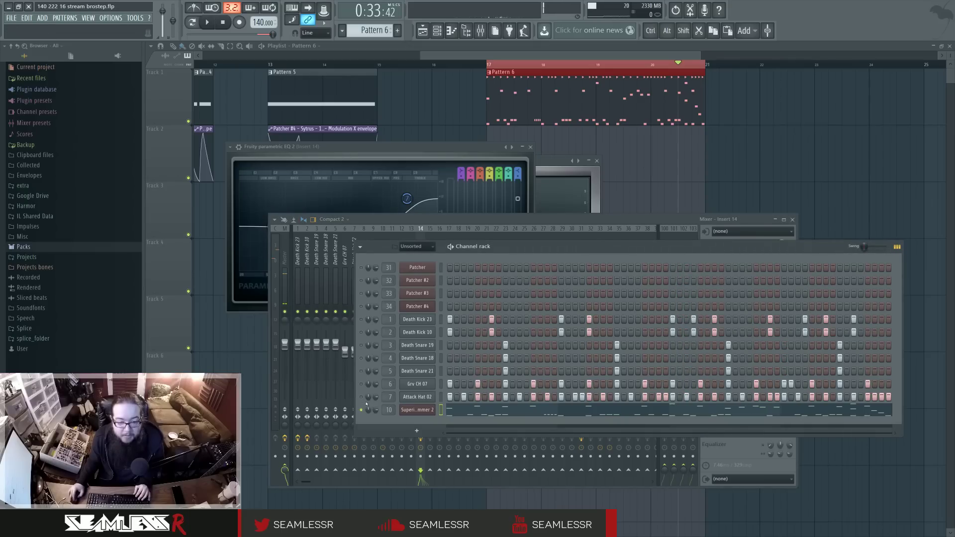
{"action": "right_click", "coordinate": [361, 397]}
{"action": "left_click", "coordinate": [371, 401]}
{"action": "right_click", "coordinate": [361, 397]}
{"action": "left_click", "coordinate": [371, 402]}
{"action": "key", "text": "space"}
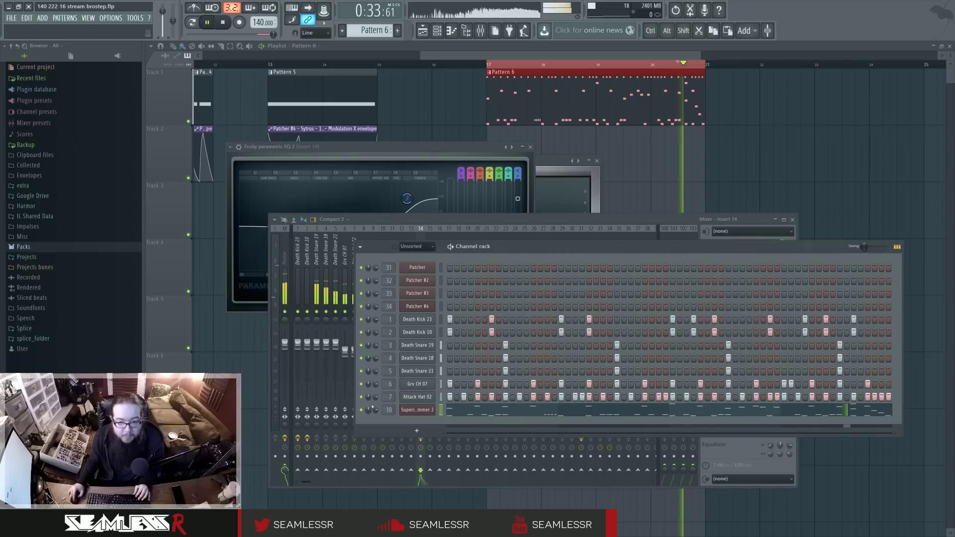
{"action": "left_click", "coordinate": [511, 217]}
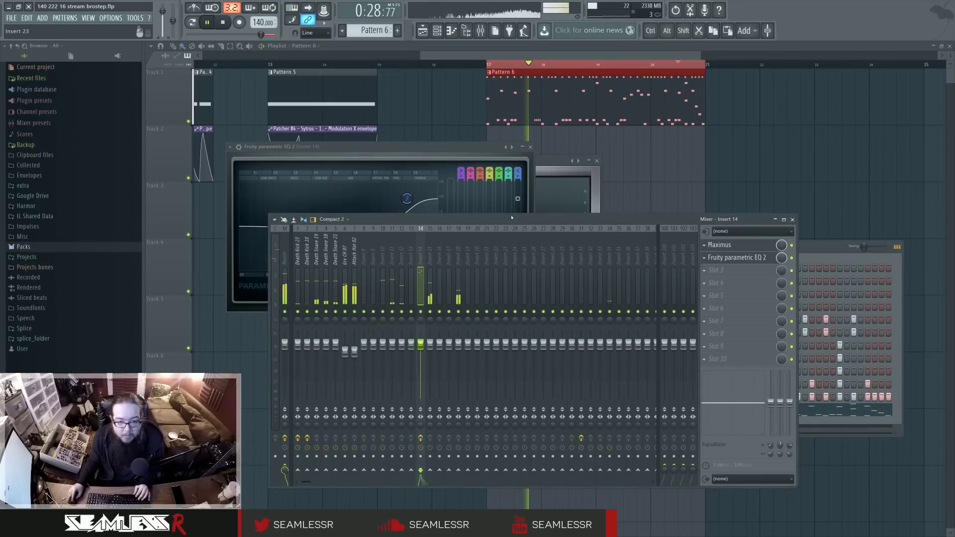
{"action": "left_click_drag", "start_coordinate": [478, 221], "coordinate": [480, 237]}
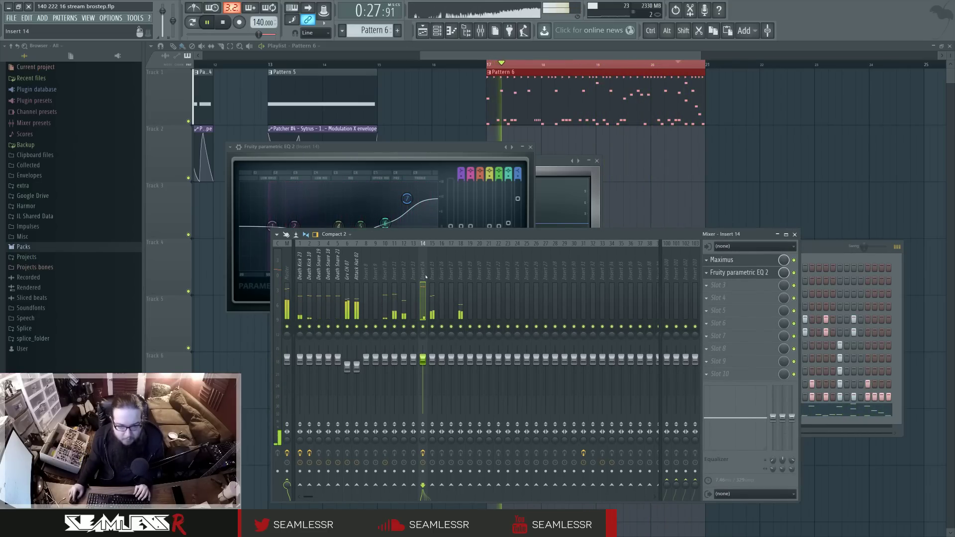
Open Pattern 6 in the piano roll and switch to the Superior Drummer 2 notes.
{"action": "left_click", "coordinate": [658, 115]}
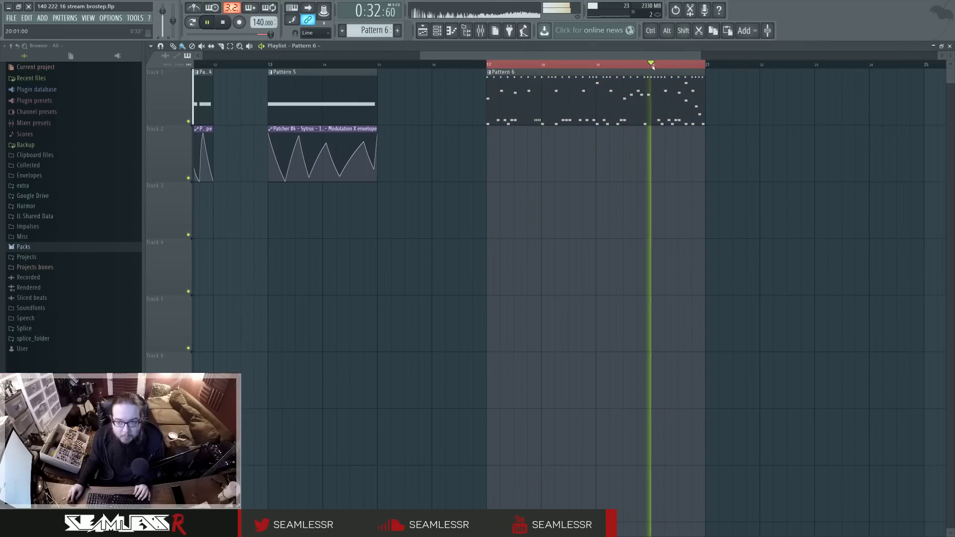
{"action": "double_click", "coordinate": [659, 116]}
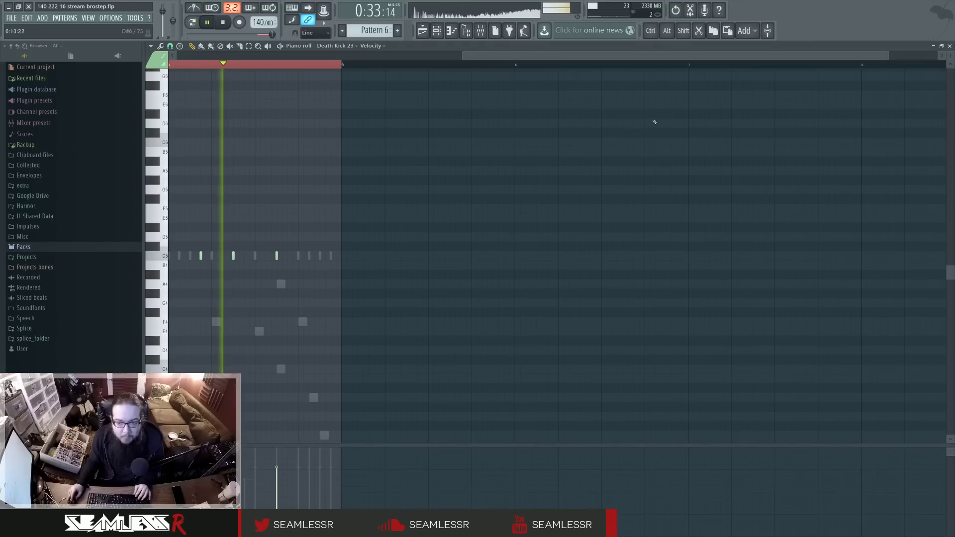
{"action": "right_click", "coordinate": [303, 322]}
{"action": "right_click", "coordinate": [303, 322]}
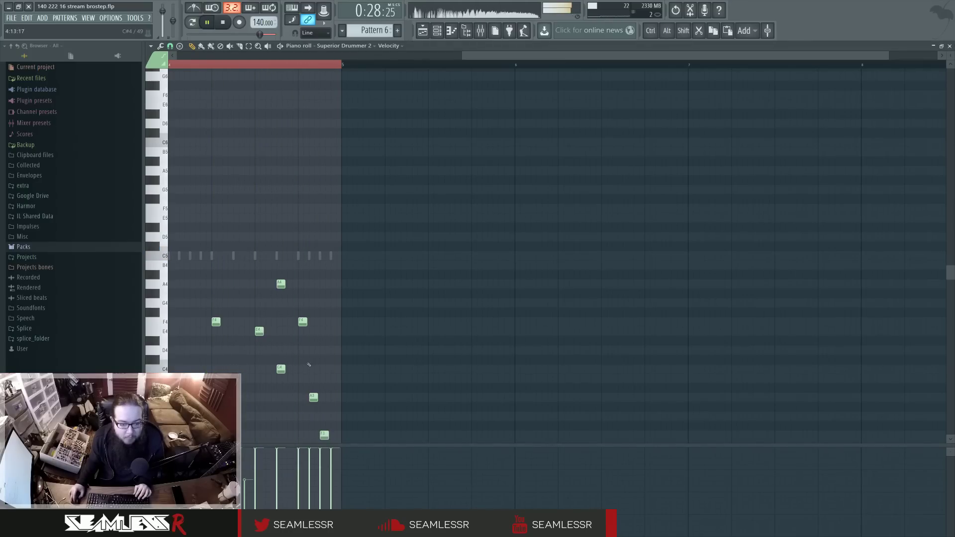
Rework the fill ending bar 4 by replacing the long F3 note with short notes on B3, G3 and F3.
{"action": "scroll", "coordinate": [304, 362], "scroll_direction": "down", "scroll_amount": 3}
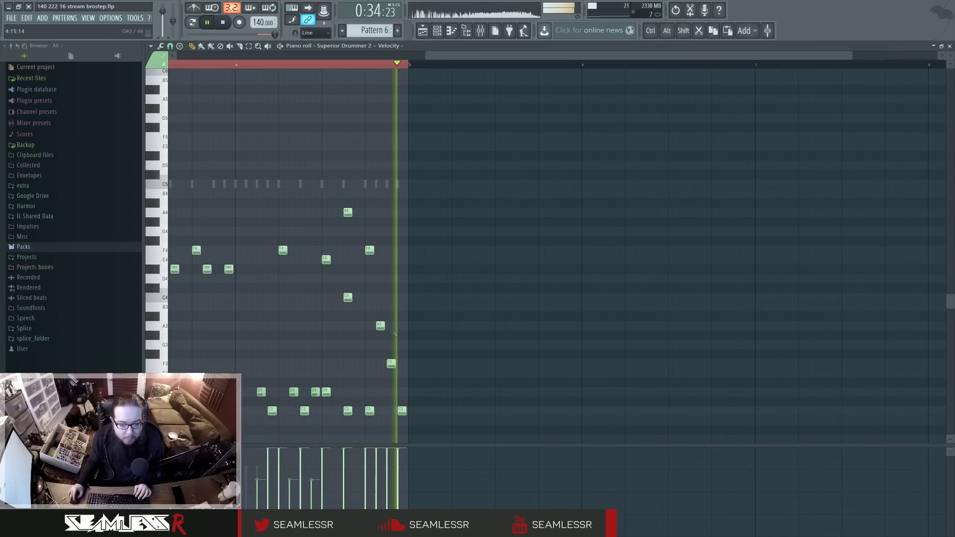
{"action": "left_click", "coordinate": [369, 307]}
{"action": "left_click", "coordinate": [399, 344]}
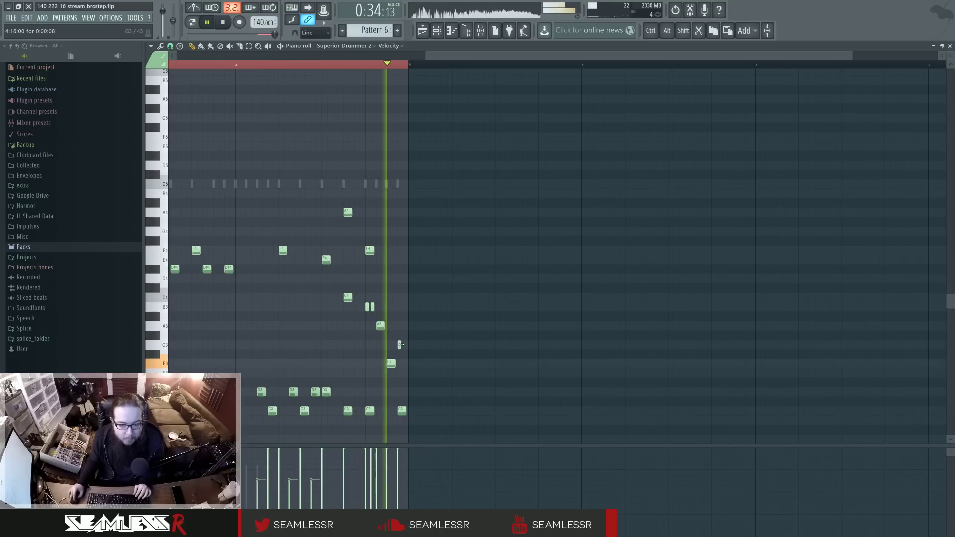
{"action": "right_click", "coordinate": [399, 345]}
{"action": "right_click", "coordinate": [391, 363]}
{"action": "left_click", "coordinate": [389, 344]}
{"action": "left_click", "coordinate": [399, 363]}
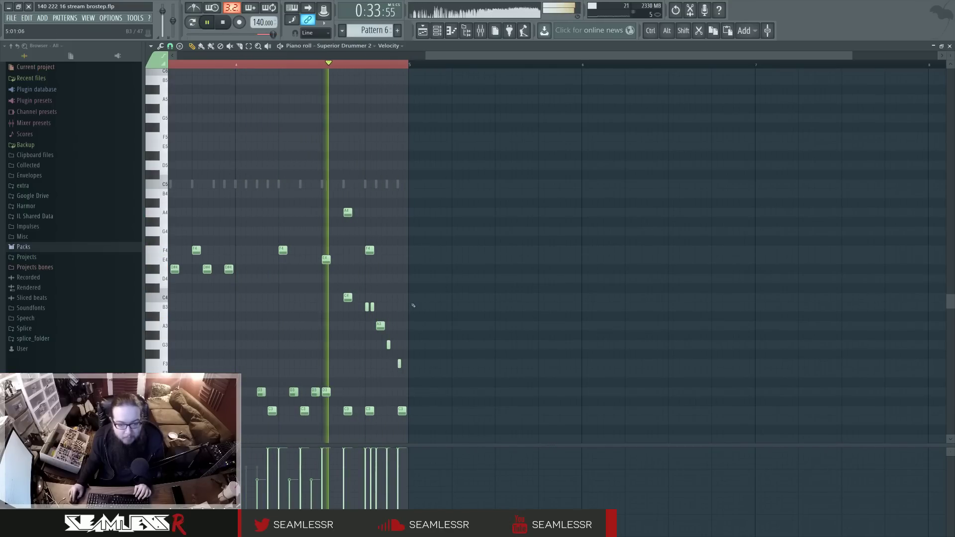
{"action": "left_click_drag", "start_coordinate": [413, 305], "coordinate": [492, 299]}
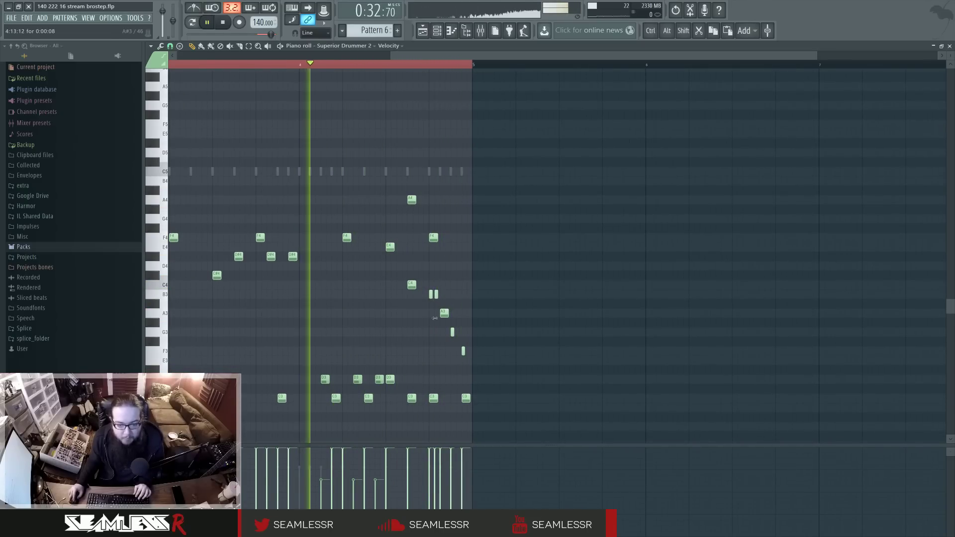
{"action": "left_click_drag", "start_coordinate": [437, 294], "coordinate": [436, 351]}
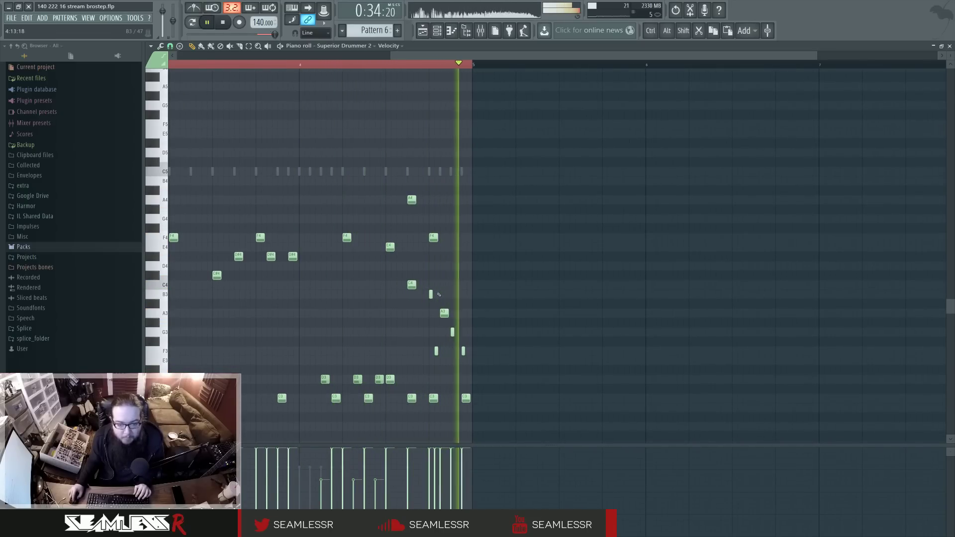
Return to the playlist and bring up the channel rack and the mixer over it.
{"action": "left_click", "coordinate": [422, 31]}
{"action": "left_click_drag", "start_coordinate": [467, 198], "coordinate": [424, 189]}
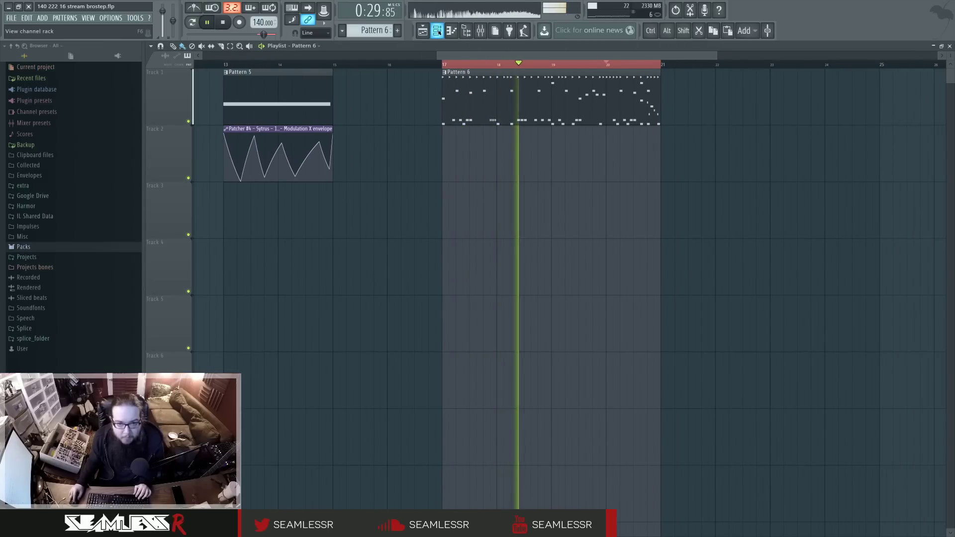
{"action": "left_click", "coordinate": [437, 31]}
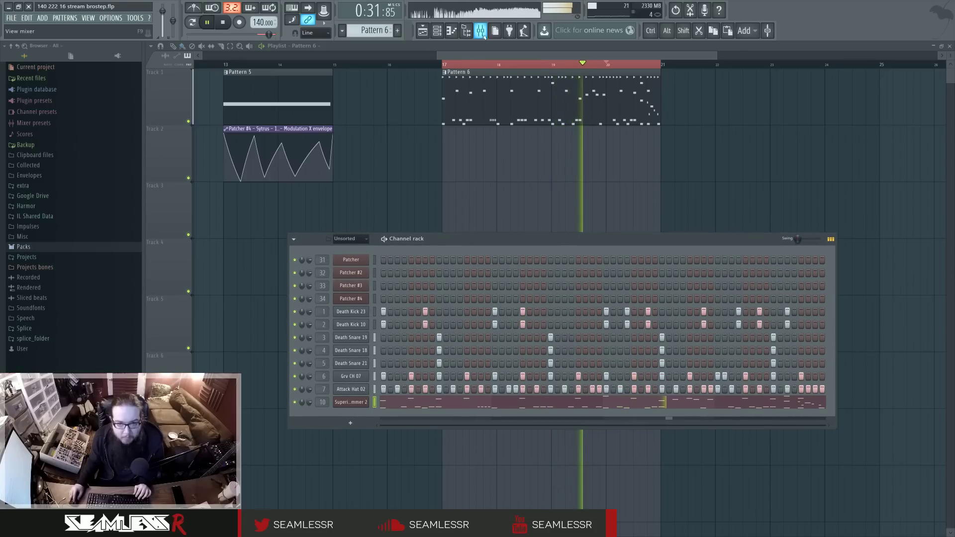
{"action": "left_click", "coordinate": [481, 35]}
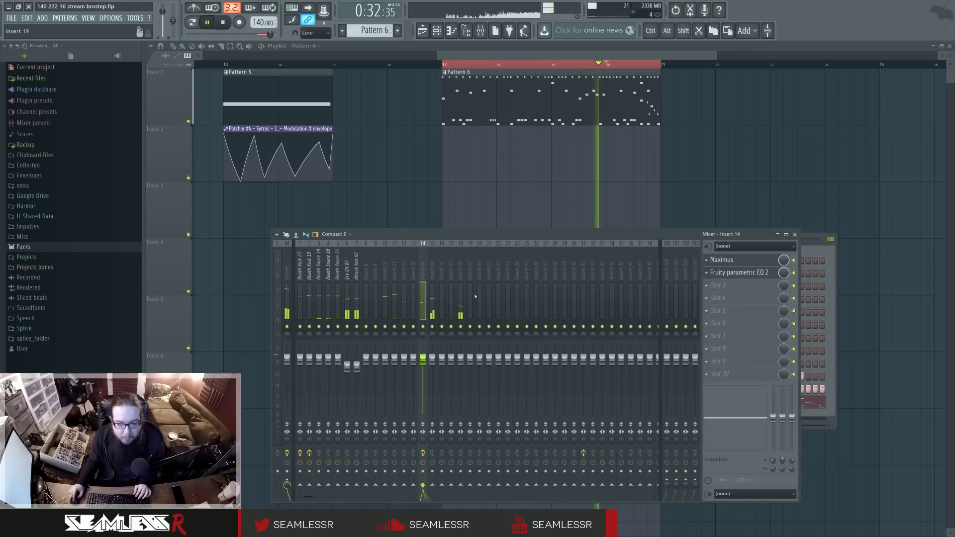
{"action": "left_click", "coordinate": [437, 32]}
{"action": "left_click", "coordinate": [437, 32]}
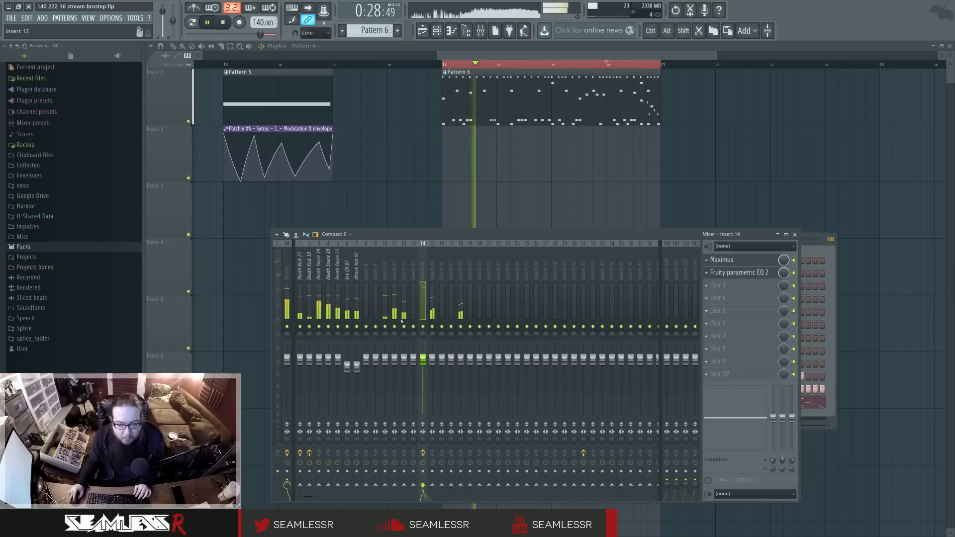
Add Fruity Parametric EQ 2 to mixer insert 11, cutting bands 1 and 4 and boosting band 7.
{"action": "left_click", "coordinate": [395, 285]}
{"action": "left_click", "coordinate": [736, 259]}
{"action": "left_click", "coordinate": [837, 346]}
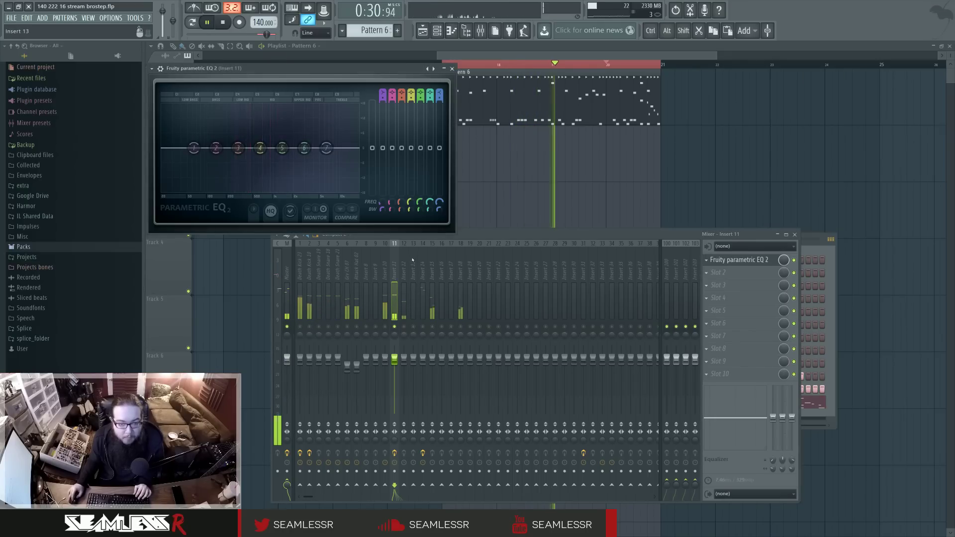
{"action": "left_click_drag", "start_coordinate": [260, 147], "coordinate": [269, 162]}
{"action": "left_click_drag", "start_coordinate": [326, 148], "coordinate": [267, 159]}
{"action": "left_click_drag", "start_coordinate": [194, 148], "coordinate": [196, 164]}
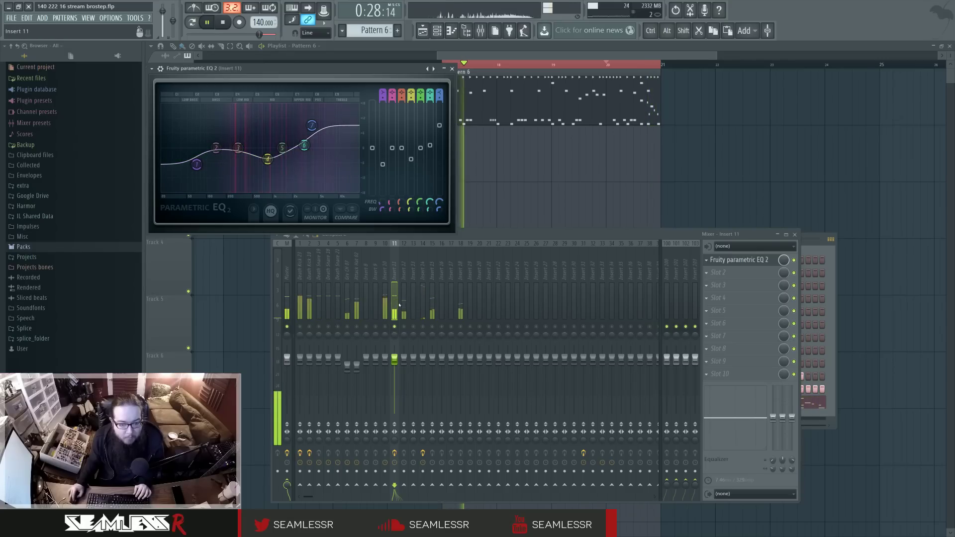
Lower insert 12's fader and add Fruity Parametric EQ 2 to insert 10, with band 1 cut and bands 6 and 7 boosted.
{"action": "left_click", "coordinate": [403, 306]}
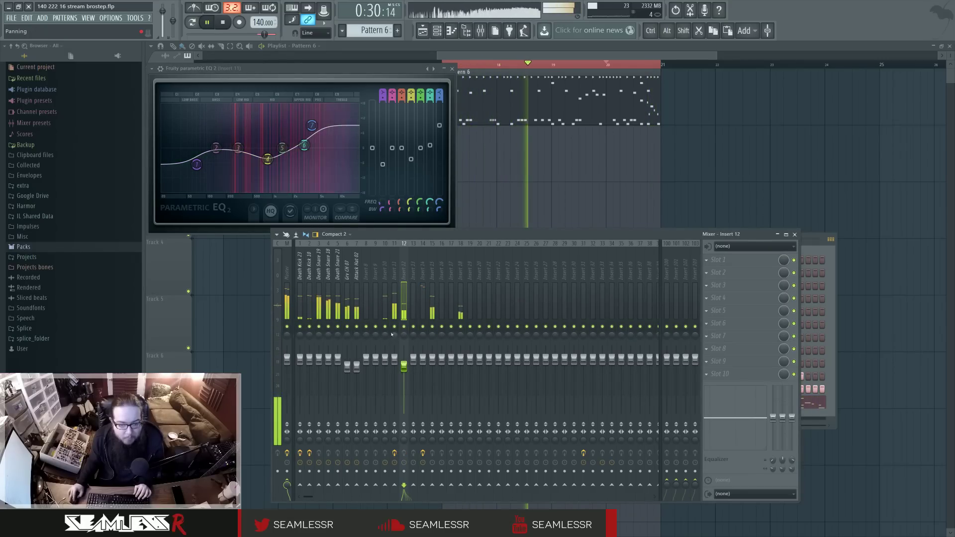
{"action": "left_click", "coordinate": [384, 318]}
{"action": "left_click", "coordinate": [716, 260]}
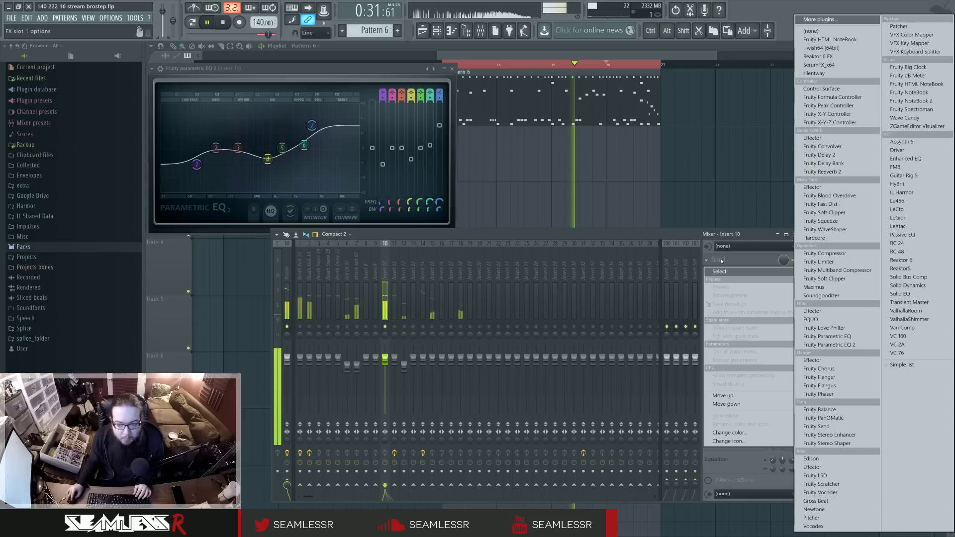
{"action": "left_click", "coordinate": [828, 344]}
{"action": "left_click_drag", "start_coordinate": [389, 215], "coordinate": [390, 196]}
{"action": "left_click_drag", "start_coordinate": [258, 214], "coordinate": [287, 255]}
{"action": "left_click_drag", "start_coordinate": [349, 216], "coordinate": [391, 199]}
{"action": "left_click_drag", "start_coordinate": [371, 215], "coordinate": [364, 211]}
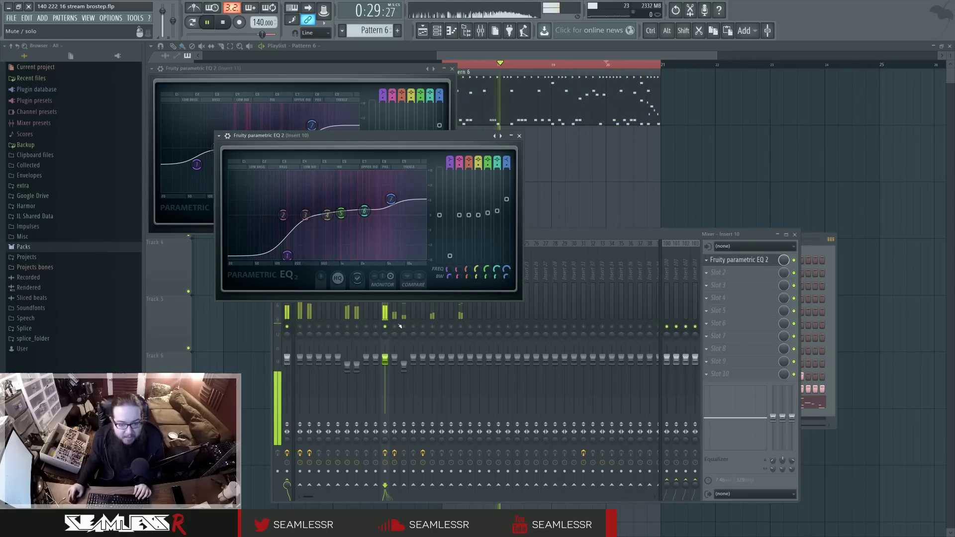
Solo mixer insert 15 to audition it, stop playback and open the Superior Drummer 2 window from the channel rack.
{"action": "left_click", "coordinate": [400, 325]}
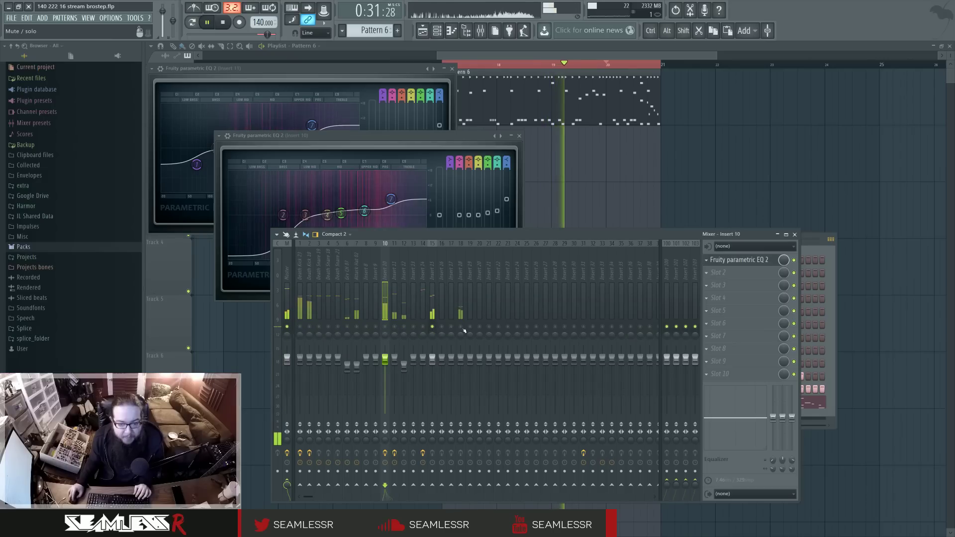
{"action": "key", "text": "space"}
{"action": "left_click", "coordinate": [437, 30]}
{"action": "left_click", "coordinate": [362, 404]}
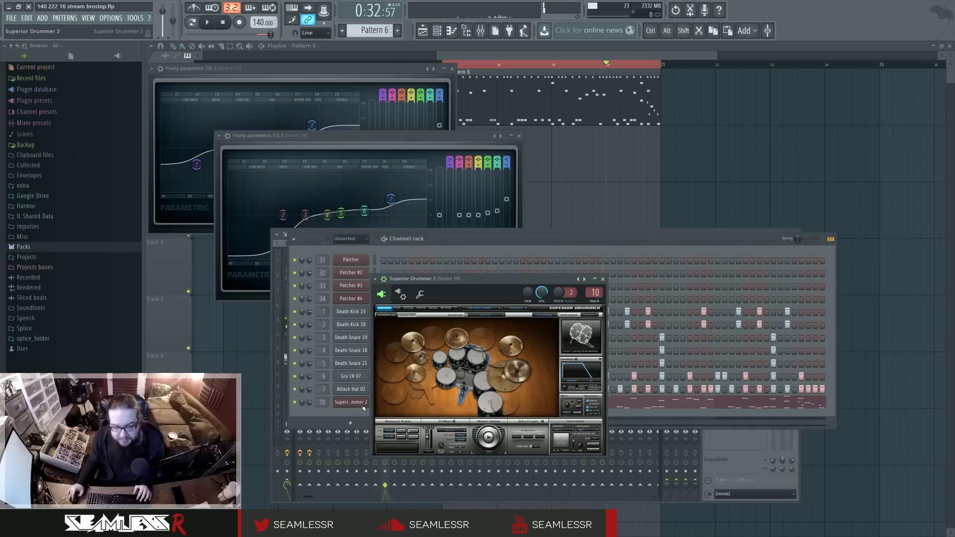
{"action": "left_click_drag", "start_coordinate": [490, 280], "coordinate": [524, 261]}
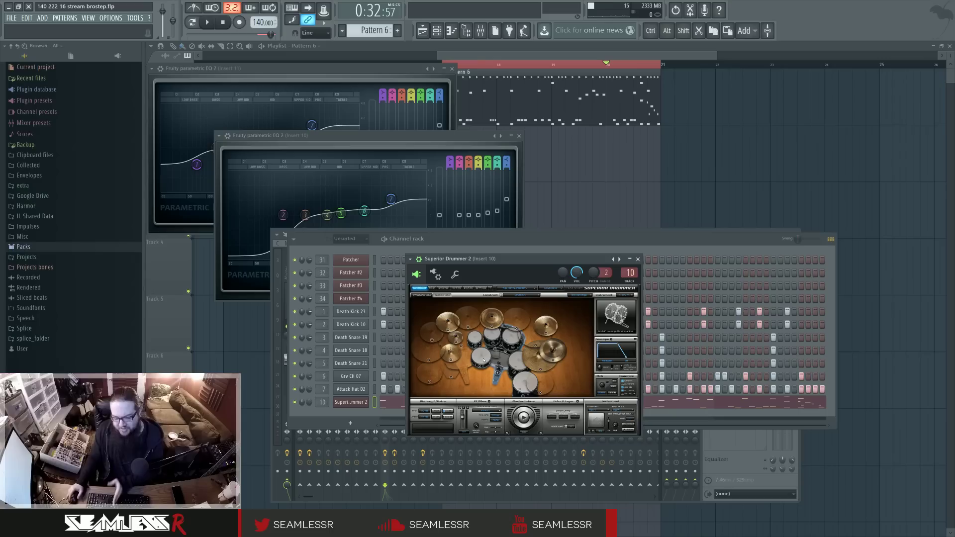
Show Superior Drummer 2's internal mixer, look across its channels and examine one channel's bleed controls.
{"action": "left_click", "coordinate": [432, 289]}
{"action": "mouse_move", "coordinate": [466, 398]}
{"action": "left_mouse_down"}
{"action": "mouse_move", "coordinate": [517, 402]}
{"action": "mouse_move", "coordinate": [471, 405]}
{"action": "left_mouse_up"}
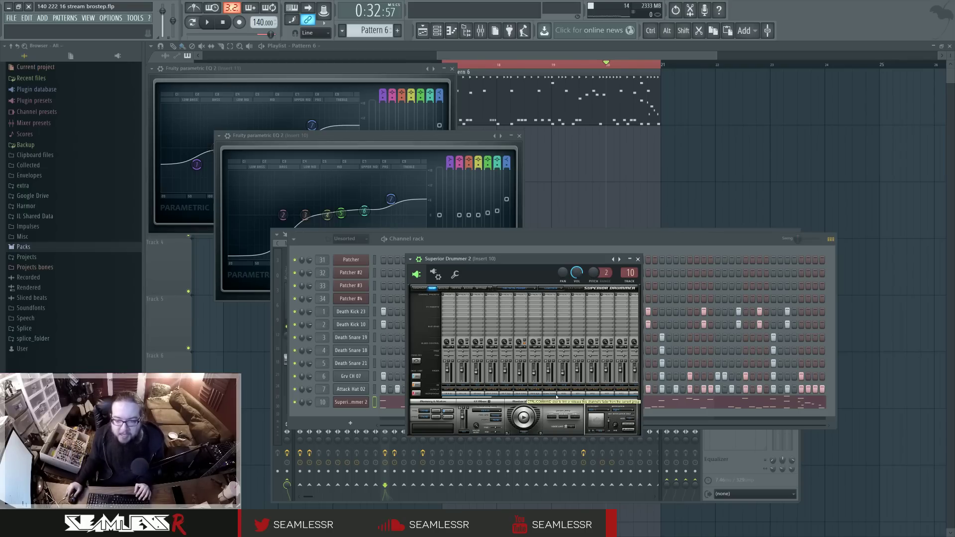
{"action": "left_click_drag", "start_coordinate": [479, 397], "coordinate": [556, 394]}
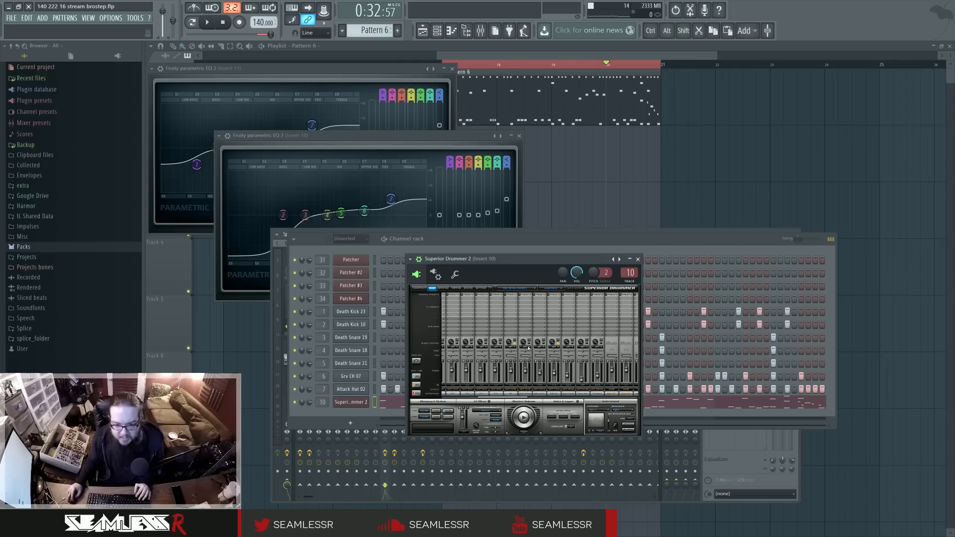
{"action": "left_click", "coordinate": [528, 349]}
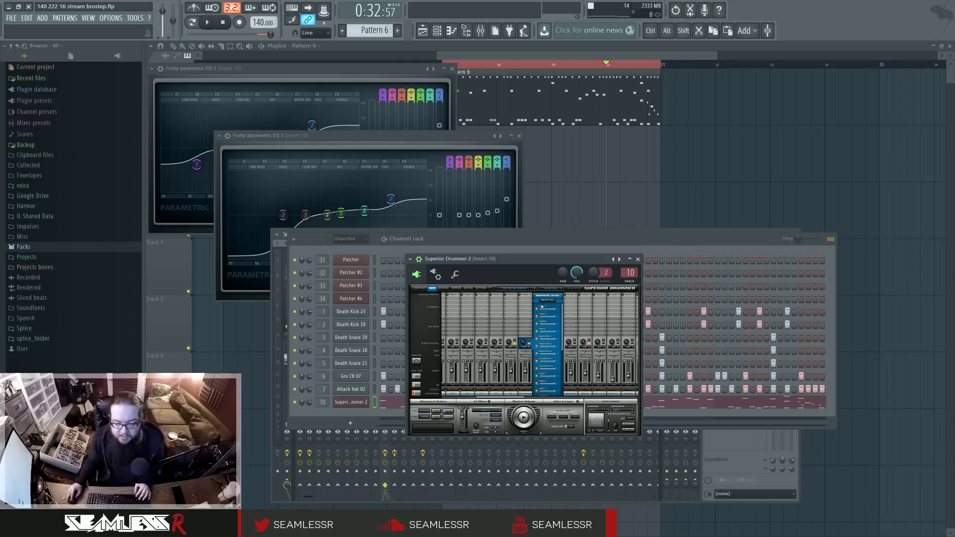
{"action": "left_click", "coordinate": [527, 349]}
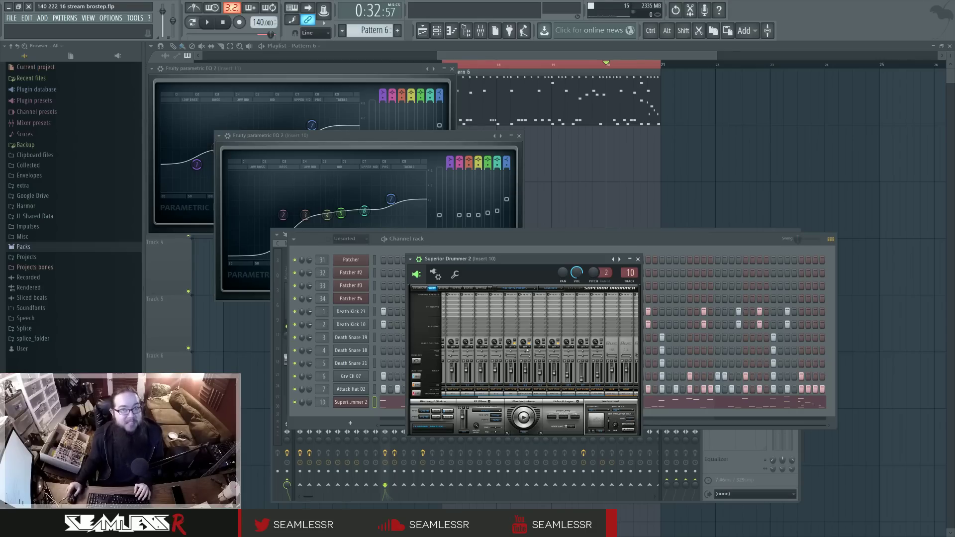
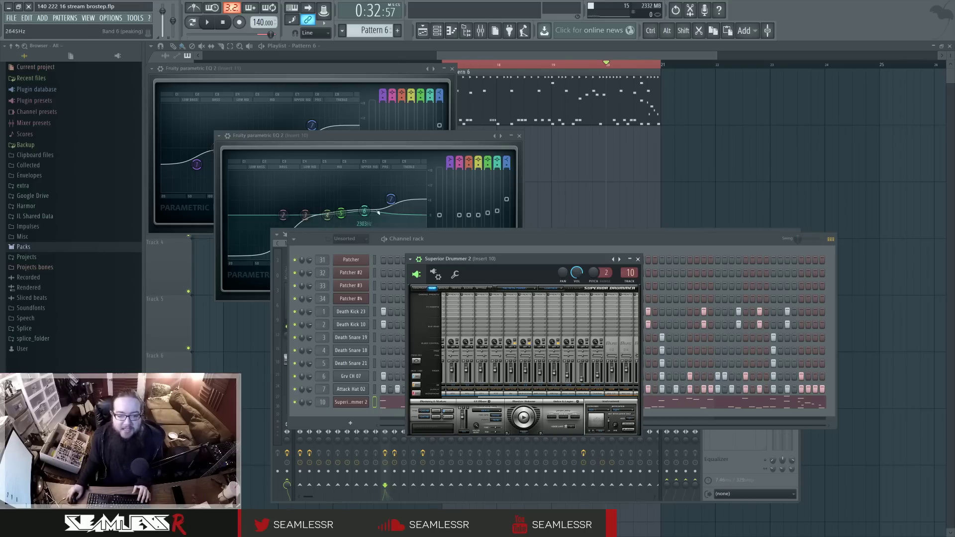
{"action": "left_click", "coordinate": [419, 259]}
{"action": "left_click_drag", "start_coordinate": [509, 262], "coordinate": [538, 263]}
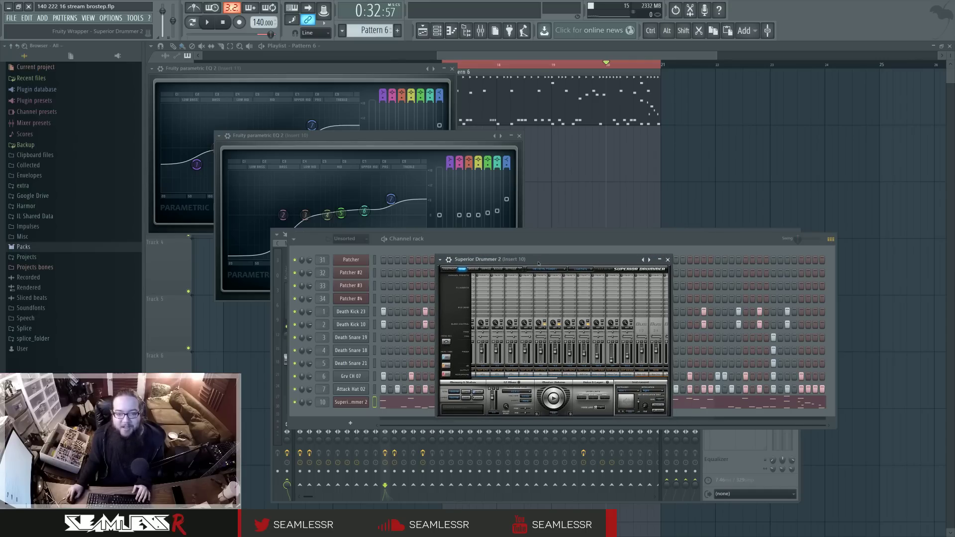
Clear the open plug-in, channel rack and mixer windows so only the playlist is shown.
{"action": "left_click_drag", "start_coordinate": [538, 262], "coordinate": [537, 262]}
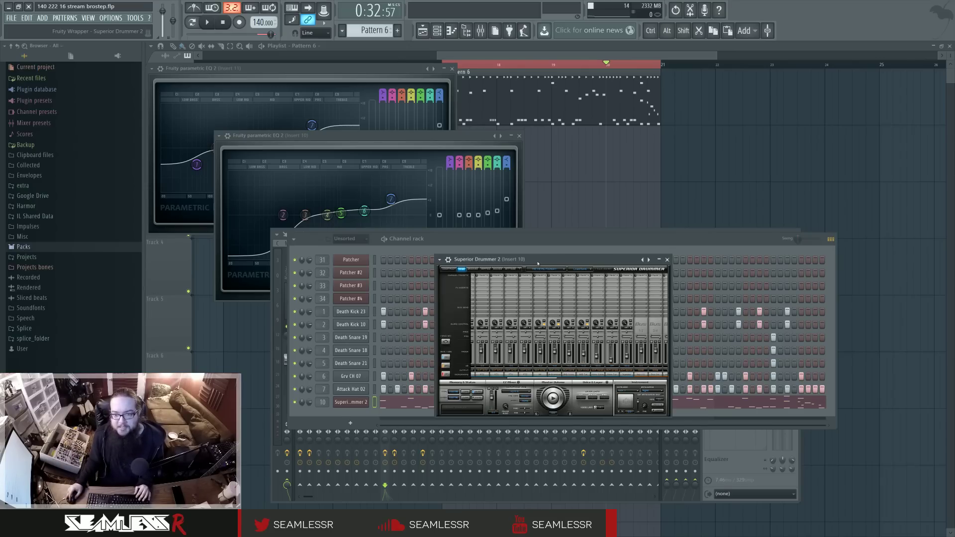
{"action": "left_click_drag", "start_coordinate": [538, 263], "coordinate": [550, 261]}
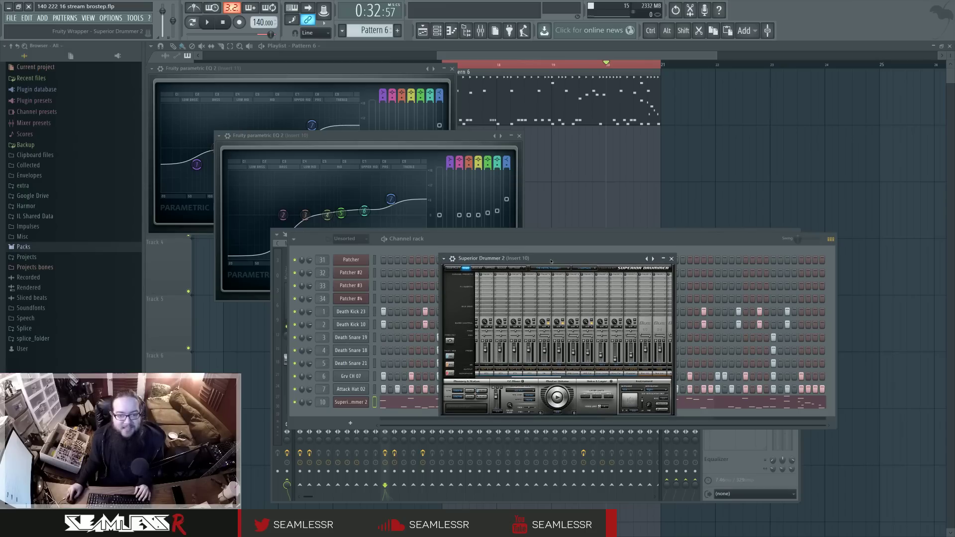
{"action": "key", "text": "F5"}
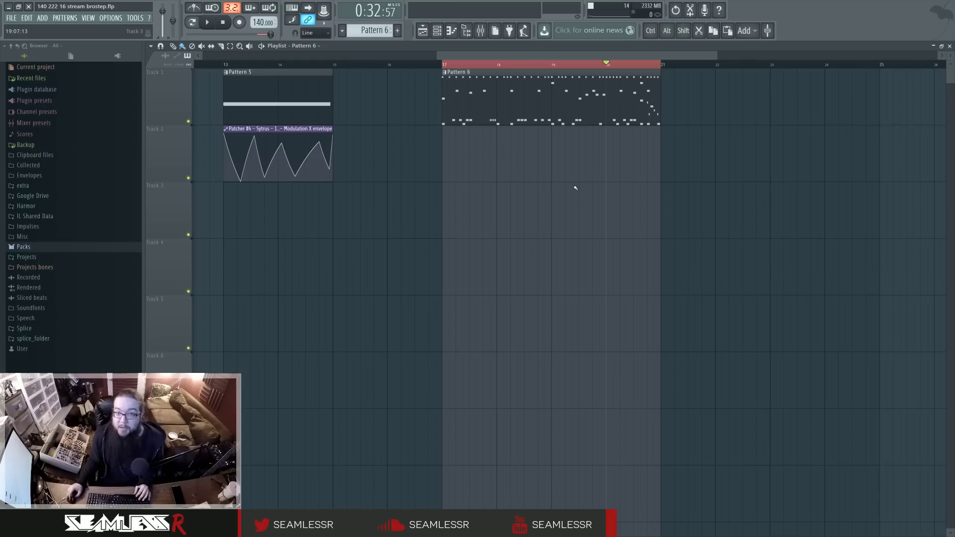
{"action": "key", "text": "F6"}
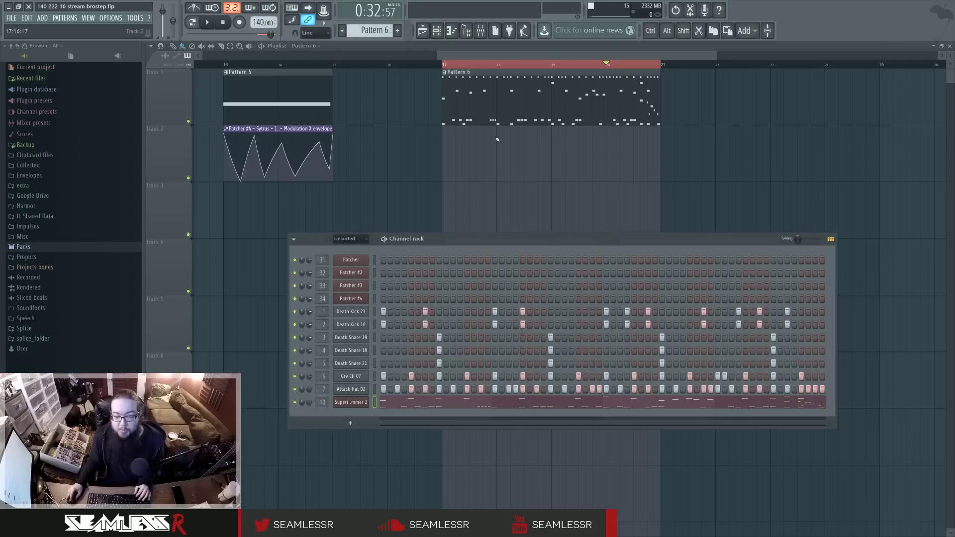
{"action": "key", "text": "F6"}
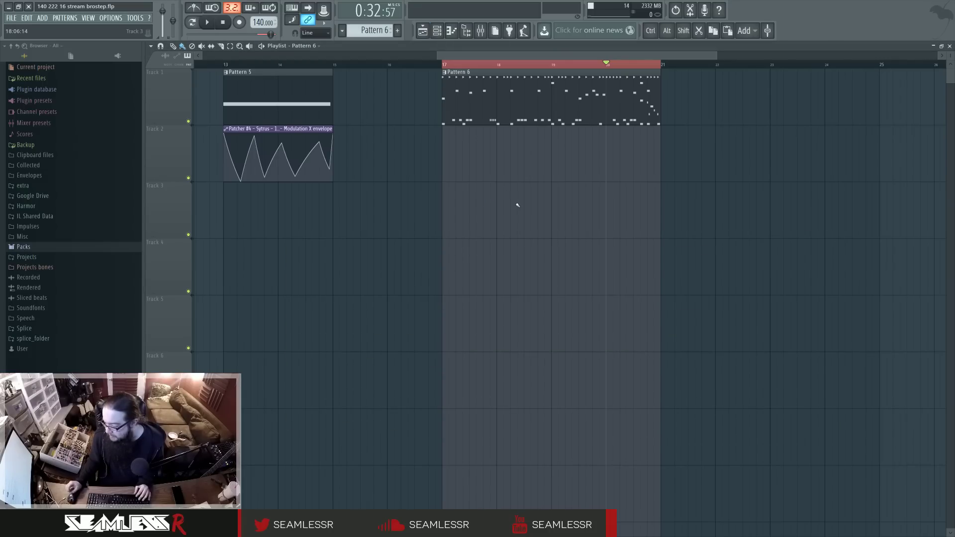
Play the pattern with the mixer shown, then reopen Superior Drummer 2 and adjust one channel's bleed settings in its internal mixer.
{"action": "key", "text": "space"}
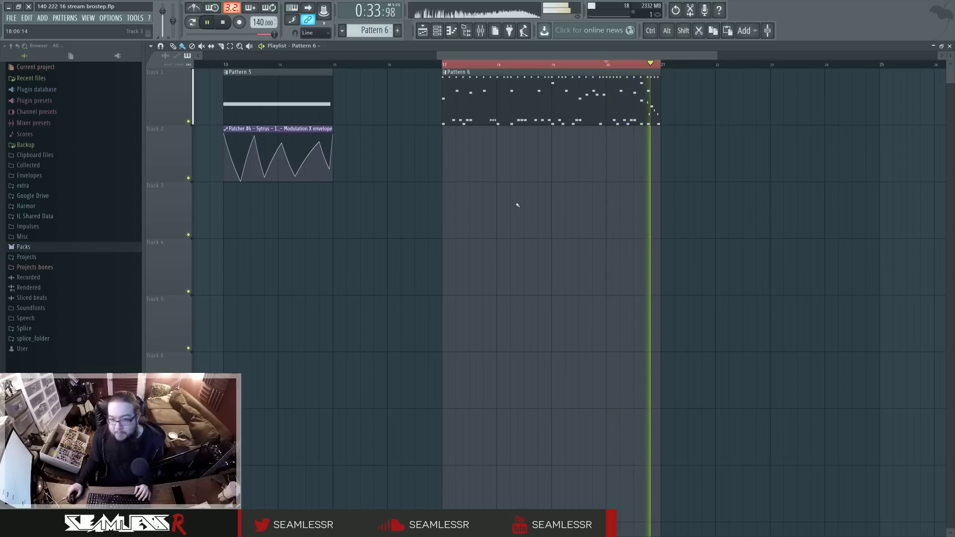
{"action": "key", "text": "F9"}
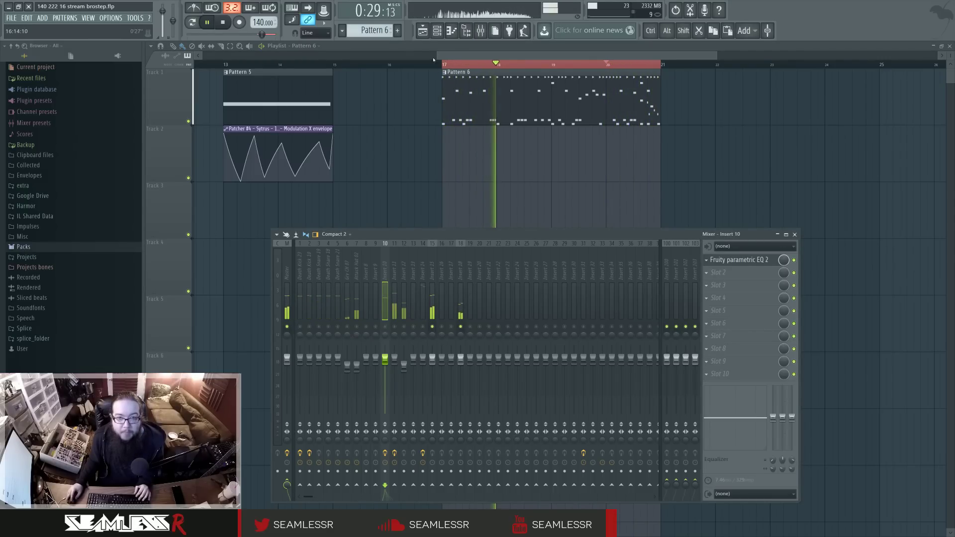
{"action": "key", "text": "F6"}
{"action": "key", "text": "space"}
{"action": "left_click", "coordinate": [351, 401]}
{"action": "left_click_drag", "start_coordinate": [519, 377], "coordinate": [555, 378]}
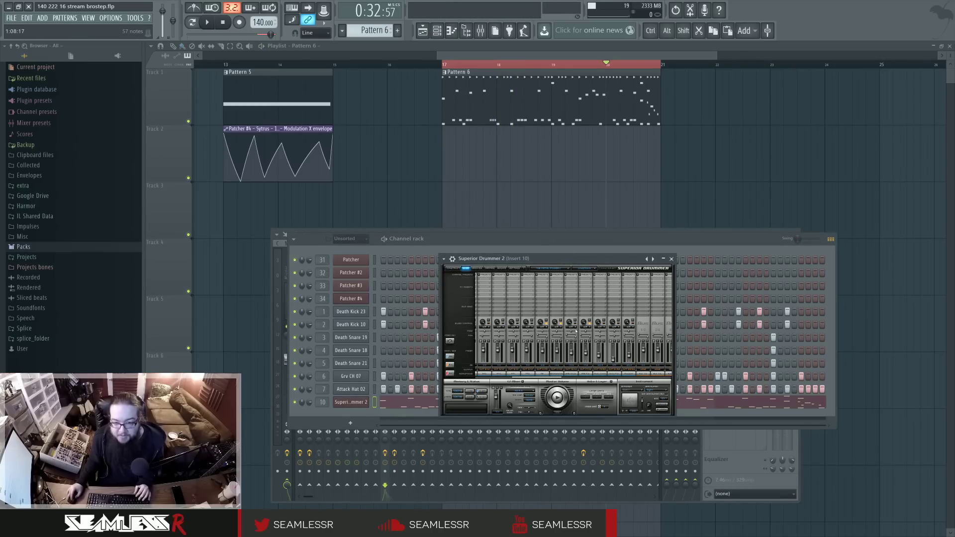
{"action": "left_click", "coordinate": [575, 326]}
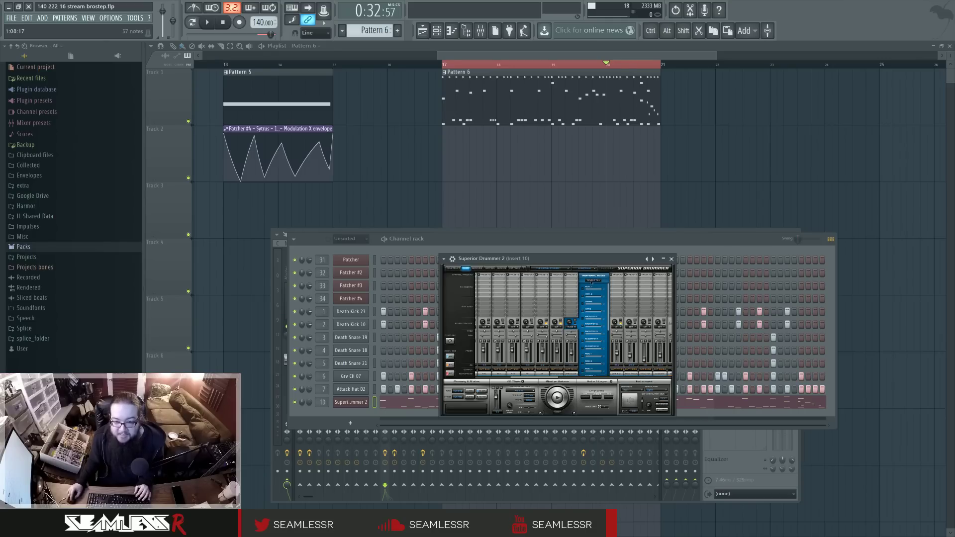
{"action": "left_click", "coordinate": [575, 326]}
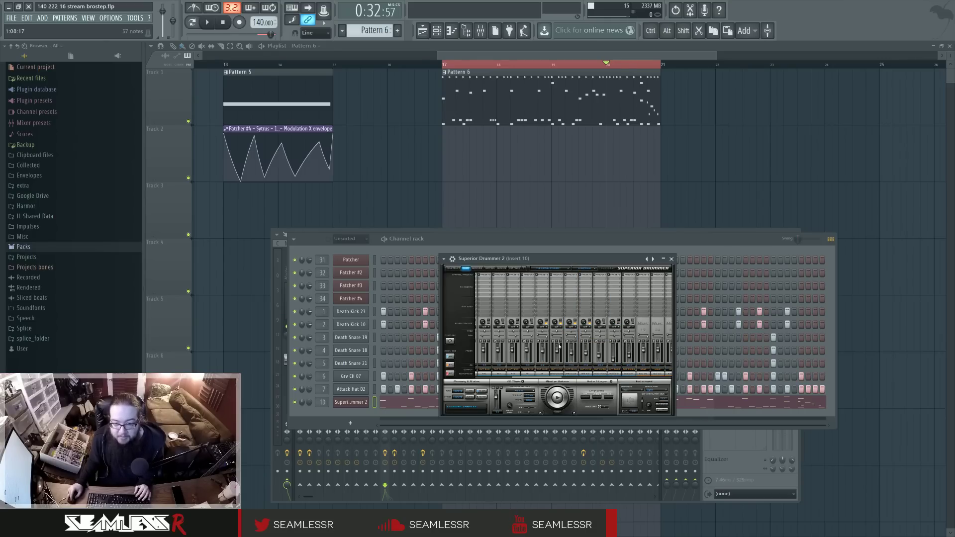
Clear the solo in the mixer during playback and listen to the full drum loop with all tracks active.
{"action": "key", "text": "F9"}
{"action": "key", "text": "space"}
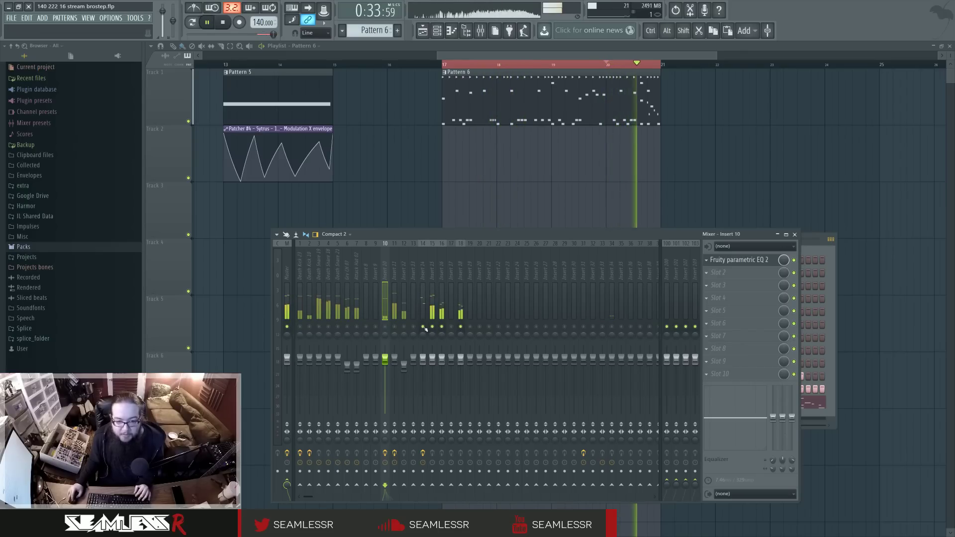
{"action": "right_click", "coordinate": [431, 327]}
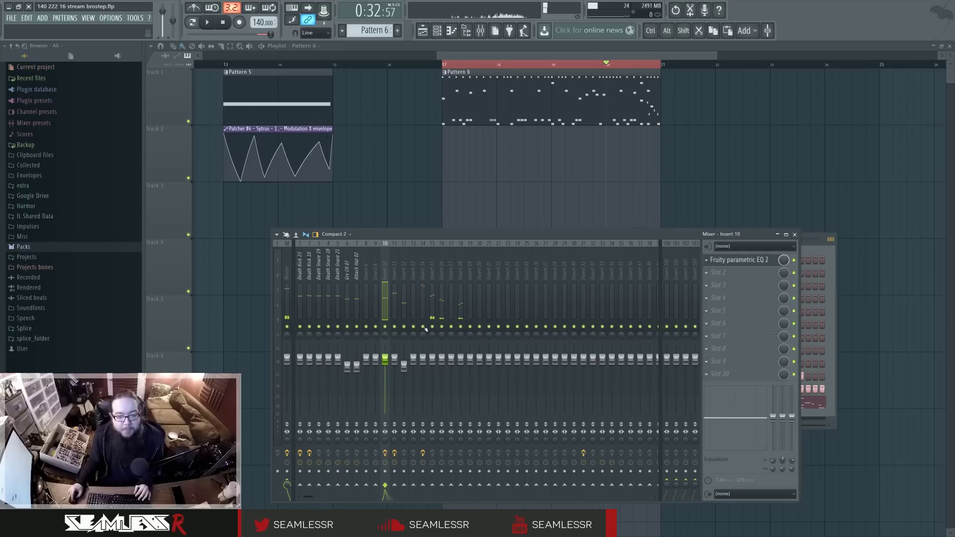
{"action": "key", "text": "space"}
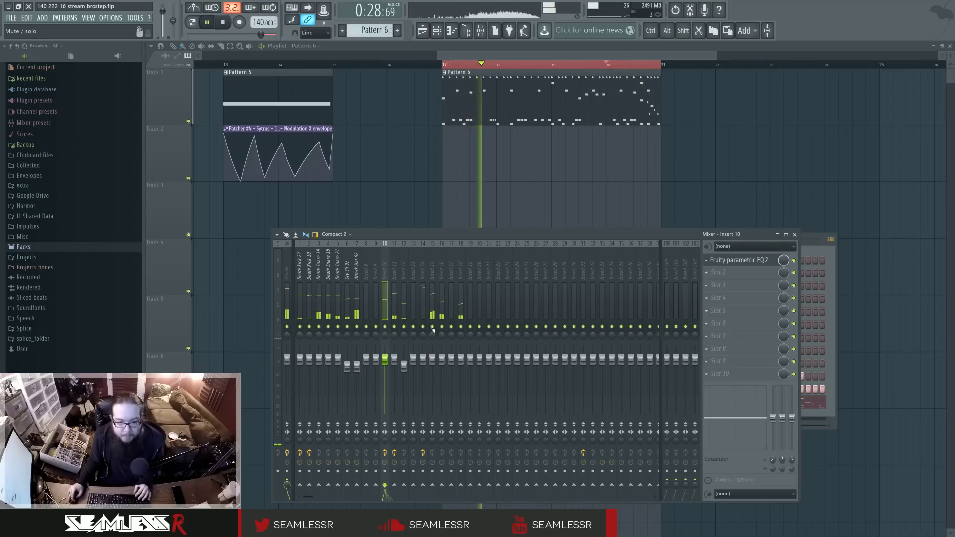
{"action": "key", "text": "space"}
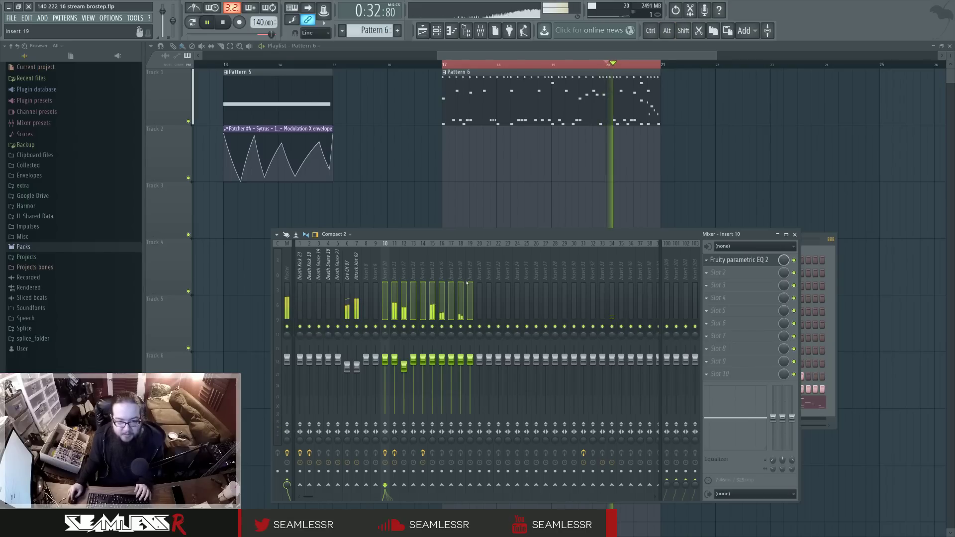
Route mixer inserts 10 to 19 only to insert 20, and the drum sample inserts 1 to 7 only to insert 8.
{"action": "right_click", "coordinate": [479, 486]}
{"action": "left_click", "coordinate": [496, 493]}
{"action": "left_click", "coordinate": [479, 303]}
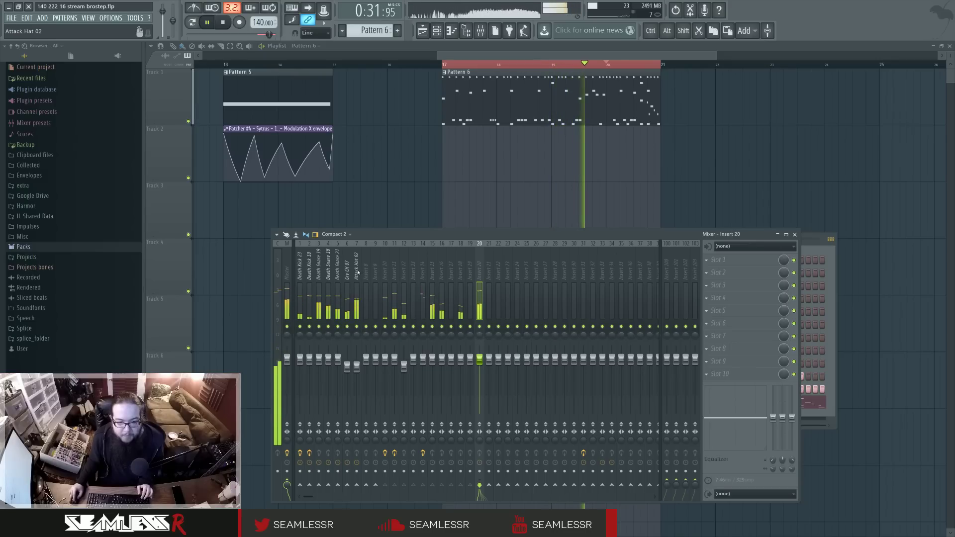
{"action": "left_click_drag", "start_coordinate": [358, 273], "coordinate": [300, 273]}
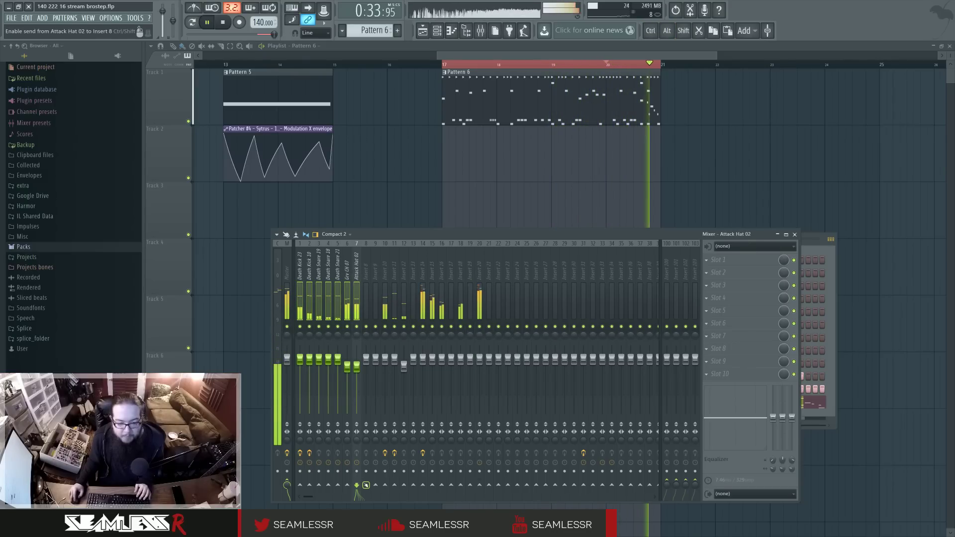
{"action": "left_click", "coordinate": [481, 271]}
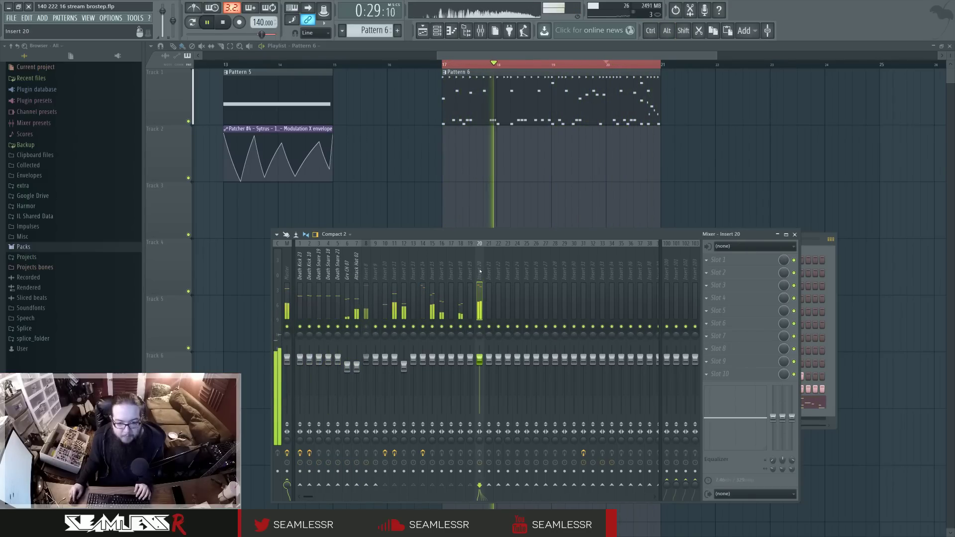
Load Maximus in the first effect slot of insert 20 and look at insert 14's effects.
{"action": "left_click", "coordinate": [718, 260]}
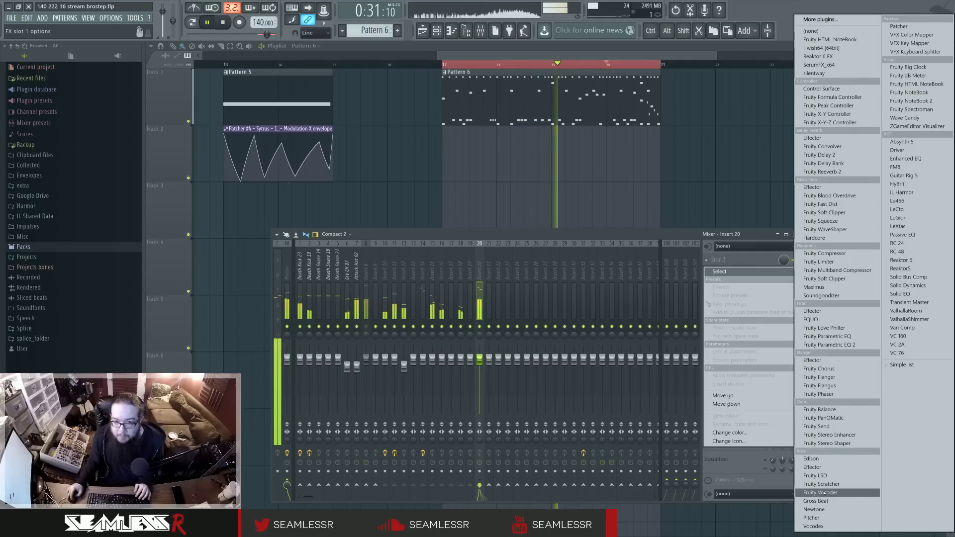
{"action": "left_click", "coordinate": [833, 288]}
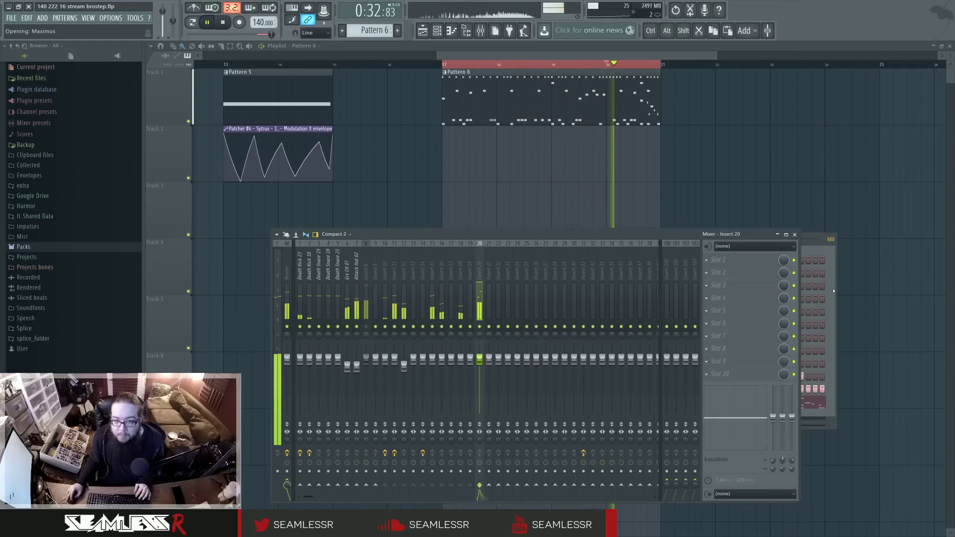
{"action": "left_click_drag", "start_coordinate": [424, 59], "coordinate": [802, 195]}
{"action": "left_click", "coordinate": [425, 276]}
{"action": "key", "text": "space"}
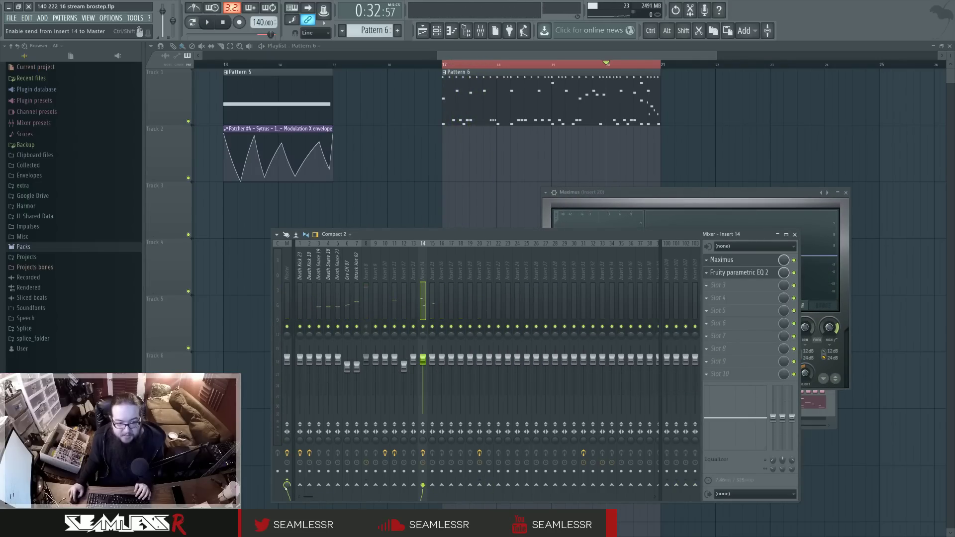
{"action": "left_click", "coordinate": [662, 220]}
{"action": "key", "text": "space"}
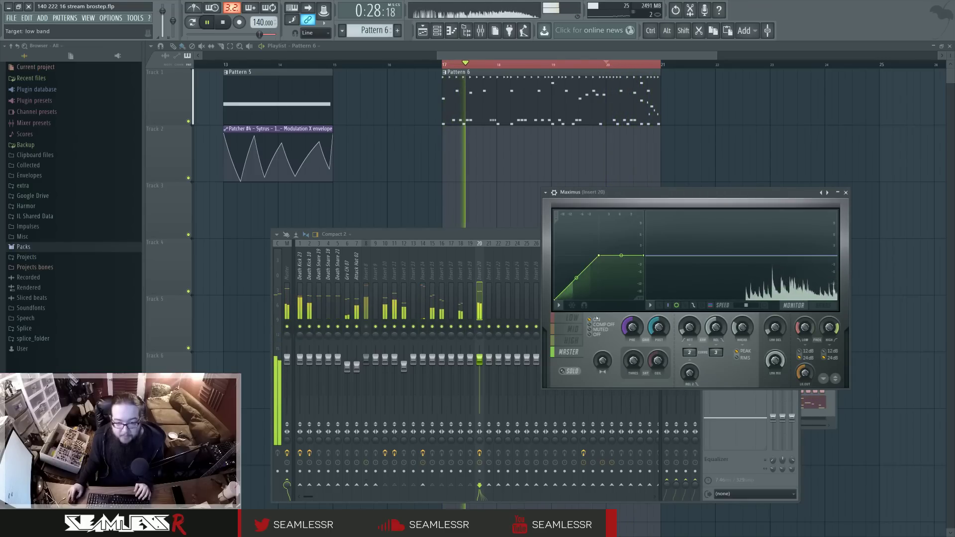
Round off the master band's compression curve in insert 20's Maximus, lower its upper end and adjust the envelope timing.
{"action": "left_click", "coordinate": [479, 281]}
{"action": "left_click", "coordinate": [721, 260]}
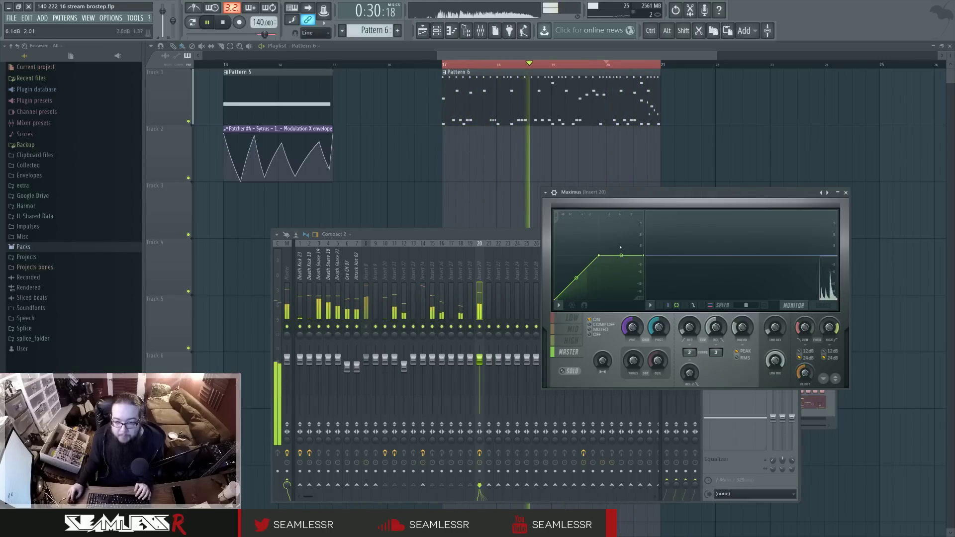
{"action": "left_click_drag", "start_coordinate": [581, 276], "coordinate": [581, 259]}
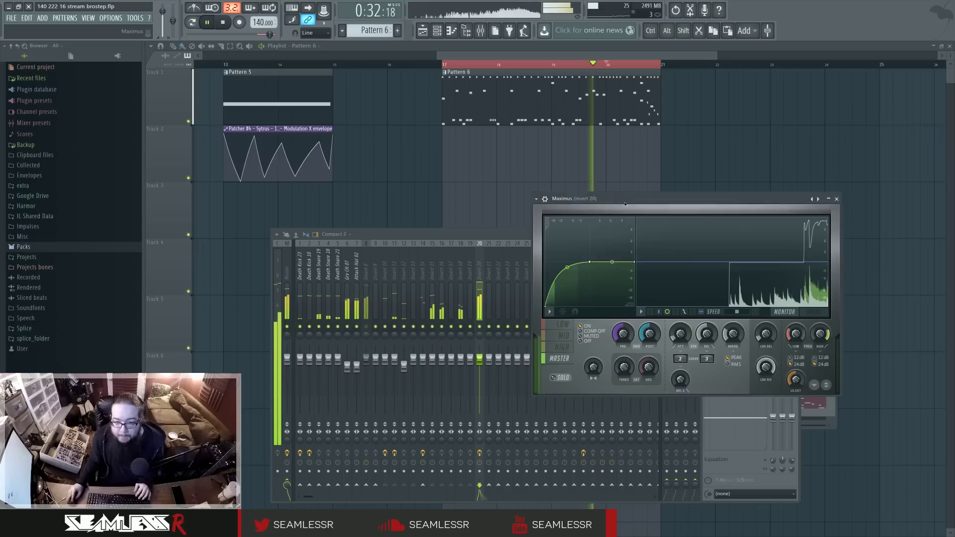
{"action": "left_click_drag", "start_coordinate": [621, 192], "coordinate": [583, 219]}
{"action": "left_click_drag", "start_coordinate": [560, 284], "coordinate": [605, 298]}
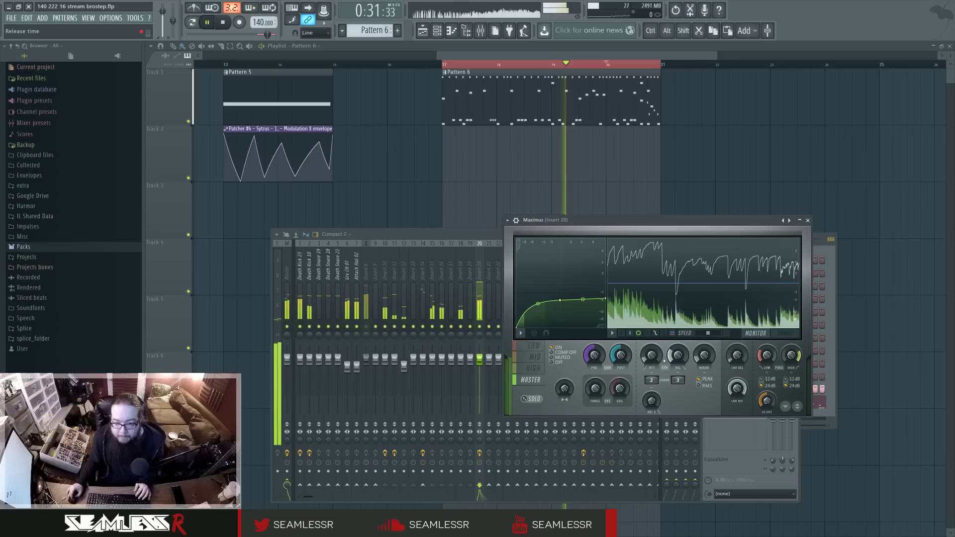
{"action": "left_click_drag", "start_coordinate": [701, 356], "coordinate": [702, 373]}
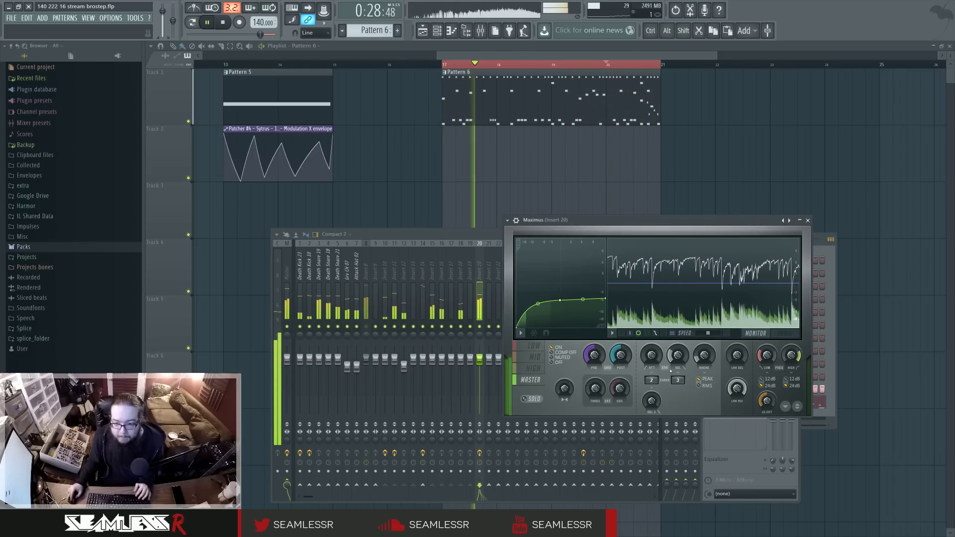
{"action": "left_click", "coordinate": [806, 221]}
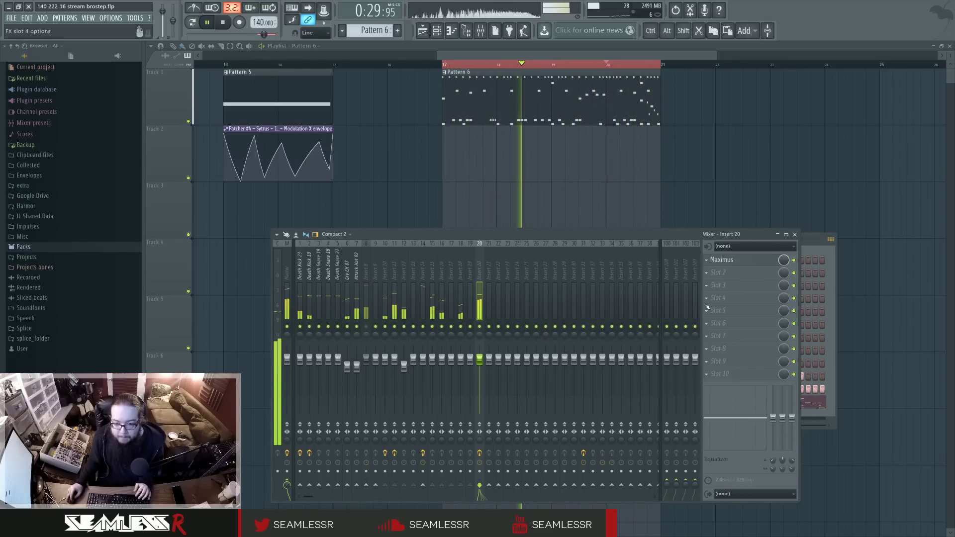
Add Fruity Parametric EQ 2 to insert 20's second slot, cutting bands 1, 3, 5 and 6 and boosting band 7.
{"action": "left_click", "coordinate": [721, 273]}
{"action": "left_click", "coordinate": [832, 343]}
{"action": "left_click_drag", "start_coordinate": [296, 159], "coordinate": [328, 167]}
{"action": "mouse_move", "coordinate": [337, 159]}
{"action": "left_mouse_down"}
{"action": "mouse_move", "coordinate": [344, 148]}
{"action": "mouse_move", "coordinate": [328, 164]}
{"action": "left_mouse_up"}
{"action": "left_click_drag", "start_coordinate": [204, 159], "coordinate": [196, 172]}
{"action": "left_click", "coordinate": [494, 235]}
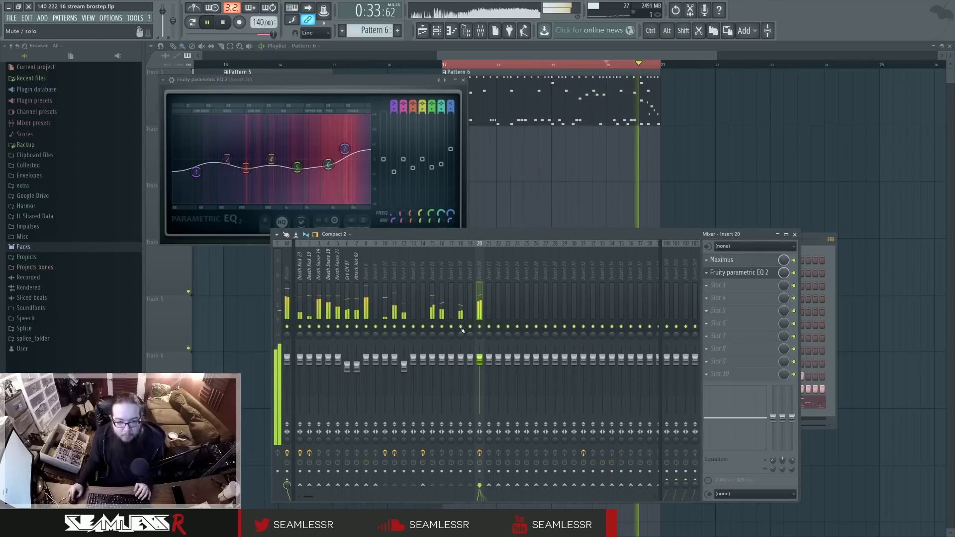
{"action": "mouse_move", "coordinate": [470, 243]}
{"action": "left_mouse_down"}
{"action": "mouse_move", "coordinate": [486, 251]}
{"action": "mouse_move", "coordinate": [471, 246]}
{"action": "left_mouse_up"}
Set the Attack Hat 02 fader to about -5.4 dB and Grv CH 07 to about -2.1 dB, then stop playback.
{"action": "left_click", "coordinate": [356, 264]}
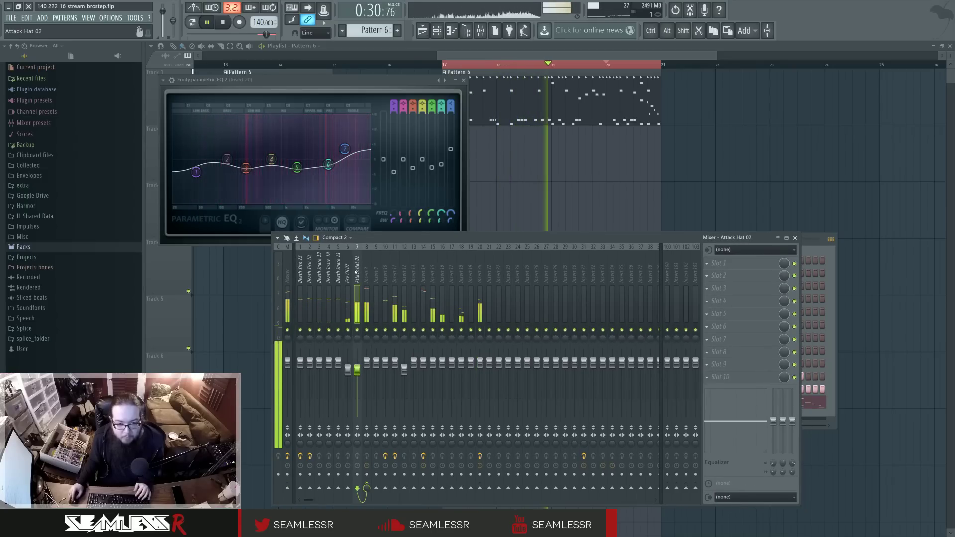
{"action": "mouse_move", "coordinate": [357, 370]}
{"action": "left_mouse_down"}
{"action": "mouse_move", "coordinate": [348, 363]}
{"action": "mouse_move", "coordinate": [356, 375]}
{"action": "left_mouse_up"}
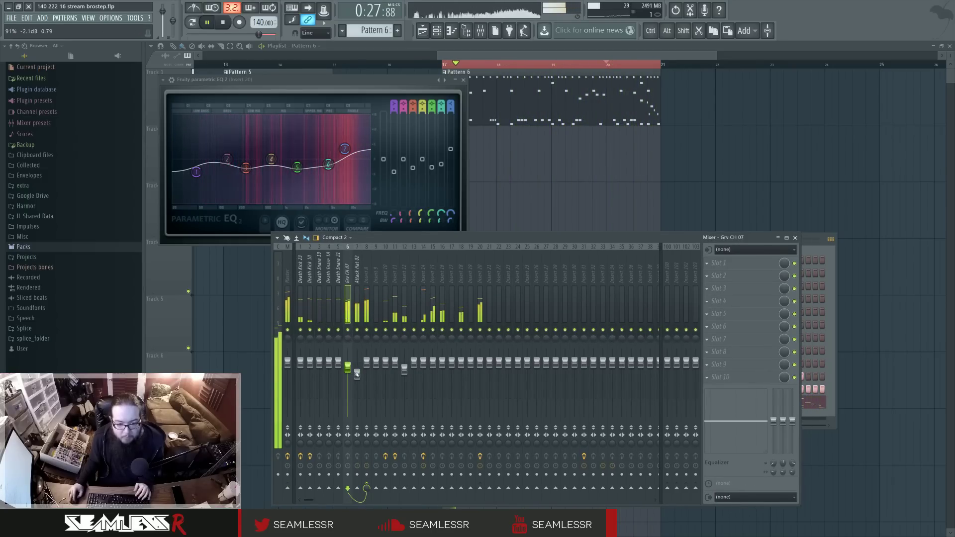
{"action": "left_click", "coordinate": [357, 373]}
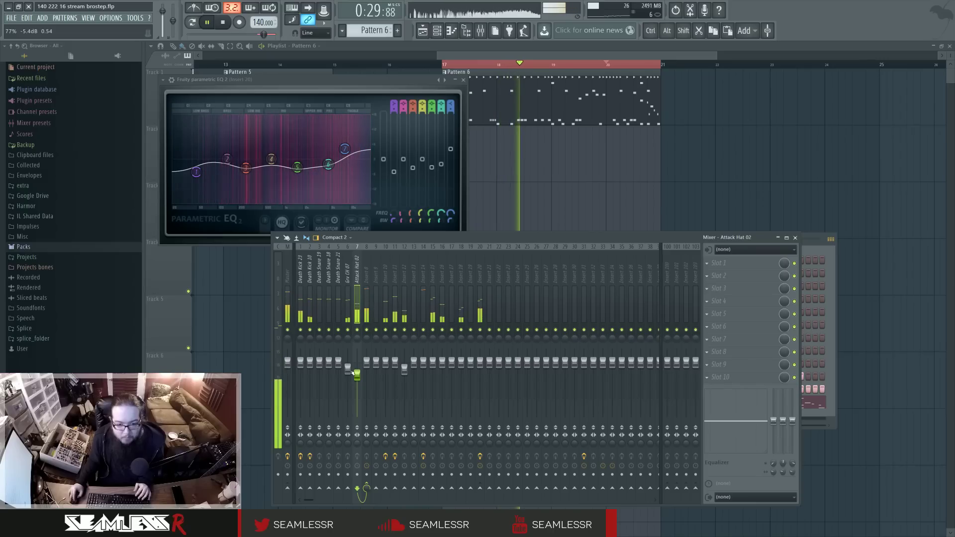
{"action": "key", "text": "space"}
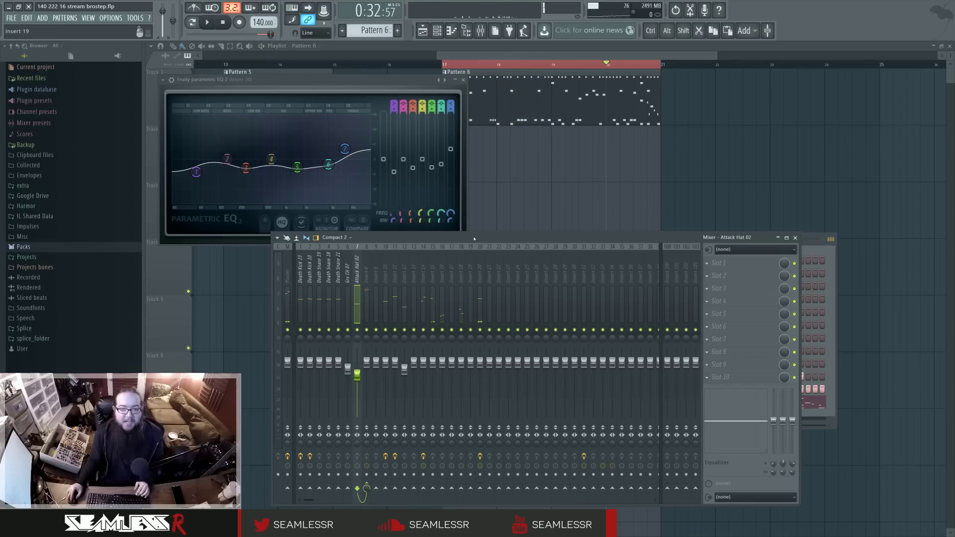
Rename mixer insert 20 to "sd" and restart playback.
{"action": "left_click", "coordinate": [482, 278]}
{"action": "key", "text": "F2"}
{"action": "type", "text": "sd"}
{"action": "key", "text": "Return"}
{"action": "key", "text": "space"}
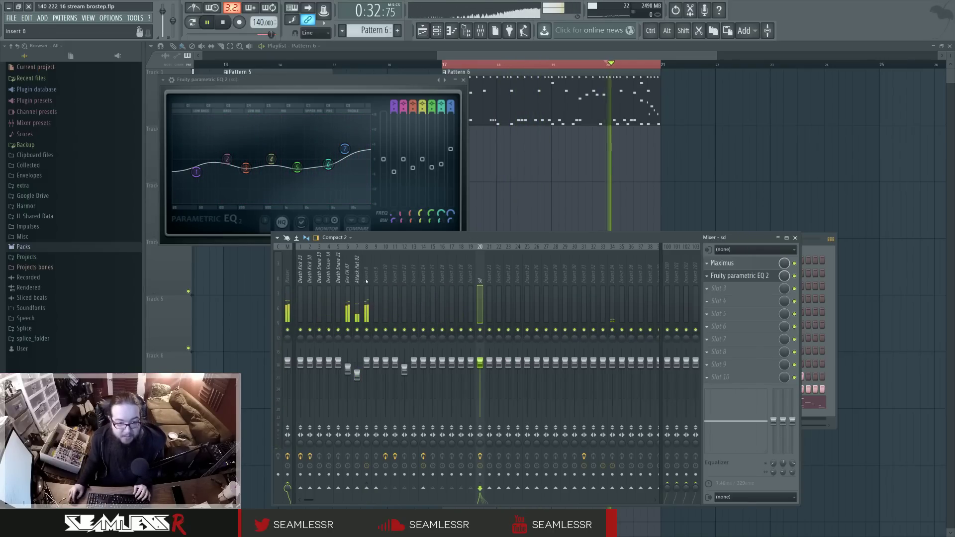
Rename mixer insert 8 to "synth" and return to the playlist.
{"action": "left_click", "coordinate": [366, 278]}
{"action": "key", "text": "F2"}
{"action": "type", "text": "synth"}
{"action": "key", "text": "Return"}
{"action": "left_click", "coordinate": [478, 276]}
{"action": "right_click", "coordinate": [555, 167]}
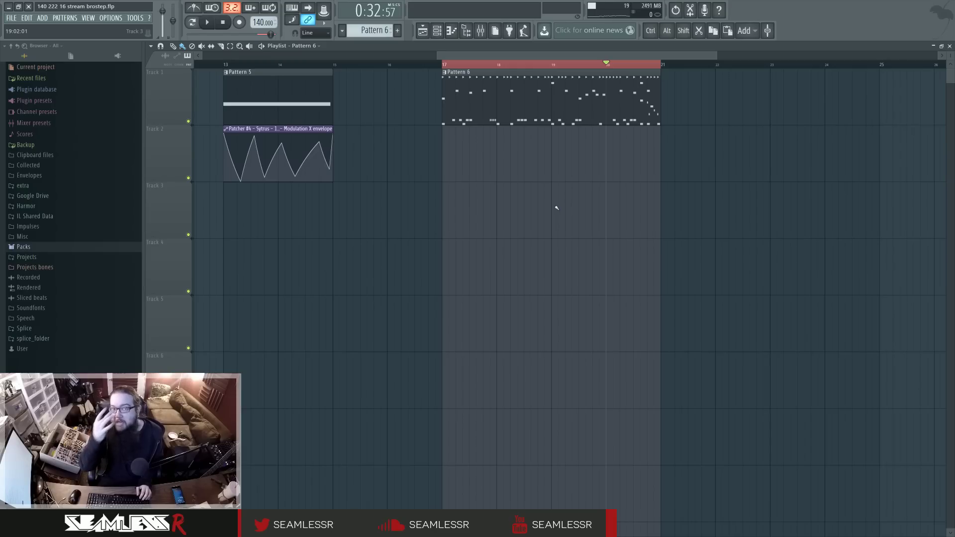
Play the loop and lower the mixer faders of Attack Hat 02, Grv CH 07 and inserts 15, 16 and 18.
{"action": "key", "text": "space"}
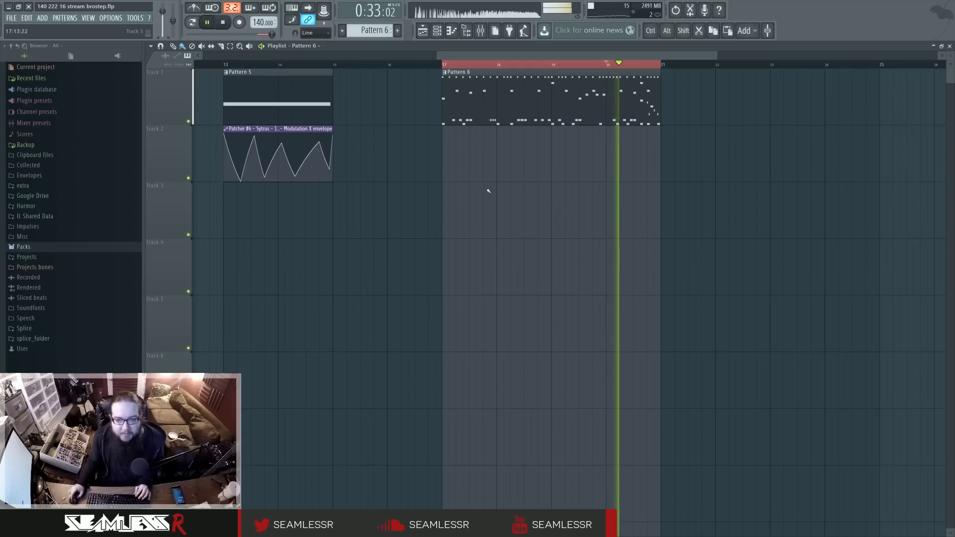
{"action": "left_click", "coordinate": [481, 31]}
{"action": "left_click_drag", "start_coordinate": [357, 361], "coordinate": [358, 385]}
{"action": "left_click", "coordinate": [347, 375]}
{"action": "left_click_drag", "start_coordinate": [433, 363], "coordinate": [433, 367]}
{"action": "left_click_drag", "start_coordinate": [442, 363], "coordinate": [460, 369]}
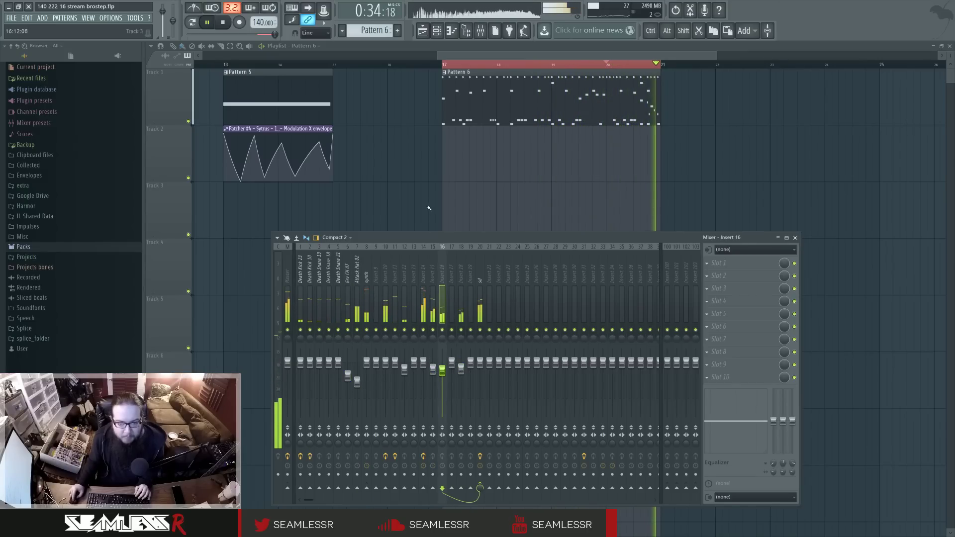
Close the mixer and stop playback.
{"action": "key", "text": "Escape"}
{"action": "scroll", "coordinate": [498, 223], "scroll_direction": "left", "scroll_amount": 2}
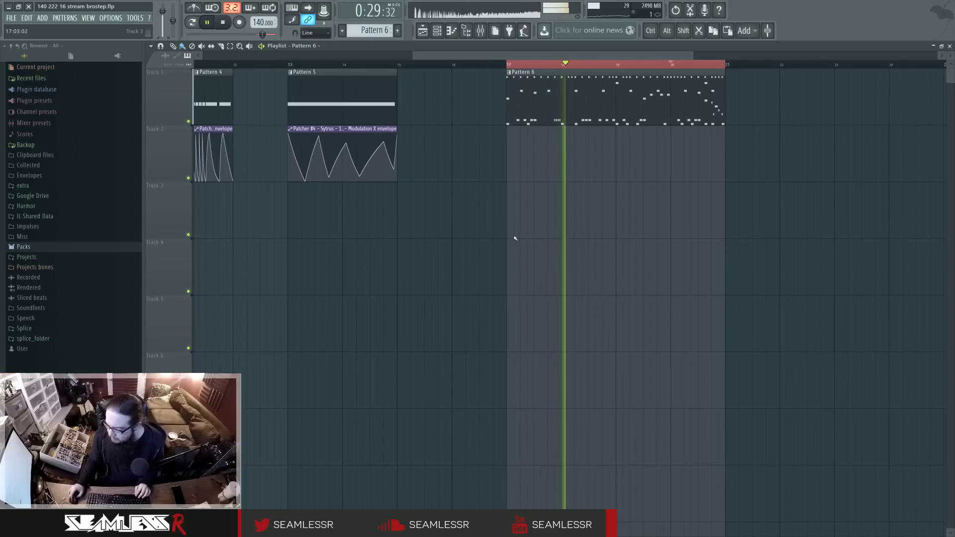
{"action": "scroll", "coordinate": [525, 248], "scroll_direction": "down", "scroll_amount": 2}
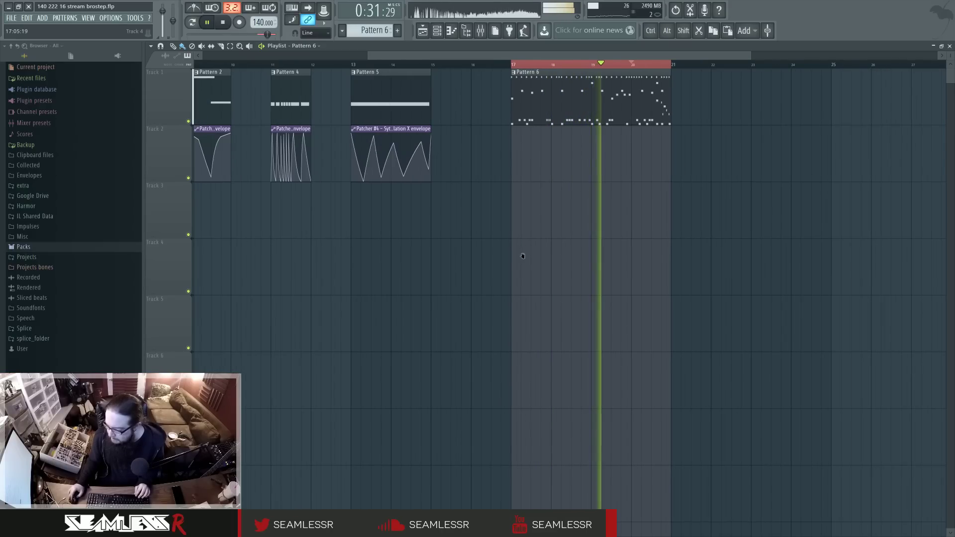
{"action": "scroll", "coordinate": [552, 277], "scroll_direction": "left", "scroll_amount": 1}
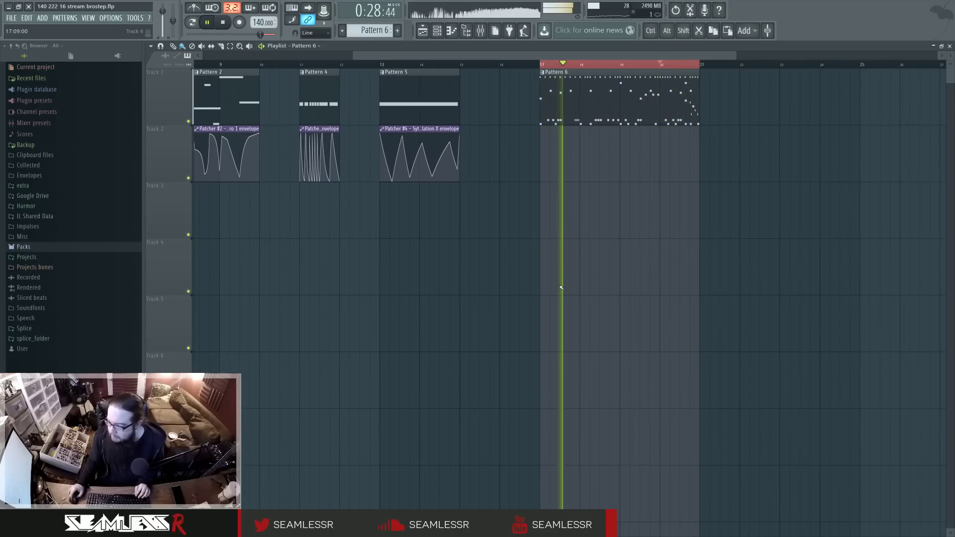
{"action": "key", "text": "space"}
{"action": "scroll", "coordinate": [602, 254], "scroll_direction": "left", "scroll_amount": 2}
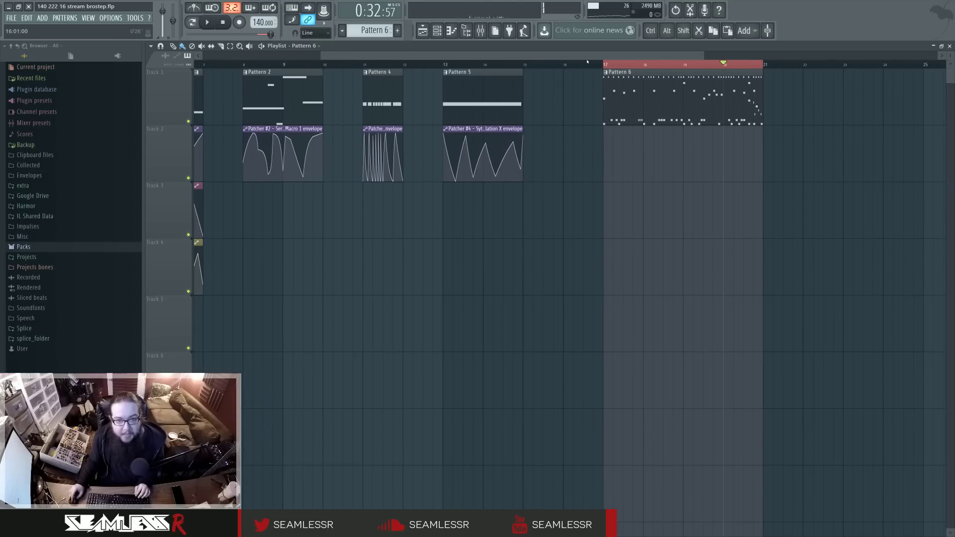
{"action": "key", "text": "F9"}
{"action": "key", "text": "F9"}
Audition the Pattern 1, Pattern 2, Pattern 4 and Pattern 5 clips from their starts in the playlist.
{"action": "scroll", "coordinate": [684, 243], "scroll_direction": "left", "scroll_amount": 3}
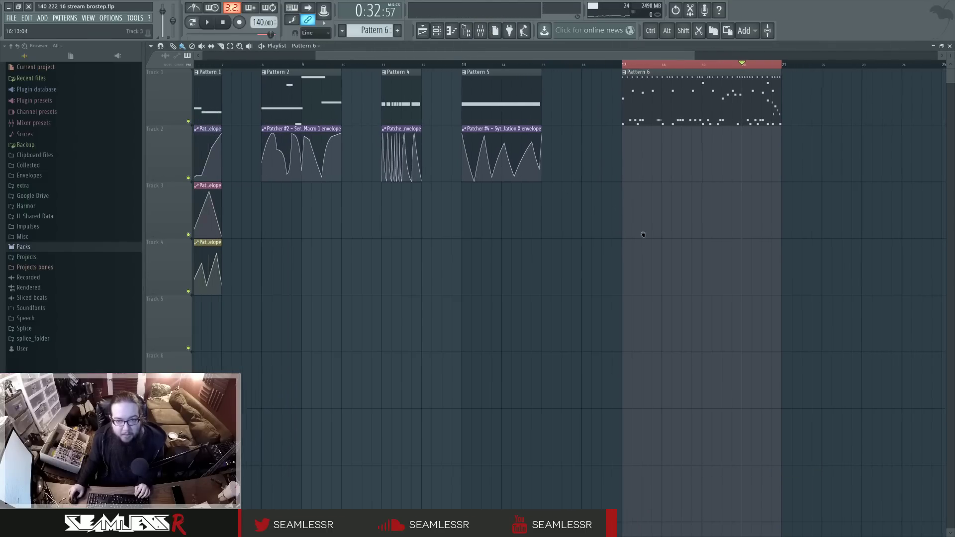
{"action": "scroll", "coordinate": [684, 243], "scroll_direction": "left", "scroll_amount": 3}
{"action": "left_click_drag", "start_coordinate": [731, 252], "coordinate": [655, 270]}
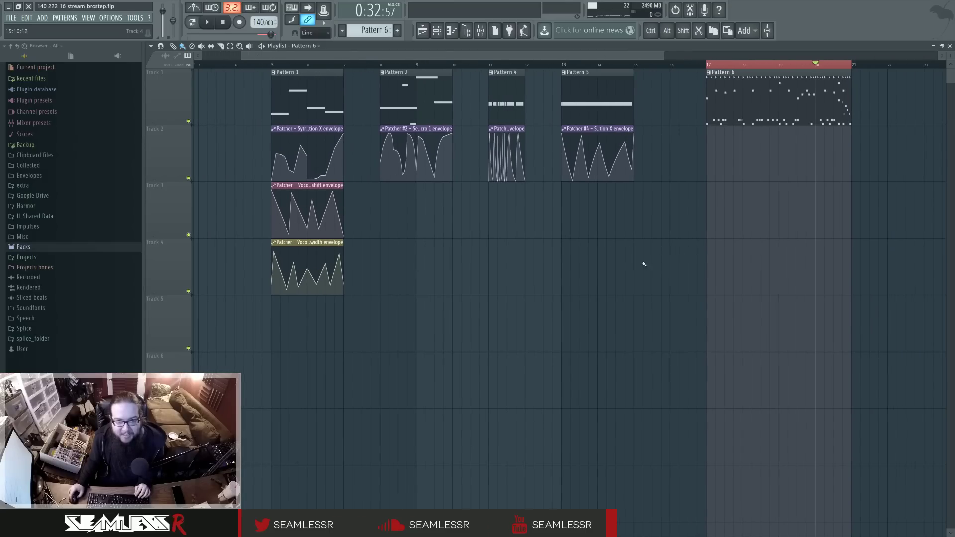
{"action": "left_click", "coordinate": [273, 65]}
{"action": "key", "text": "space"}
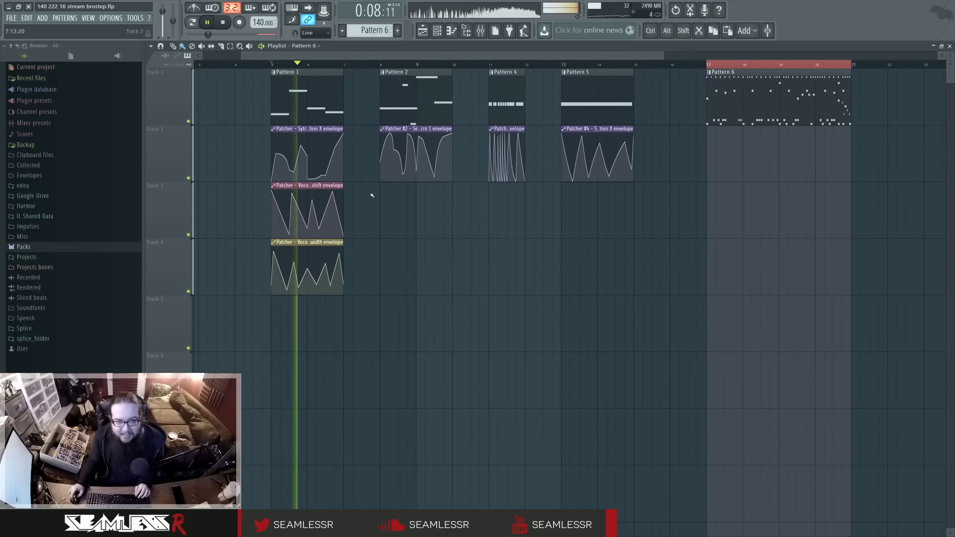
{"action": "left_click", "coordinate": [380, 65]}
{"action": "left_click", "coordinate": [490, 64]}
{"action": "key", "text": "space"}
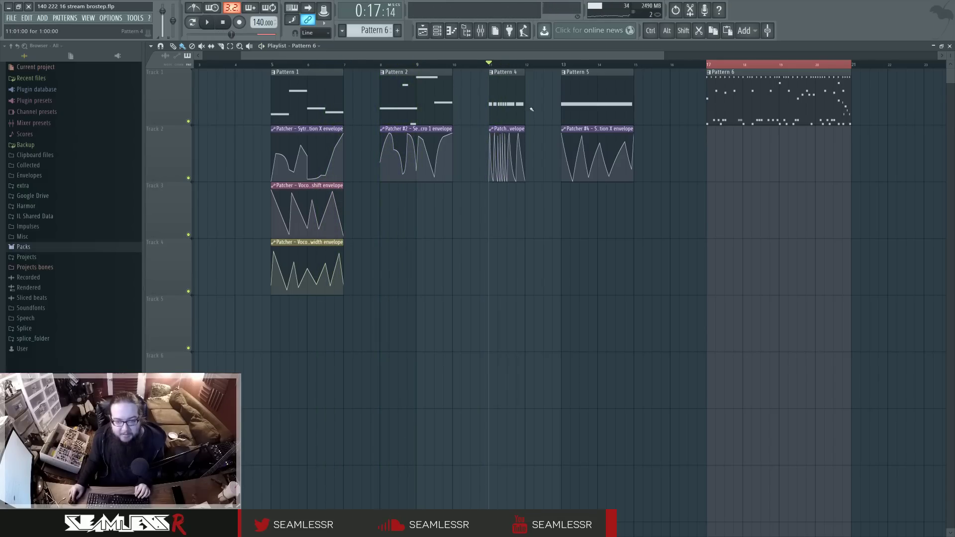
{"action": "key", "text": "space"}
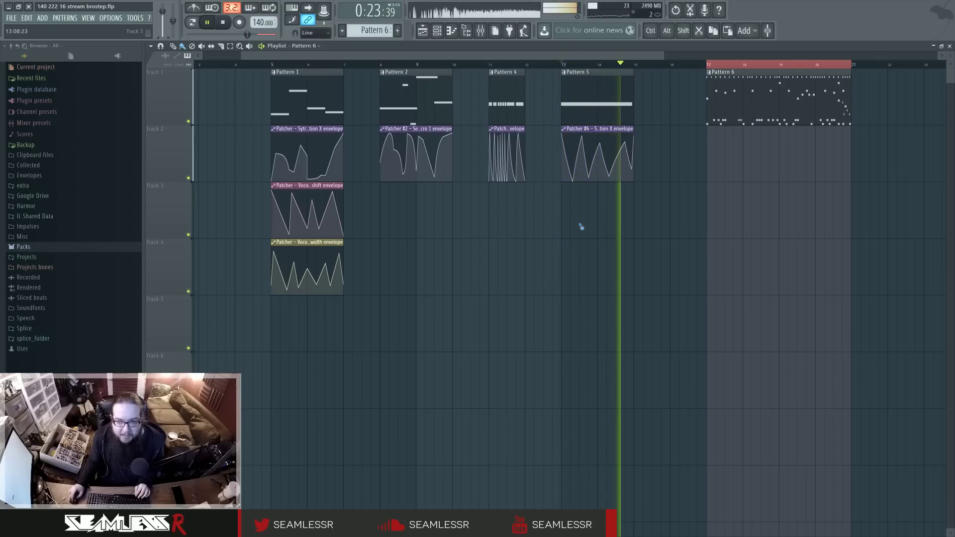
{"action": "key", "text": "space"}
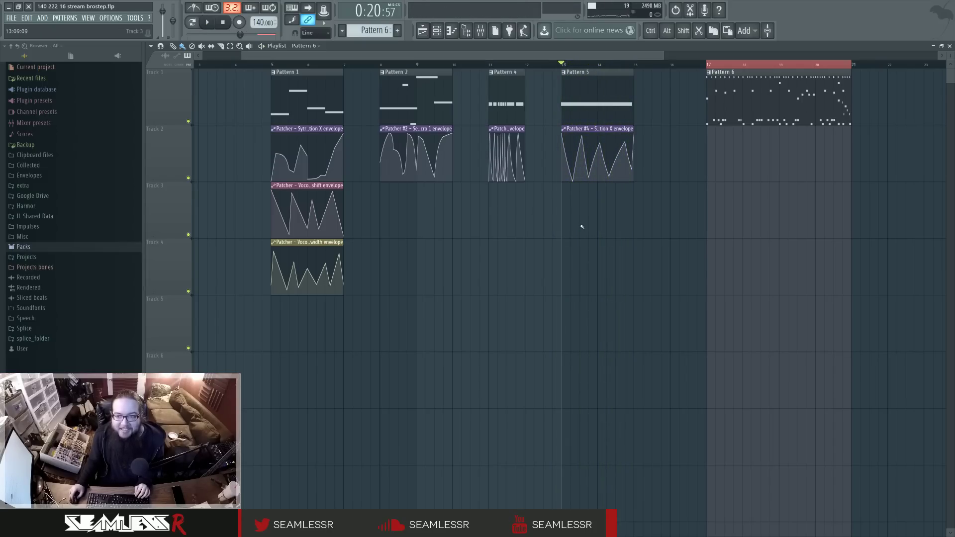
Play the Pattern 6 loop, solo Death Kick 23, raise its mixer fader to about 1.9 dB, and end the solo.
{"action": "scroll", "coordinate": [789, 204], "scroll_direction": "right", "scroll_amount": 3}
{"action": "left_click_drag", "start_coordinate": [696, 194], "coordinate": [647, 200]}
{"action": "key", "text": "space"}
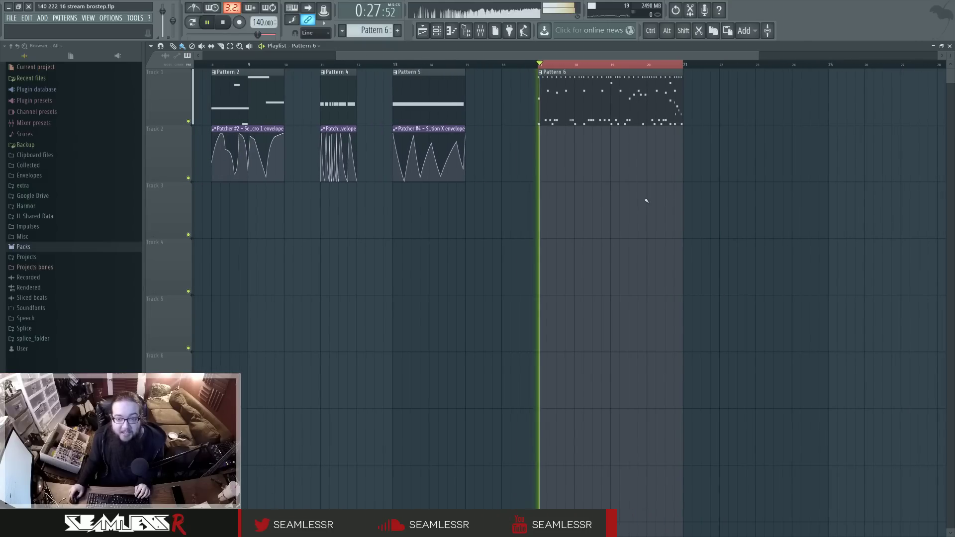
{"action": "left_click", "coordinate": [480, 31]}
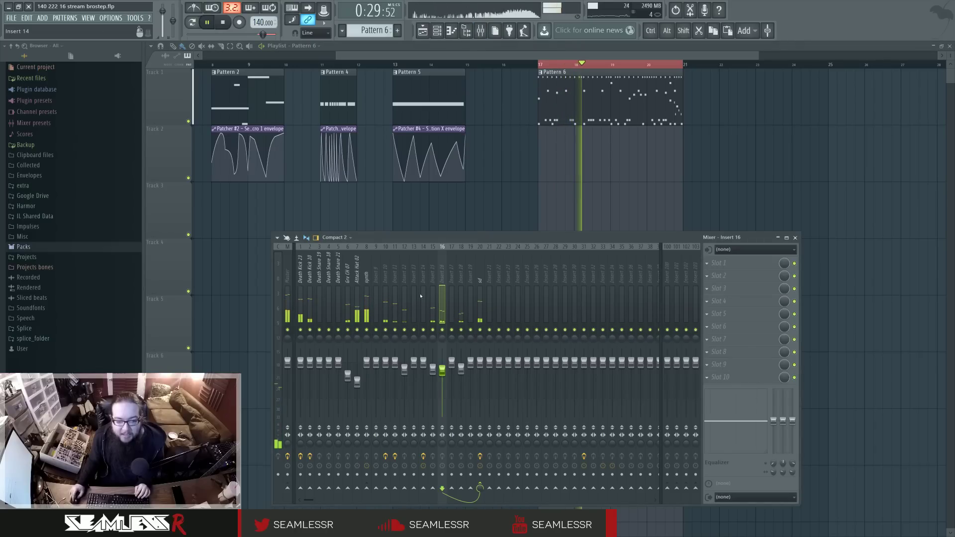
{"action": "right_click", "coordinate": [301, 331]}
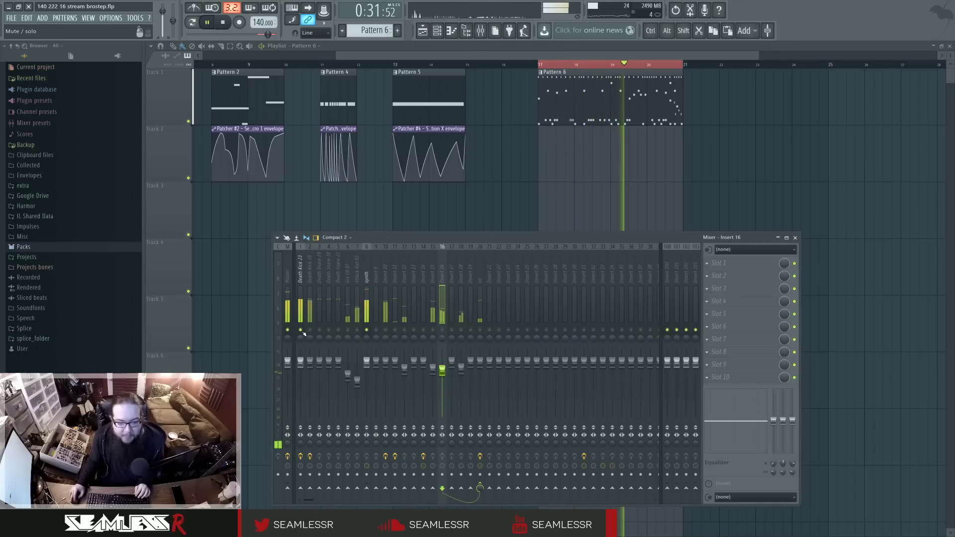
{"action": "left_click", "coordinate": [304, 333]}
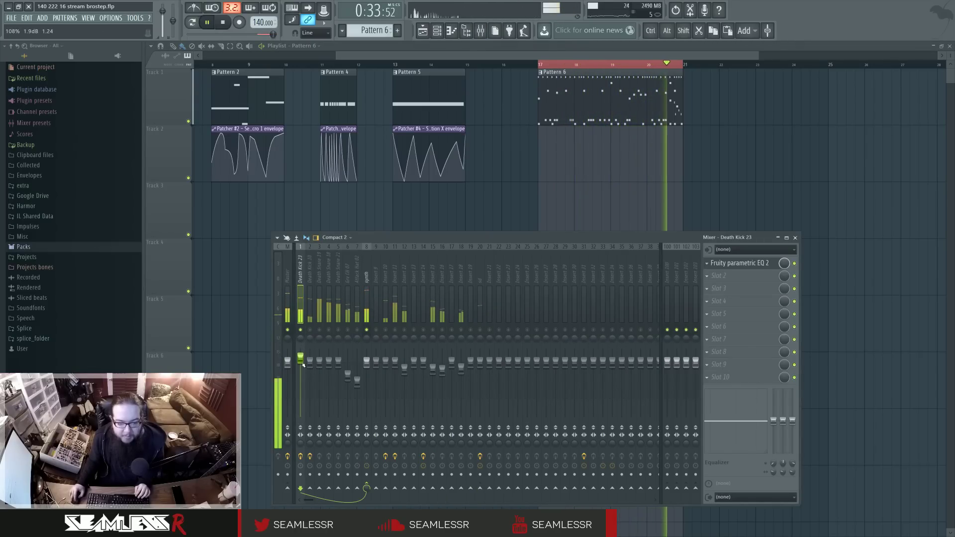
{"action": "right_click", "coordinate": [309, 331]}
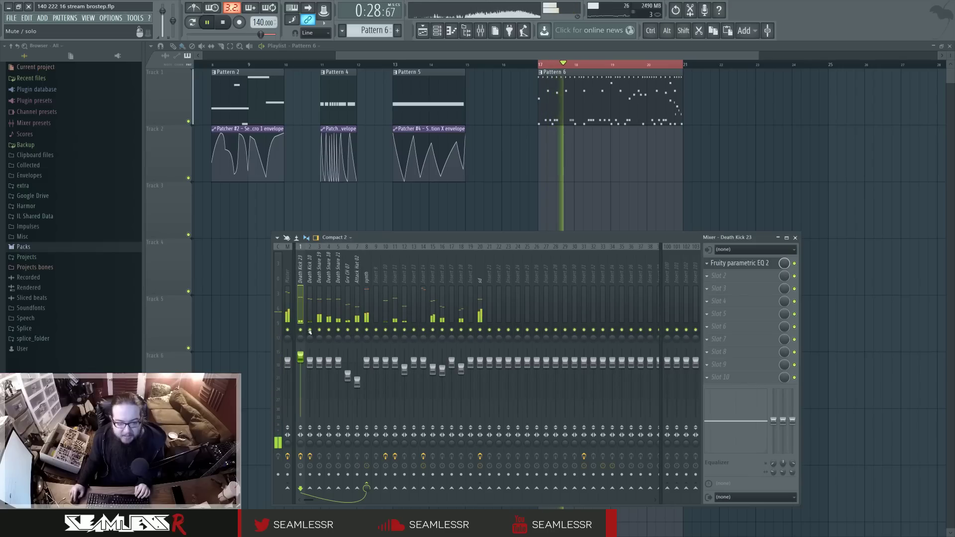
{"action": "left_click", "coordinate": [289, 280]}
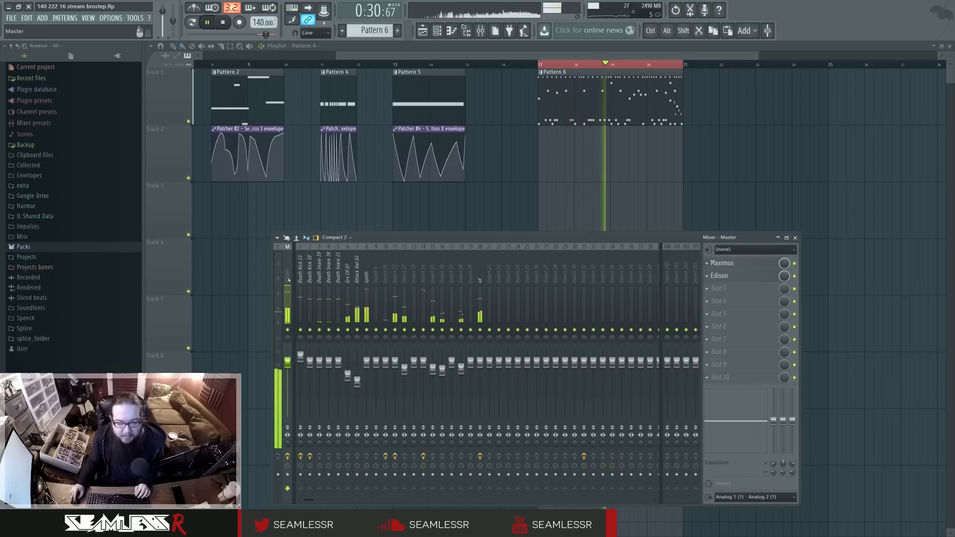
Audition the three Death Snare tracks in solo, then play the full drum loop briefly.
{"action": "right_click", "coordinate": [328, 330]}
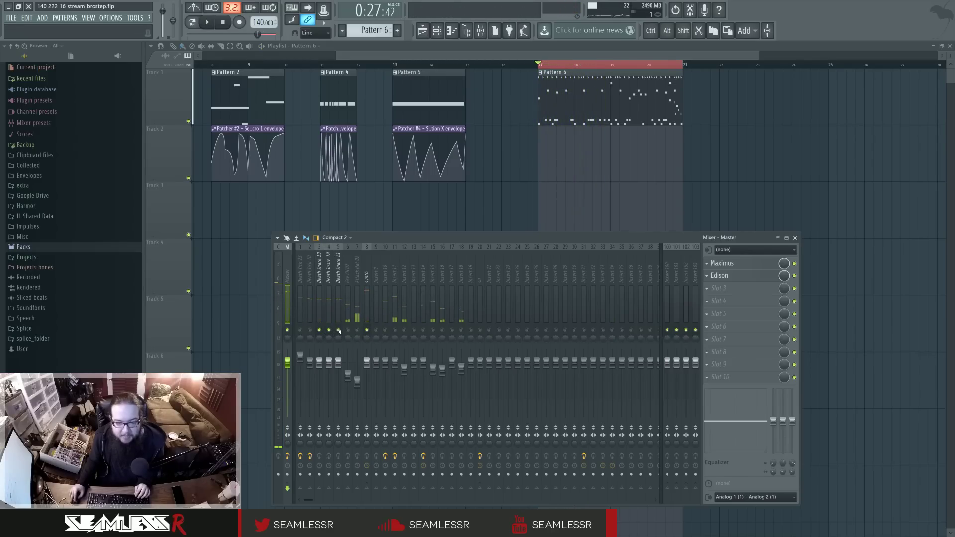
{"action": "right_click", "coordinate": [338, 330]}
{"action": "left_click_drag", "start_coordinate": [512, 241], "coordinate": [509, 246]}
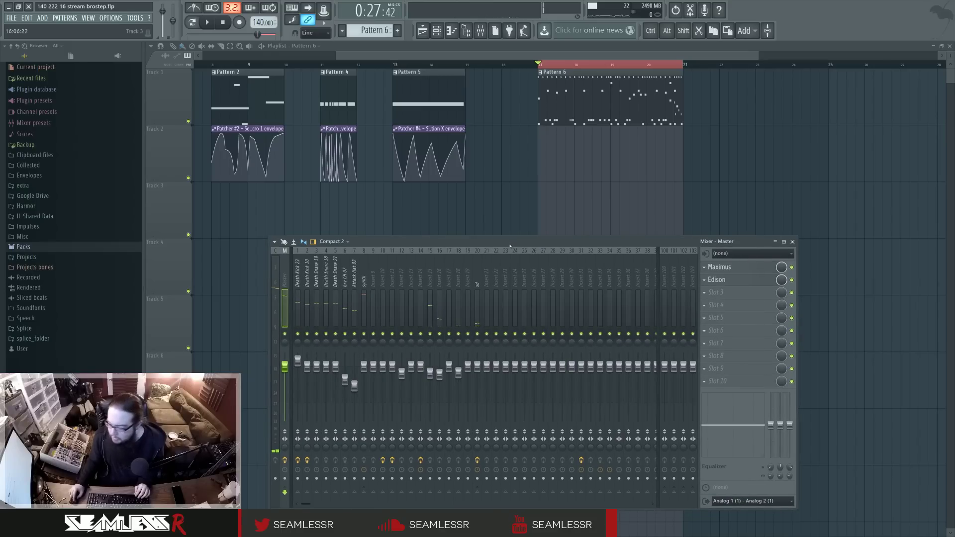
{"action": "key", "text": "space"}
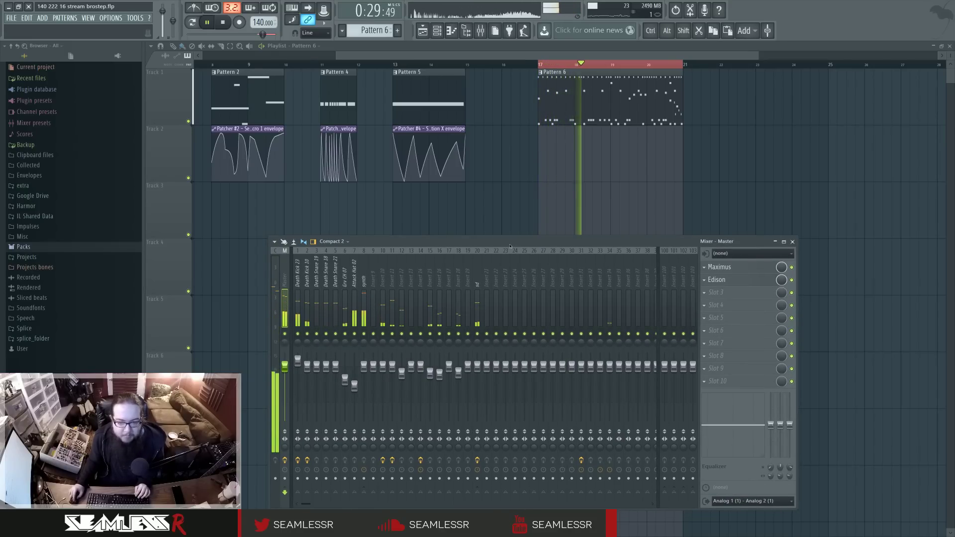
{"action": "key", "text": "space"}
Route mixer inserts 31 to 34 to insert 30 only and rename insert 30 to "side".
{"action": "key", "text": "F9"}
{"action": "scroll", "coordinate": [379, 86], "scroll_direction": "left", "scroll_amount": 5}
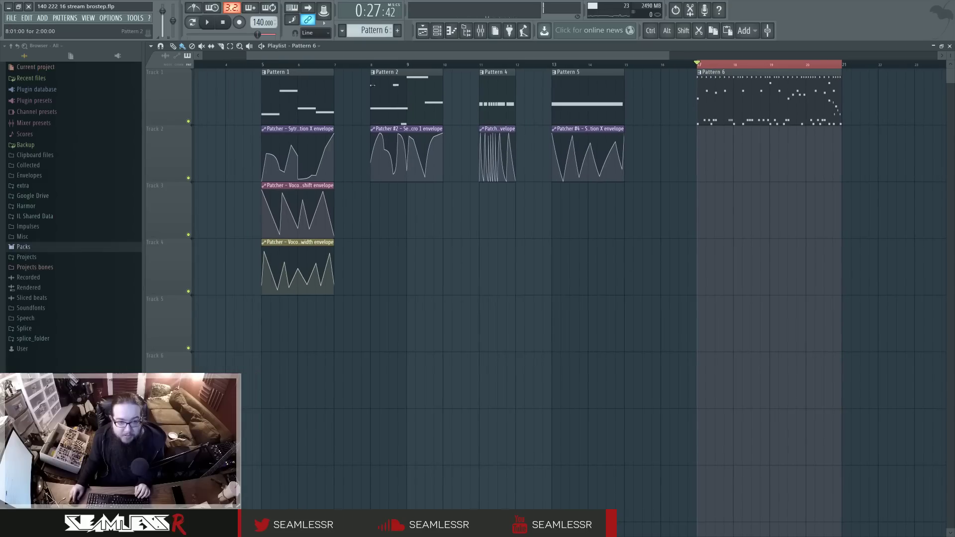
{"action": "left_click", "coordinate": [483, 37]}
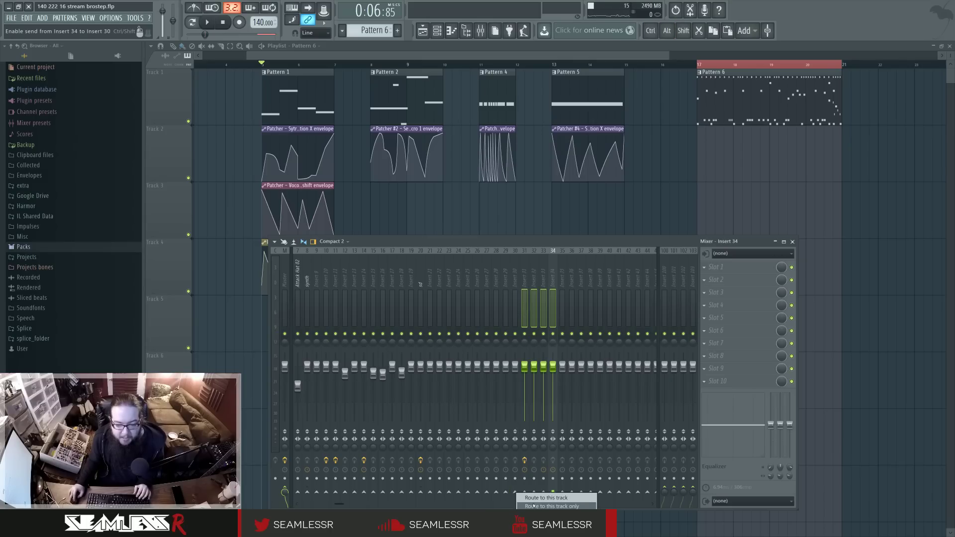
{"action": "key", "text": "F2"}
{"action": "type", "text": "side"}
{"action": "key", "text": "Return"}
Add Fruity Balance to the first slot of the side track and create an automation clip for its volume.
{"action": "left_click", "coordinate": [705, 267]}
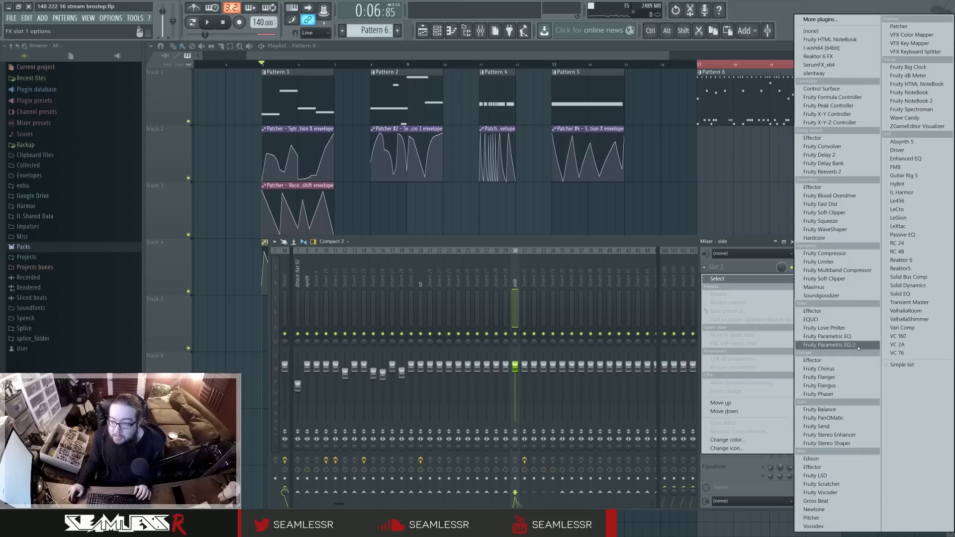
{"action": "left_click", "coordinate": [848, 410]}
{"action": "right_click", "coordinate": [280, 130]}
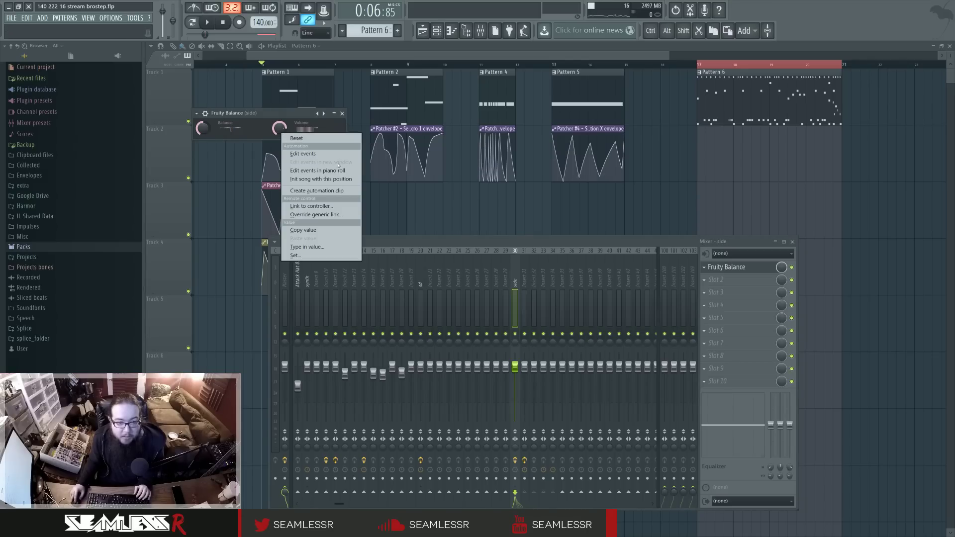
{"action": "left_click", "coordinate": [340, 193]}
{"action": "left_click", "coordinate": [342, 114]}
Shape the side volume envelope as a ramp up from zero and shorten it to half a beat at bar 17.
{"action": "right_click", "coordinate": [835, 226]}
{"action": "scroll", "coordinate": [839, 242], "scroll_direction": "up", "scroll_amount": 5}
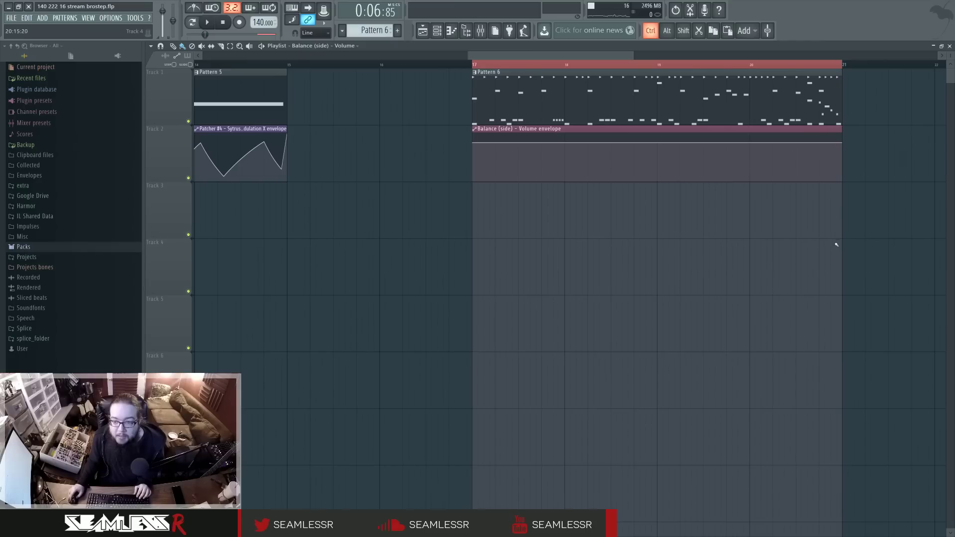
{"action": "left_click_drag", "start_coordinate": [473, 158], "coordinate": [474, 184]}
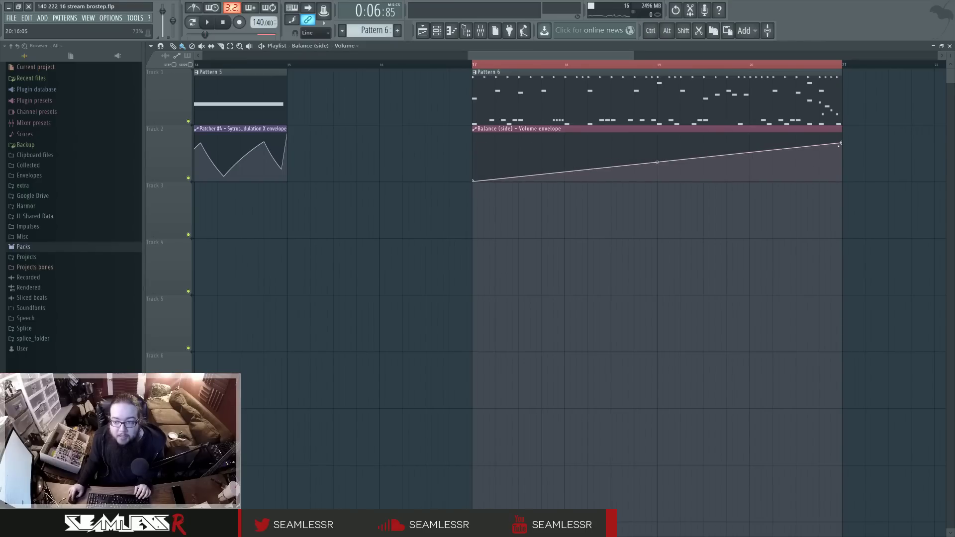
{"action": "left_click_drag", "start_coordinate": [841, 144], "coordinate": [504, 145]}
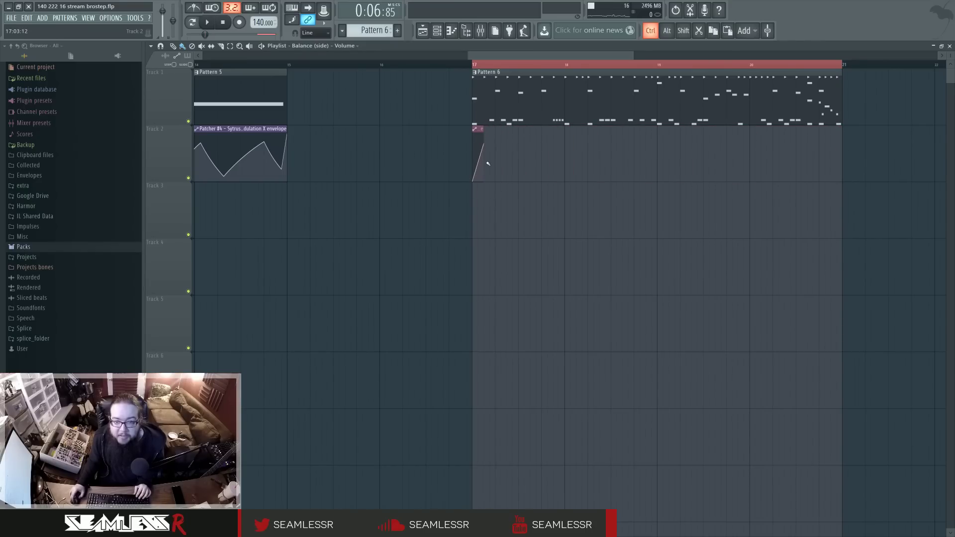
{"action": "scroll", "coordinate": [487, 163], "scroll_direction": "up", "scroll_amount": 4}
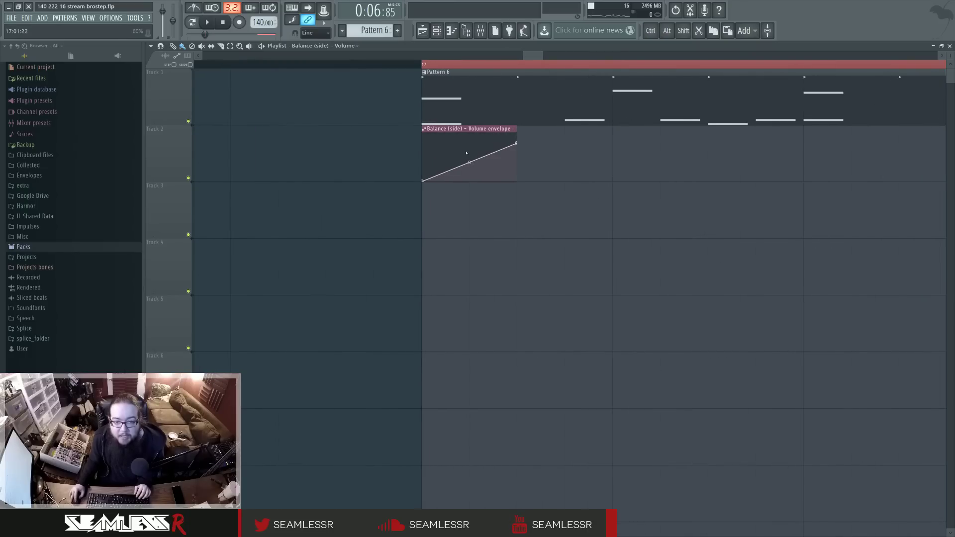
Audition the loop and lengthen the side volume envelope clip to one beat, with a flat section after the ramp.
{"action": "key", "text": "space"}
{"action": "scroll", "coordinate": [535, 198], "scroll_direction": "right", "scroll_amount": 2}
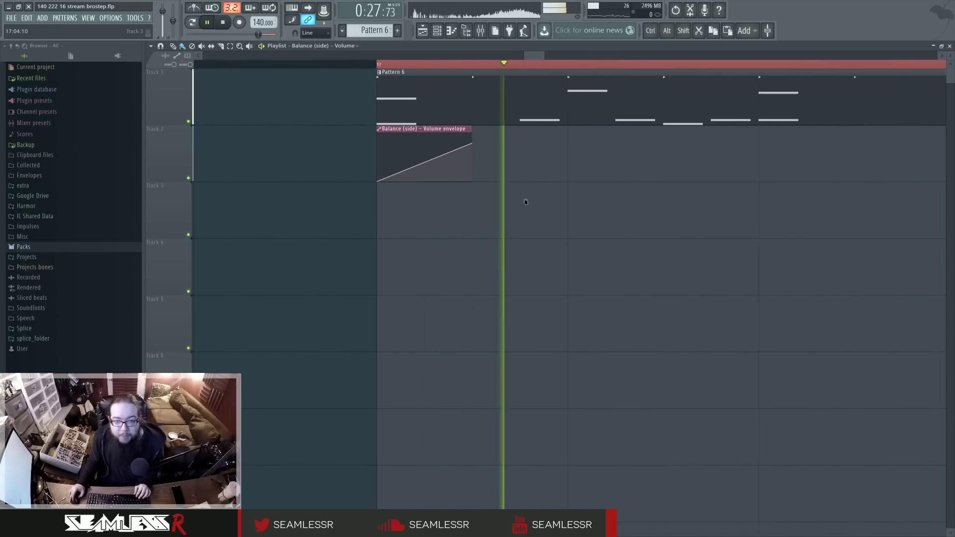
{"action": "scroll", "coordinate": [463, 208], "scroll_direction": "down", "scroll_amount": 5}
{"action": "key", "text": "space"}
{"action": "key", "text": "space"}
{"action": "scroll", "coordinate": [460, 177], "scroll_direction": "up", "scroll_amount": 2}
{"action": "key", "text": "space"}
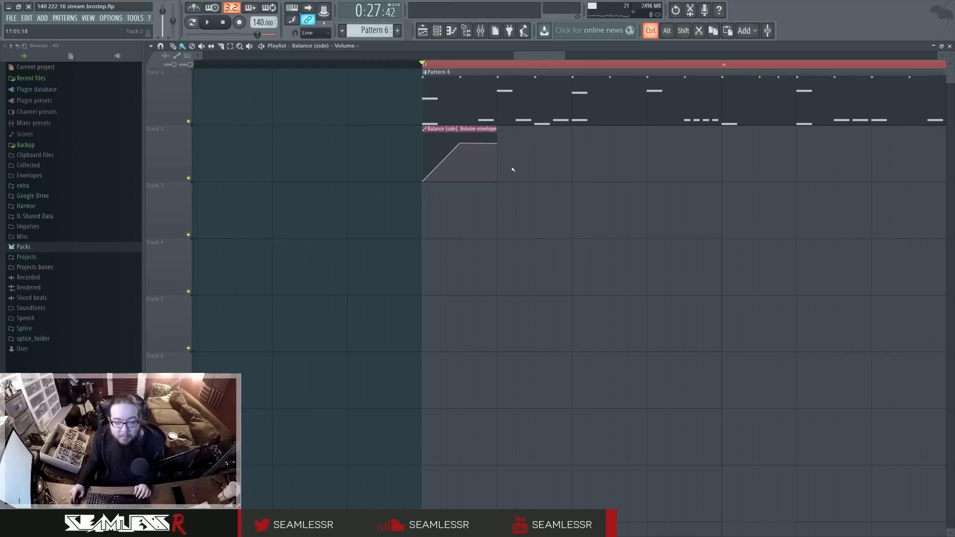
Place two more volume envelope clips in bar 17, trimming the first of them to half a beat.
{"action": "scroll", "coordinate": [513, 170], "scroll_direction": "down", "scroll_amount": 1}
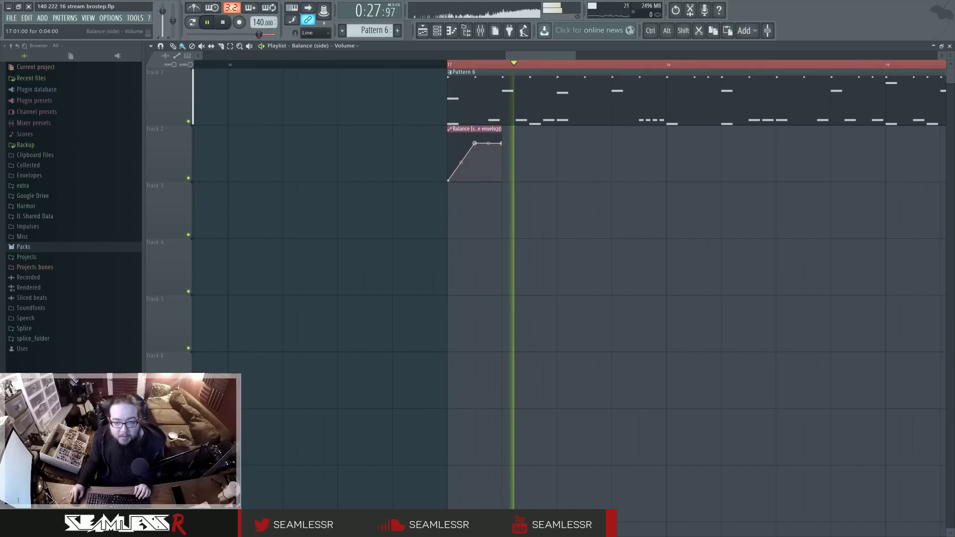
{"action": "left_click", "coordinate": [531, 134]}
{"action": "key", "text": "space"}
{"action": "key", "text": "space"}
{"action": "left_click_drag", "start_coordinate": [584, 129], "coordinate": [557, 129]}
{"action": "key", "text": "space"}
{"action": "key", "text": "space"}
{"action": "left_click", "coordinate": [561, 134]}
Place three consecutive one-beat volume envelope clips from the kick hit at the start of bar 18.
{"action": "scroll", "coordinate": [542, 149], "scroll_direction": "right", "scroll_amount": 3}
{"action": "left_click", "coordinate": [517, 139]}
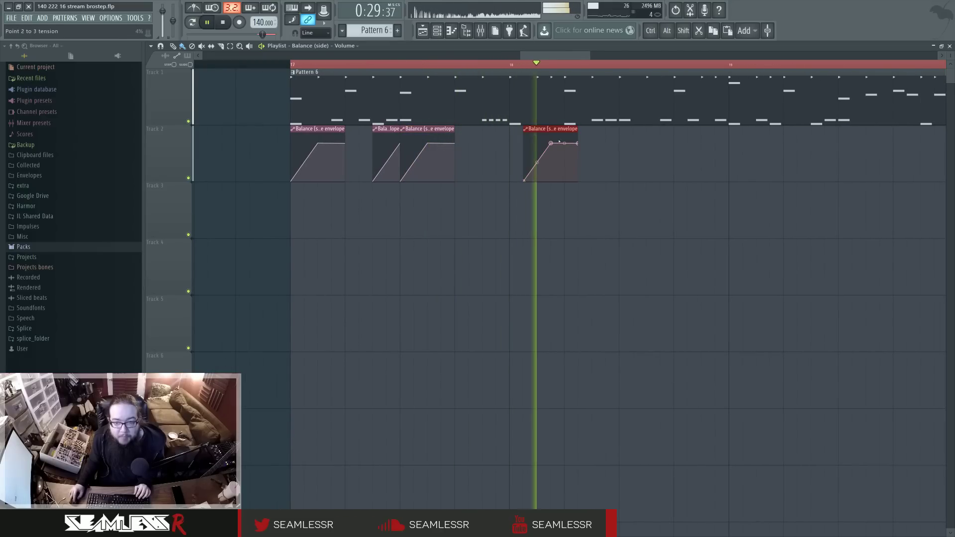
{"action": "left_click", "coordinate": [571, 135]}
{"action": "left_click", "coordinate": [625, 134]}
Place two consecutive volume envelope clips at the start of bar 19, each trimmed to three sixteenth notes.
{"action": "scroll", "coordinate": [507, 196], "scroll_direction": "right", "scroll_amount": 3}
{"action": "left_click", "coordinate": [520, 144]}
{"action": "left_click_drag", "start_coordinate": [565, 129], "coordinate": [553, 129]}
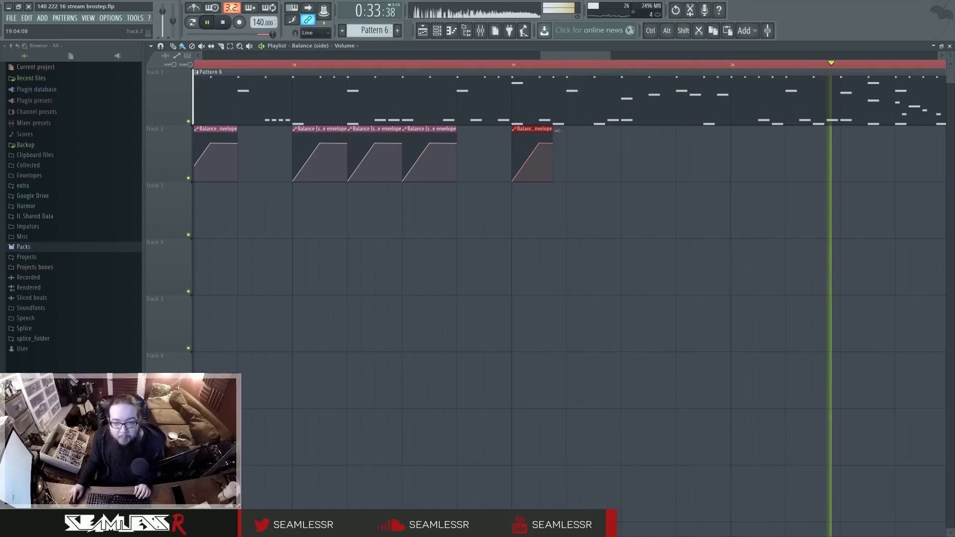
{"action": "left_click", "coordinate": [559, 135]}
{"action": "key", "text": "space"}
{"action": "key", "text": "space"}
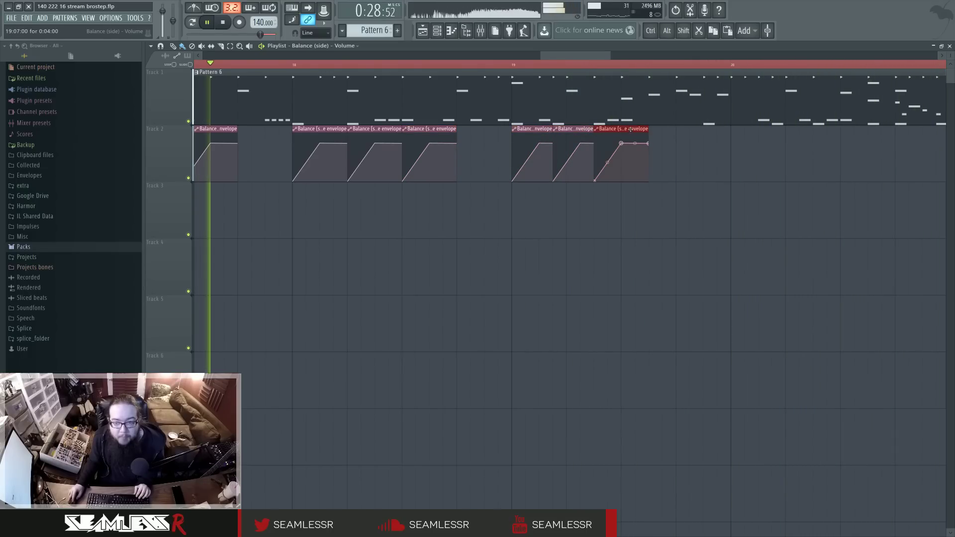
Trim the third bar 19 envelope clip to half a beat, follow it with a one-beat copy, and add another just before bar 20.
{"action": "left_click_drag", "start_coordinate": [647, 129], "coordinate": [621, 130]}
{"action": "left_click", "coordinate": [628, 134]}
{"action": "scroll", "coordinate": [537, 231], "scroll_direction": "right", "scroll_amount": 3}
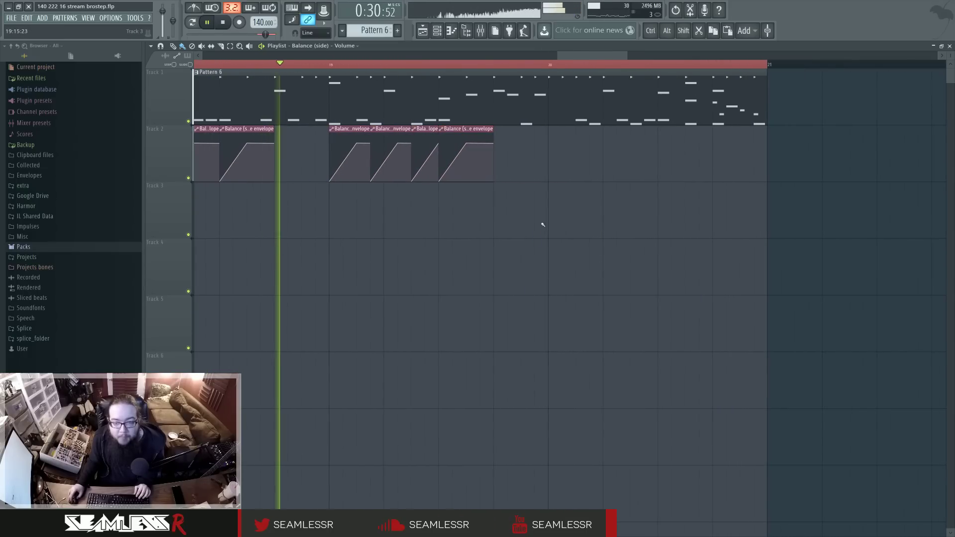
{"action": "left_click", "coordinate": [527, 149]}
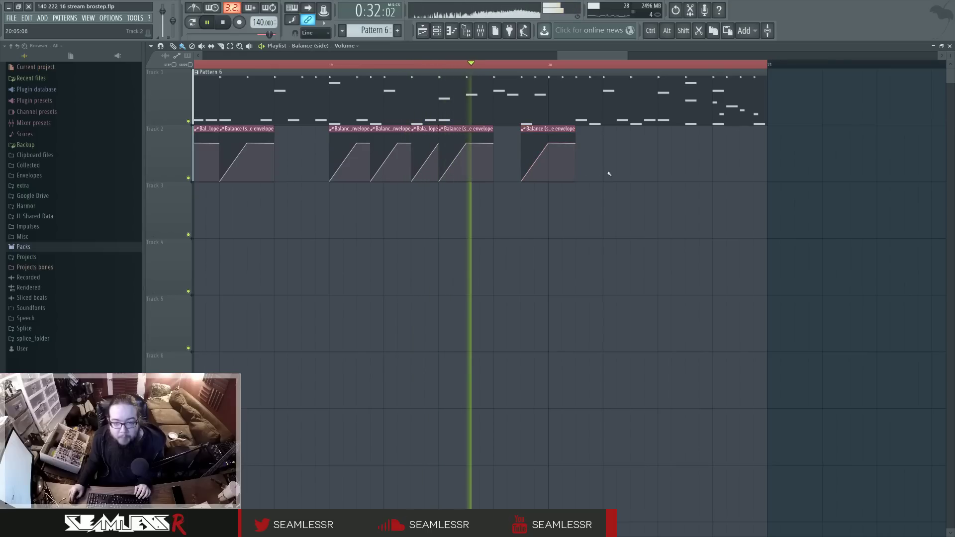
Place four consecutive volume envelope clips in bar 20, trimming the first to three sixteenth notes and the last two to half a beat.
{"action": "left_click", "coordinate": [592, 149]}
{"action": "left_click_drag", "start_coordinate": [645, 129], "coordinate": [630, 129]}
{"action": "left_click", "coordinate": [637, 135]}
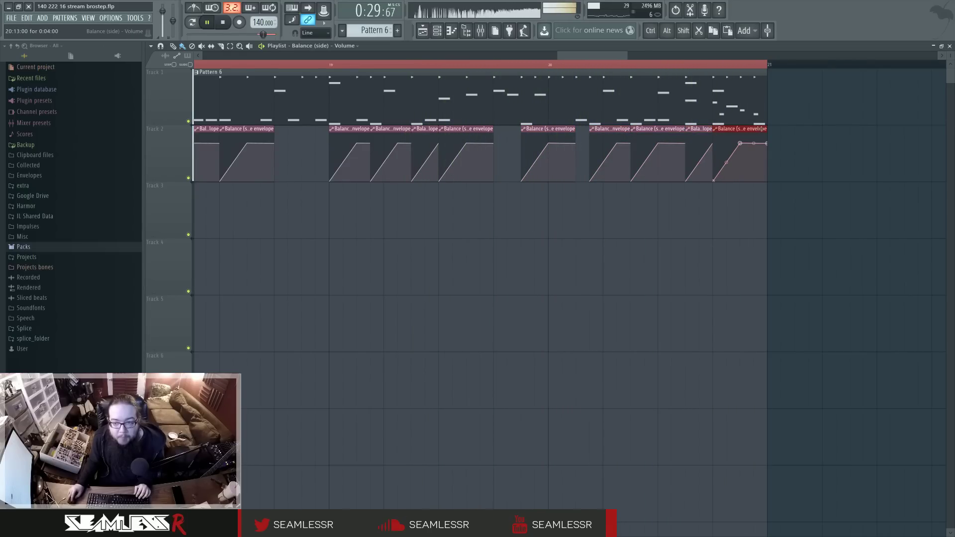
{"action": "left_click_drag", "start_coordinate": [766, 129], "coordinate": [739, 130]}
Try a short volume envelope clip on the last hit before bar 21 and play back bar 20.
{"action": "left_click", "coordinate": [757, 136]}
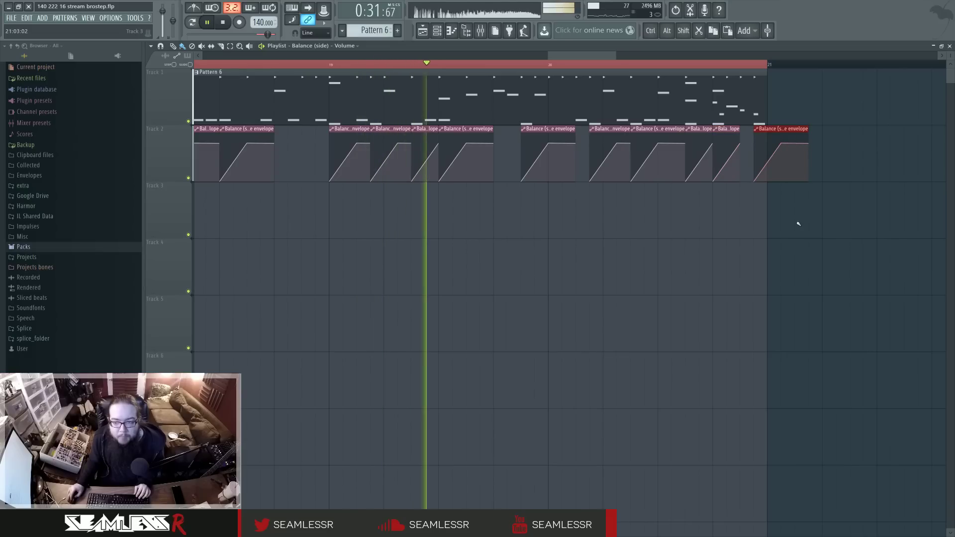
{"action": "left_click_drag", "start_coordinate": [808, 129], "coordinate": [766, 129]}
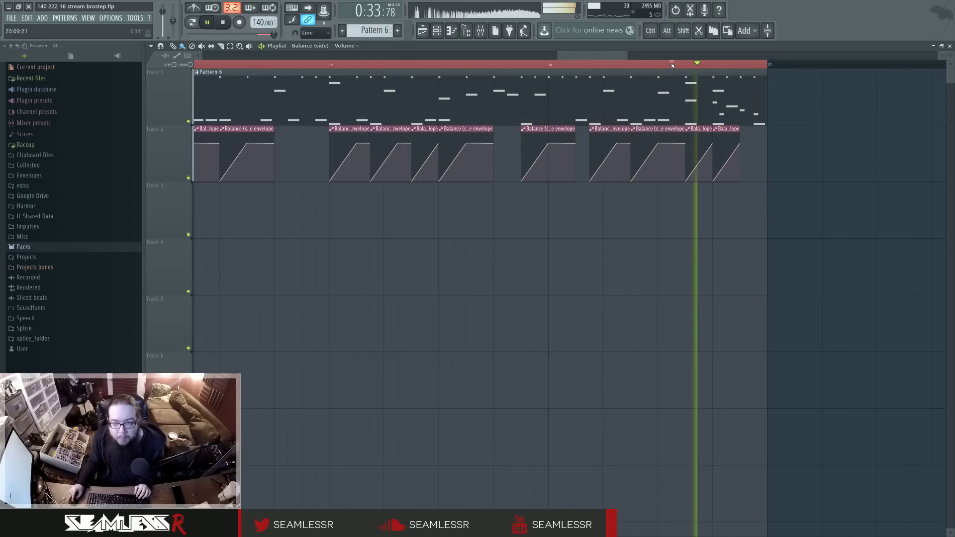
{"action": "left_click", "coordinate": [590, 65]}
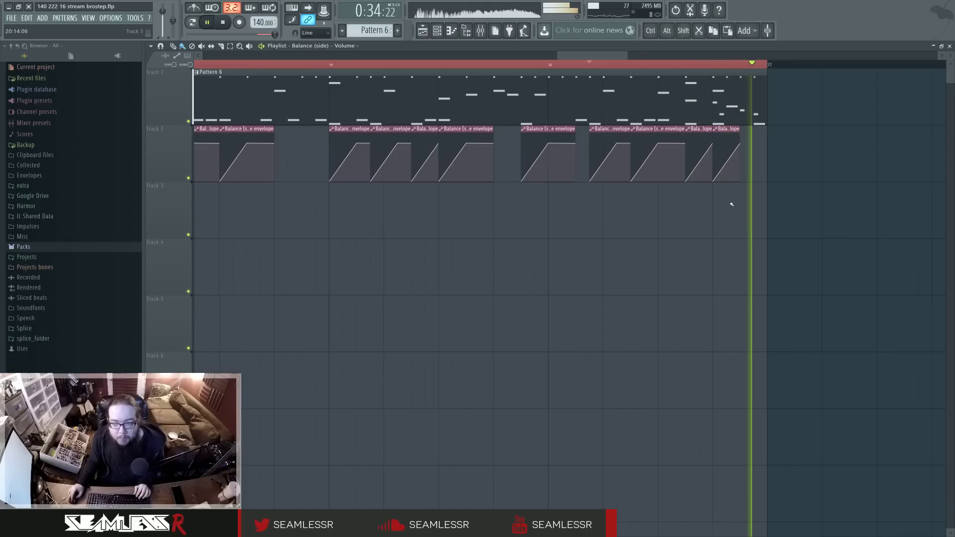
{"action": "scroll", "coordinate": [616, 226], "scroll_direction": "down", "scroll_amount": 3}
{"action": "scroll", "coordinate": [572, 239], "scroll_direction": "left", "scroll_amount": 2}
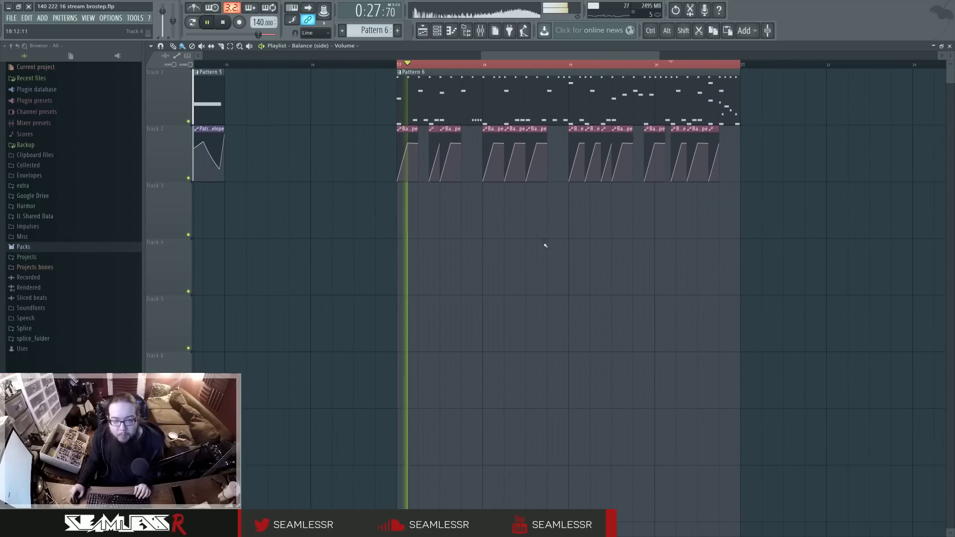
{"action": "key", "text": "space"}
Duplicate the Pattern 2 clip and its Macro 1 envelope clip onto tracks 3 and 4 at the start of bar 17.
{"action": "scroll", "coordinate": [370, 230], "scroll_direction": "down", "scroll_amount": 4}
{"action": "scroll", "coordinate": [343, 199], "scroll_direction": "left", "scroll_amount": 2}
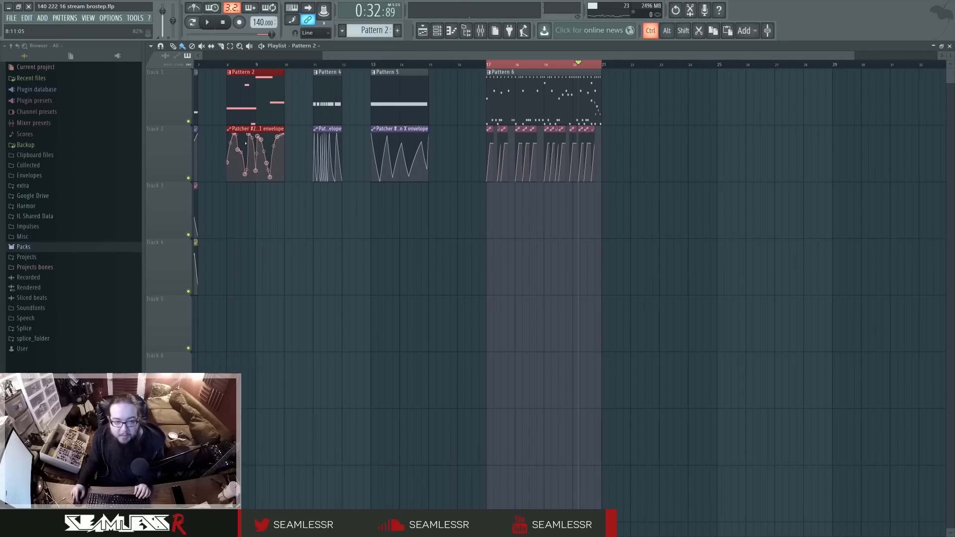
{"action": "key", "text": "ctrl+v"}
{"action": "left_click_drag", "start_coordinate": [222, 95], "coordinate": [454, 220]}
{"action": "scroll", "coordinate": [501, 213], "scroll_direction": "up", "scroll_amount": 5}
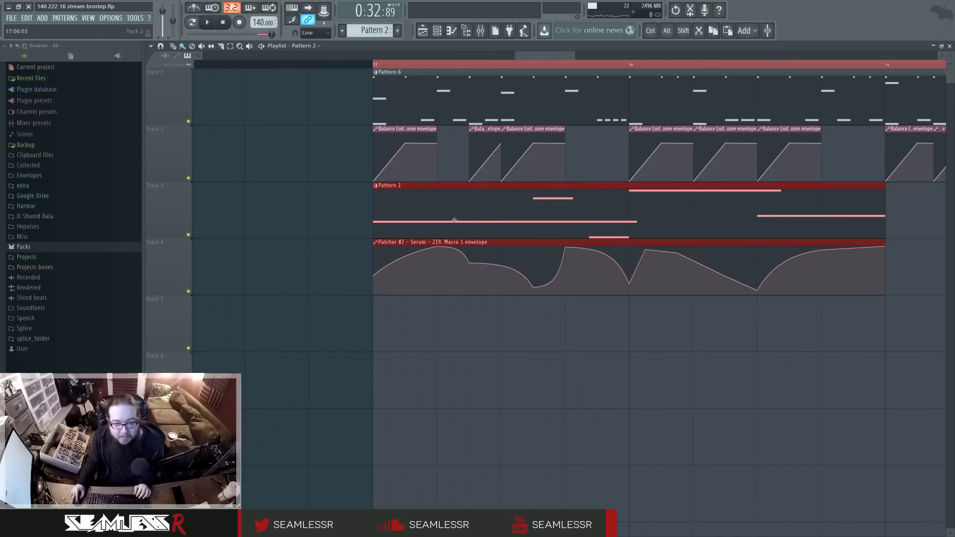
Play the synth against the drums and lower the side mixer track's level to -3.0 dB.
{"action": "key", "text": "space"}
{"action": "left_click", "coordinate": [327, 197]}
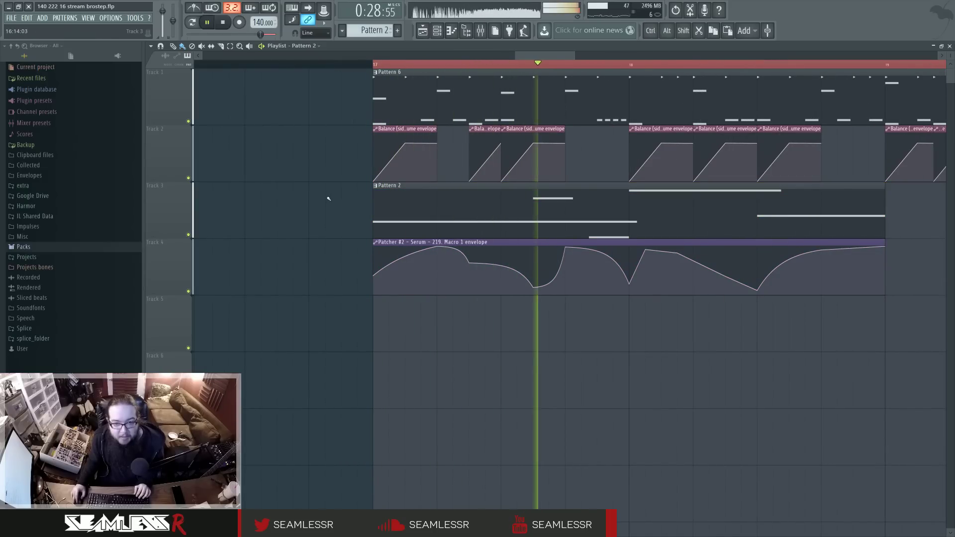
{"action": "key", "text": "F9"}
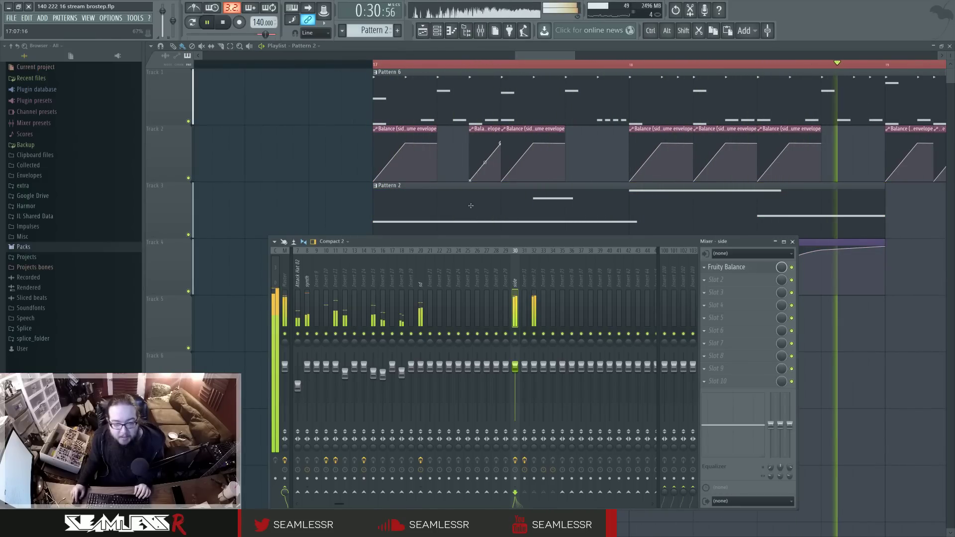
{"action": "key", "text": "space"}
{"action": "key", "text": "space"}
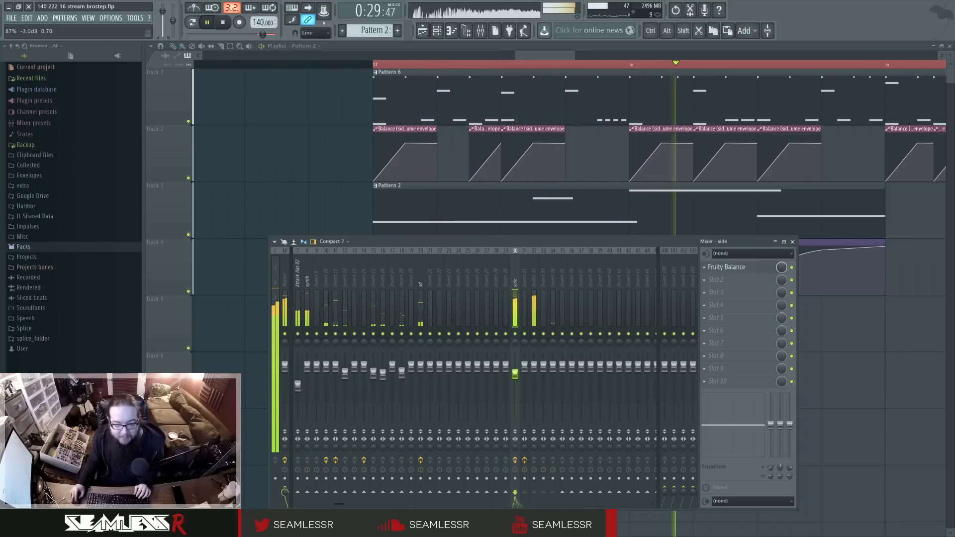
{"action": "key", "text": "F9"}
Make the copied Pattern 2 clip and its Macro 1 envelope clip at bar 17 unique.
{"action": "key", "text": "F7"}
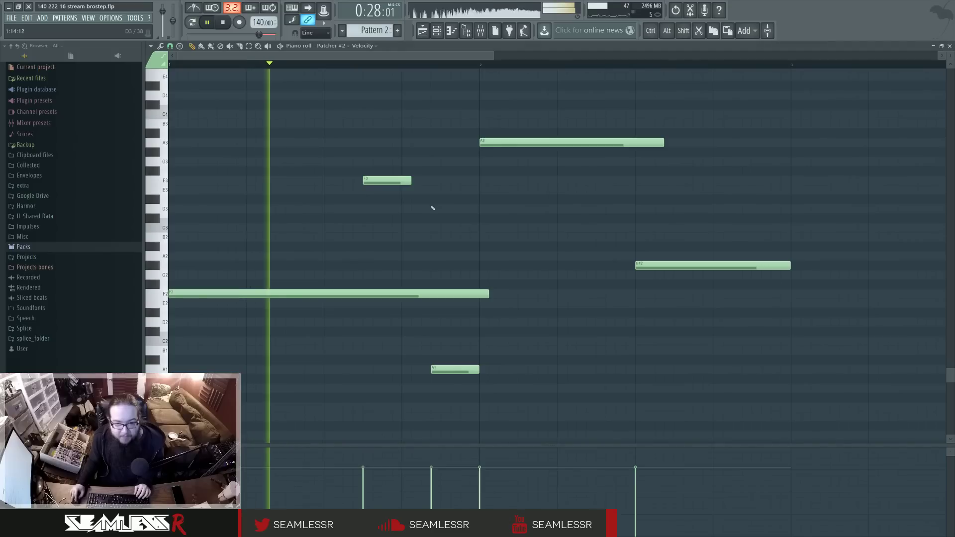
{"action": "key", "text": "F7"}
{"action": "key", "text": "space"}
{"action": "left_click", "coordinate": [375, 186]}
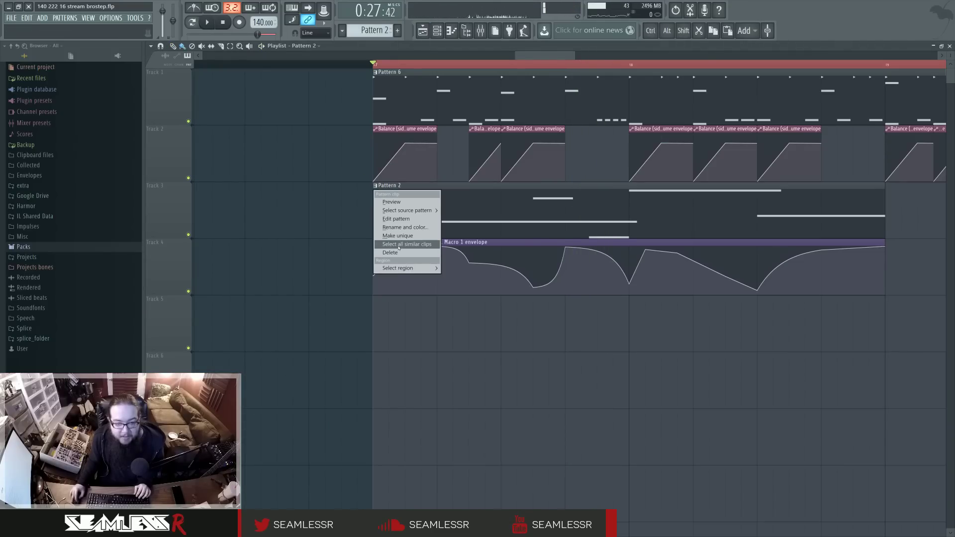
{"action": "left_click", "coordinate": [397, 236]}
{"action": "left_click", "coordinate": [375, 242]}
{"action": "left_click", "coordinate": [396, 293]}
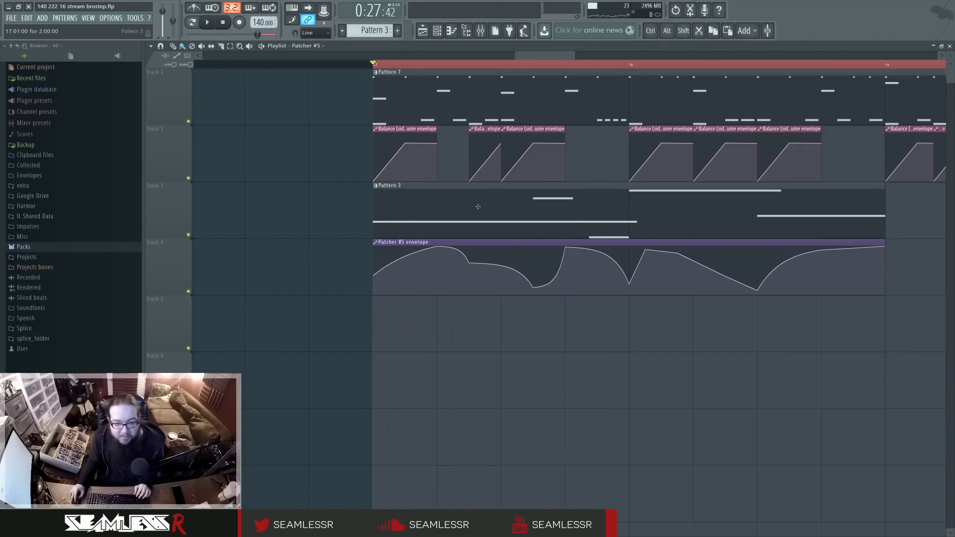
In the copied pattern, shorten the opening F2 note to two beats and delete the short F3 and A1 notes.
{"action": "double_click", "coordinate": [474, 208]}
{"action": "key", "text": "space"}
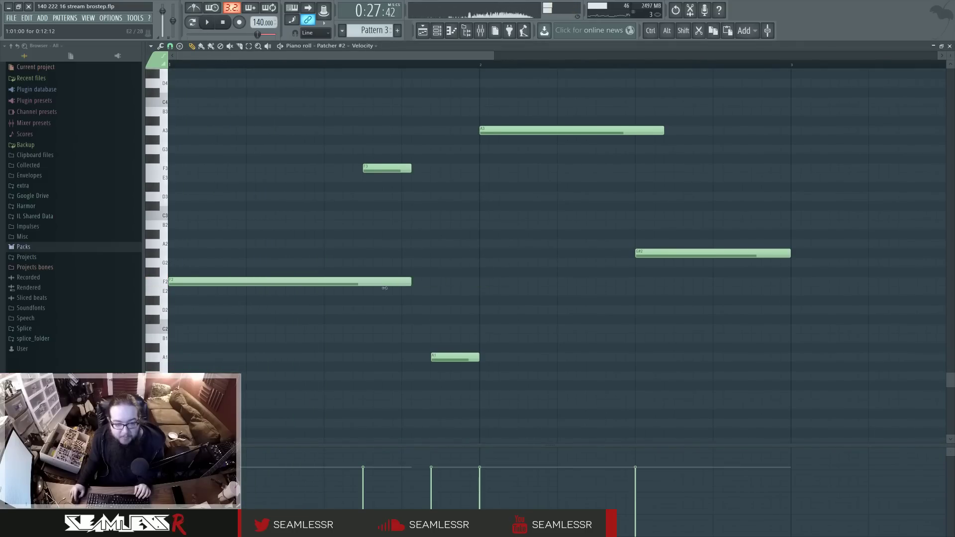
{"action": "right_click", "coordinate": [393, 168]}
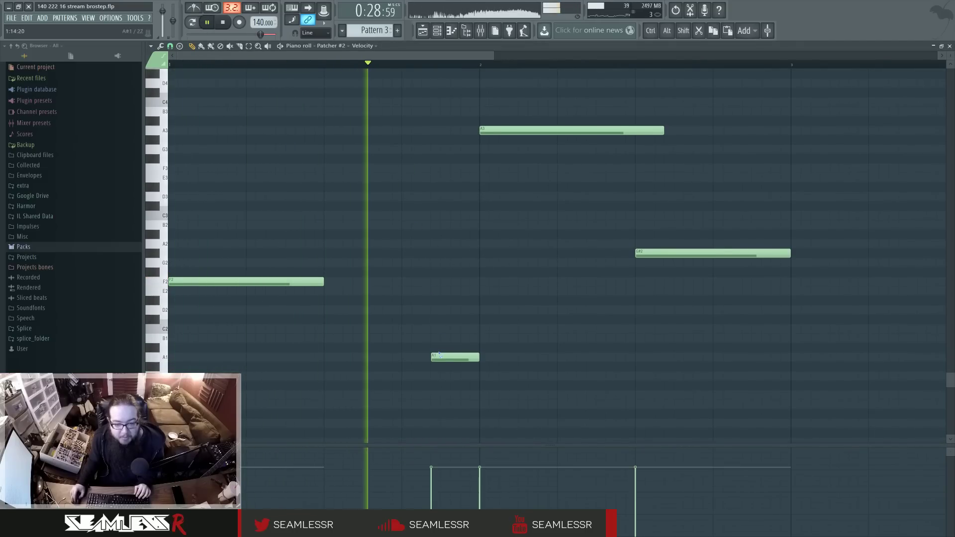
{"action": "right_click", "coordinate": [450, 357]}
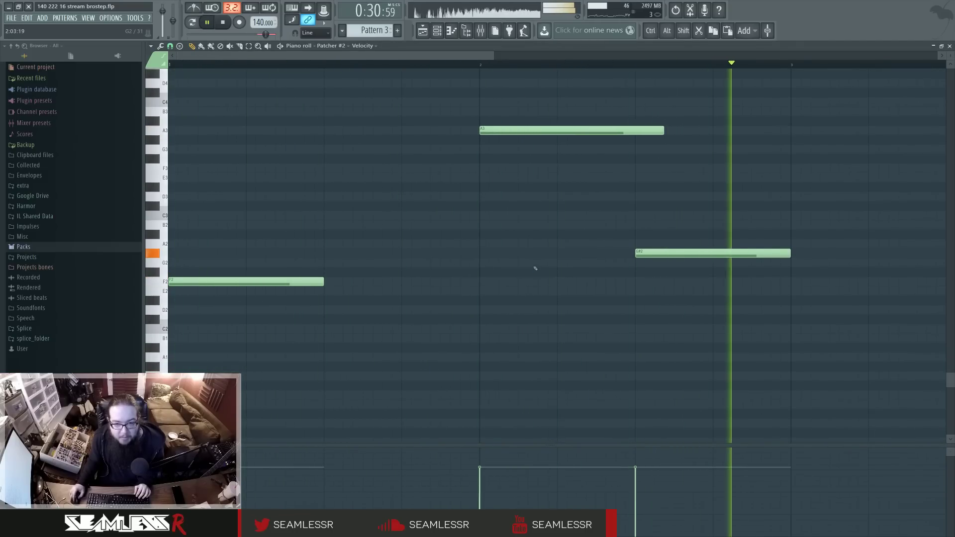
Rework the second bar's notes into an F3 starting shortly after the downbeat and an F2 trimmed to one and a half beats.
{"action": "left_click_drag", "start_coordinate": [494, 133], "coordinate": [490, 256]}
{"action": "key", "text": "ctrl+alt+z"}
{"action": "key", "text": "ctrl+alt+z"}
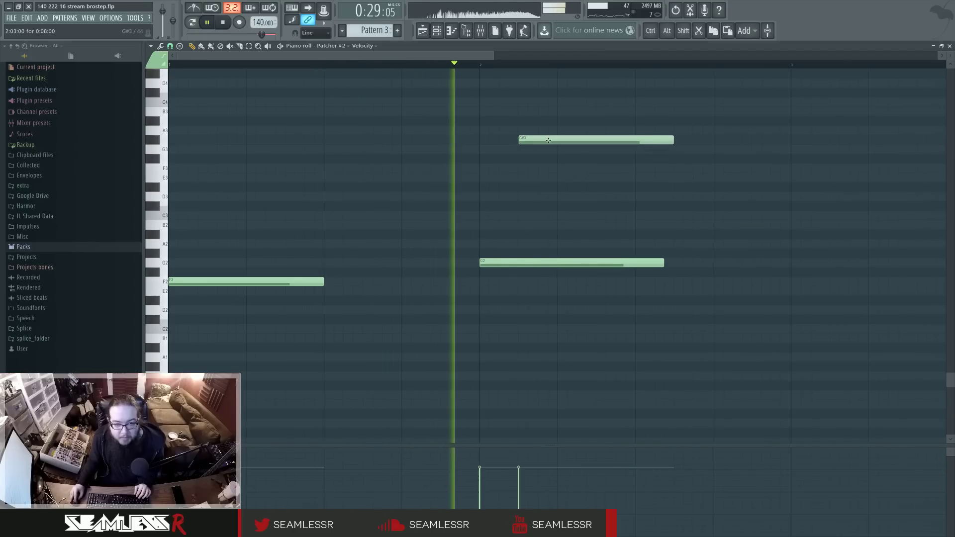
{"action": "left_click_drag", "start_coordinate": [538, 132], "coordinate": [536, 170]}
{"action": "left_click_drag", "start_coordinate": [497, 264], "coordinate": [499, 283]}
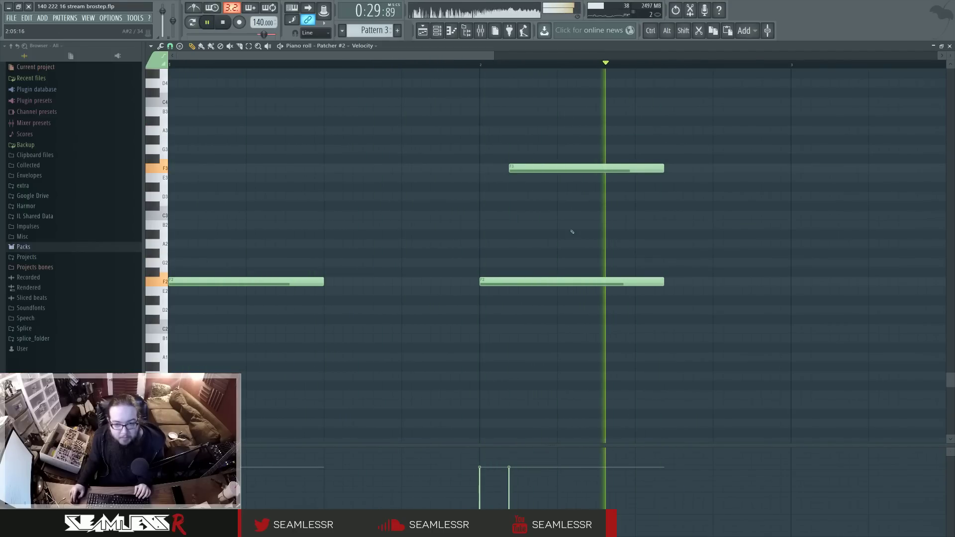
{"action": "left_click_drag", "start_coordinate": [662, 282], "coordinate": [596, 282]}
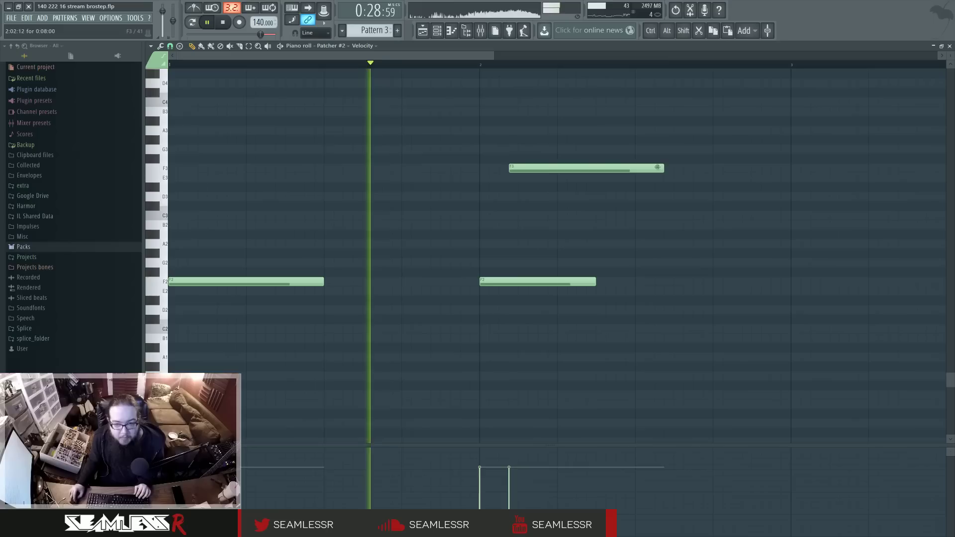
Add a short F#3 note over the end of the second bar's F3, ending both notes at beat three.
{"action": "left_click", "coordinate": [609, 158]}
{"action": "left_click_drag", "start_coordinate": [721, 160], "coordinate": [604, 159]}
{"action": "right_click", "coordinate": [668, 159]}
{"action": "key", "text": "space"}
{"action": "key", "text": "F5"}
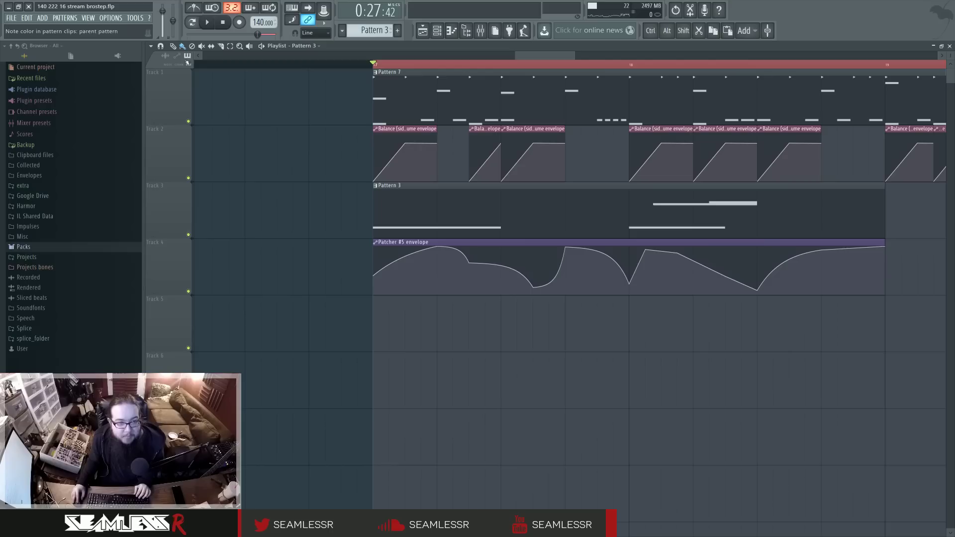
Reshape the bar 17 envelope to climb from zero to maximum over one and a half beats and hold until beat three.
{"action": "key", "text": "space"}
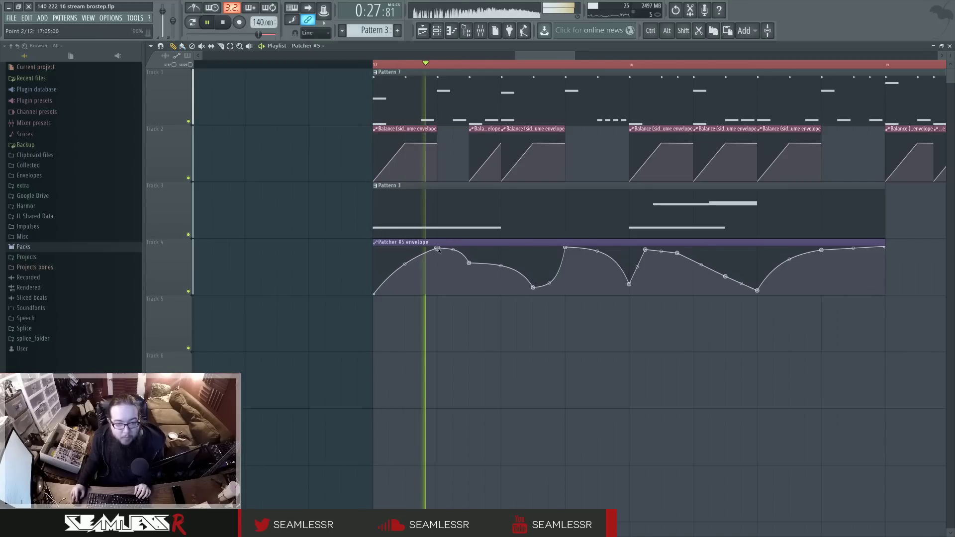
{"action": "key", "text": "space"}
{"action": "key", "text": "space"}
{"action": "right_click", "coordinate": [501, 247]}
{"action": "key", "text": "space"}
{"action": "key", "text": "space"}
{"action": "left_click_drag", "start_coordinate": [469, 263], "coordinate": [469, 247]}
{"action": "key", "text": "space"}
{"action": "key", "text": "space"}
Reshape the bar 18 envelope to start at zero, rise through a low point, and stay high until just before beat three.
{"action": "left_click_drag", "start_coordinate": [629, 283], "coordinate": [629, 294]}
{"action": "left_click_drag", "start_coordinate": [645, 250], "coordinate": [660, 281]}
{"action": "right_click", "coordinate": [724, 247]}
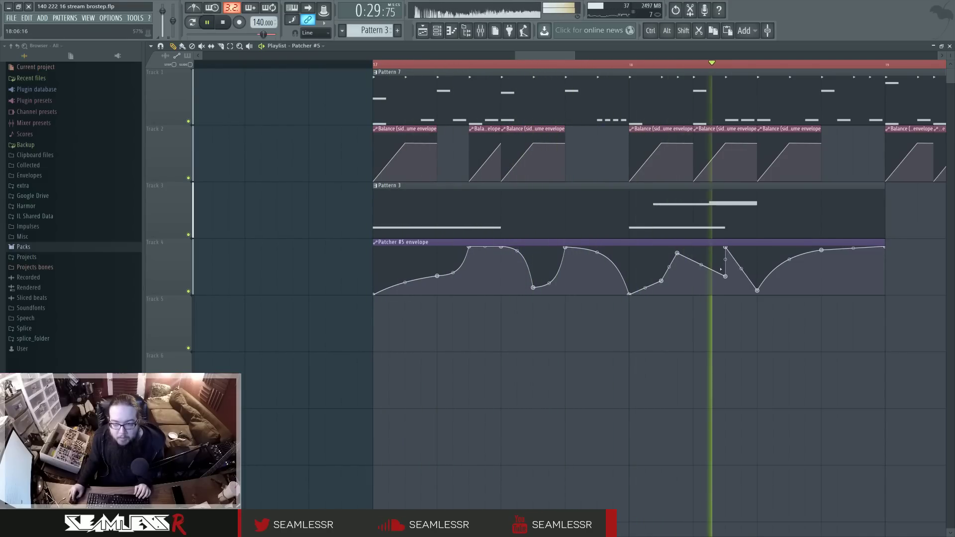
{"action": "key", "text": "space"}
{"action": "key", "text": "space"}
{"action": "left_click_drag", "start_coordinate": [725, 277], "coordinate": [714, 250]}
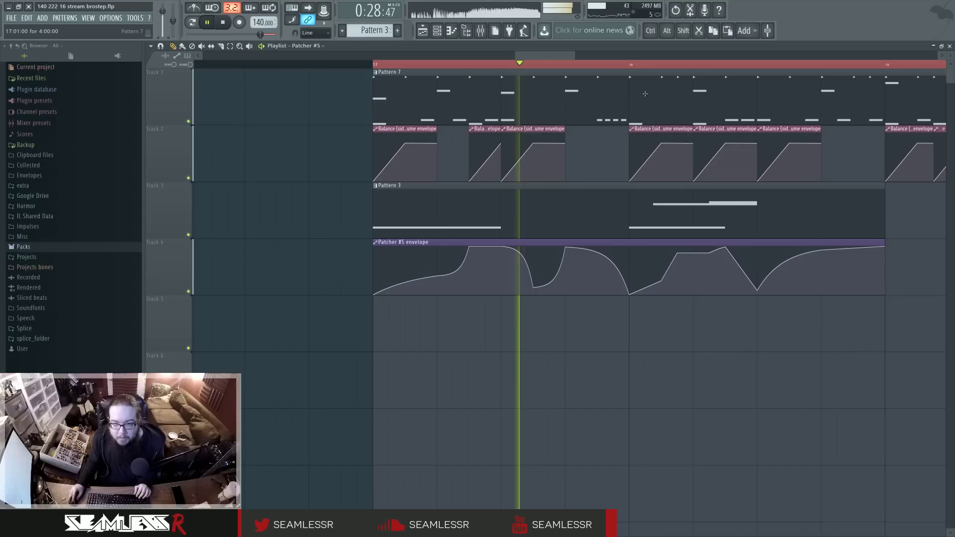
{"action": "key", "text": "space"}
{"action": "key", "text": "space"}
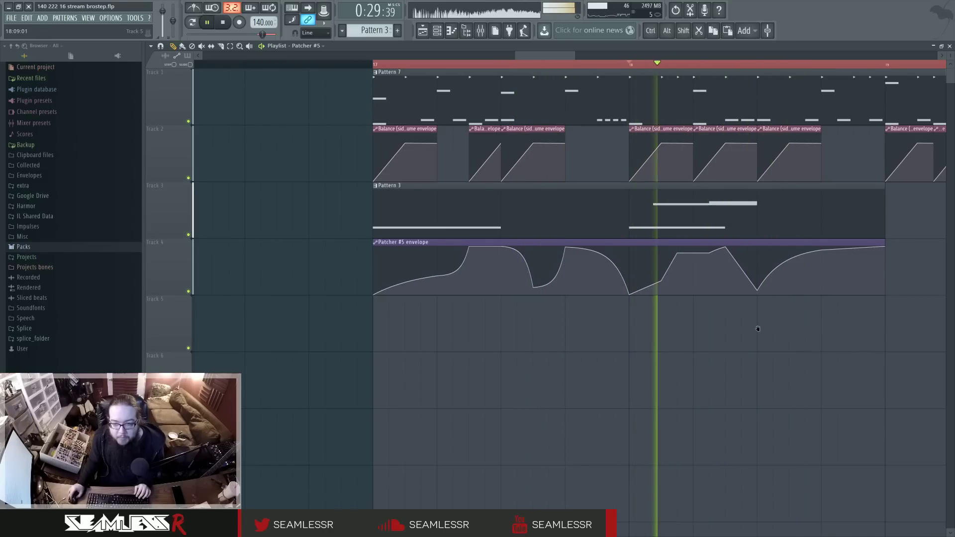
Slice the Pattern 3 and envelope clips into half-bar pieces, deleting the second halves of bars 17 and 18.
{"action": "key", "text": "space"}
{"action": "key", "text": "c"}
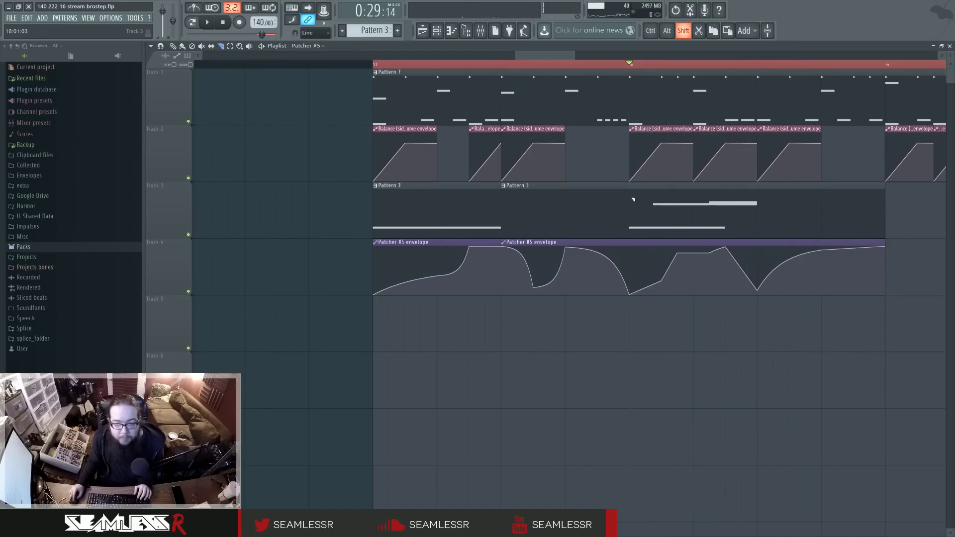
{"action": "left_click_drag", "start_coordinate": [633, 199], "coordinate": [741, 257]}
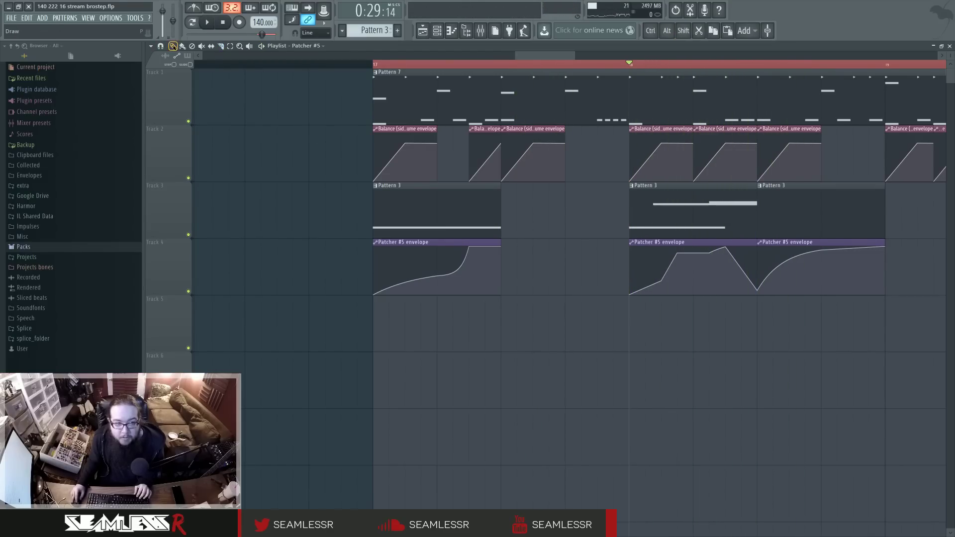
{"action": "right_click", "coordinate": [840, 218]}
{"action": "right_click", "coordinate": [839, 259]}
Loop bar 11 around the Pattern 5 clip and its envelope, and play it with the mixer levels showing.
{"action": "scroll", "coordinate": [810, 321], "scroll_direction": "down", "scroll_amount": 5}
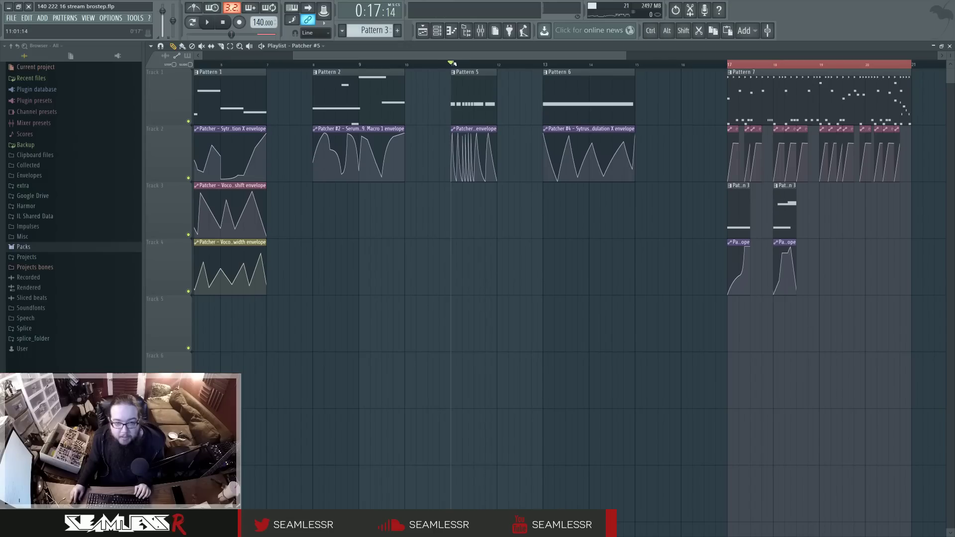
{"action": "key", "text": "space"}
{"action": "key", "text": "space"}
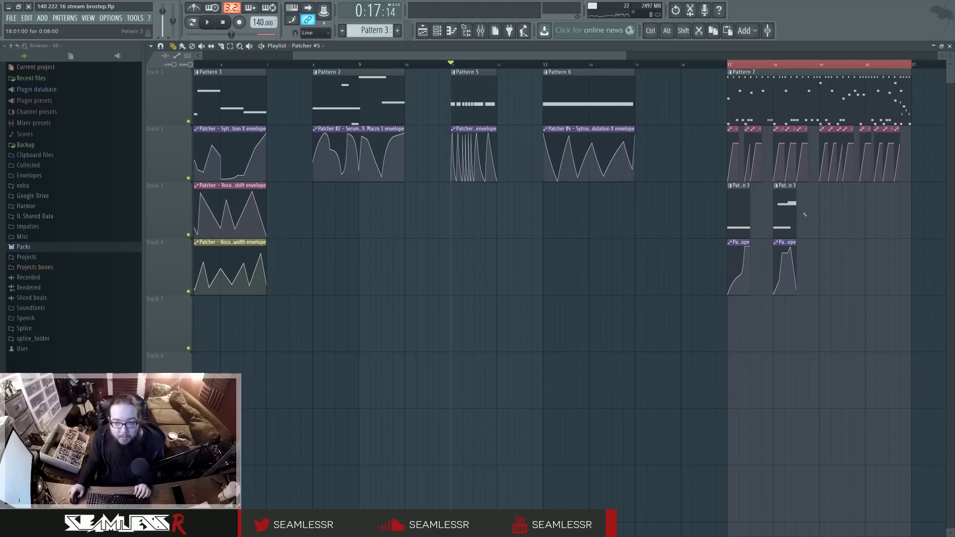
{"action": "scroll", "coordinate": [451, 254], "scroll_direction": "left", "scroll_amount": 2}
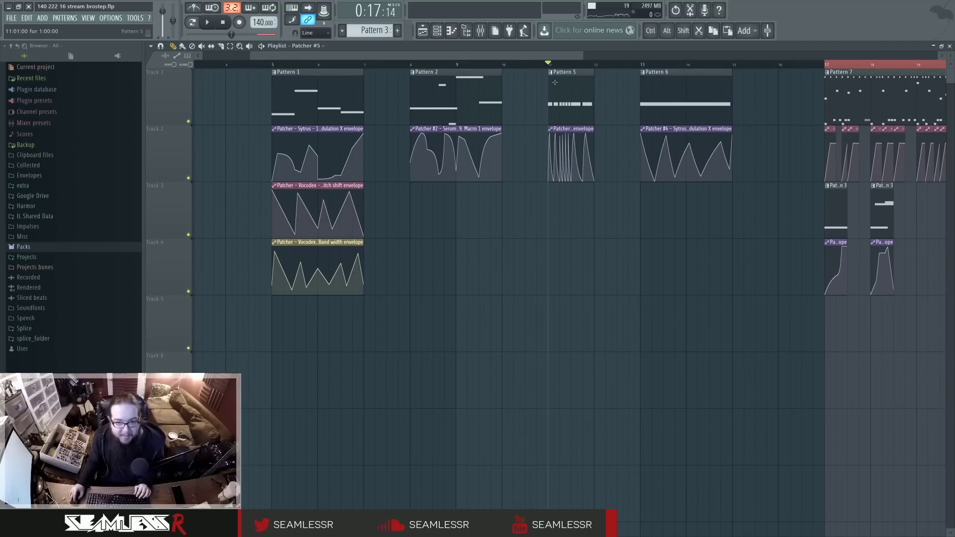
{"action": "key", "text": "space"}
{"action": "key", "text": "space"}
{"action": "right_click", "coordinate": [550, 66]}
{"action": "left_click_drag", "start_coordinate": [550, 65], "coordinate": [594, 65]}
{"action": "key", "text": "F9"}
{"action": "key", "text": "space"}
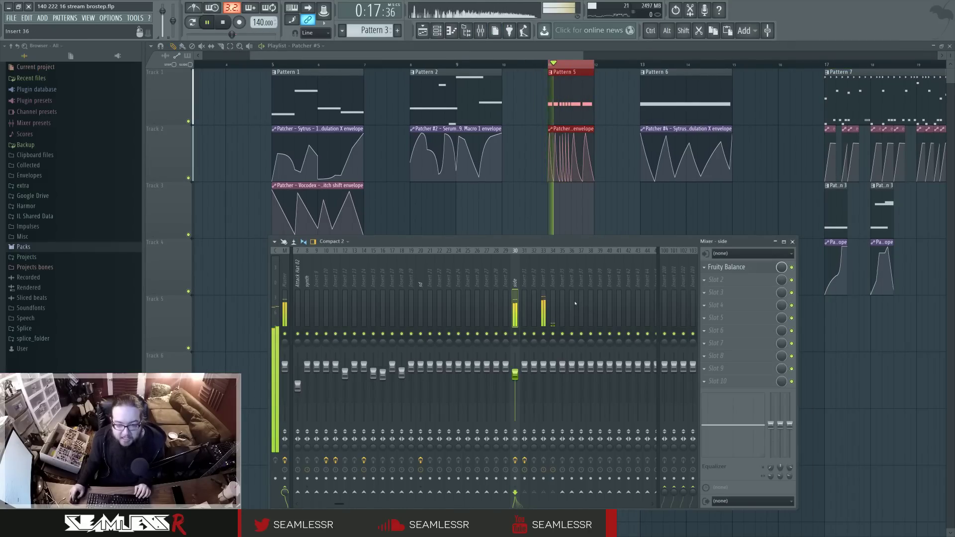
Open Pattern 5's notes and its Patcher #3 instrument, and play the loop.
{"action": "key", "text": "space"}
{"action": "left_click", "coordinate": [437, 32]}
{"action": "key", "text": "space"}
{"action": "key", "text": "space"}
{"action": "double_click", "coordinate": [568, 93]}
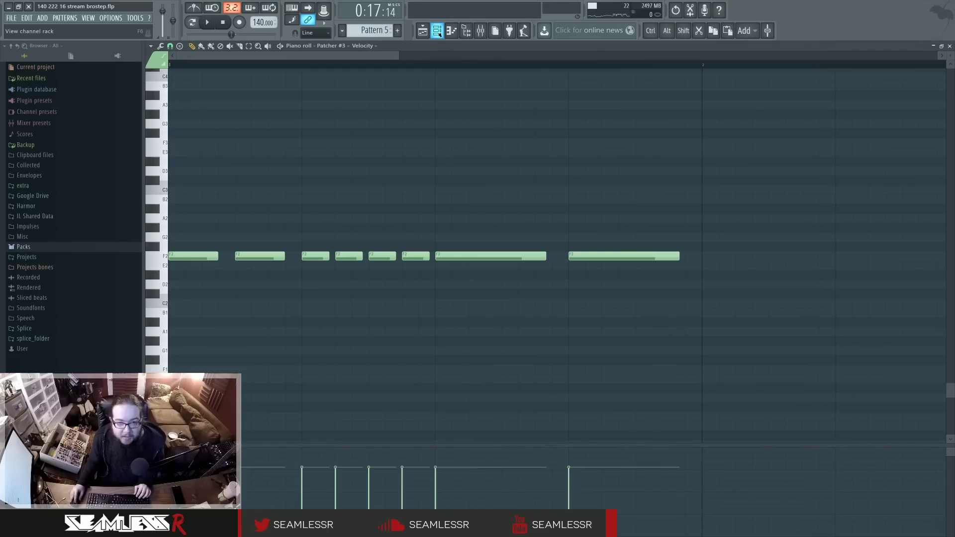
{"action": "left_click", "coordinate": [438, 33]}
{"action": "left_click", "coordinate": [355, 286]}
{"action": "left_click", "coordinate": [354, 285]}
{"action": "left_click", "coordinate": [354, 285]}
{"action": "key", "text": "space"}
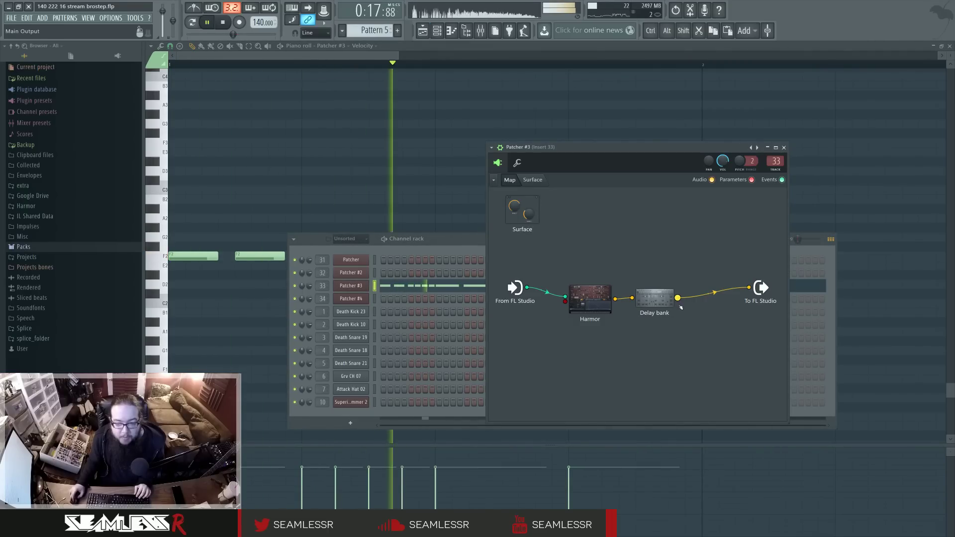
Insert Maximus between the Delay bank and the output in Patcher #3 and play the sound through it.
{"action": "key", "text": "F8"}
{"action": "left_click_drag", "start_coordinate": [634, 287], "coordinate": [704, 300]}
{"action": "left_click_drag", "start_coordinate": [352, 132], "coordinate": [561, 210]}
{"action": "key", "text": "space"}
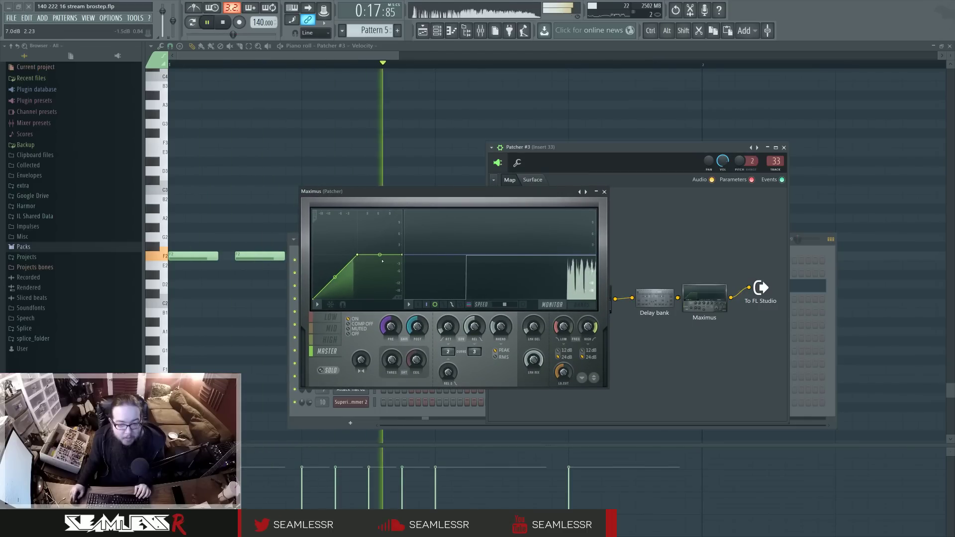
Adjust the high crossover frequency in Maximus and add points to the HIGH band's curve to lift its quiet levels.
{"action": "left_click", "coordinate": [580, 305]}
{"action": "left_click", "coordinate": [527, 306]}
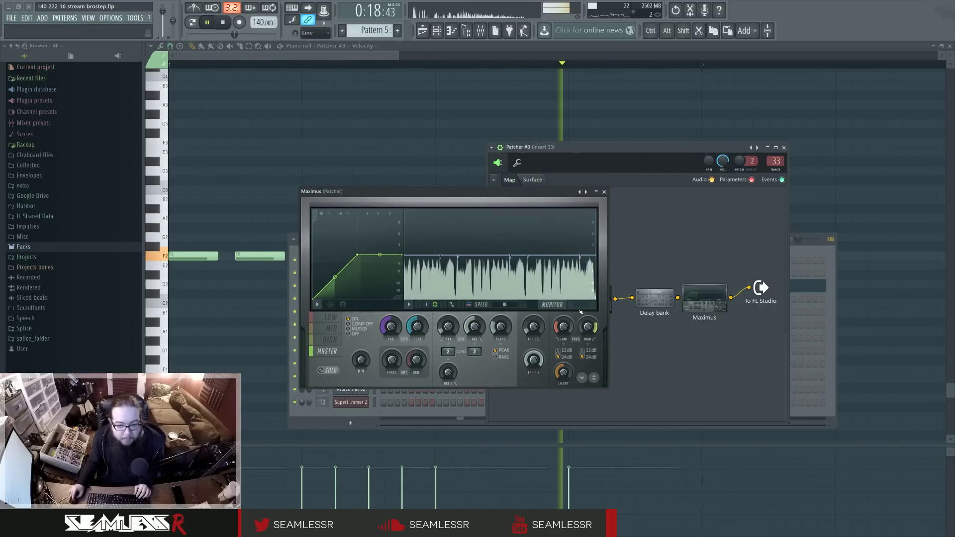
{"action": "left_click_drag", "start_coordinate": [588, 328], "coordinate": [588, 323]}
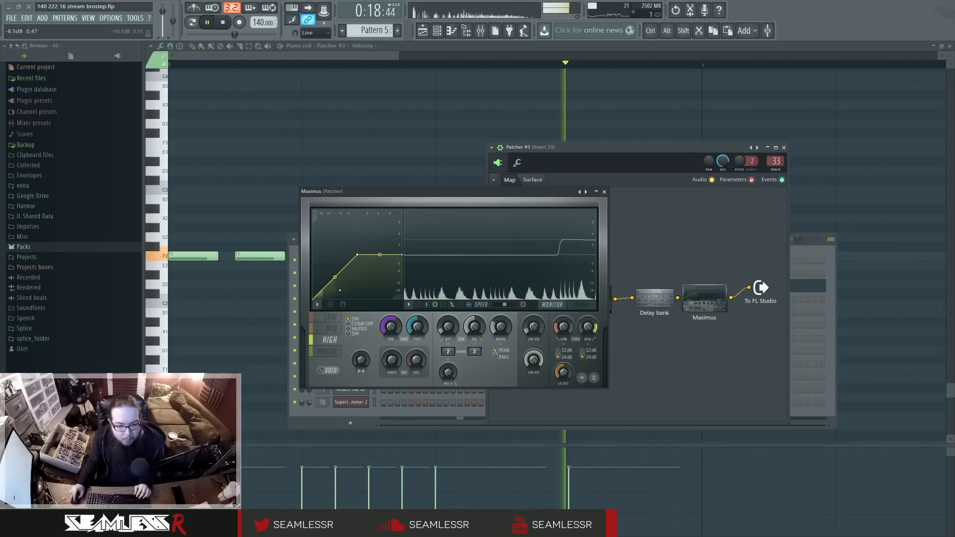
{"action": "right_click", "coordinate": [316, 296]}
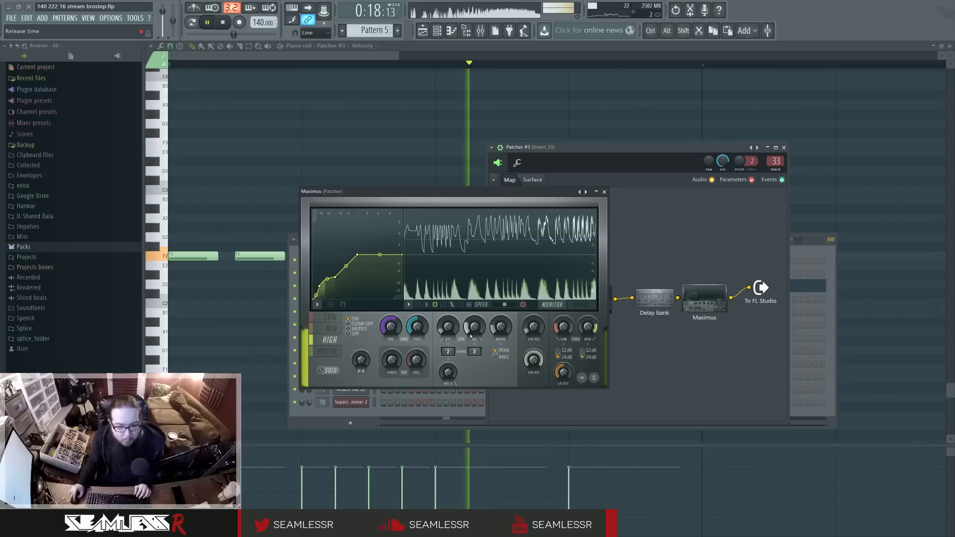
Raise the upper end of the Maximus MASTER curve and set the HIGH band's stereo separation to 41% separated.
{"action": "left_click", "coordinate": [326, 352]}
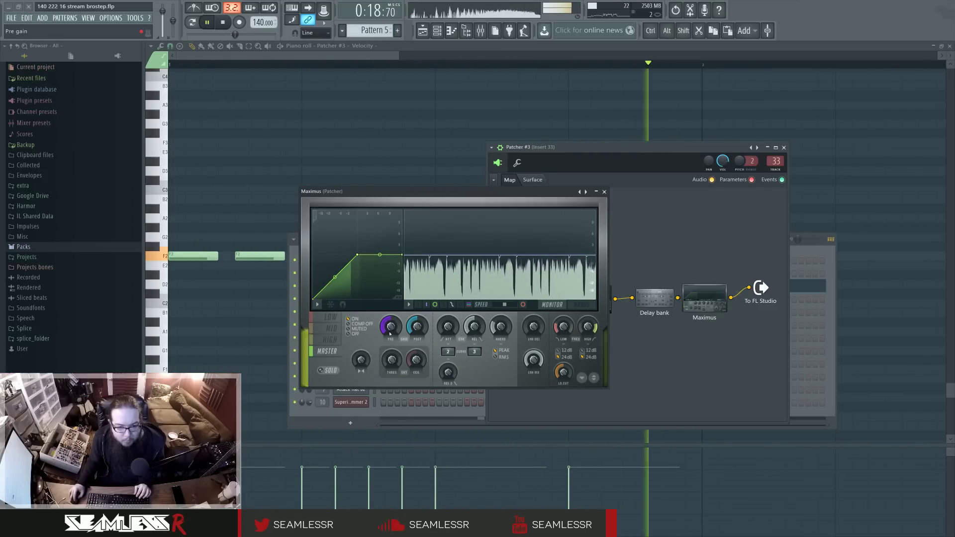
{"action": "left_click_drag", "start_coordinate": [401, 254], "coordinate": [402, 237]}
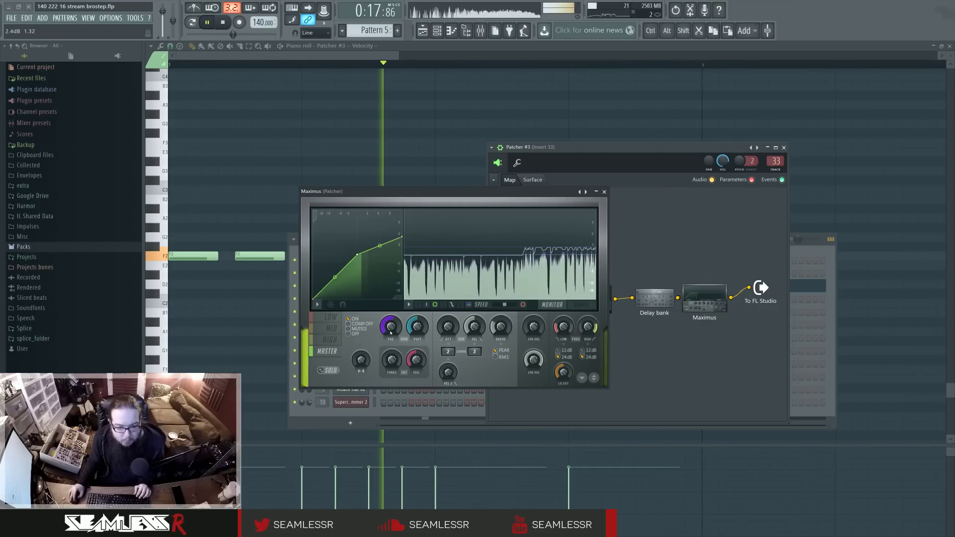
{"action": "left_click", "coordinate": [331, 329]}
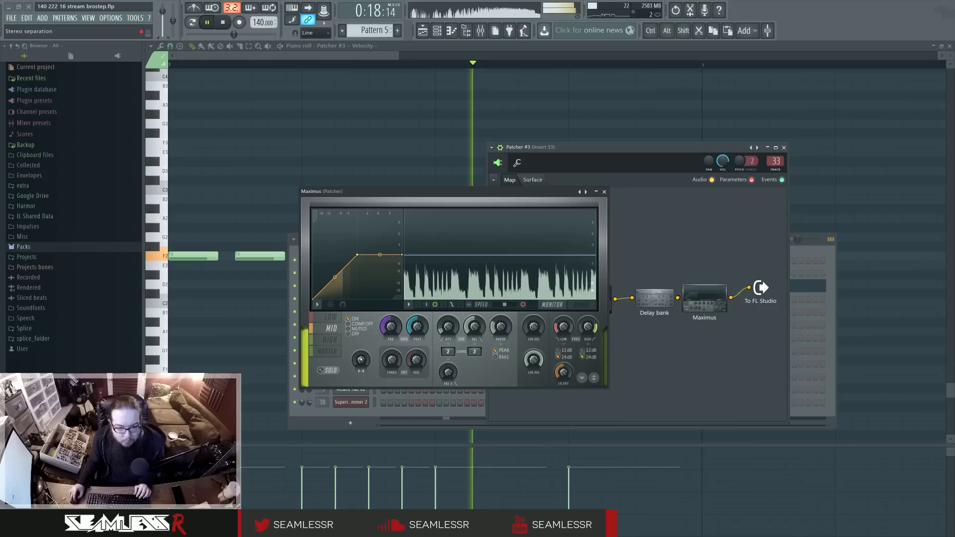
{"action": "left_click", "coordinate": [330, 340]}
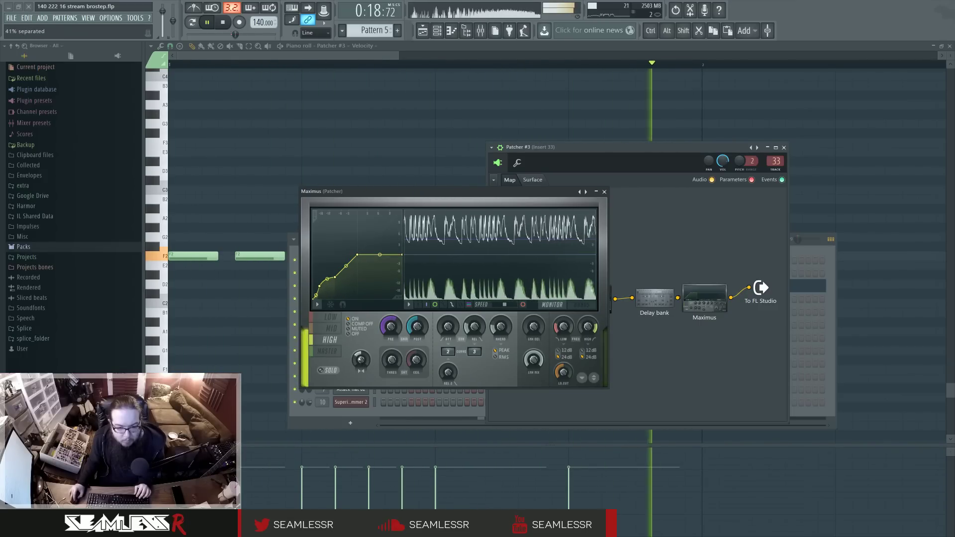
Close Maximus, return to the playlist, clear the bar 11 loop, and play from bar 17.
{"action": "left_click", "coordinate": [604, 192]}
{"action": "left_click", "coordinate": [422, 31]}
{"action": "key", "text": "space"}
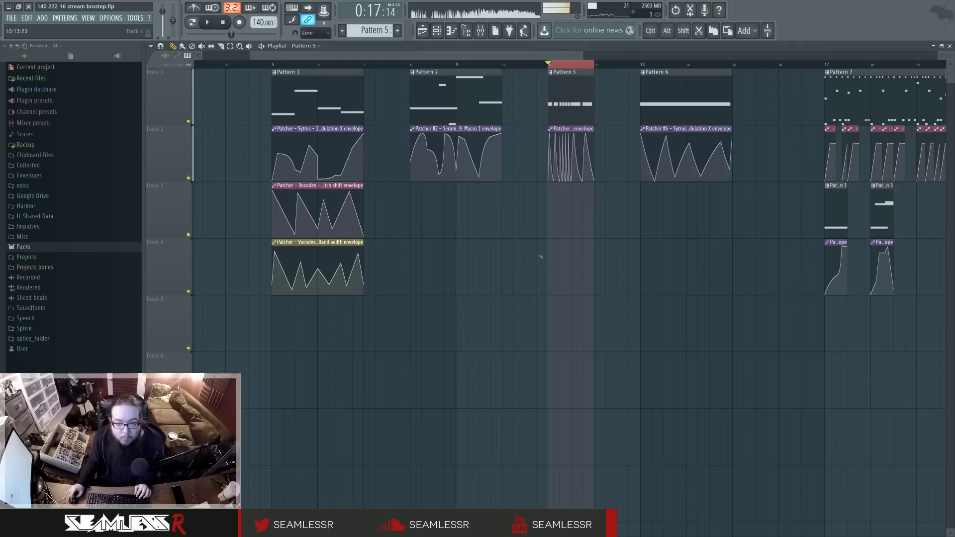
{"action": "left_click", "coordinate": [576, 67], "text": "ctrl"}
{"action": "left_click_drag", "start_coordinate": [713, 251], "coordinate": [546, 252]}
{"action": "left_click", "coordinate": [658, 64]}
{"action": "key", "text": "space"}
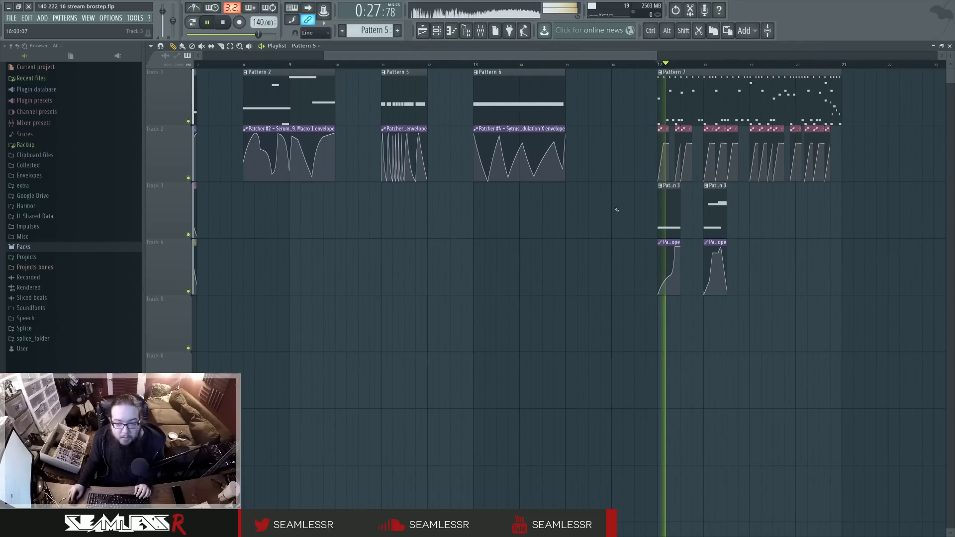
Play Pattern 1 from bar 5 and Pattern 6 from bar 13, and listen to the bar 17 drums again.
{"action": "scroll", "coordinate": [563, 249], "scroll_direction": "left", "scroll_amount": 2}
{"action": "scroll", "coordinate": [517, 230], "scroll_direction": "left", "scroll_amount": 2}
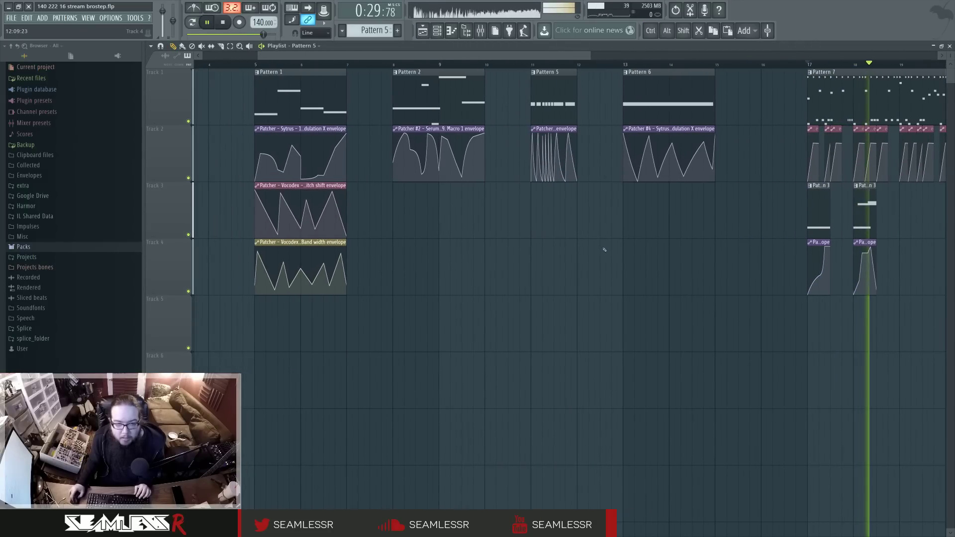
{"action": "left_click", "coordinate": [263, 66]}
{"action": "key", "text": "space"}
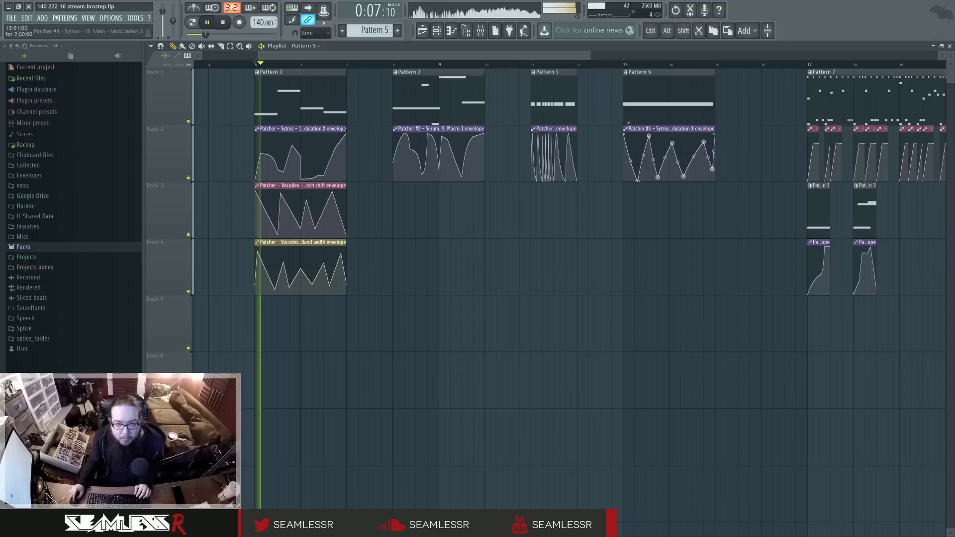
{"action": "left_click", "coordinate": [624, 66]}
{"action": "scroll", "coordinate": [576, 256], "scroll_direction": "right", "scroll_amount": 3}
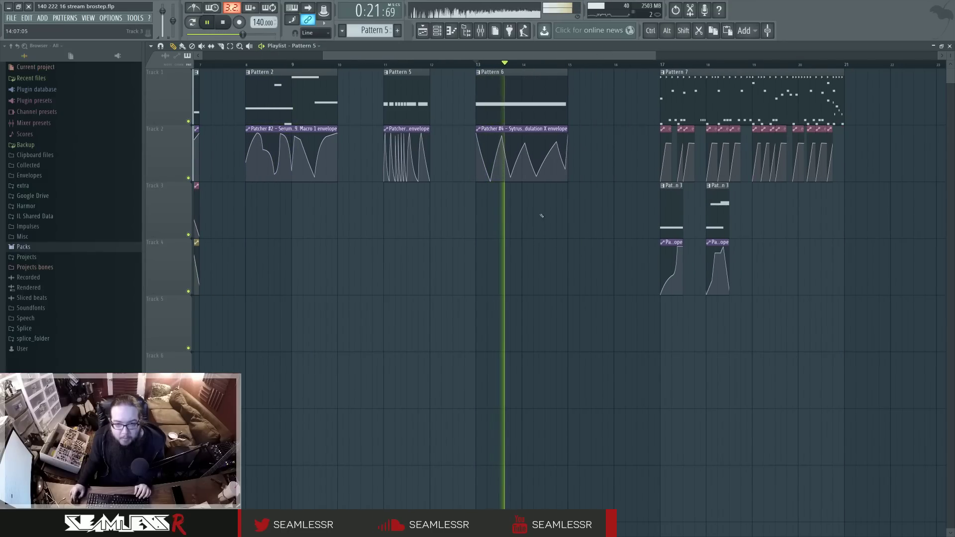
{"action": "key", "text": "space"}
{"action": "scroll", "coordinate": [571, 248], "scroll_direction": "up", "scroll_amount": 1}
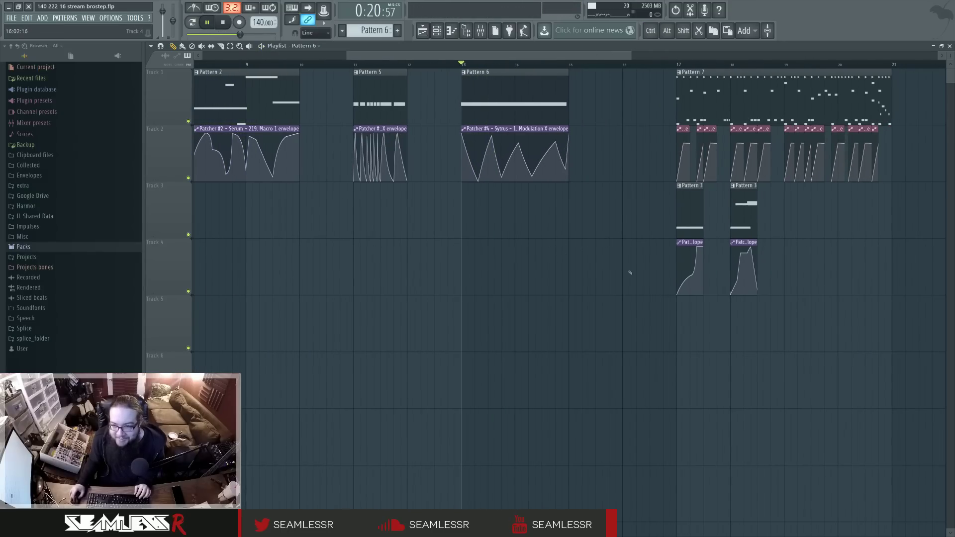
{"action": "key", "text": "space"}
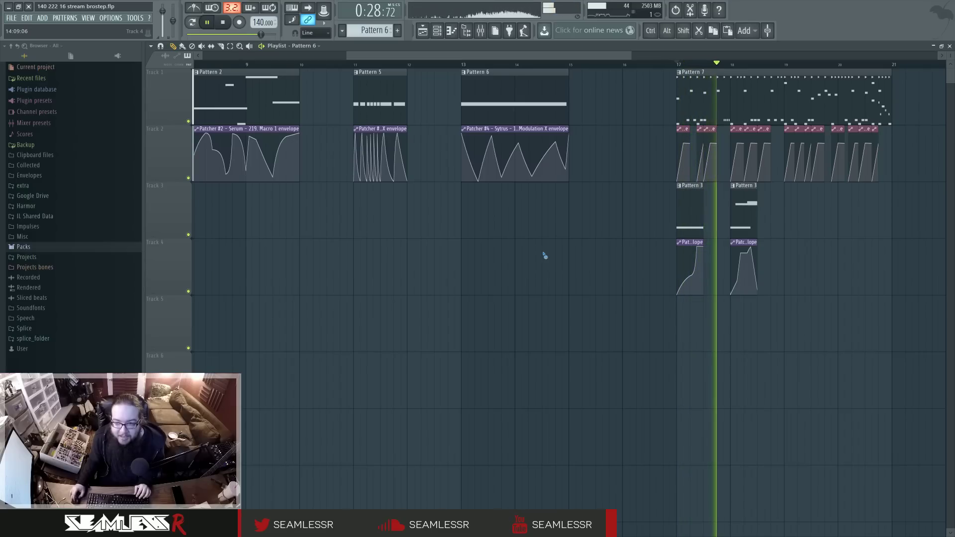
Slice out the second quarter of Pattern 5 and its envelope in bar 11, and copy it to the last quarter of bar 17.
{"action": "left_click", "coordinate": [353, 63]}
{"action": "key", "text": "space"}
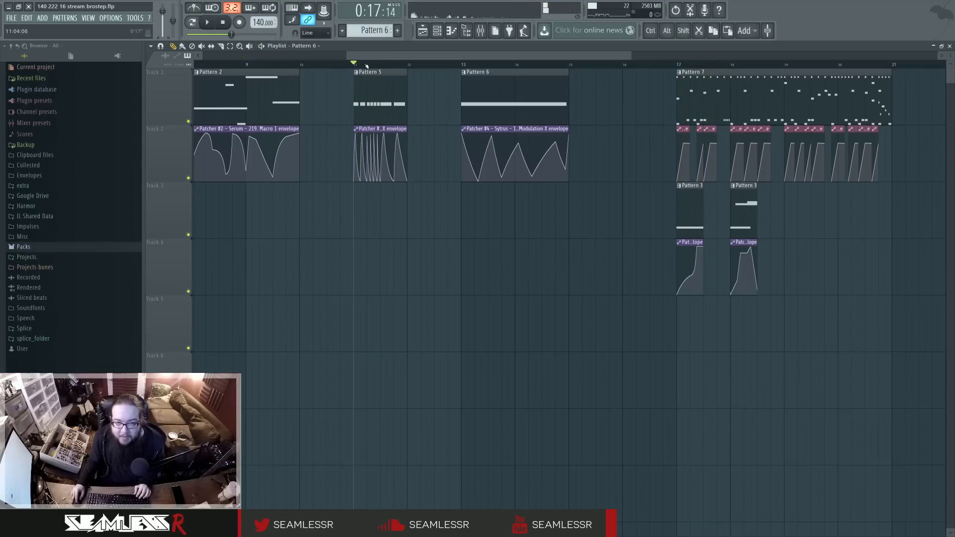
{"action": "key", "text": "space"}
{"action": "scroll", "coordinate": [352, 83], "scroll_direction": "up", "scroll_amount": 2}
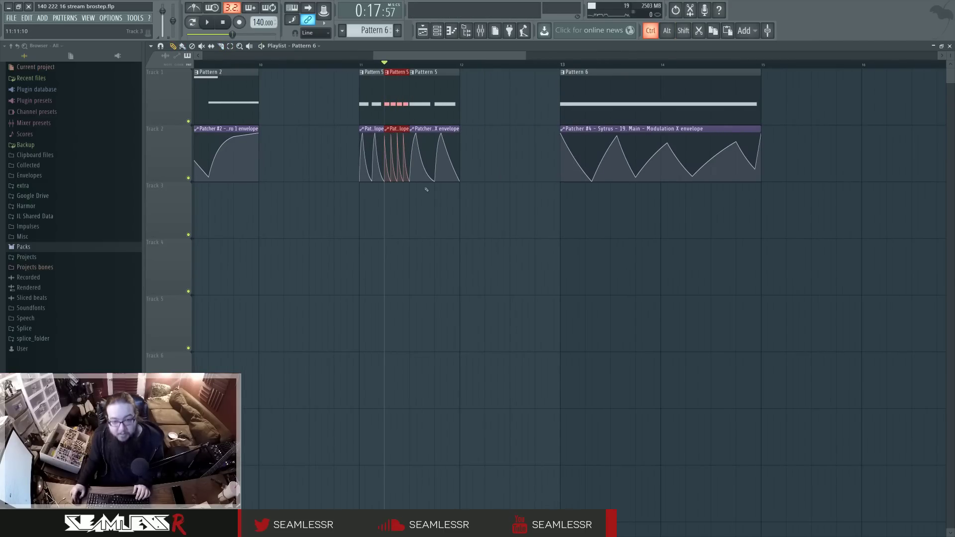
{"action": "left_click_drag", "start_coordinate": [640, 219], "coordinate": [273, 234]}
{"action": "left_click_drag", "start_coordinate": [725, 251], "coordinate": [512, 249]}
{"action": "key", "text": "ctrl+v"}
{"action": "key", "text": "space"}
{"action": "left_click_drag", "start_coordinate": [321, 158], "coordinate": [467, 251]}
{"action": "left_click_drag", "start_coordinate": [463, 210], "coordinate": [465, 196]}
{"action": "left_click", "coordinate": [315, 132]}
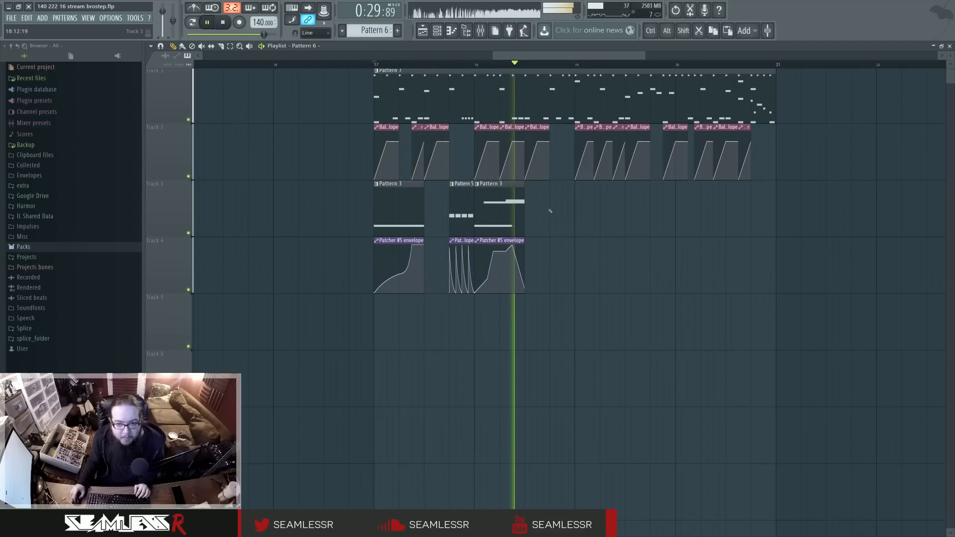
Copy the bar 17 Pattern 3 clip and its envelope to the start of bar 19.
{"action": "scroll", "coordinate": [572, 213], "scroll_direction": "down", "scroll_amount": 4}
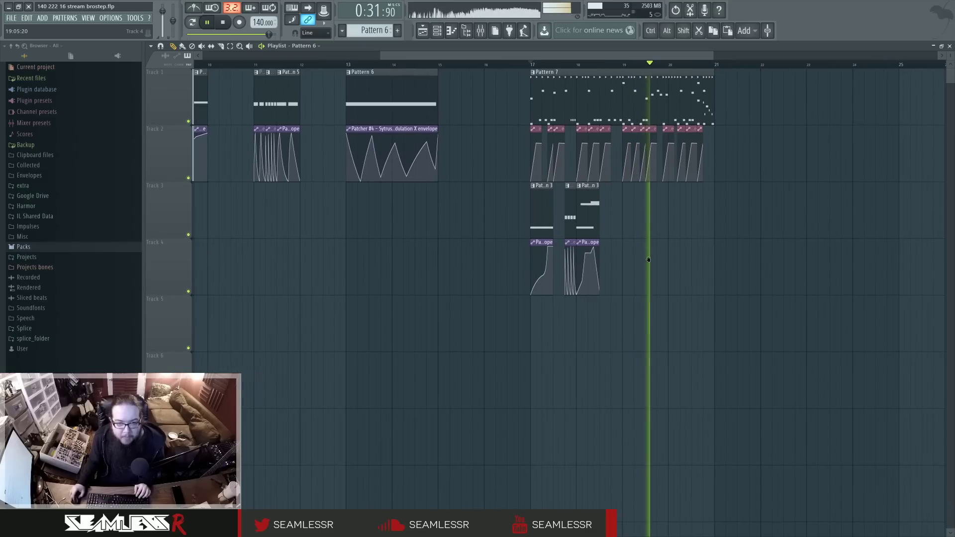
{"action": "left_click_drag", "start_coordinate": [544, 209], "coordinate": [563, 261]}
{"action": "key", "text": "ctrl+c"}
{"action": "key", "text": "ctrl+v"}
{"action": "left_click_drag", "start_coordinate": [249, 212], "coordinate": [664, 211]}
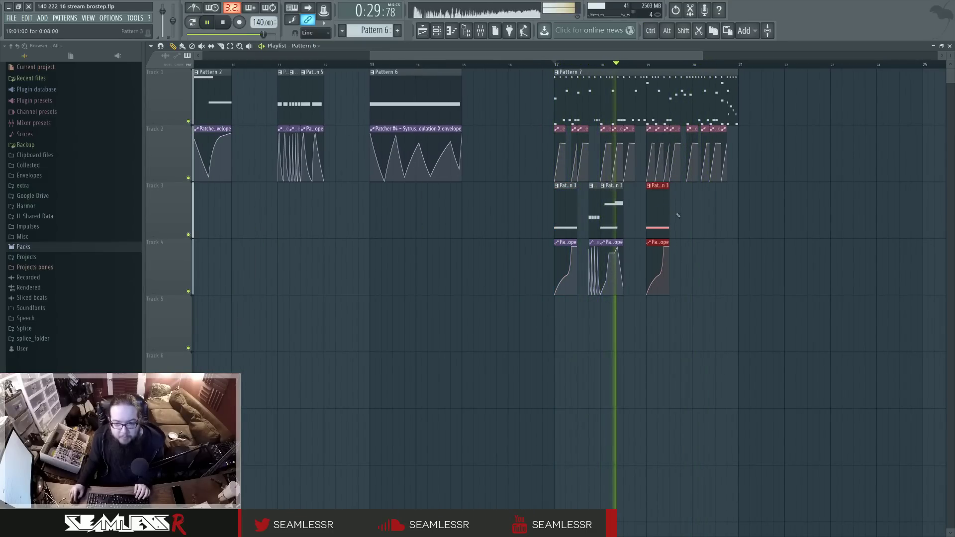
{"action": "scroll", "coordinate": [666, 211], "scroll_direction": "up", "scroll_amount": 3}
Make the bar 19 envelope clip unique and reshape it to rise to a peak midway and fall to zero, auditioning from bar 19.
{"action": "left_click", "coordinate": [576, 64]}
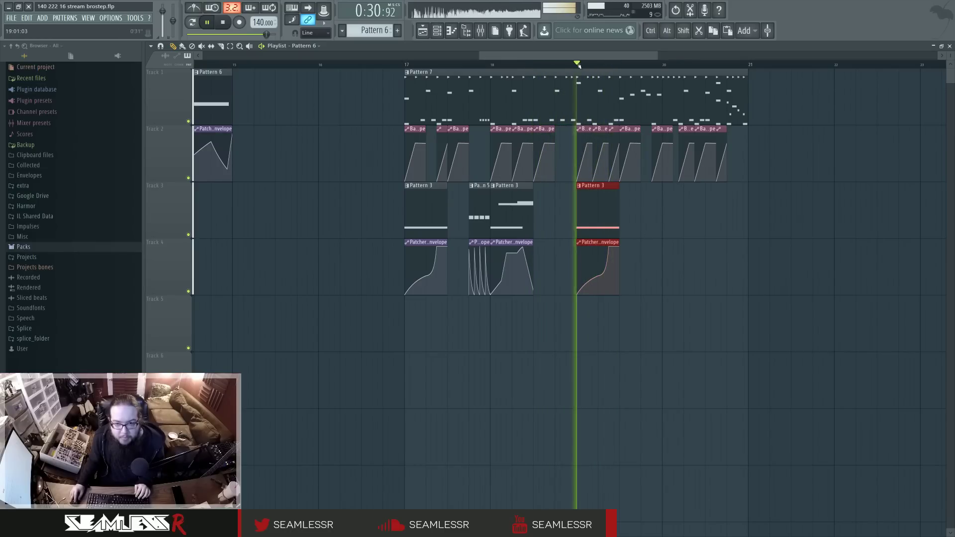
{"action": "right_click", "coordinate": [577, 244]}
{"action": "left_click", "coordinate": [592, 267]}
{"action": "key", "text": "space"}
{"action": "left_click_drag", "start_coordinate": [591, 268], "coordinate": [587, 257]}
{"action": "key", "text": "space"}
{"action": "key", "text": "space"}
{"action": "key", "text": "space"}
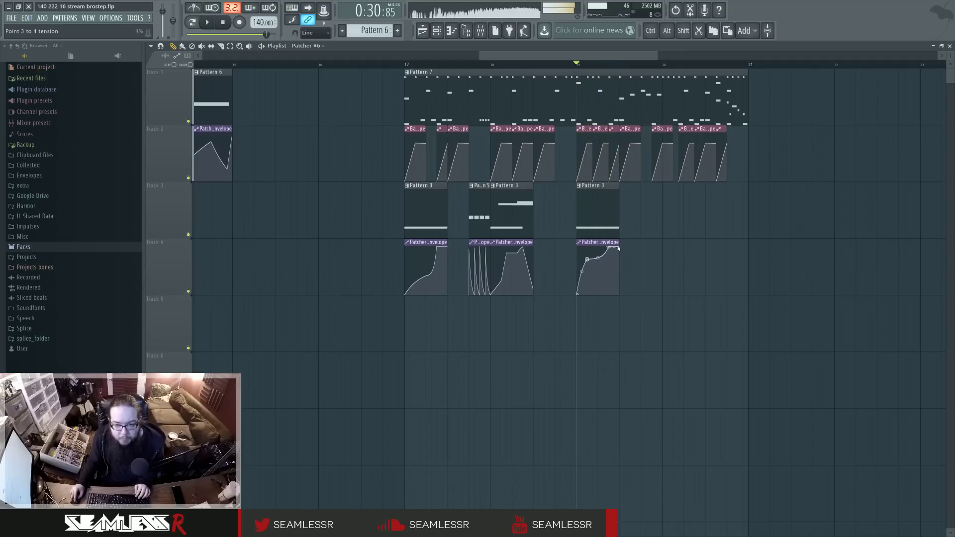
{"action": "left_click_drag", "start_coordinate": [608, 246], "coordinate": [598, 247]}
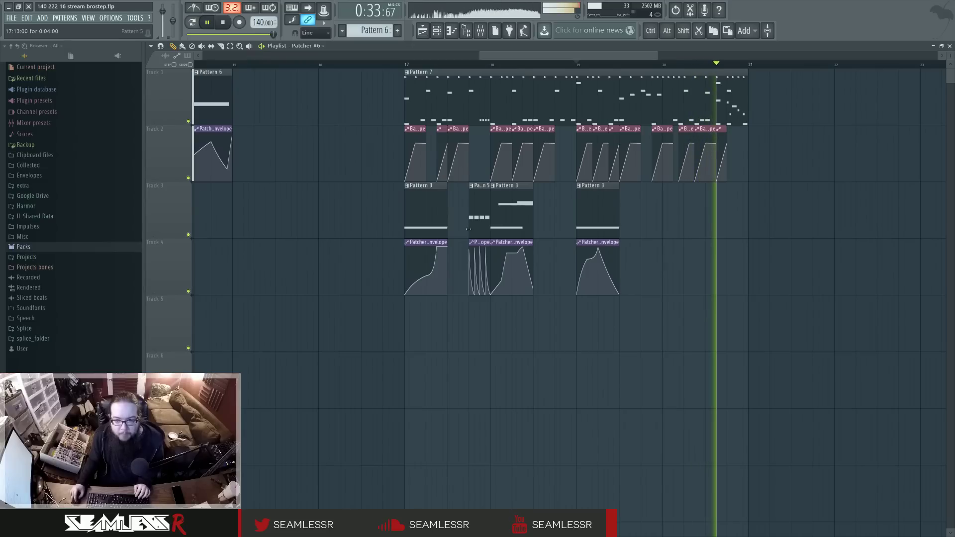
Copy the Pattern 5 slice and its envelope from bar 17 to the last quarter of bar 19 and play the result.
{"action": "left_click_drag", "start_coordinate": [467, 224], "coordinate": [479, 261]}
{"action": "mouse_move", "coordinate": [478, 208]}
{"action": "left_mouse_down"}
{"action": "mouse_move", "coordinate": [306, 209]}
{"action": "mouse_move", "coordinate": [688, 209]}
{"action": "mouse_move", "coordinate": [650, 209]}
{"action": "left_mouse_up"}
{"action": "key", "text": "space"}
{"action": "left_click", "coordinate": [505, 315]}
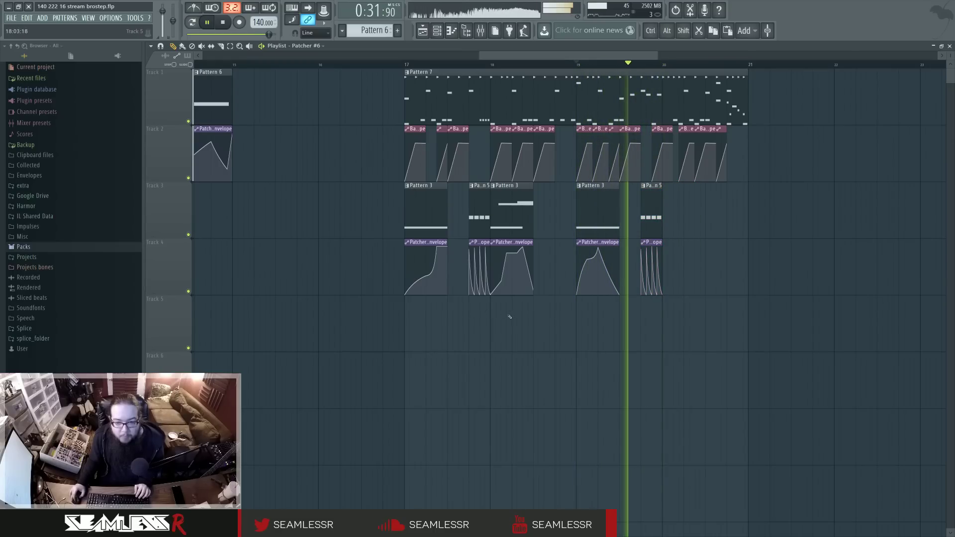
Copy Pattern 6 and its envelope from bar 13 to the second half of bar 20, cutting off everything past bar 21.
{"action": "scroll", "coordinate": [543, 290], "scroll_direction": "left", "scroll_amount": 3}
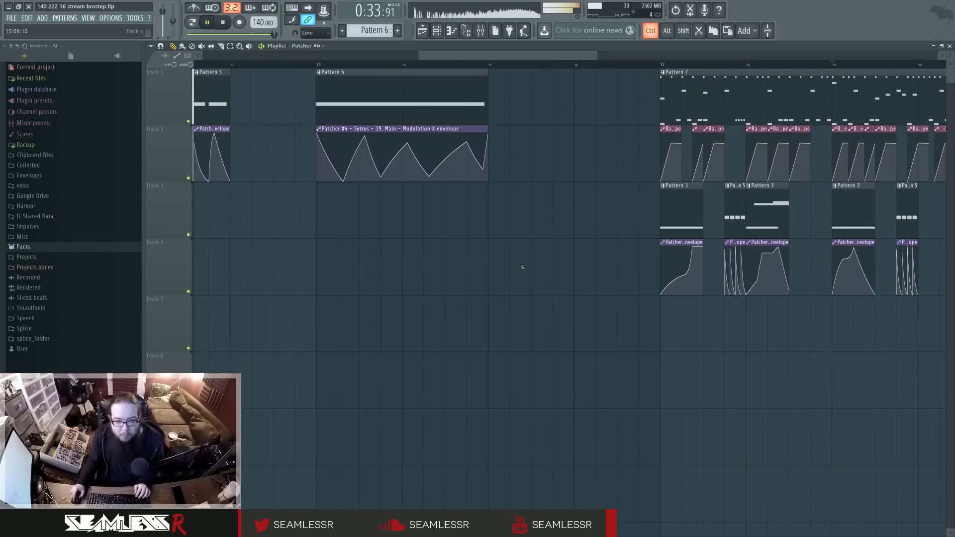
{"action": "left_click", "coordinate": [316, 65]}
{"action": "left_click_drag", "start_coordinate": [298, 92], "coordinate": [356, 157]}
{"action": "left_click_drag", "start_coordinate": [496, 248], "coordinate": [665, 258]}
{"action": "left_click", "coordinate": [699, 273]}
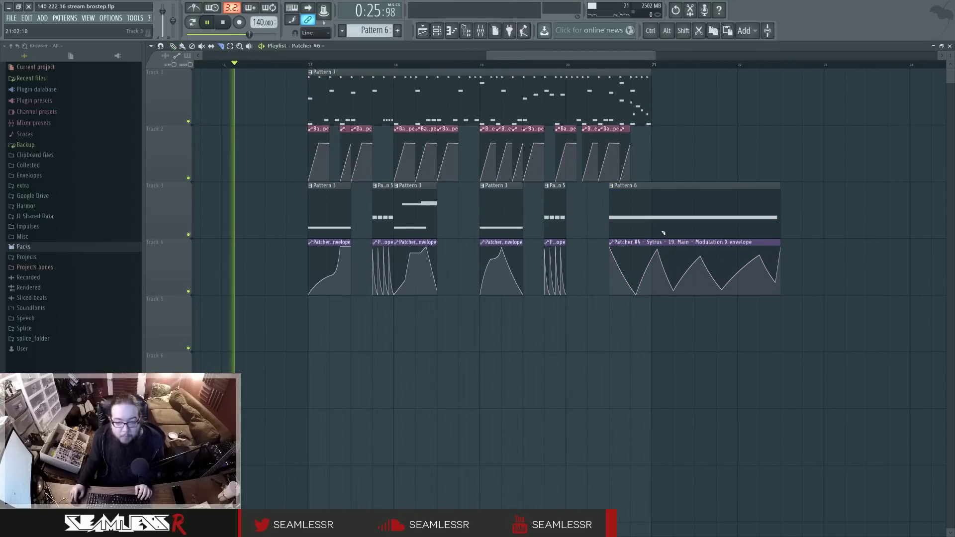
{"action": "right_click", "coordinate": [716, 211]}
{"action": "right_click", "coordinate": [716, 269]}
Make the copied Pattern 6 clip in bar 20 unique and shorten its F1 note to a duration of 0:08:00.
{"action": "scroll", "coordinate": [604, 301], "scroll_direction": "up", "scroll_amount": 3}
{"action": "left_click", "coordinate": [533, 186]}
{"action": "left_click", "coordinate": [548, 221]}
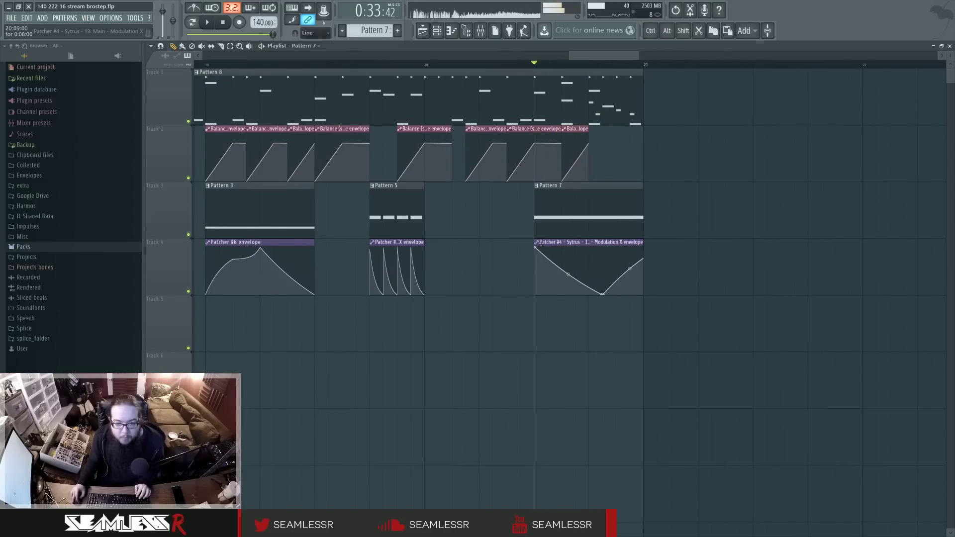
{"action": "double_click", "coordinate": [558, 207]}
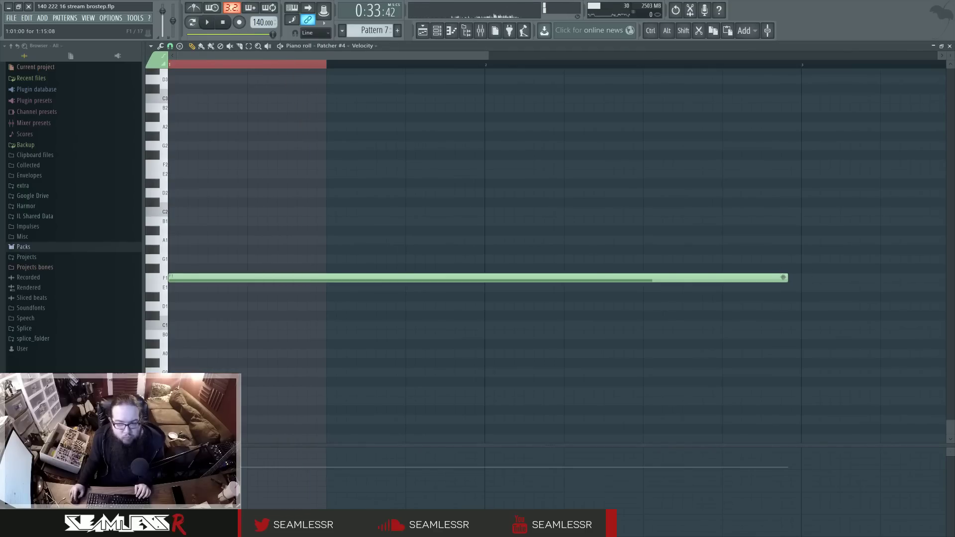
{"action": "left_click_drag", "start_coordinate": [781, 277], "coordinate": [350, 276]}
{"action": "double_click", "coordinate": [321, 279]}
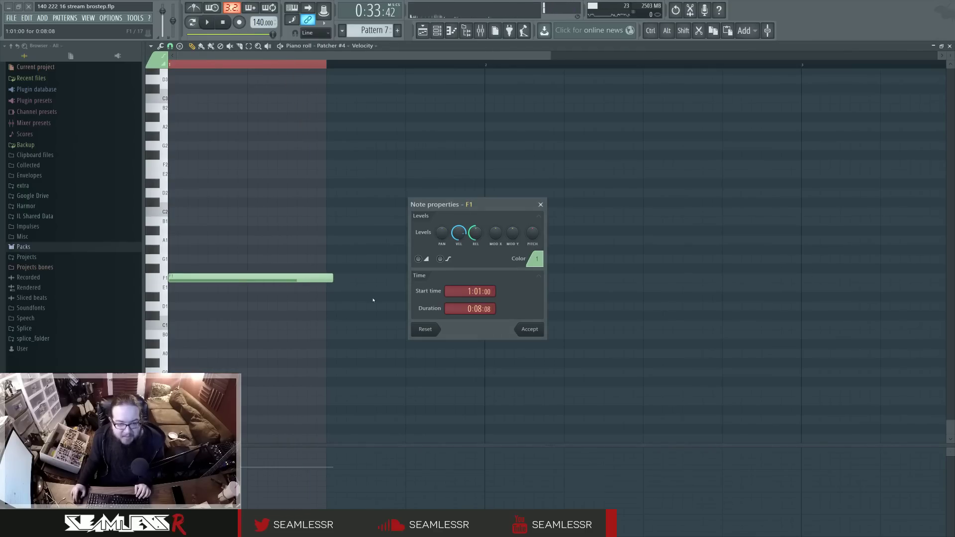
{"action": "left_click", "coordinate": [544, 331]}
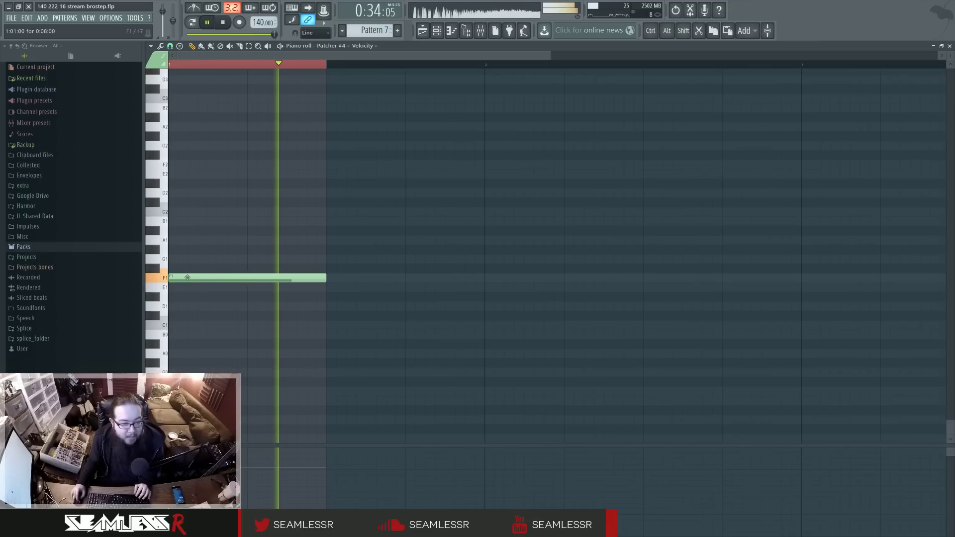
Raise the F1 note an octave to F2 and add a 0:03:00 slide note on F1 at 1:03:12.
{"action": "key", "text": "ctrl+Up"}
{"action": "left_click", "coordinate": [221, 277]}
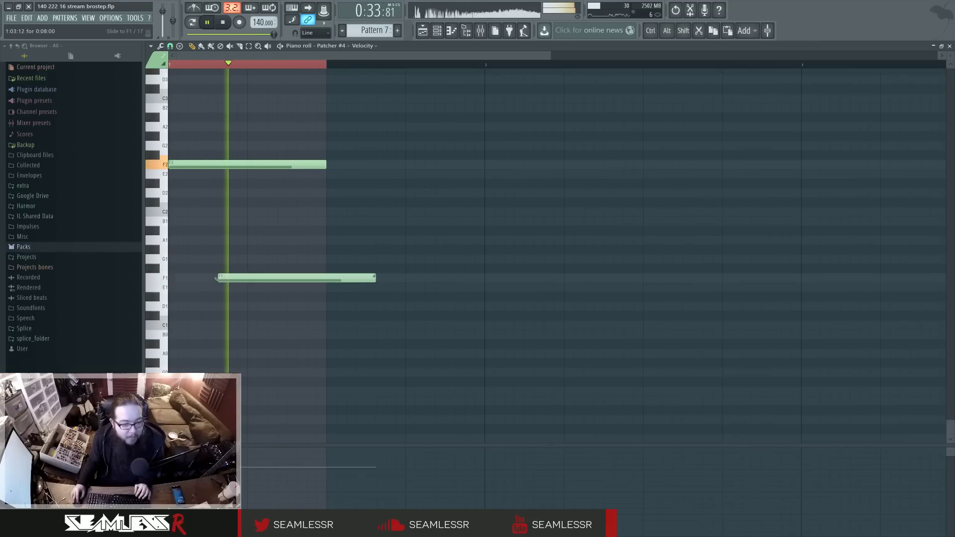
{"action": "left_click_drag", "start_coordinate": [374, 278], "coordinate": [277, 280]}
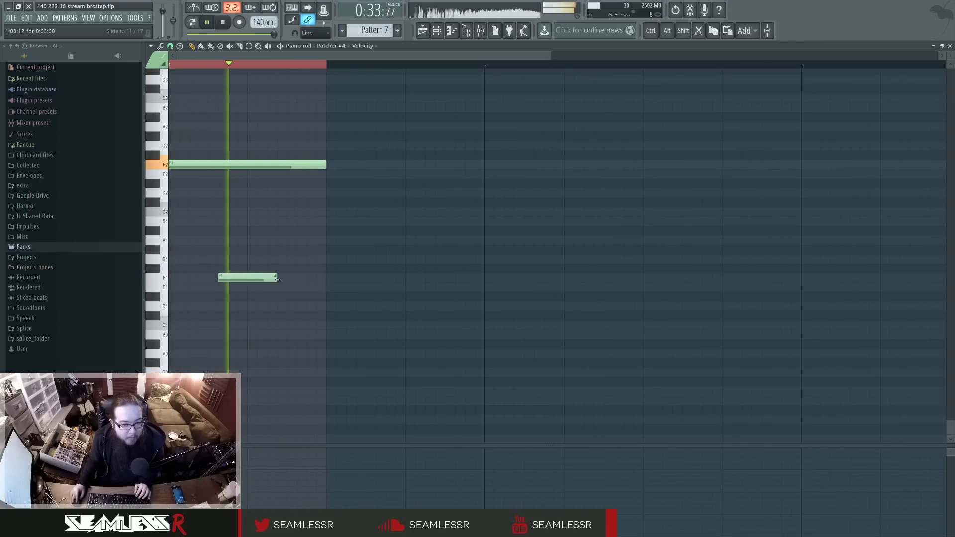
Make the bar 20 modulation envelope unique and reshape it to rise from zero, dip to zero, and rise again to a held peak.
{"action": "left_click", "coordinate": [422, 32]}
{"action": "key", "text": "space"}
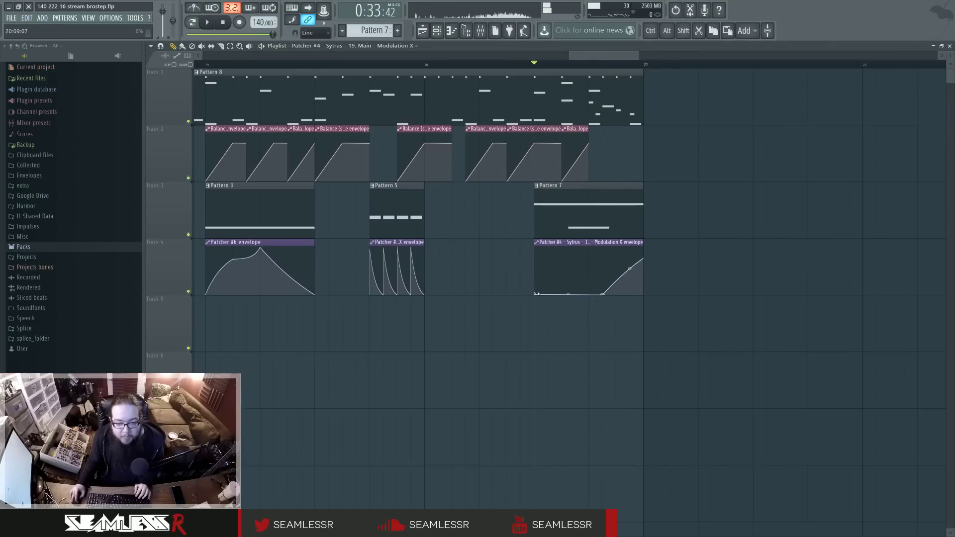
{"action": "left_click", "coordinate": [536, 248]}
{"action": "left_click", "coordinate": [560, 297]}
{"action": "key", "text": "space"}
{"action": "key", "text": "space"}
{"action": "left_click_drag", "start_coordinate": [602, 294], "coordinate": [575, 294]}
{"action": "key", "text": "space"}
{"action": "right_click", "coordinate": [602, 250]}
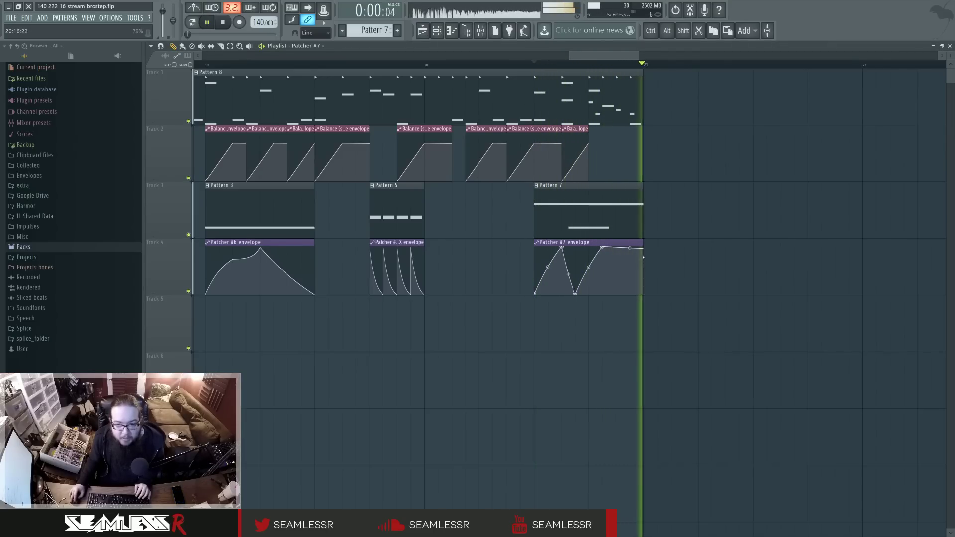
Show the mixer and channel rack during playback, and open the Patcher #4 instrument's map.
{"action": "key", "text": "F9"}
{"action": "right_click", "coordinate": [553, 333]}
{"action": "key", "text": "space"}
{"action": "left_click", "coordinate": [437, 31]}
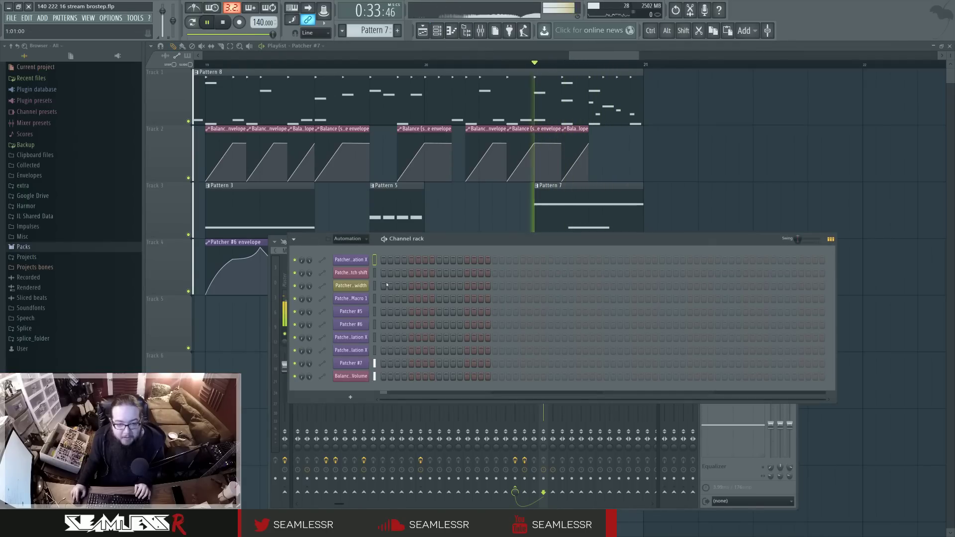
{"action": "left_click", "coordinate": [364, 268]}
{"action": "left_click", "coordinate": [361, 303]}
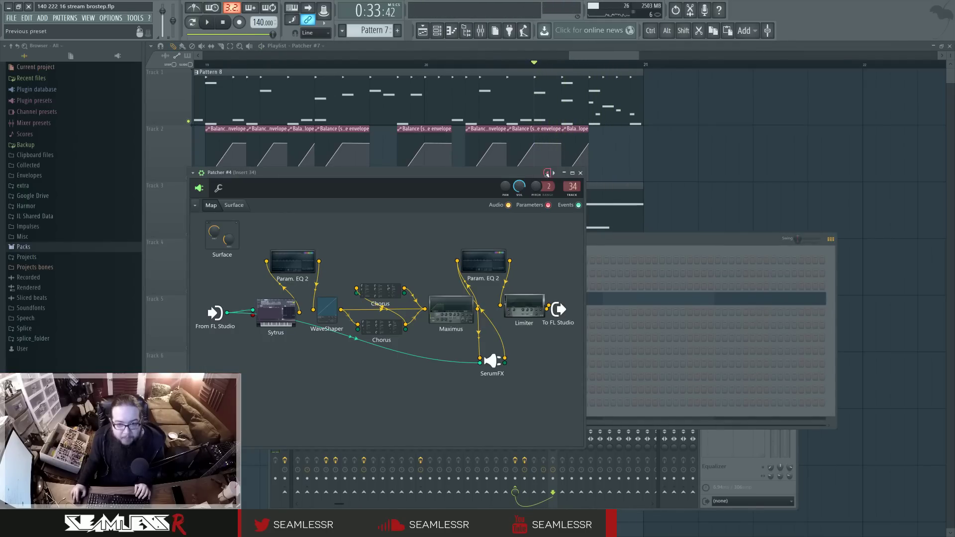
Loop the second half of bar 20 during playback and open the Patcher #4 instrument.
{"action": "left_click_drag", "start_coordinate": [540, 68], "coordinate": [639, 74]}
{"action": "key", "text": "space"}
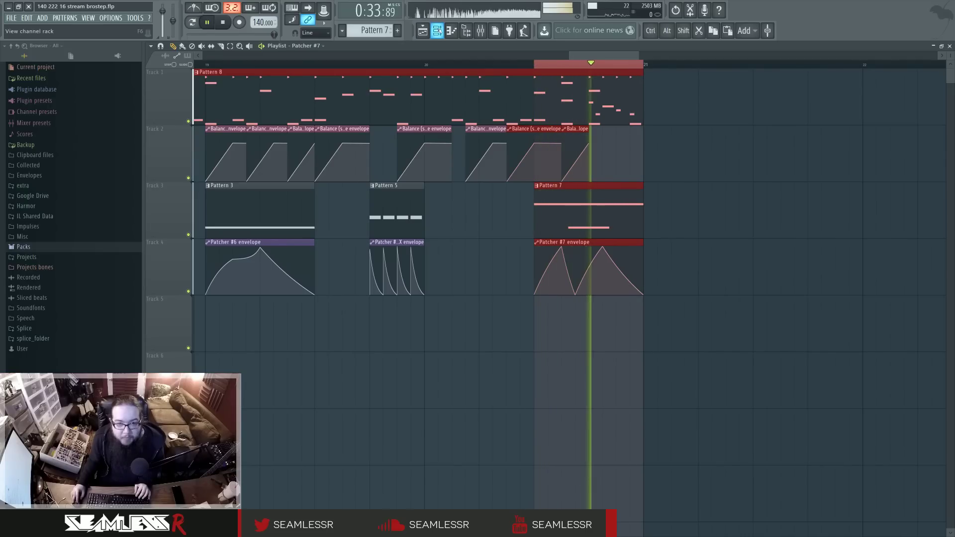
{"action": "left_click", "coordinate": [437, 31]}
{"action": "left_click", "coordinate": [356, 300]}
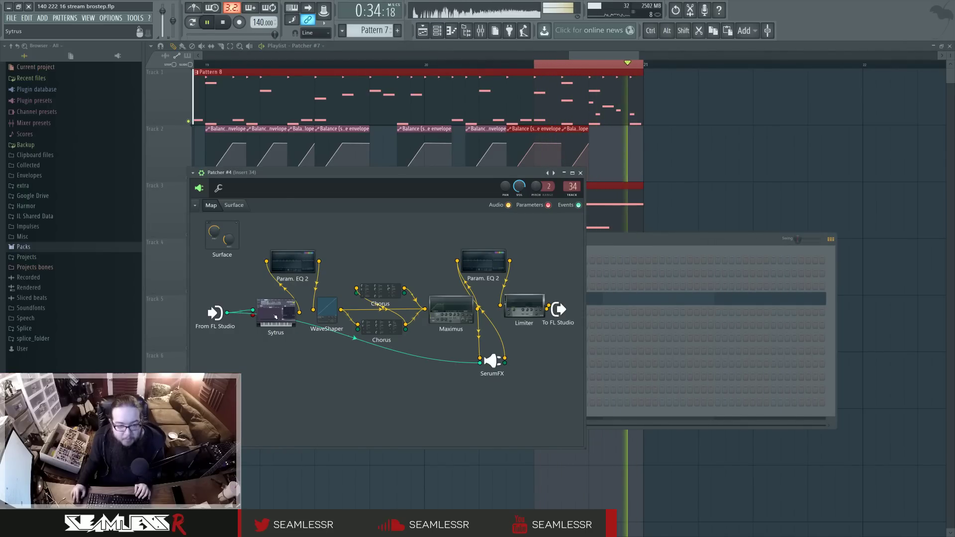
Adjust the row 3, column 4 FM amount in Patcher #4's Sytrus matrix to about -12%, close the plugin windows and stop playback.
{"action": "left_click", "coordinate": [270, 312]}
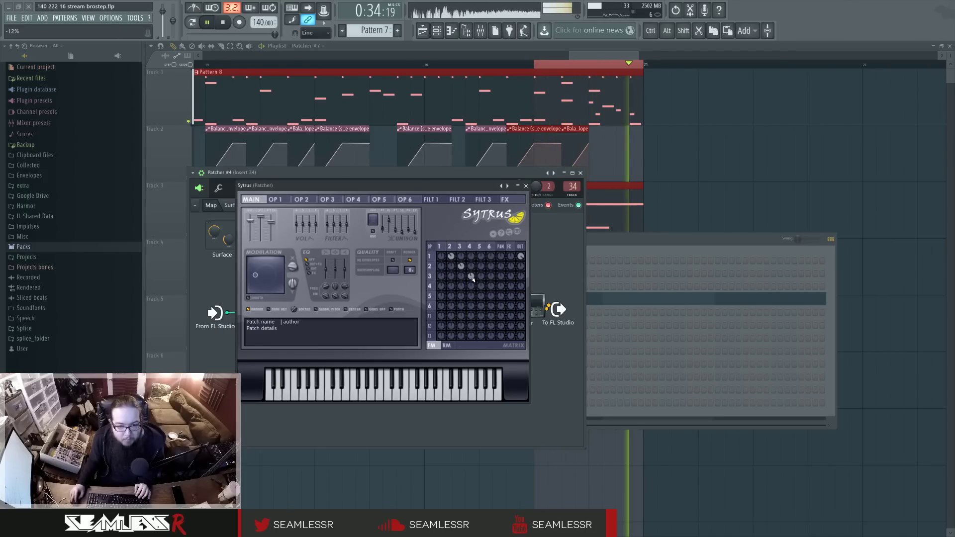
{"action": "left_click_drag", "start_coordinate": [452, 194], "coordinate": [479, 204]}
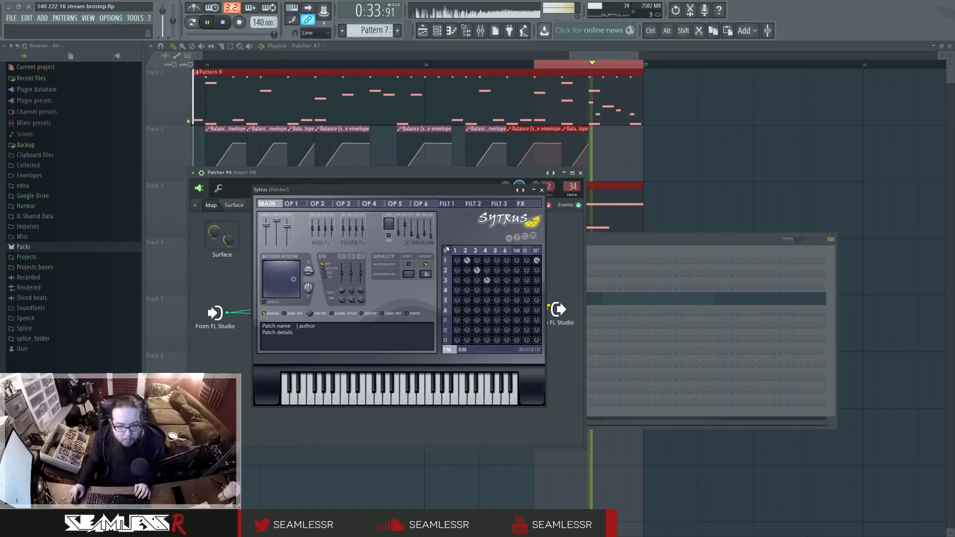
{"action": "left_click", "coordinate": [456, 251]}
{"action": "left_click", "coordinate": [542, 190]}
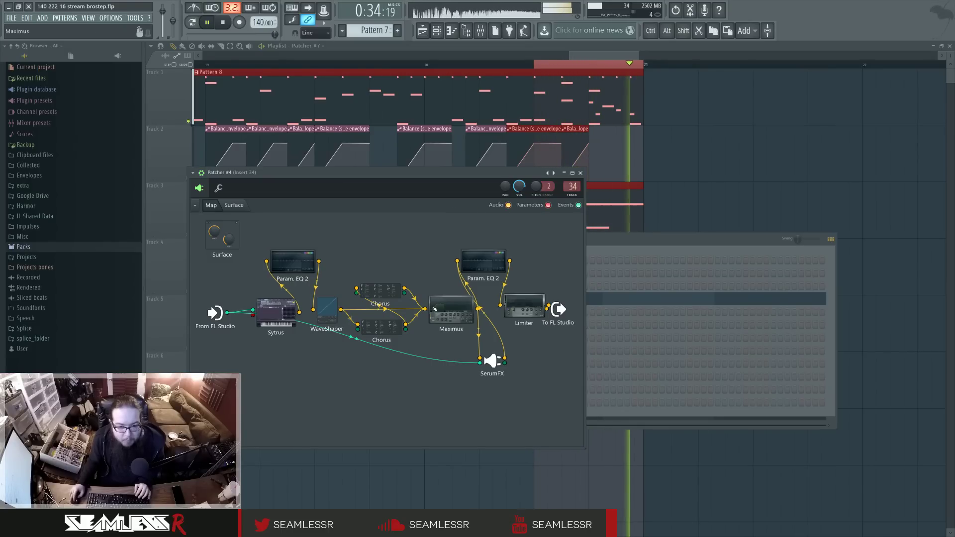
{"action": "left_click_drag", "start_coordinate": [289, 314], "coordinate": [287, 321]}
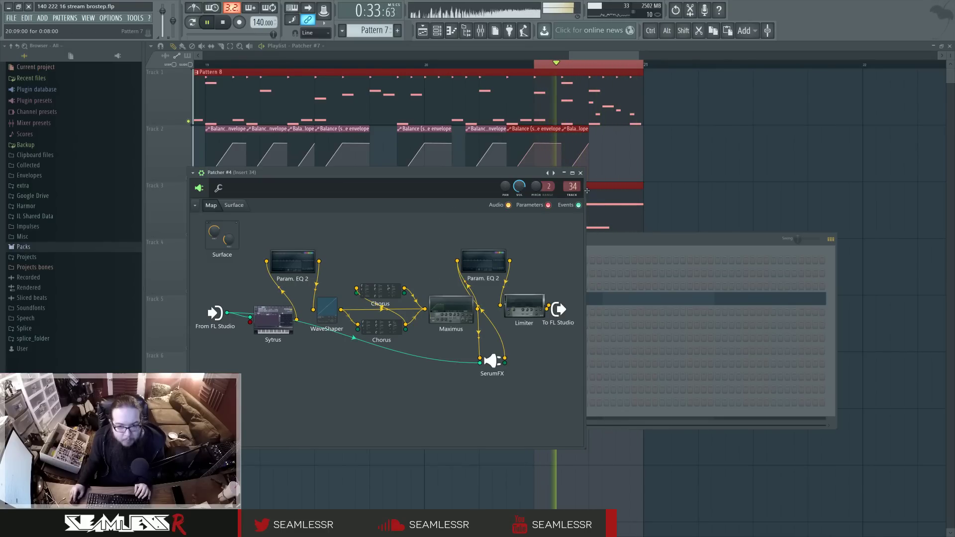
{"action": "left_click", "coordinate": [580, 173]}
{"action": "key", "text": "space"}
{"action": "left_click", "coordinate": [631, 228]}
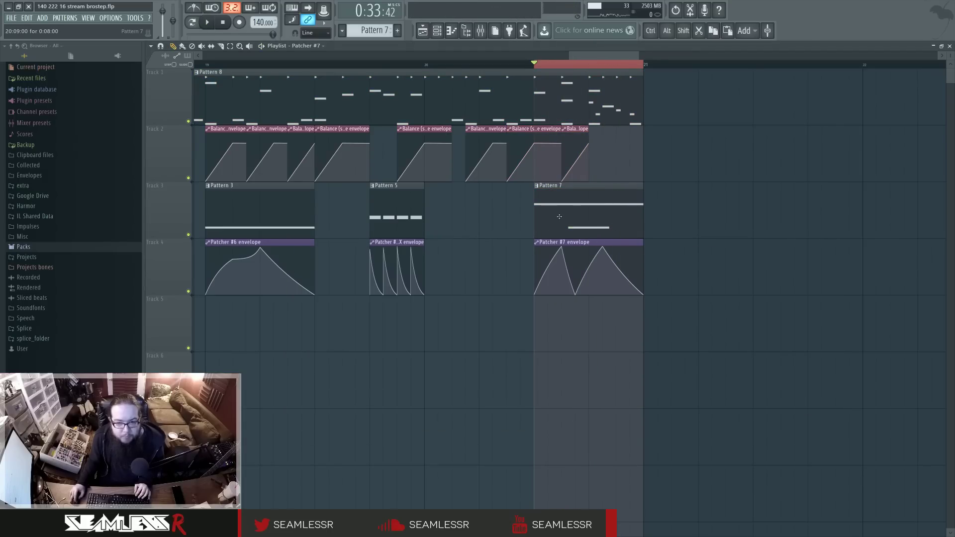
Move the Pattern 7 clip and its Patcher #7 envelope from bar 20 to the second half of bar 18.
{"action": "key", "text": "F9"}
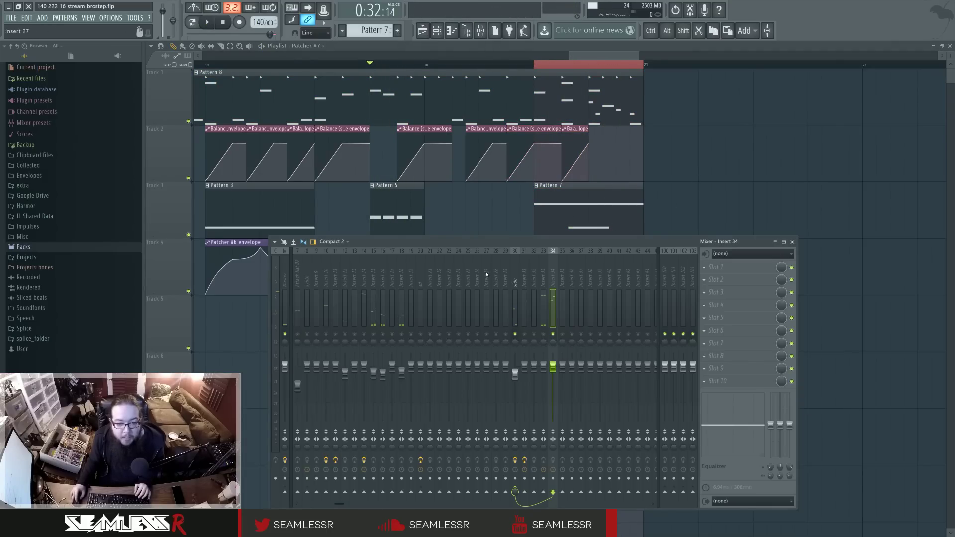
{"action": "key", "text": "F9"}
{"action": "scroll", "coordinate": [337, 99], "scroll_direction": "down", "scroll_amount": 2}
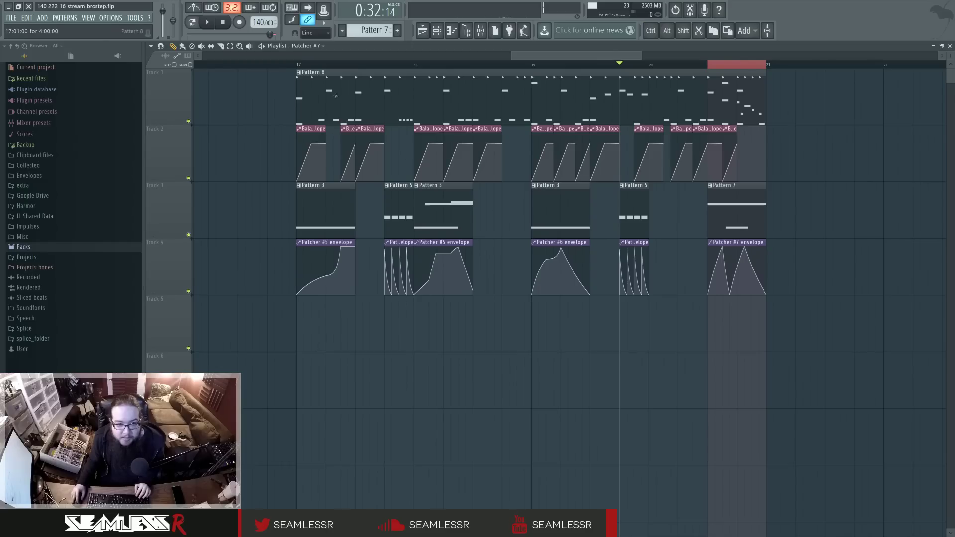
{"action": "key", "text": "space"}
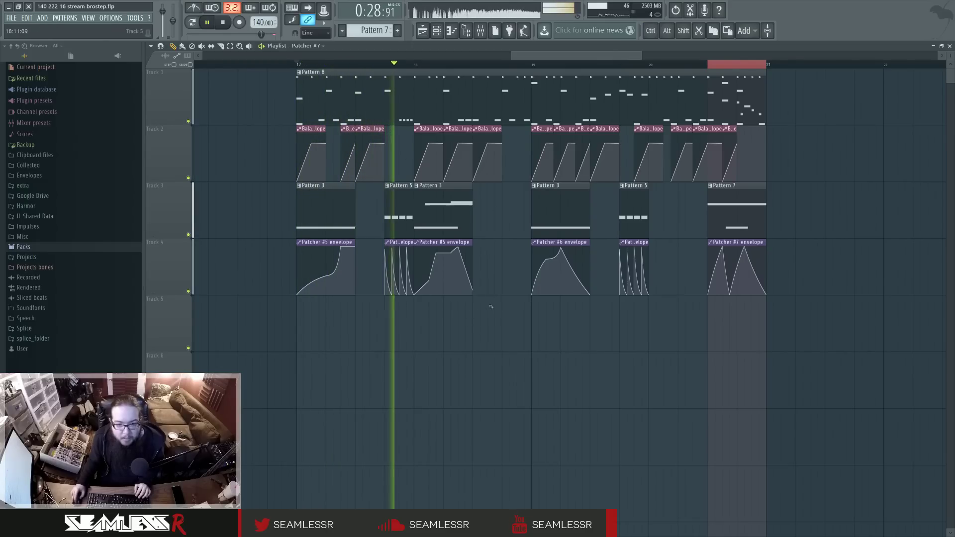
{"action": "left_click", "coordinate": [728, 221]}
{"action": "left_click_drag", "start_coordinate": [728, 220], "coordinate": [493, 221]}
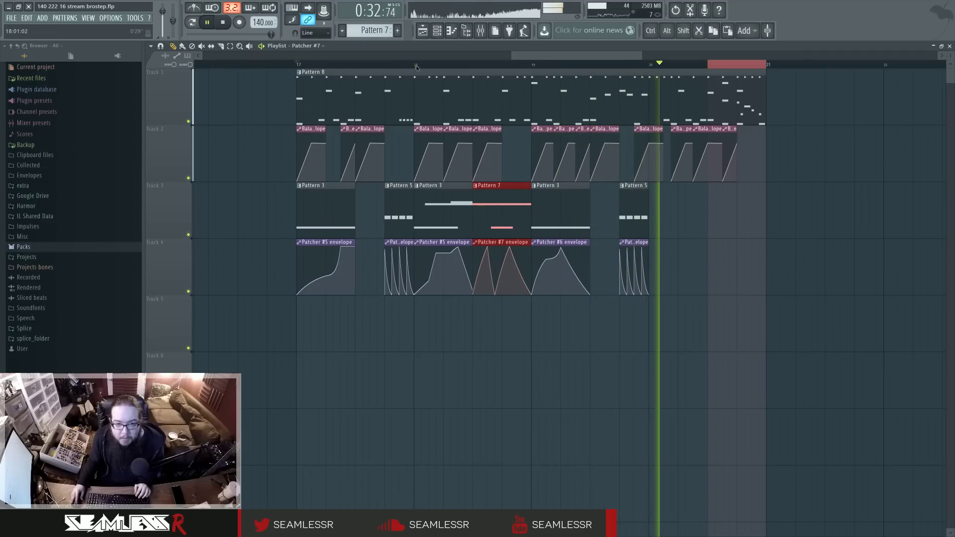
Replace the notes of Pattern 7 with four evenly spaced short F#2 notes and return to the playlist.
{"action": "scroll", "coordinate": [494, 156], "scroll_direction": "up", "scroll_amount": 1}
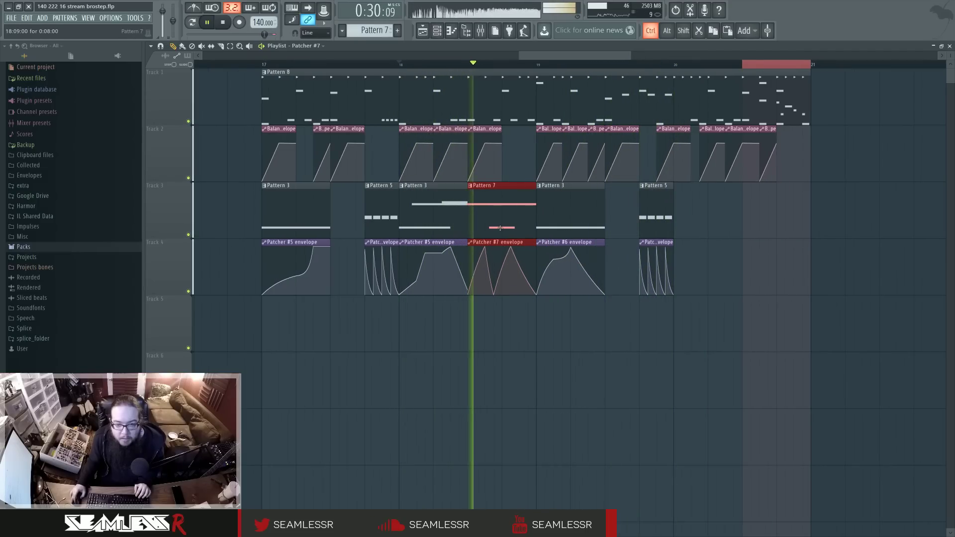
{"action": "double_click", "coordinate": [471, 189]}
{"action": "key", "text": "space"}
{"action": "left_click_drag", "start_coordinate": [189, 163], "coordinate": [189, 152]}
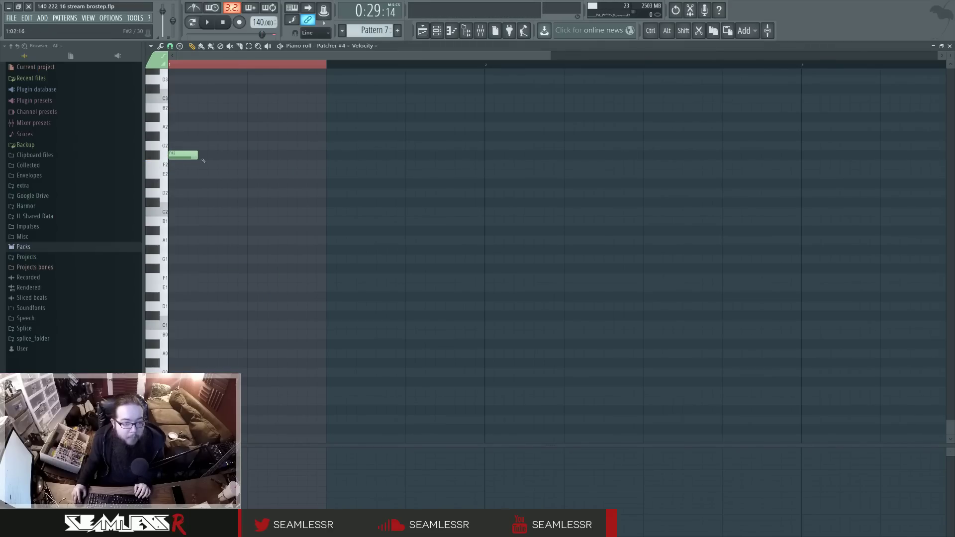
{"action": "left_click", "coordinate": [428, 32]}
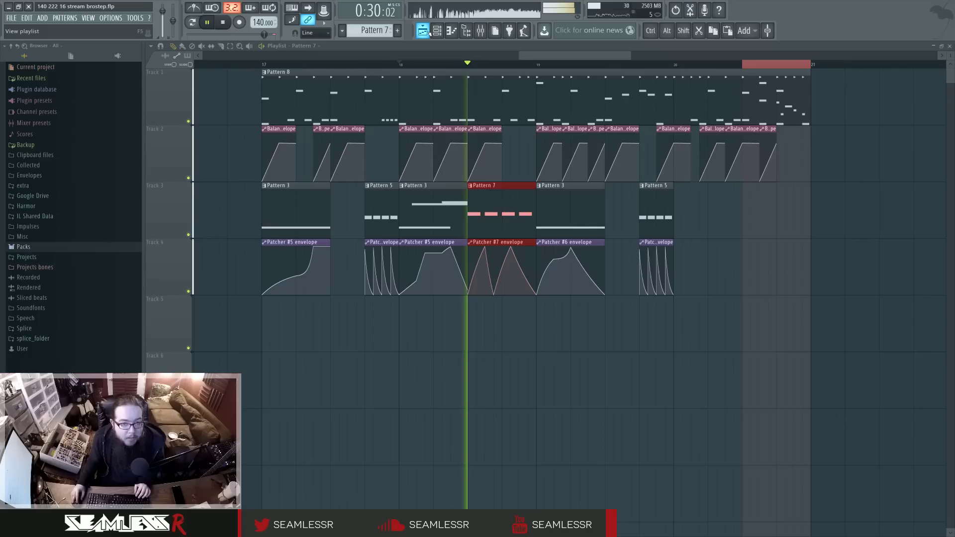
Reshape the Patcher #7 envelope in bar 18 into a curve falling from a high start to zero, and audition it.
{"action": "scroll", "coordinate": [478, 223], "scroll_direction": "up", "scroll_amount": 2}
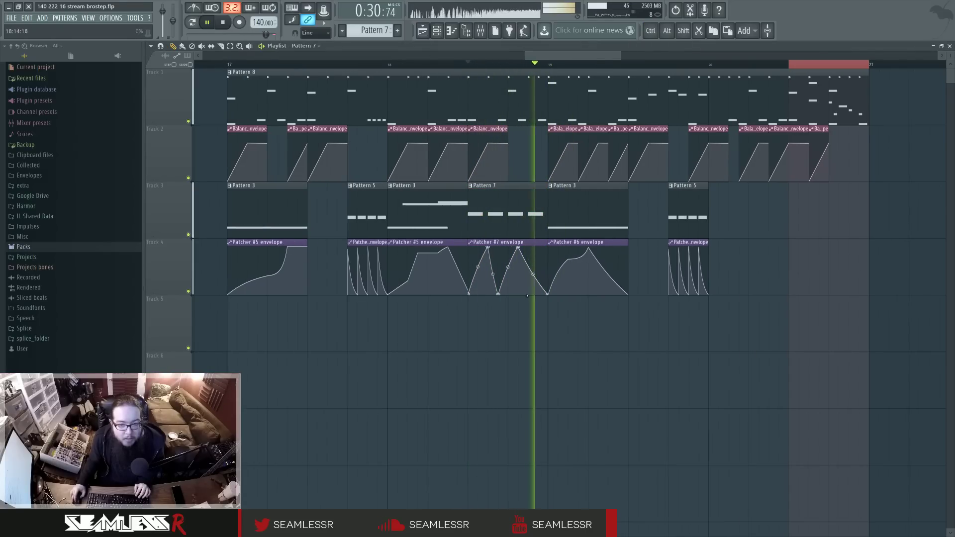
{"action": "scroll", "coordinate": [495, 278], "scroll_direction": "up", "scroll_amount": 2}
{"action": "left_click_drag", "start_coordinate": [486, 247], "coordinate": [509, 271]}
{"action": "left_click_drag", "start_coordinate": [463, 294], "coordinate": [463, 250]}
{"action": "key", "text": "space"}
{"action": "key", "text": "space"}
{"action": "mouse_move", "coordinate": [485, 281]}
{"action": "left_mouse_down"}
{"action": "mouse_move", "coordinate": [486, 265]}
{"action": "mouse_move", "coordinate": [509, 274]}
{"action": "left_mouse_up"}
{"action": "left_click", "coordinate": [520, 248], "text": "alt"}
{"action": "key", "text": "space"}
{"action": "key", "text": "space"}
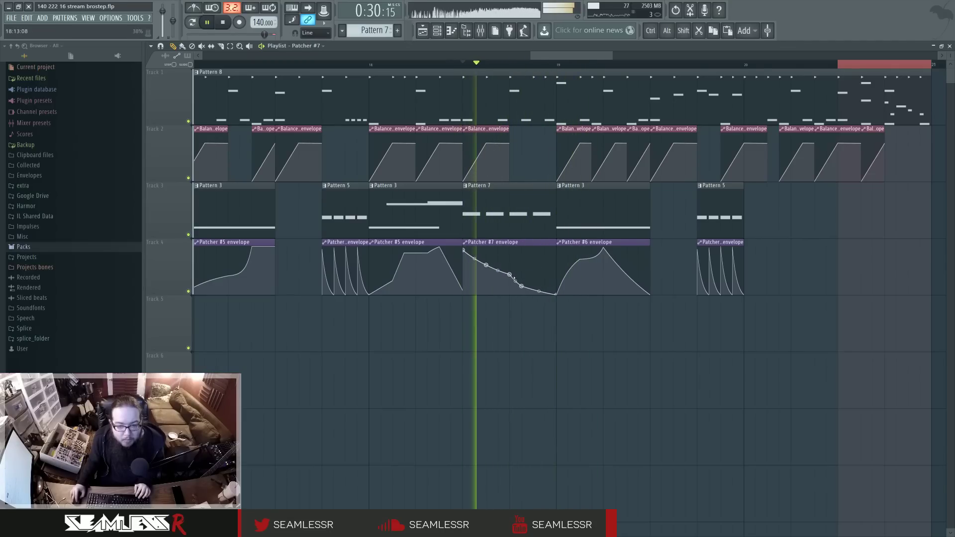
Rework Pattern 7 into four shorter F#2 notes in the first half and one long F#2 note filling the second half.
{"action": "double_click", "coordinate": [503, 216]}
{"action": "left_click_drag", "start_coordinate": [275, 154], "coordinate": [312, 157]}
{"action": "left_click", "coordinate": [272, 155]}
{"action": "right_click", "coordinate": [297, 155]}
{"action": "left_click", "coordinate": [293, 156]}
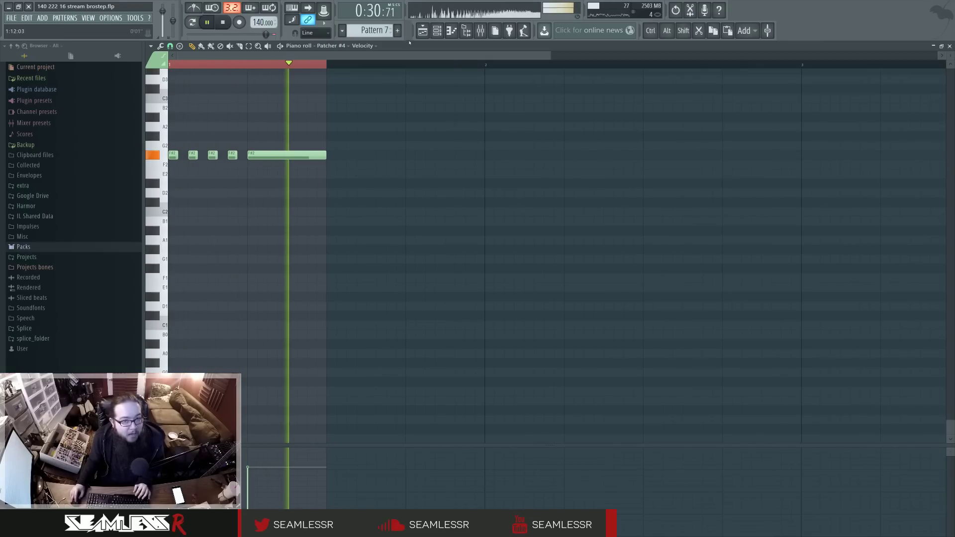
{"action": "key", "text": "F5"}
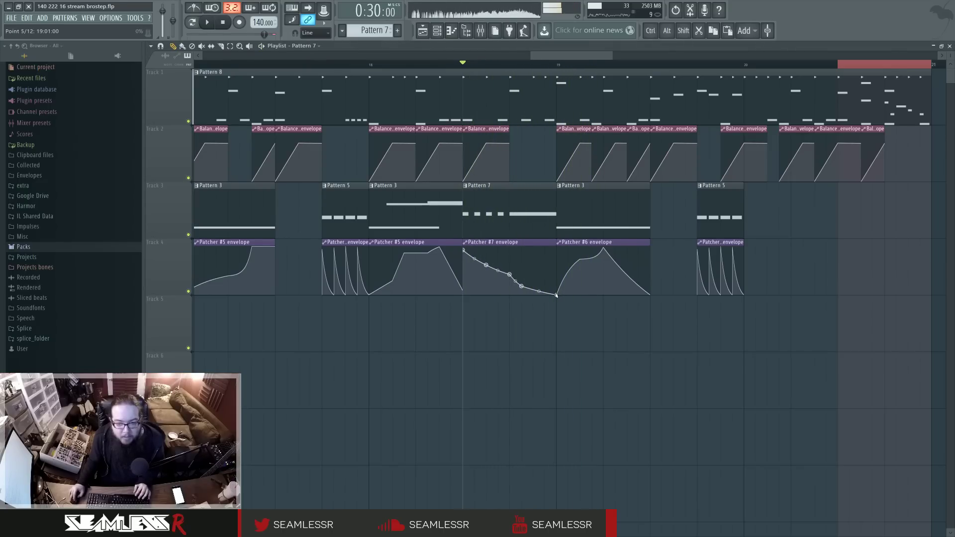
Raise the final point of the Patcher #7 envelope to the peak and audition bars 18 and 19.
{"action": "left_click_drag", "start_coordinate": [554, 292], "coordinate": [556, 247]}
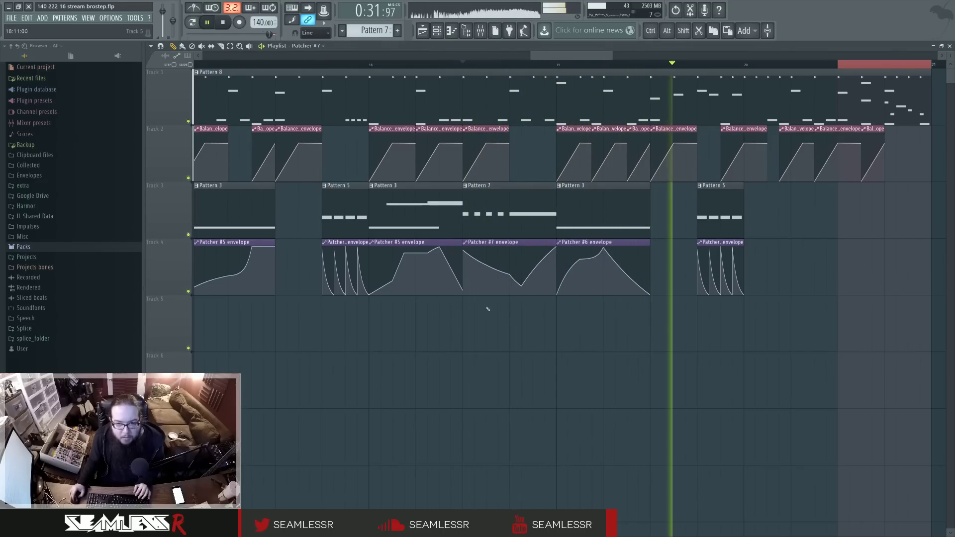
{"action": "scroll", "coordinate": [497, 308], "scroll_direction": "down", "scroll_amount": 1}
{"action": "key", "text": "space"}
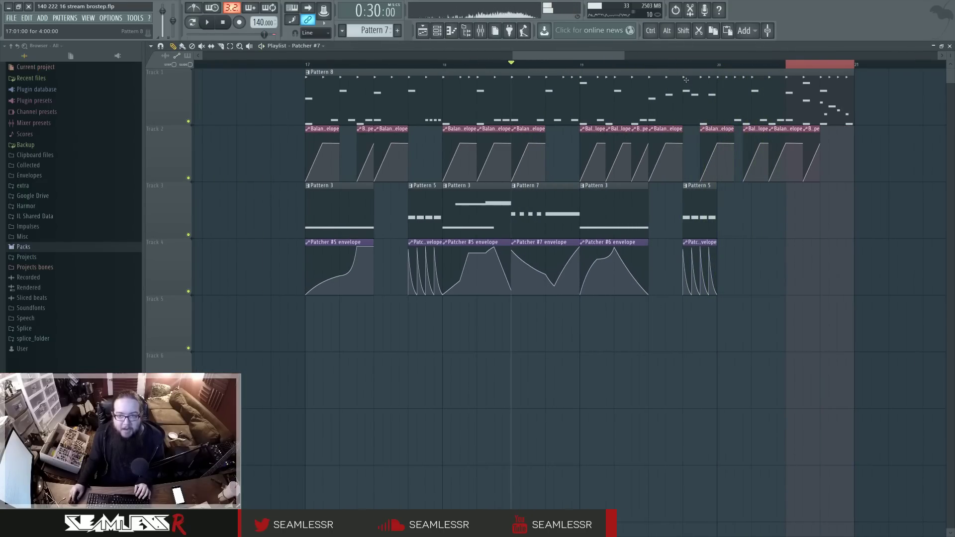
{"action": "key", "text": "space"}
{"action": "key", "text": "space"}
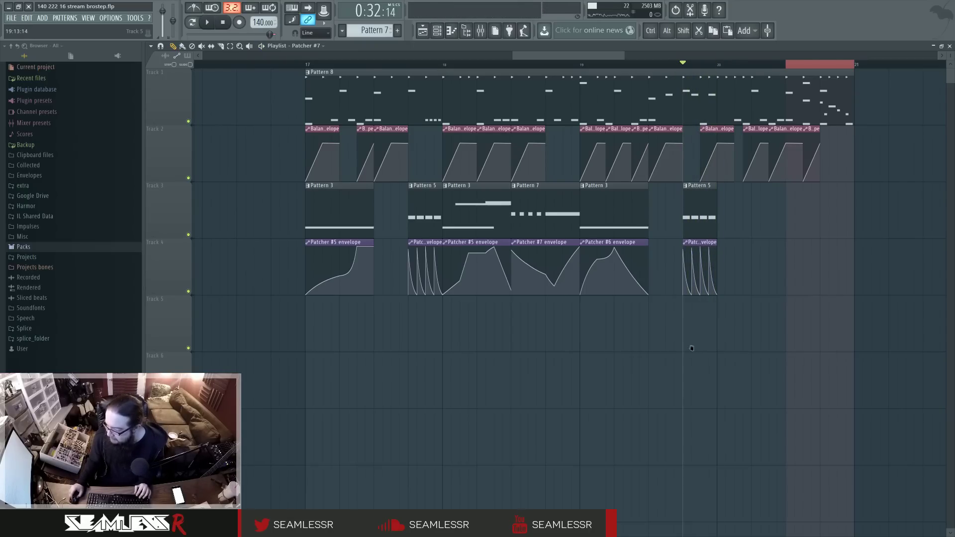
Extend the loop selection over bars 17 to 20 and play the section back.
{"action": "scroll", "coordinate": [690, 350], "scroll_direction": "left", "scroll_amount": 1}
{"action": "scroll", "coordinate": [700, 374], "scroll_direction": "right", "scroll_amount": 1}
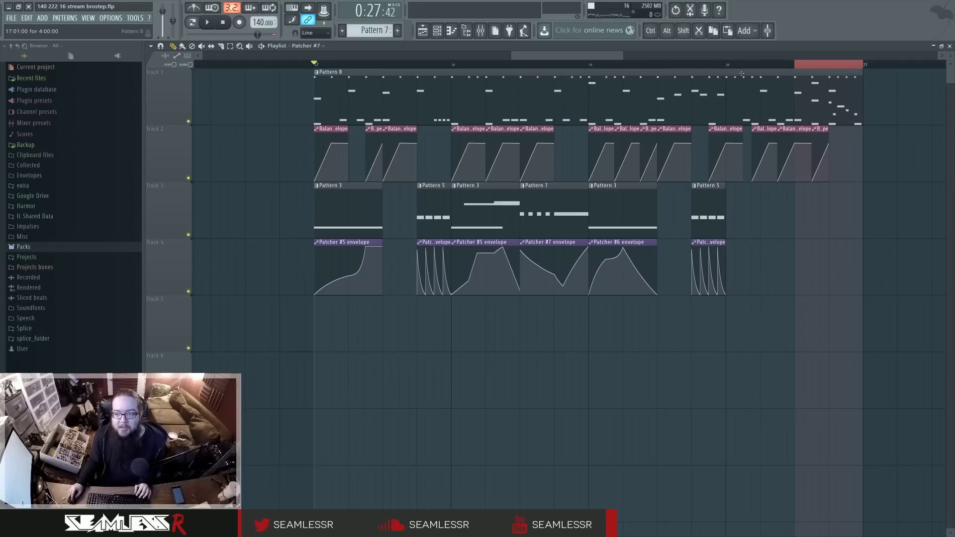
{"action": "left_click_drag", "start_coordinate": [798, 67], "coordinate": [302, 94]}
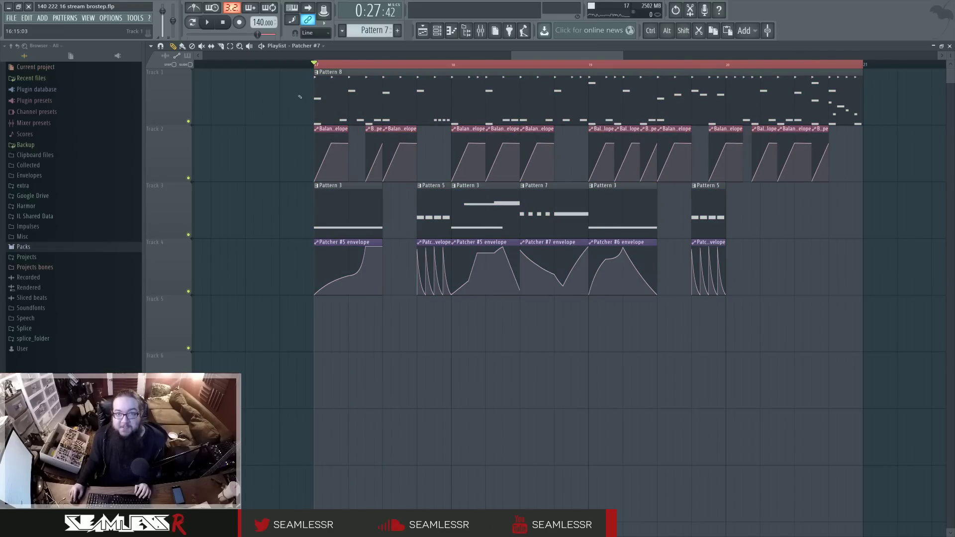
{"action": "key", "text": "space"}
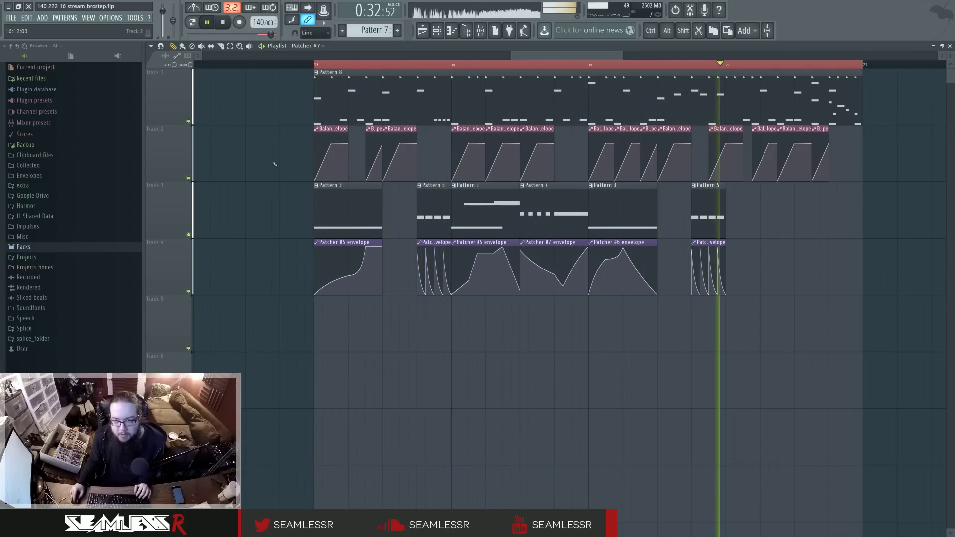
{"action": "key", "text": "space"}
Copy the two-note Pattern 5 clip and its Modulation X envelope from bar 11 to Tracks 5 and 6 at 17:09:00.
{"action": "scroll", "coordinate": [632, 353], "scroll_direction": "down", "scroll_amount": 5}
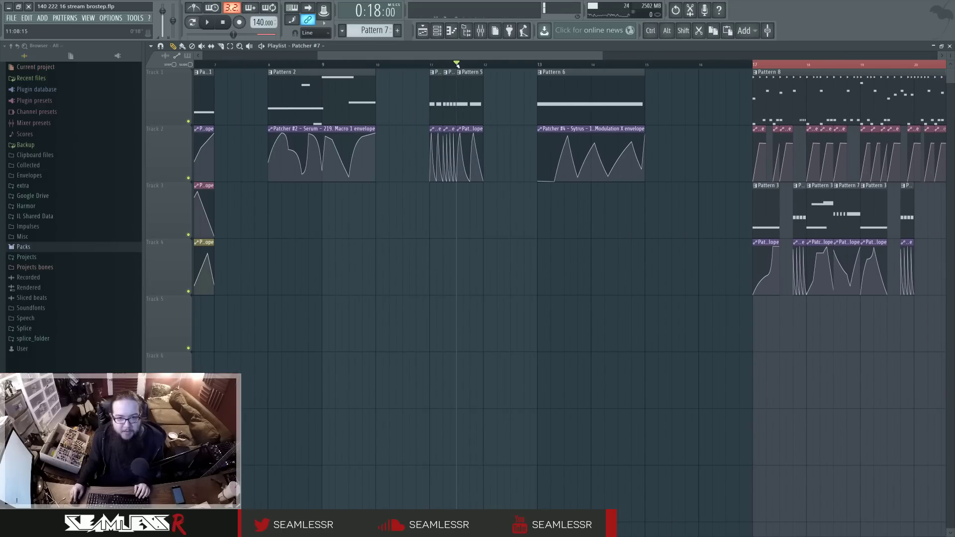
{"action": "left_click", "coordinate": [471, 117], "text": "ctrl"}
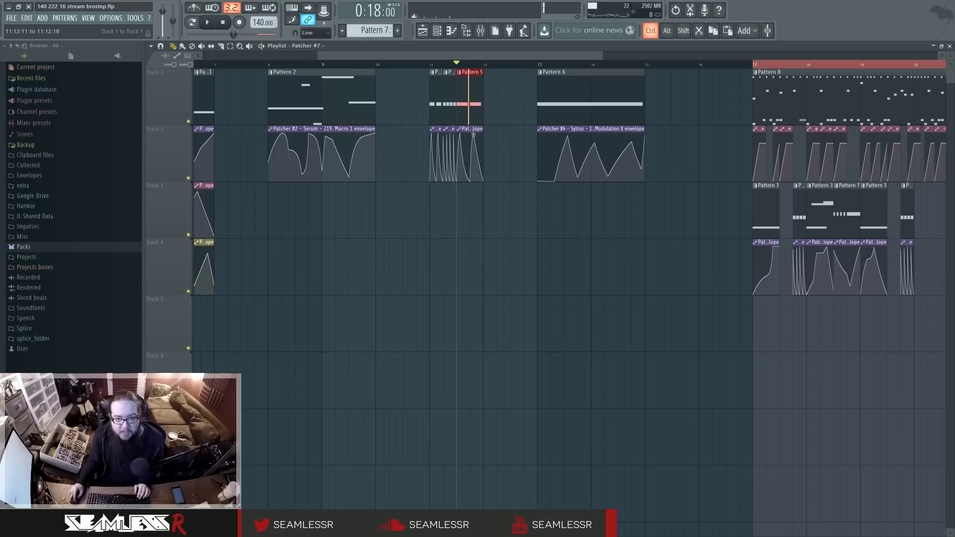
{"action": "left_click_drag", "start_coordinate": [461, 96], "coordinate": [790, 340]}
{"action": "scroll", "coordinate": [582, 312], "scroll_direction": "up", "scroll_amount": 4}
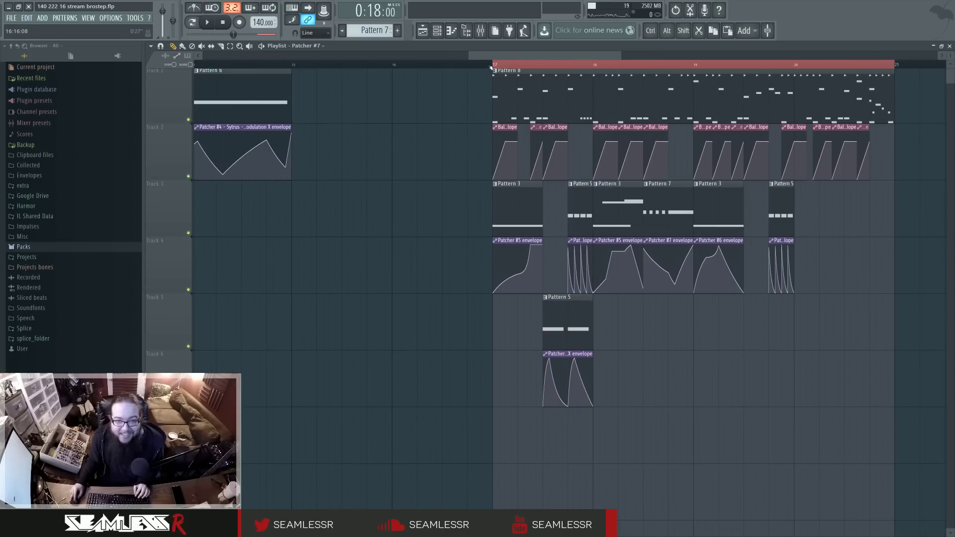
Move the copied Pattern 5 clip and its envelope to 19:11:00, keeping a 0:04:00 section with a single note.
{"action": "key", "text": "space"}
{"action": "scroll", "coordinate": [611, 349], "scroll_direction": "up", "scroll_amount": 1}
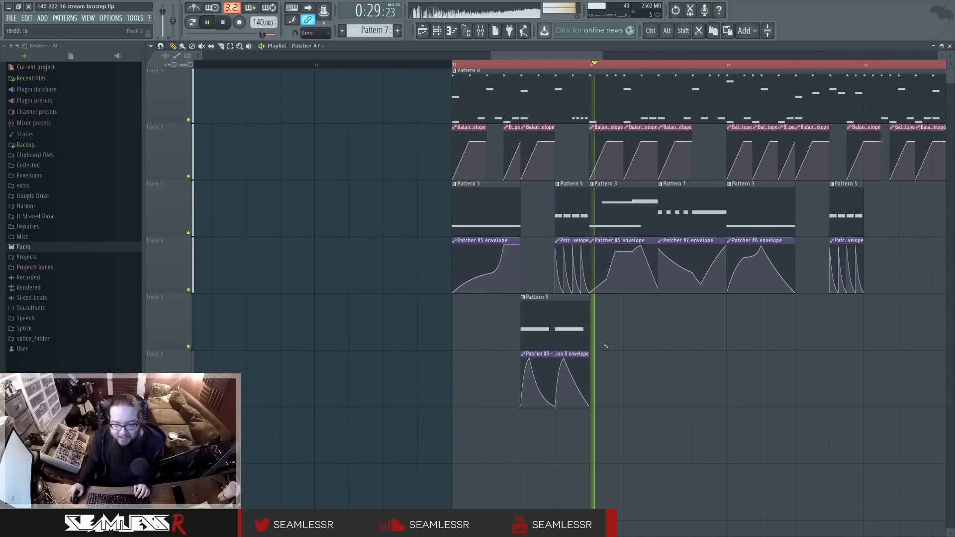
{"action": "left_click_drag", "start_coordinate": [607, 367], "coordinate": [571, 328]}
{"action": "left_click", "coordinate": [612, 332], "text": "ctrl"}
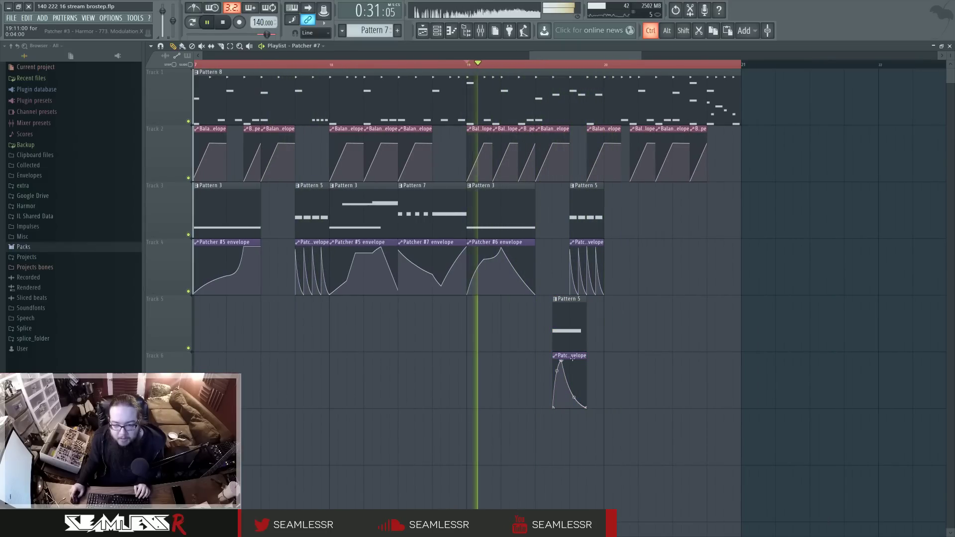
Trim the Pattern 5 clip and its Modulation X envelope at 19:11:00 to a length of 0:02:00.
{"action": "scroll", "coordinate": [572, 358], "scroll_direction": "up", "scroll_amount": 3}
{"action": "left_click_drag", "start_coordinate": [613, 338], "coordinate": [571, 340]}
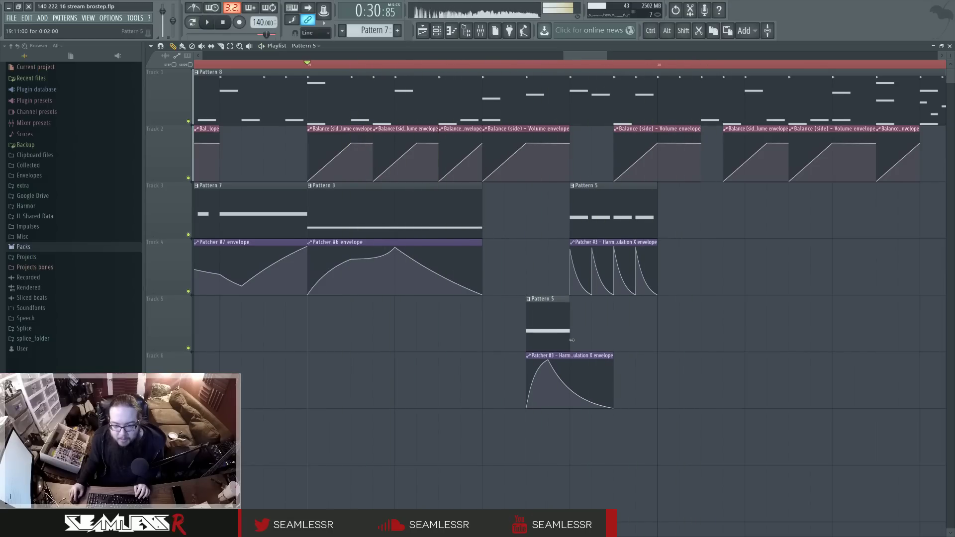
{"action": "left_click_drag", "start_coordinate": [612, 378], "coordinate": [570, 378]}
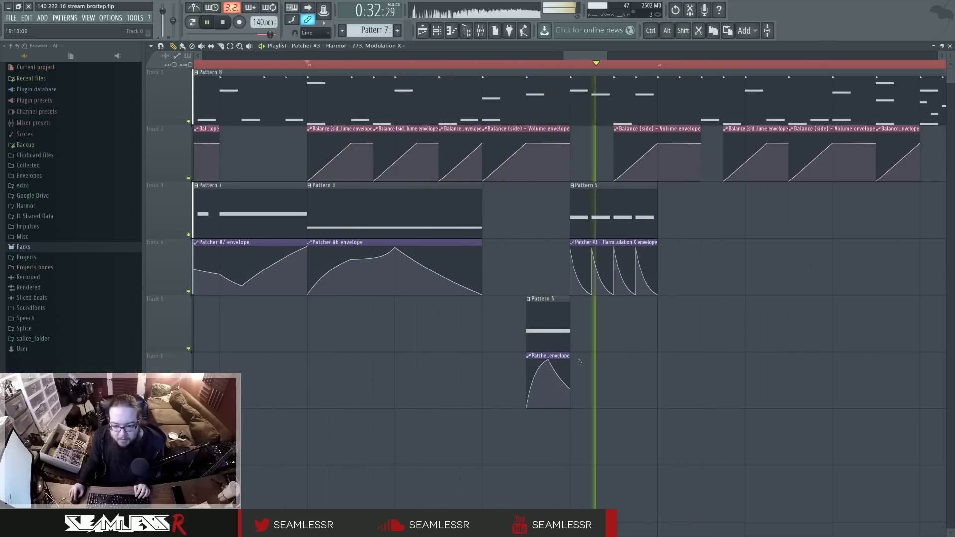
Make the trimmed Pattern 5 clip unique, raise its F2 note to F3 and shorten it to fit within the clip, and audition it.
{"action": "left_click", "coordinate": [528, 299]}
{"action": "left_click", "coordinate": [549, 347]}
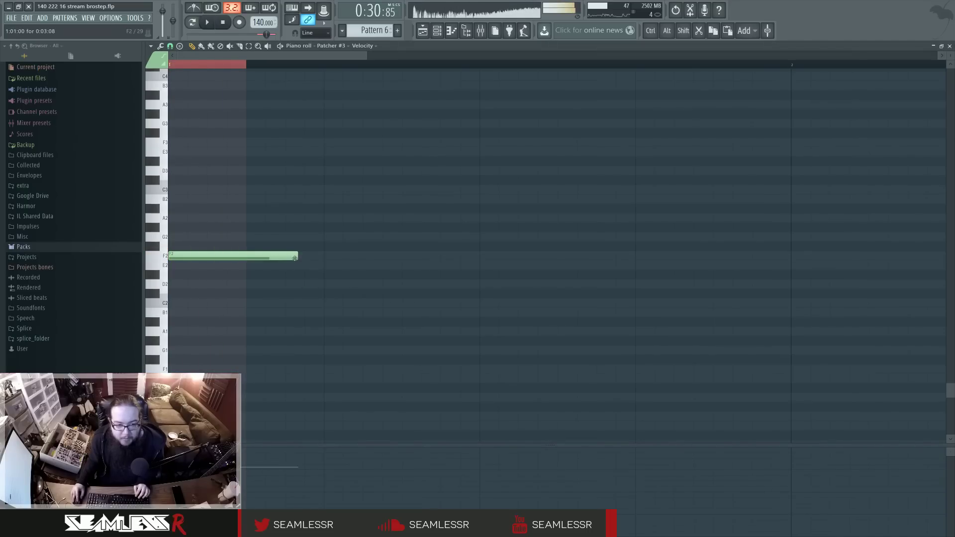
{"action": "left_click", "coordinate": [218, 265]}
{"action": "key", "text": "space"}
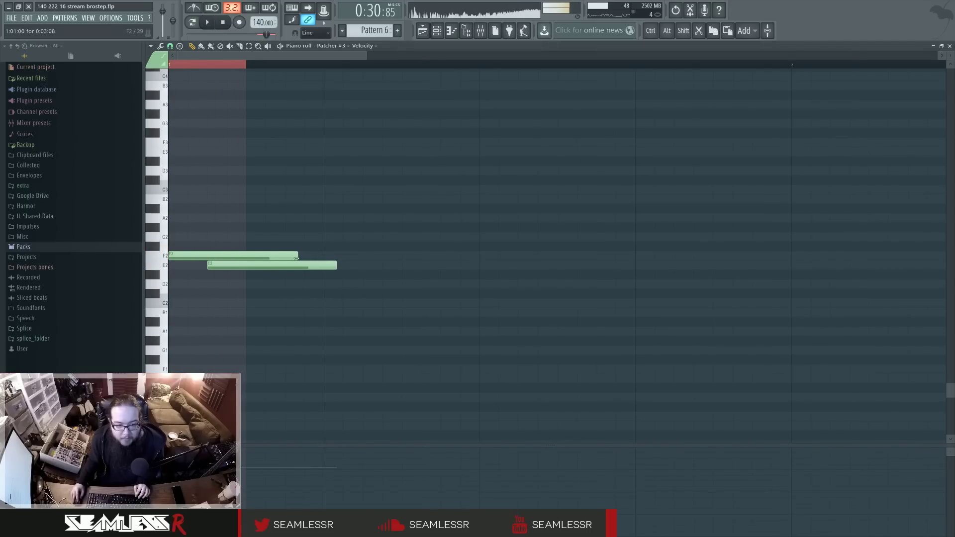
{"action": "left_click_drag", "start_coordinate": [231, 258], "coordinate": [232, 135]}
{"action": "right_click", "coordinate": [256, 265]}
{"action": "key", "text": "space"}
{"action": "left_click", "coordinate": [430, 34]}
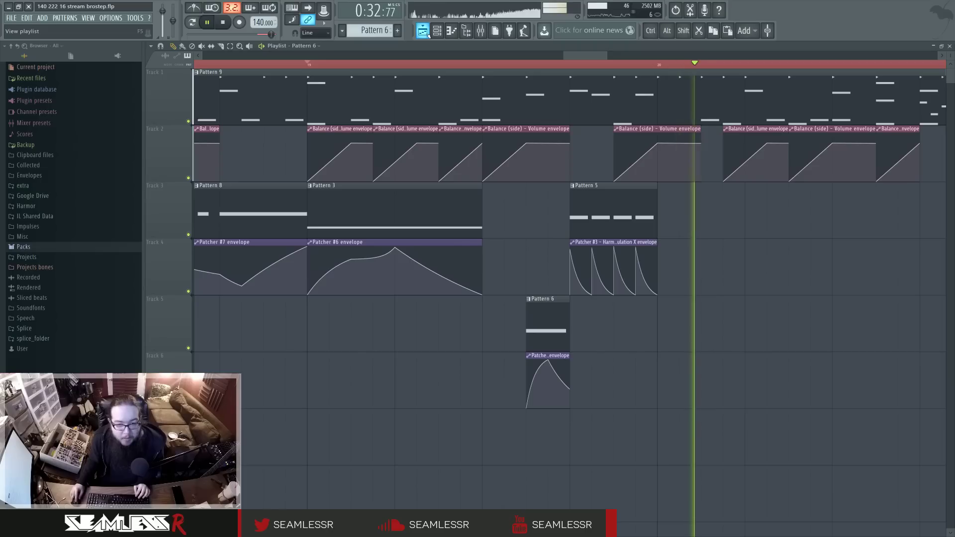
{"action": "key", "text": "F7"}
{"action": "key", "text": "space"}
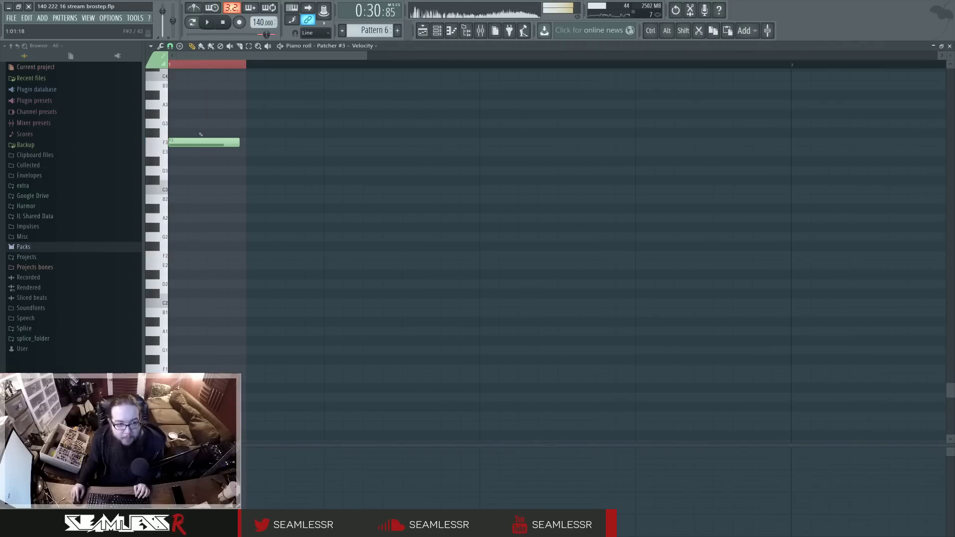
Return to the playlist and audition the arrangement around bars 18 and 19 with the edited Pattern 6 clip.
{"action": "right_click", "coordinate": [180, 133]}
{"action": "right_click", "coordinate": [180, 123]}
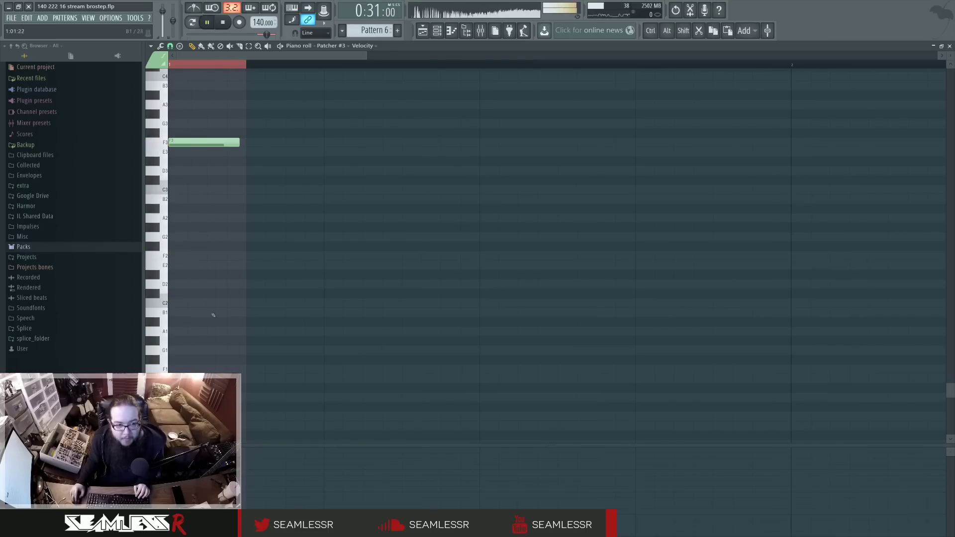
{"action": "left_click", "coordinate": [423, 30]}
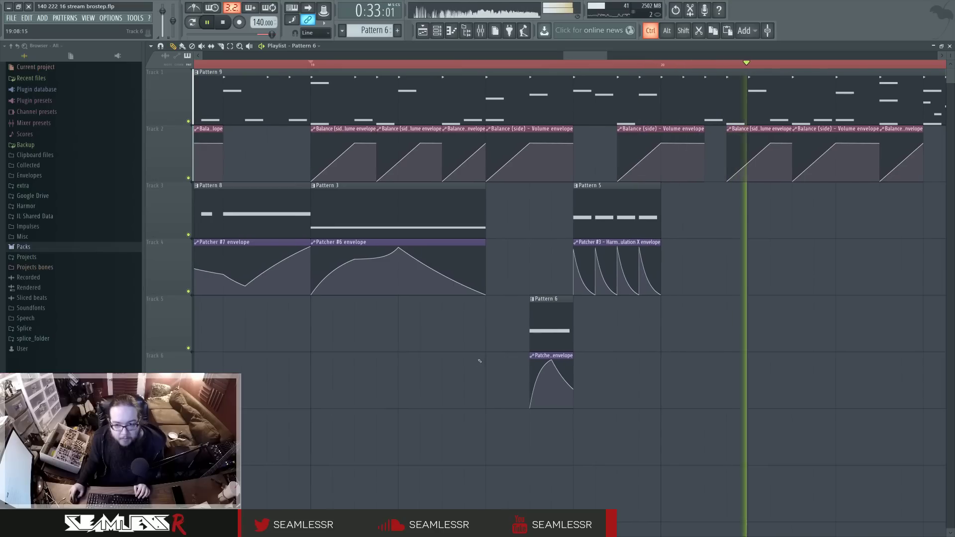
{"action": "scroll", "coordinate": [474, 358], "scroll_direction": "down", "scroll_amount": 3}
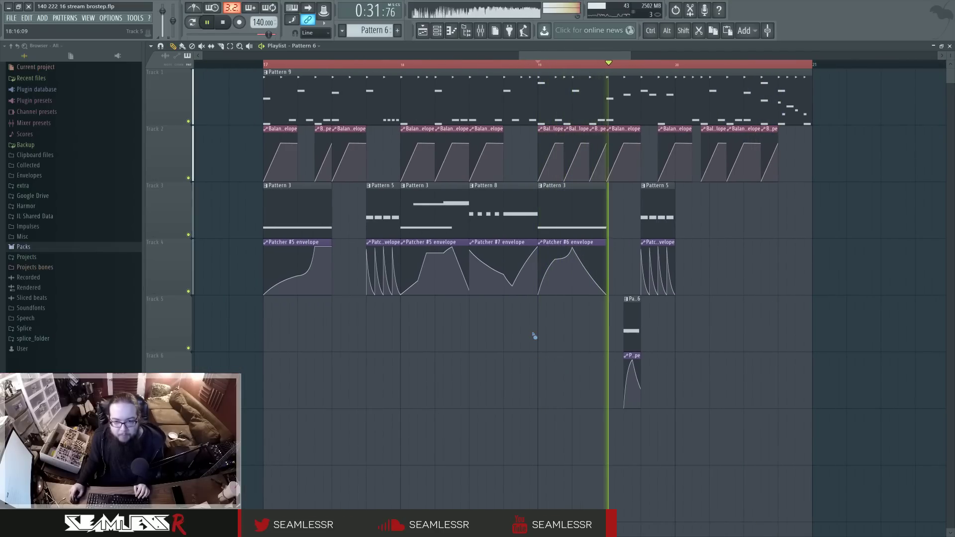
Slice off the first half bar of Pattern 1 and its three envelopes at bar 5 and copy it to Tracks 3 to 6 at 20:05:00.
{"action": "left_click_drag", "start_coordinate": [519, 341], "coordinate": [616, 343]}
{"action": "scroll", "coordinate": [616, 343], "scroll_direction": "down", "scroll_amount": 3}
{"action": "left_click_drag", "start_coordinate": [196, 92], "coordinate": [279, 91]}
{"action": "key", "text": "space"}
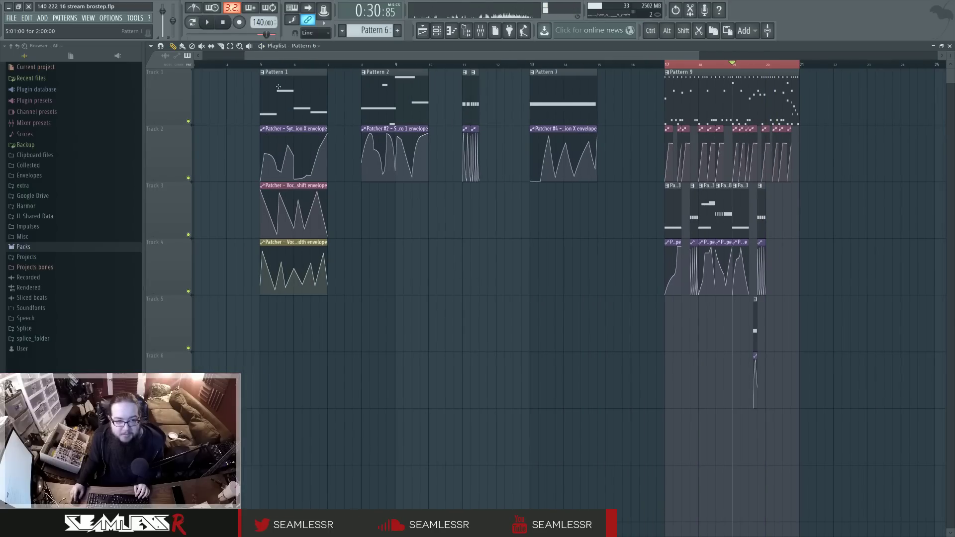
{"action": "key", "text": "space"}
{"action": "key", "text": "space"}
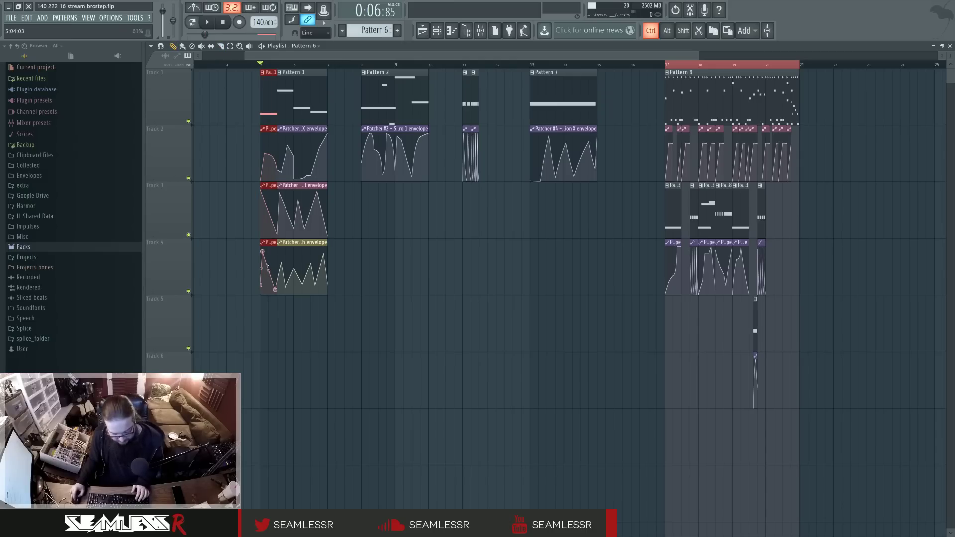
{"action": "left_click_drag", "start_coordinate": [516, 244], "coordinate": [739, 214]}
Audition bars 19 and 20 with the copied Pattern 1 section.
{"action": "scroll", "coordinate": [799, 239], "scroll_direction": "up", "scroll_amount": 4}
{"action": "left_click", "coordinate": [686, 65]}
{"action": "key", "text": "space"}
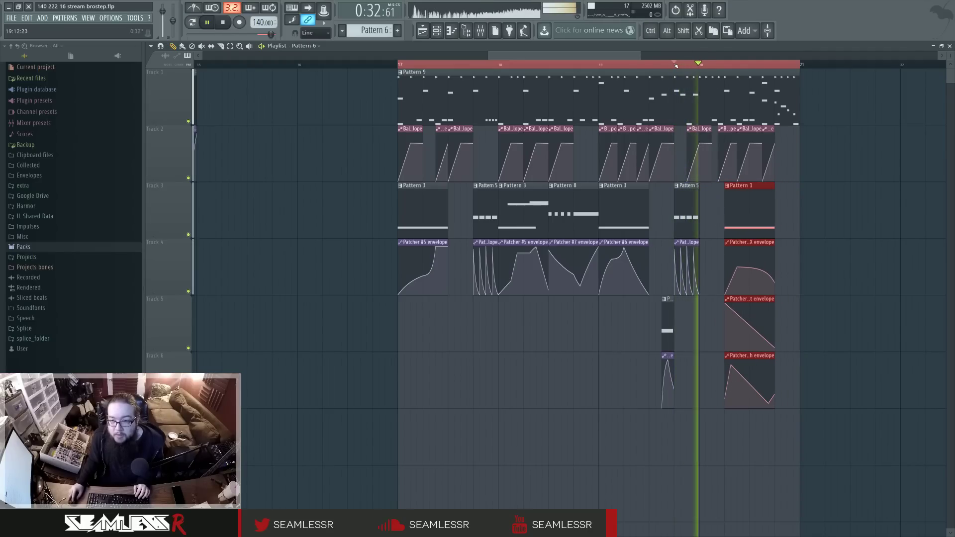
{"action": "scroll", "coordinate": [759, 295], "scroll_direction": "up", "scroll_amount": 1}
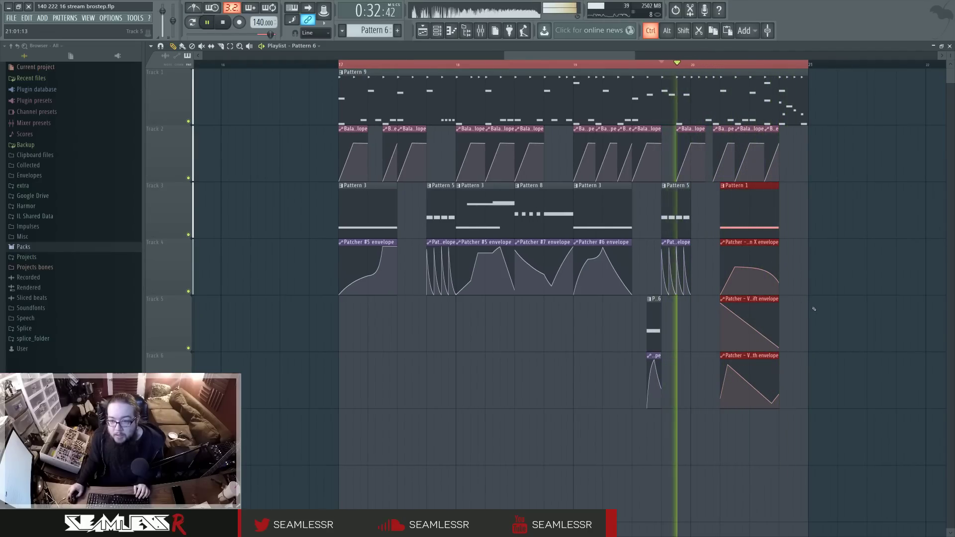
{"action": "scroll", "coordinate": [760, 295], "scroll_direction": "up", "scroll_amount": 3}
{"action": "key", "text": "space"}
{"action": "key", "text": "space"}
{"action": "scroll", "coordinate": [527, 303], "scroll_direction": "down", "scroll_amount": 1}
{"action": "key", "text": "space"}
Duplicate the last two-note section of Pattern 5 and its Modulation X envelope, place it at 20:01:00 and audition it.
{"action": "key", "text": "ctrl+d"}
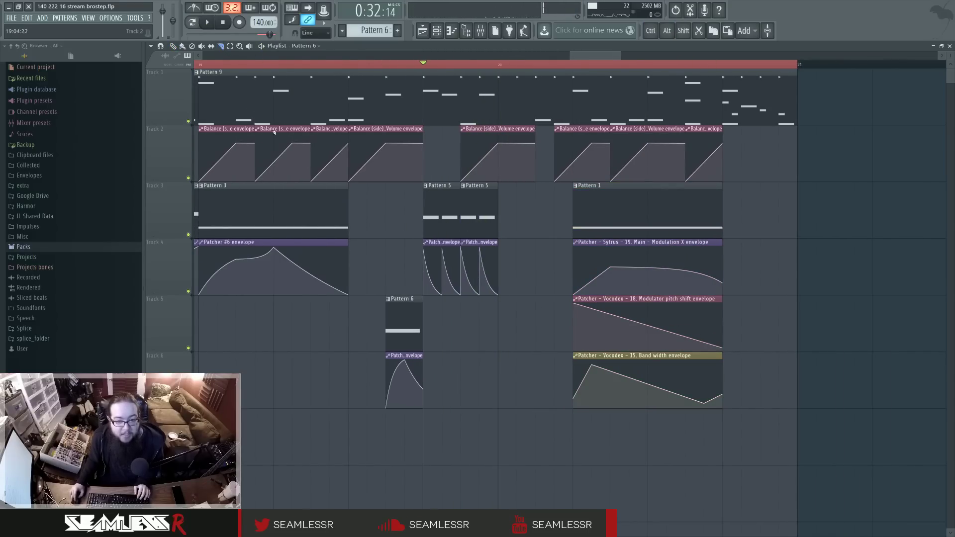
{"action": "key", "text": "ctrl+b"}
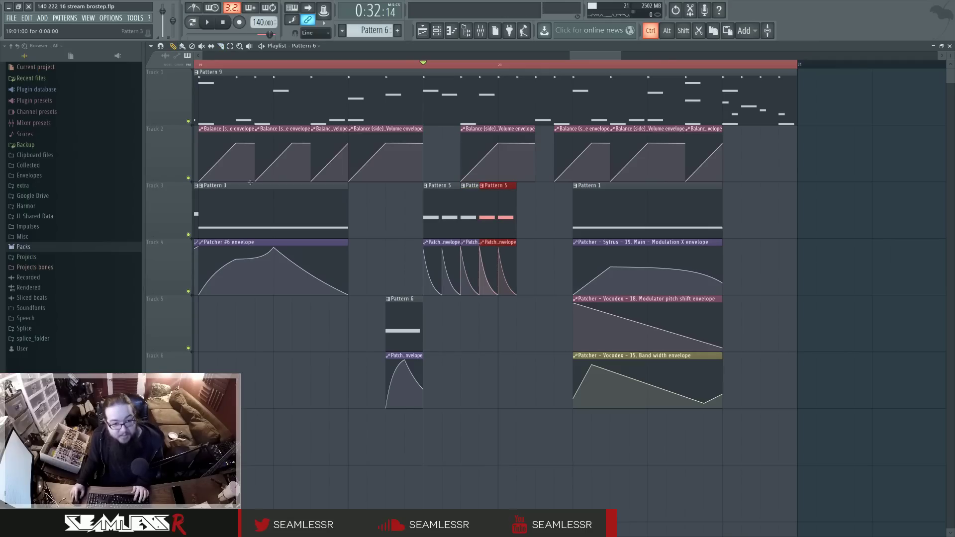
{"action": "left_click_drag", "start_coordinate": [504, 205], "coordinate": [523, 204]}
{"action": "key", "text": "space"}
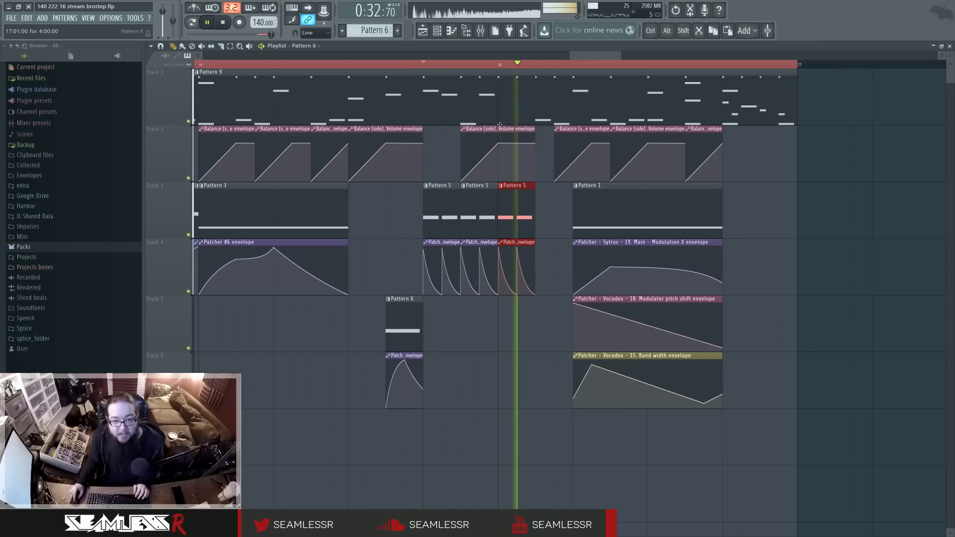
Move the copied Pattern 1 clip and its three envelopes earlier to 20:03:00, directly after the repeated Pattern 5 clips.
{"action": "left_click", "coordinate": [509, 352], "text": "ctrl"}
{"action": "left_click_drag", "start_coordinate": [568, 200], "coordinate": [629, 392]}
{"action": "left_click_drag", "start_coordinate": [600, 213], "coordinate": [581, 227]}
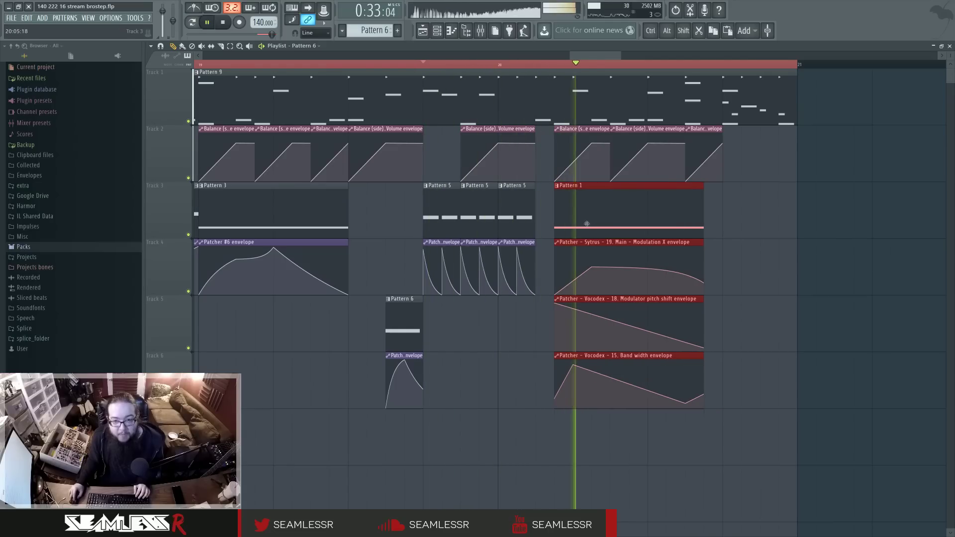
{"action": "left_click", "coordinate": [510, 355], "text": "ctrl"}
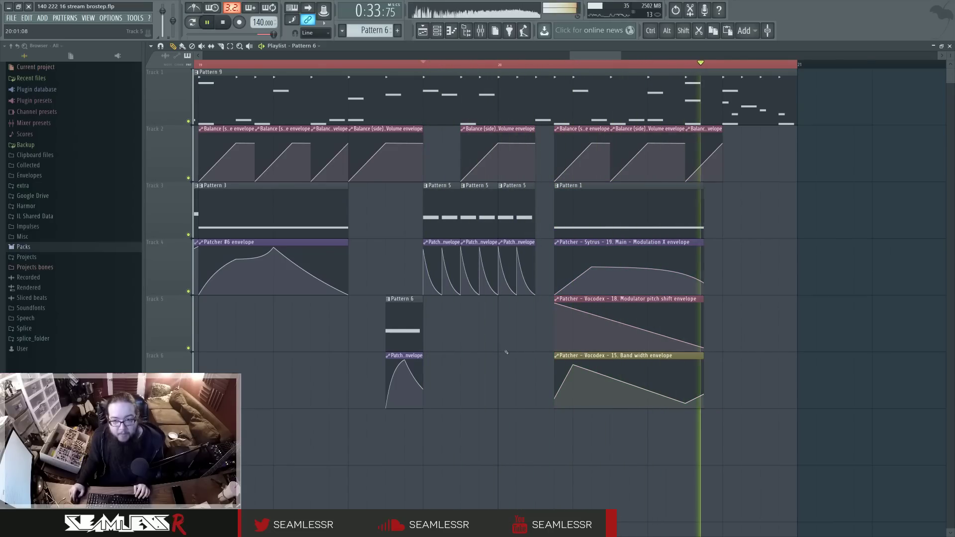
{"action": "left_click_drag", "start_coordinate": [570, 202], "coordinate": [628, 386], "text": "ctrl"}
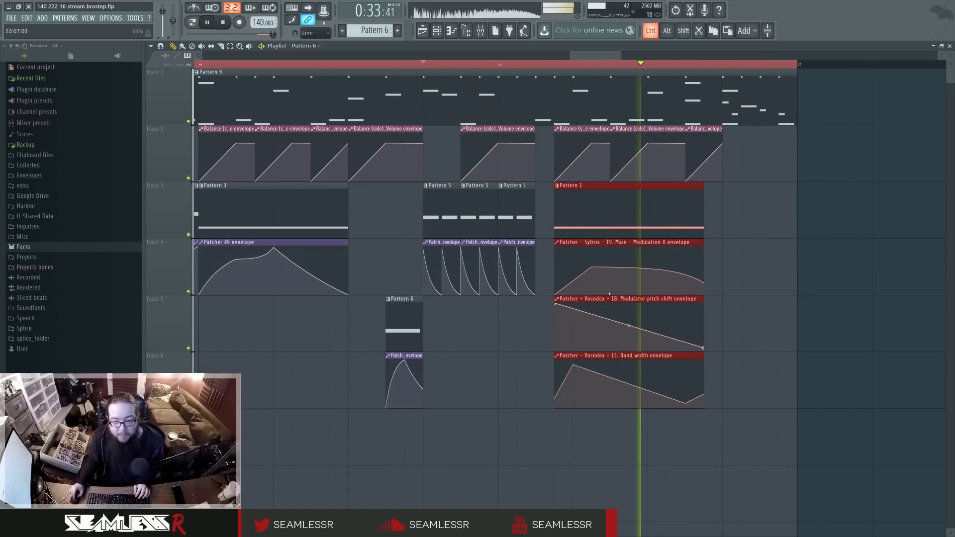
{"action": "left_click_drag", "start_coordinate": [606, 222], "coordinate": [589, 225]}
{"action": "left_click", "coordinate": [754, 240], "text": "ctrl"}
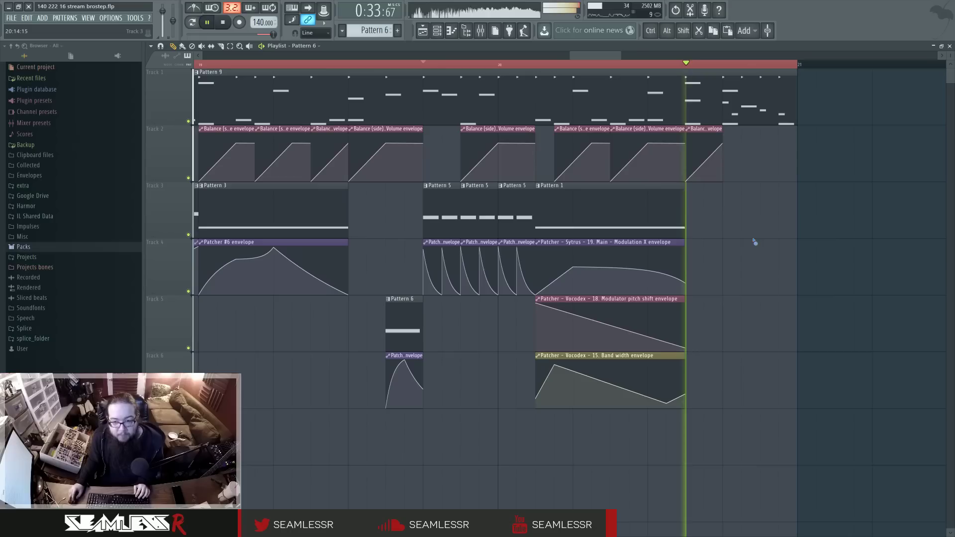
Make the Modulation X, Modulator pitch shift and Band width envelopes under the copied Pattern 1 clip unique.
{"action": "left_click", "coordinate": [537, 242]}
{"action": "left_click", "coordinate": [559, 293]}
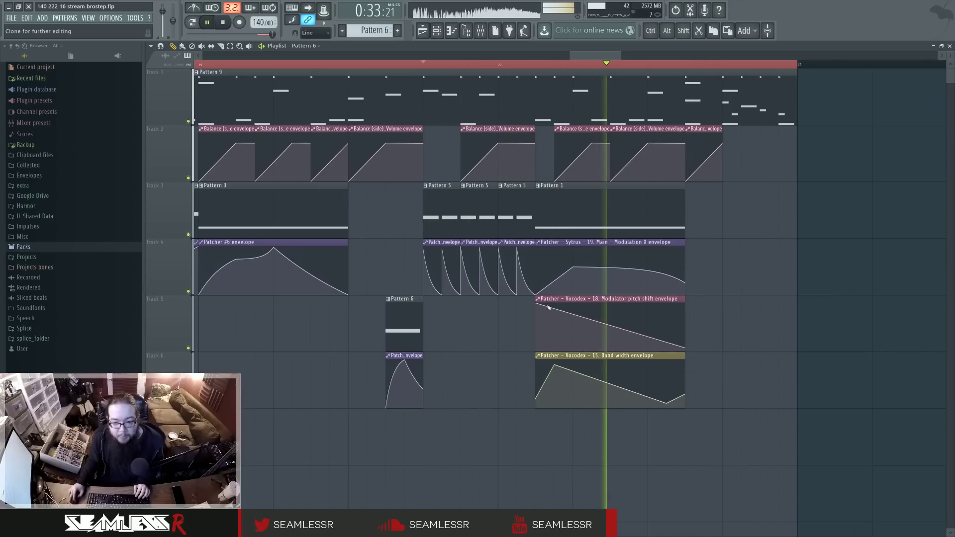
{"action": "left_click", "coordinate": [537, 299]}
{"action": "left_click", "coordinate": [560, 349]}
{"action": "left_click", "coordinate": [537, 356]}
{"action": "left_click", "coordinate": [560, 406]}
Reshape the three unique envelopes: an early Modulation X peak, a pitch shift dip and rise, and a sustained high Band width.
{"action": "left_click_drag", "start_coordinate": [573, 267], "coordinate": [629, 272]}
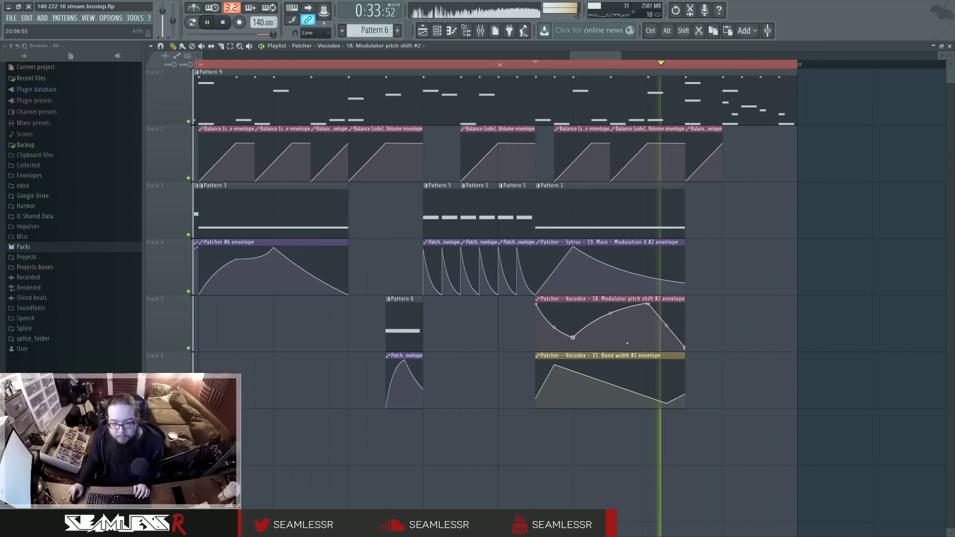
{"action": "key", "text": "space"}
{"action": "key", "text": "space"}
{"action": "right_click", "coordinate": [629, 362]}
Play back the arrangement across bars 17 to 20 to review the added Pattern 5 and Pattern 1 clips.
{"action": "key", "text": "space"}
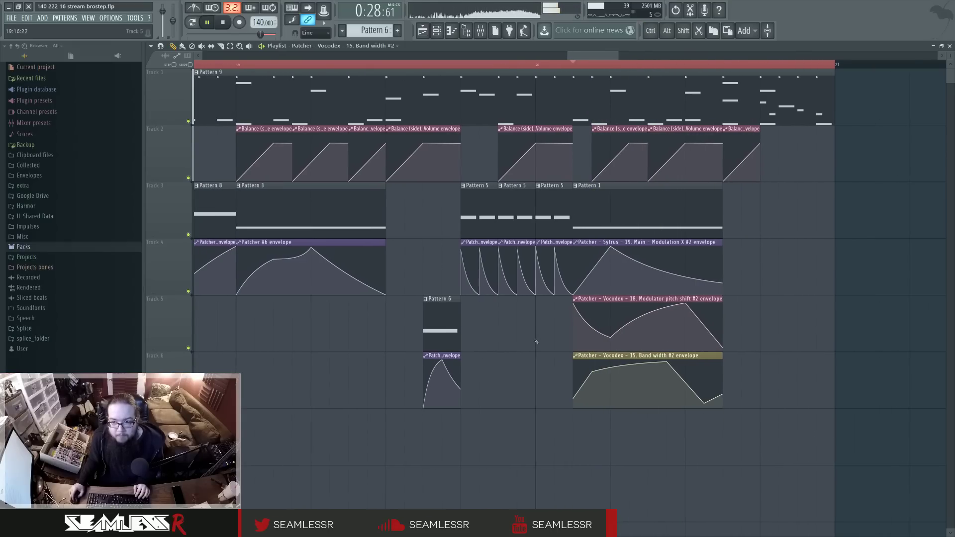
{"action": "scroll", "coordinate": [498, 323], "scroll_direction": "down", "scroll_amount": 4}
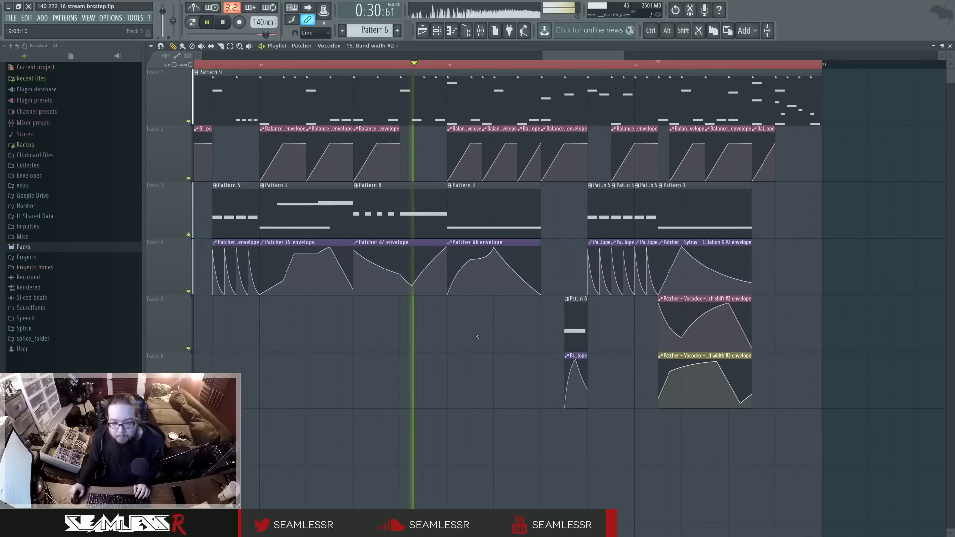
{"action": "scroll", "coordinate": [512, 333], "scroll_direction": "left", "scroll_amount": 2}
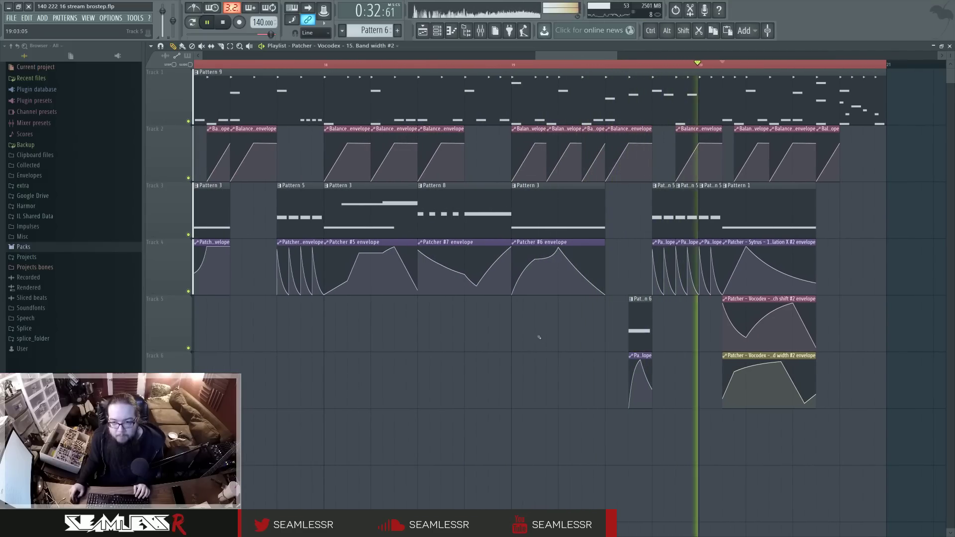
{"action": "scroll", "coordinate": [527, 343], "scroll_direction": "left", "scroll_amount": 1}
{"action": "key", "text": "space"}
{"action": "scroll", "coordinate": [537, 343], "scroll_direction": "down", "scroll_amount": 2}
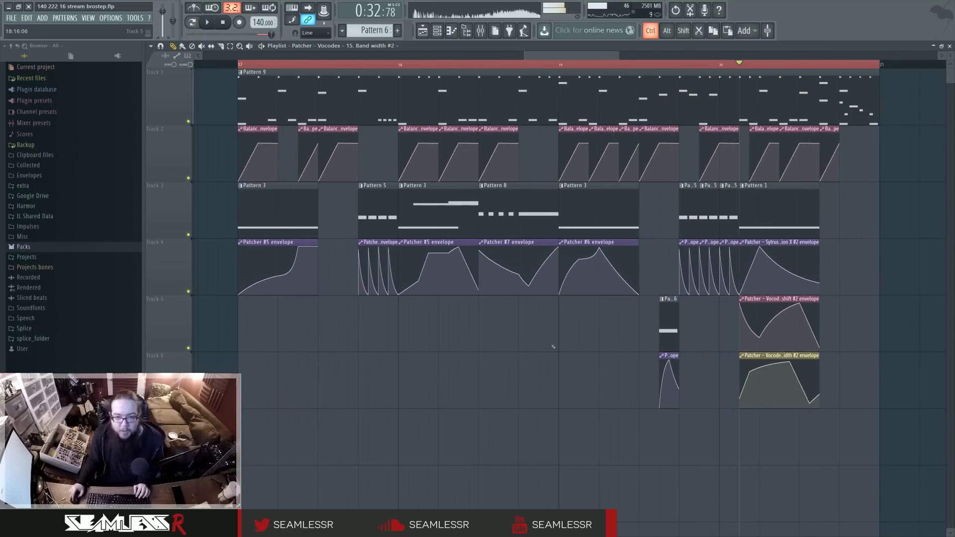
{"action": "scroll", "coordinate": [493, 360], "scroll_direction": "down", "scroll_amount": 3}
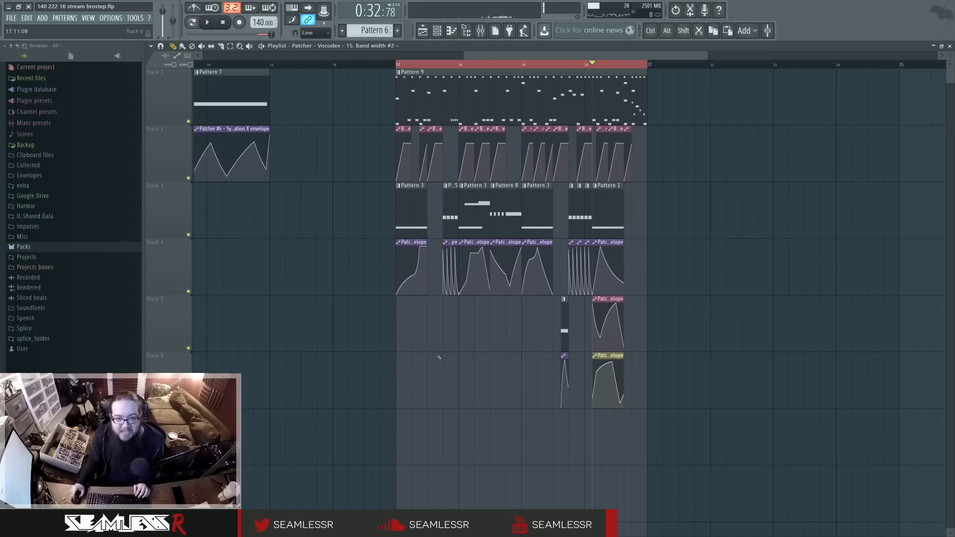